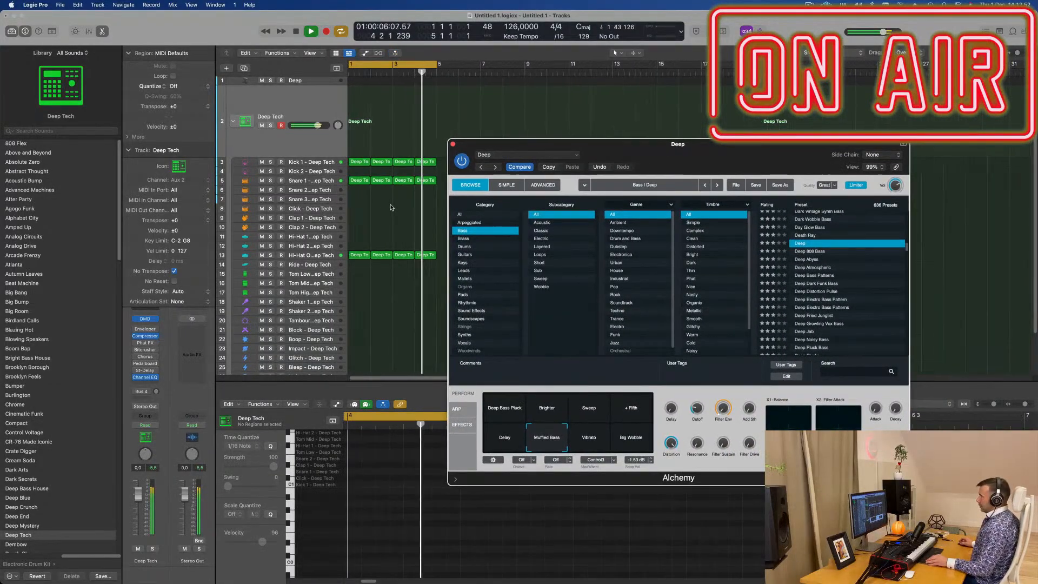
pyautogui.press('super+Left')
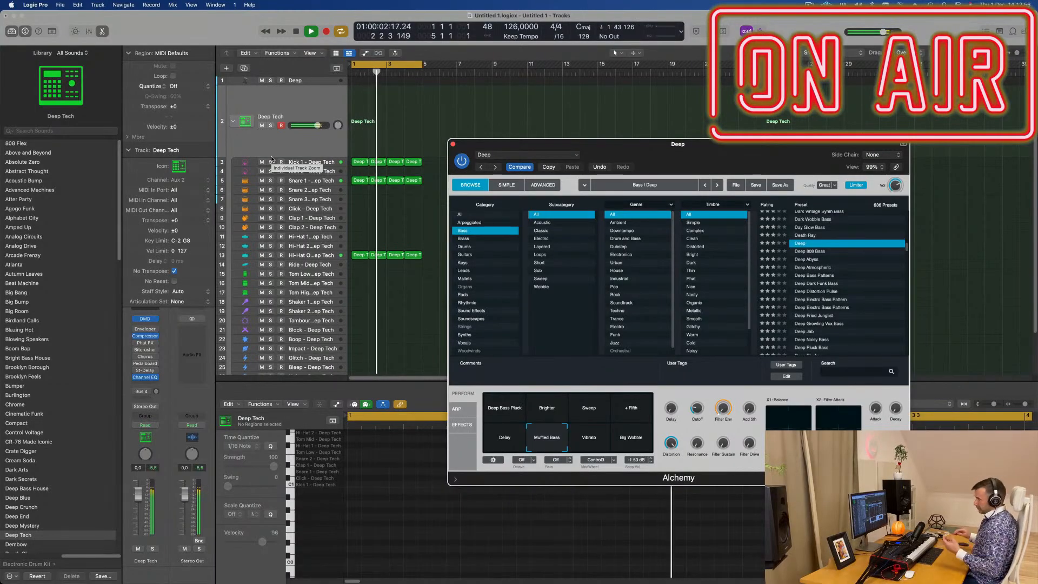
pyautogui.scroll(-10, 68, 385)
pyautogui.scroll(10, 69, 385)
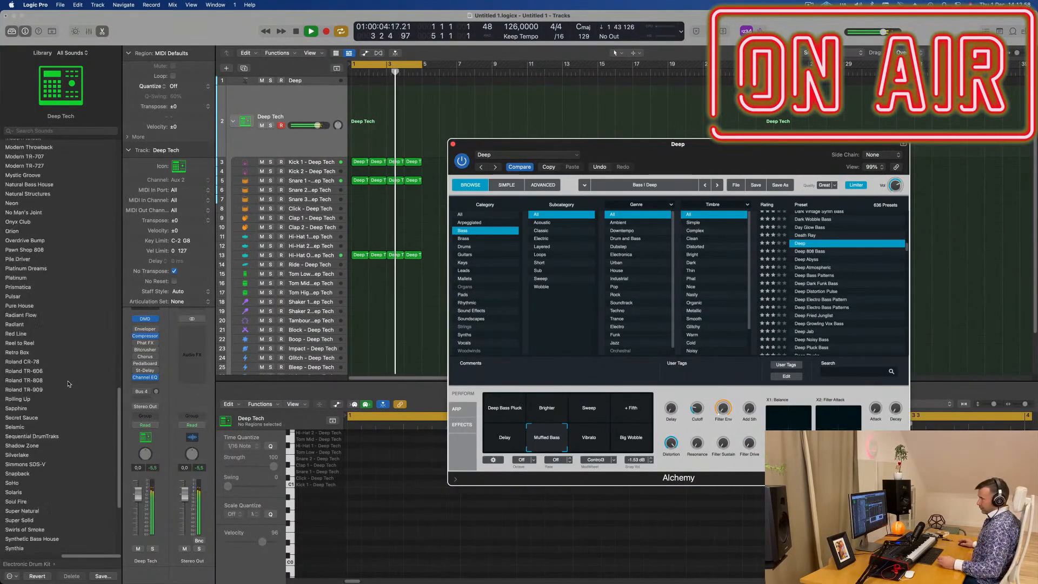
pyautogui.scroll(-1, 72, 386)
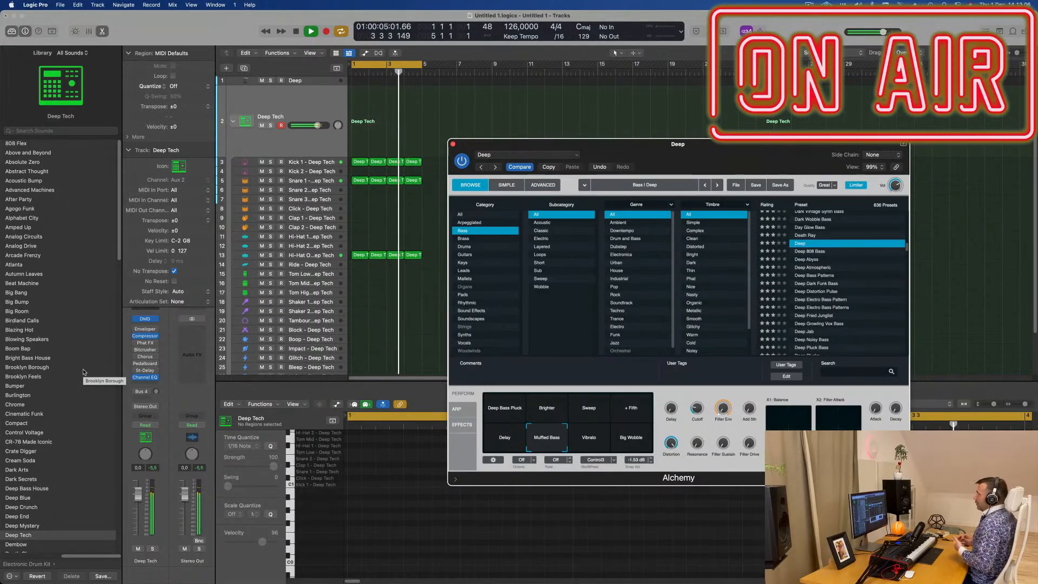
pyautogui.moveTo(776, 153); pyautogui.dragTo(804, 114)
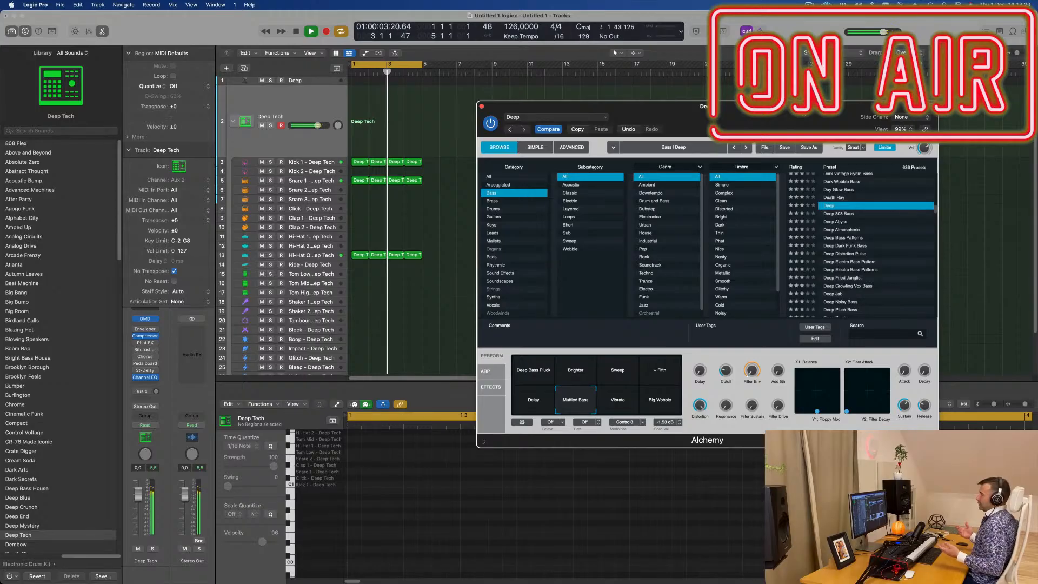
pyautogui.moveTo(751, 107); pyautogui.dragTo(729, 108)
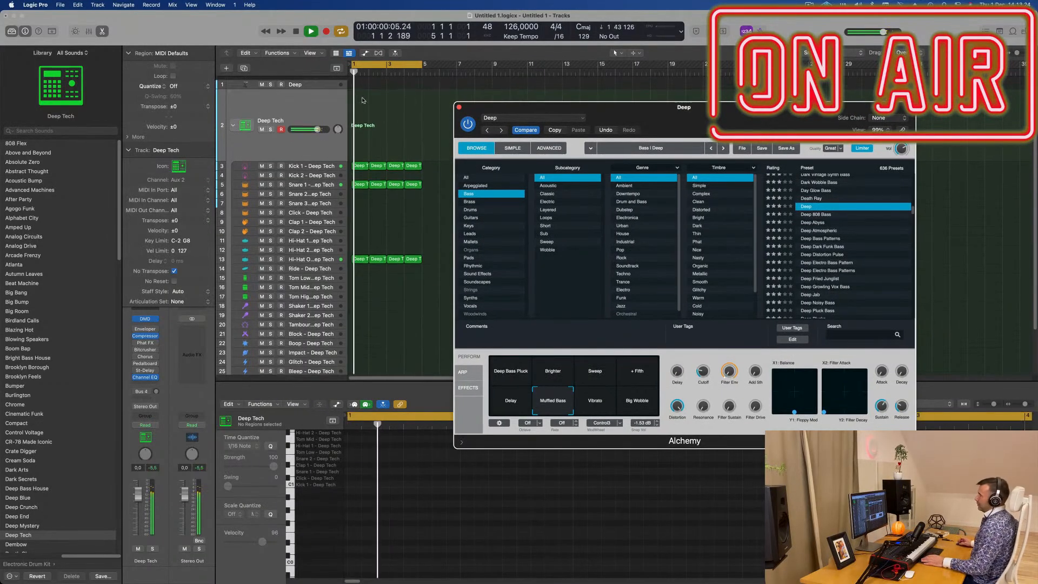
# - Select the Deep bass track and increase its height in the arrangement
pyautogui.click(316, 82)
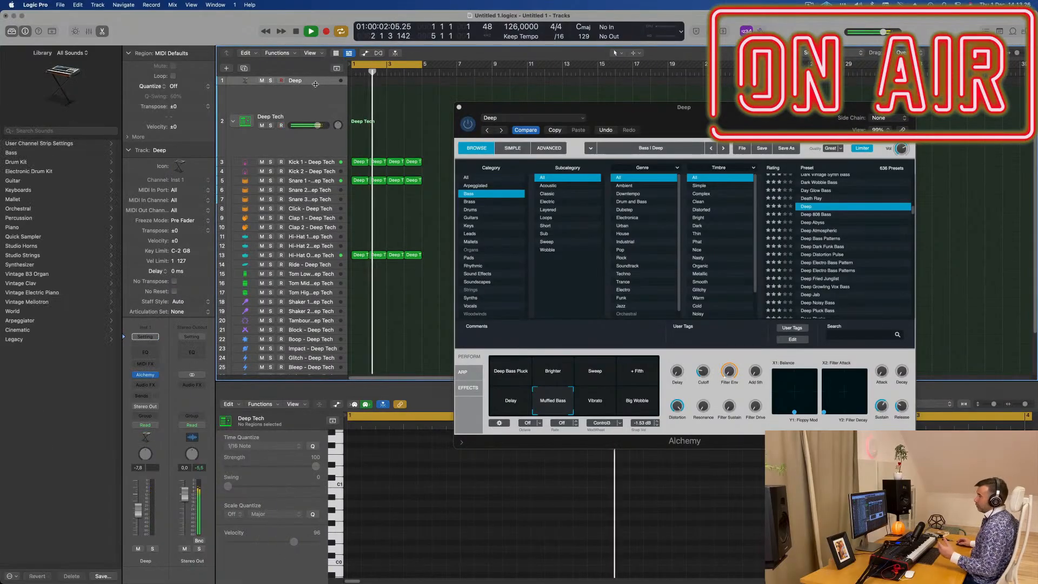
pyautogui.moveTo(316, 105); pyautogui.dragTo(317, 143)
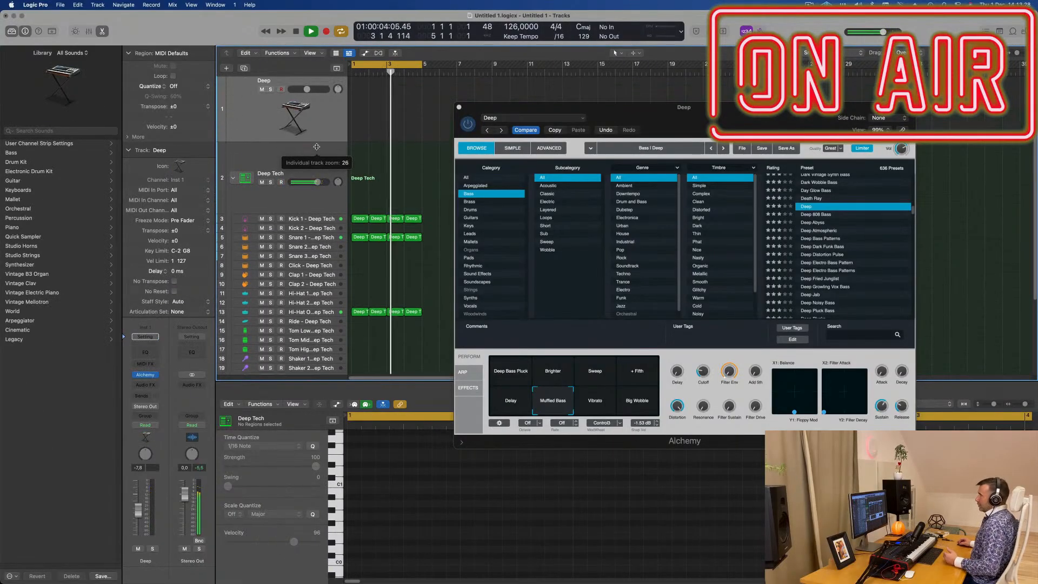
pyautogui.click(613, 114)
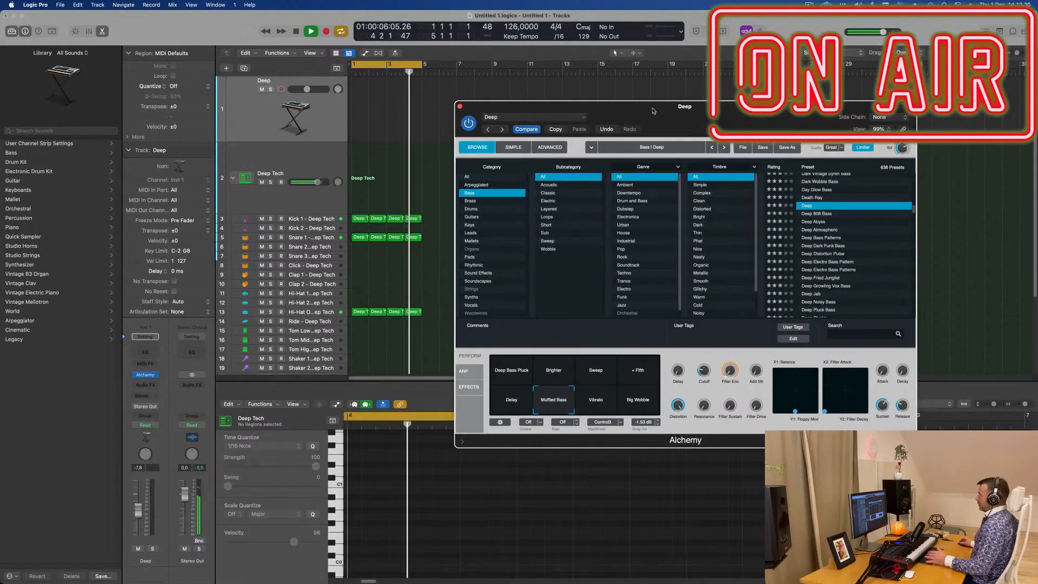
# - Move the Alchemy window aside and copy the first Kick 1 region onto the Deep track at bar 1
pyautogui.click(358, 219)
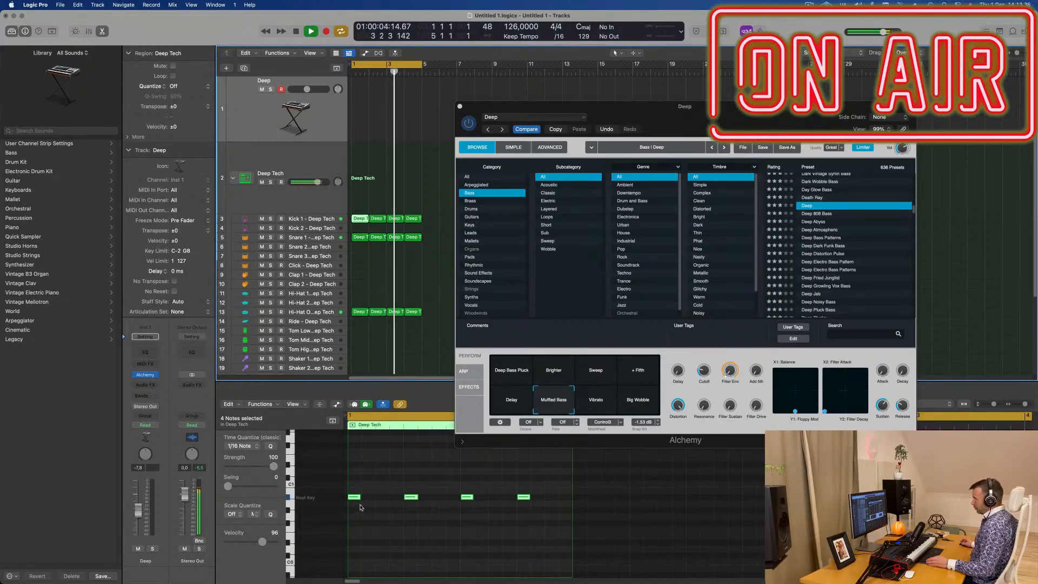
pyautogui.moveTo(356, 500)
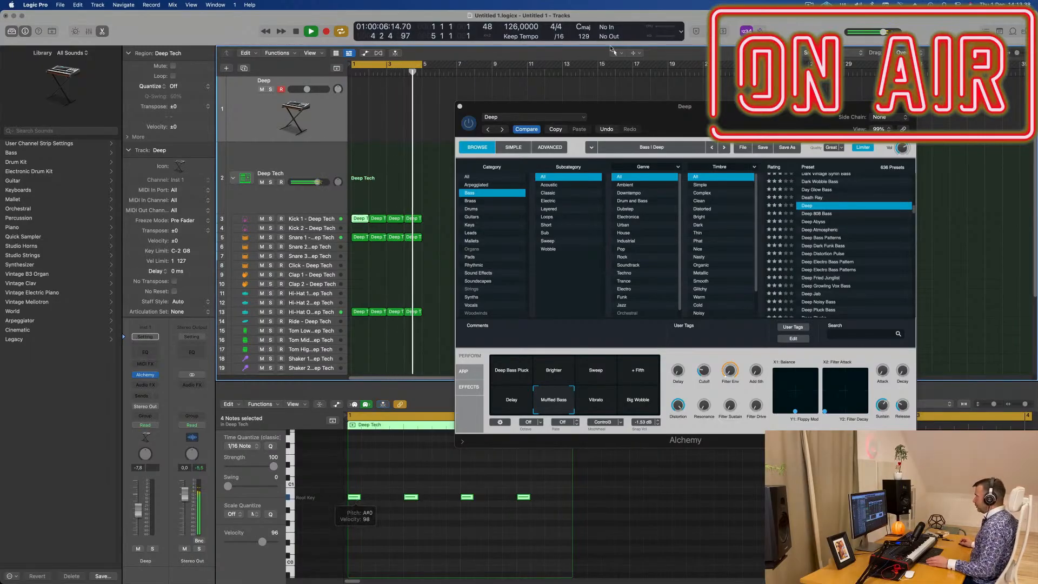
pyautogui.moveTo(673, 109); pyautogui.dragTo(513, 20)
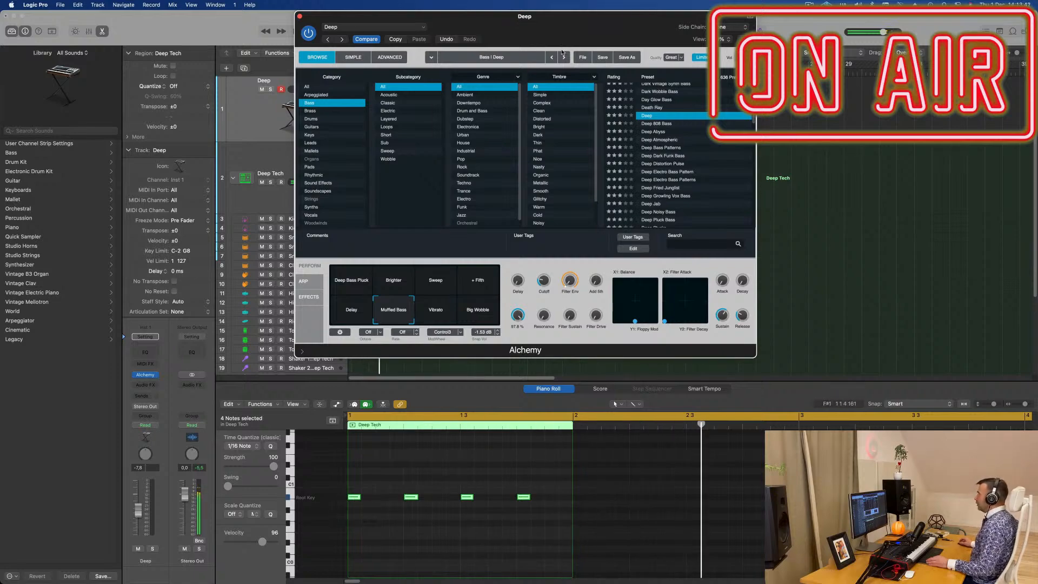
pyautogui.moveTo(466, 17); pyautogui.dragTo(883, 121)
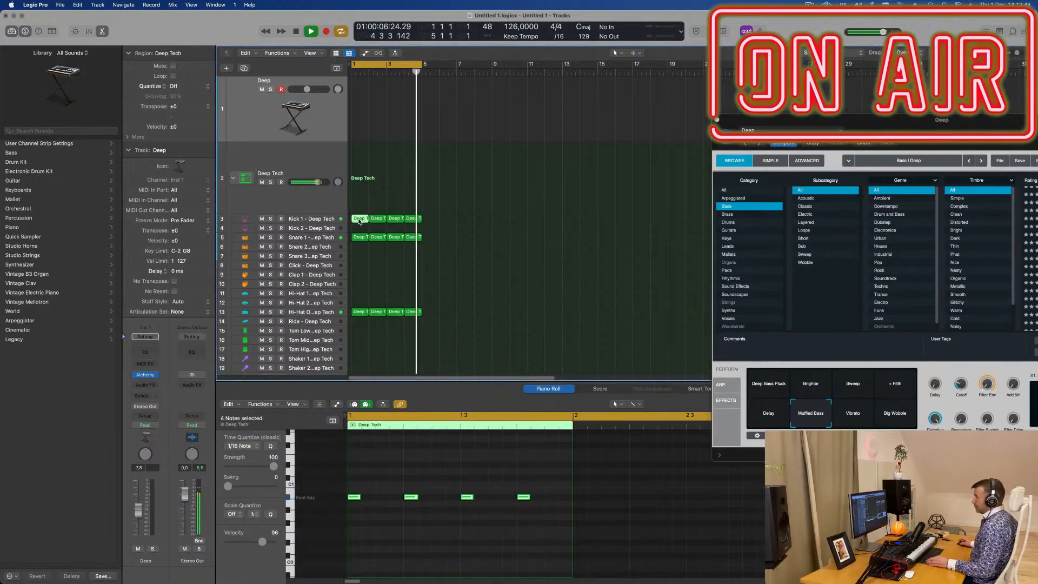
pyautogui.moveTo(357, 178); pyautogui.dragTo(356, 110)
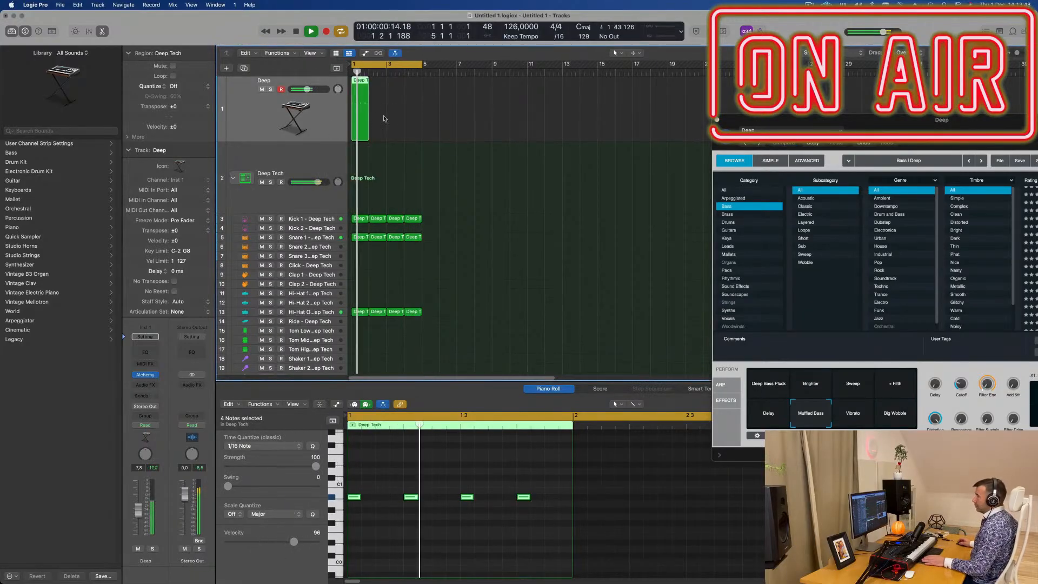
# - Transpose the Deep region's four notes up one octave to A#1 and reopen the region in the Piano Roll
pyautogui.press('space')
pyautogui.click(438, 543)
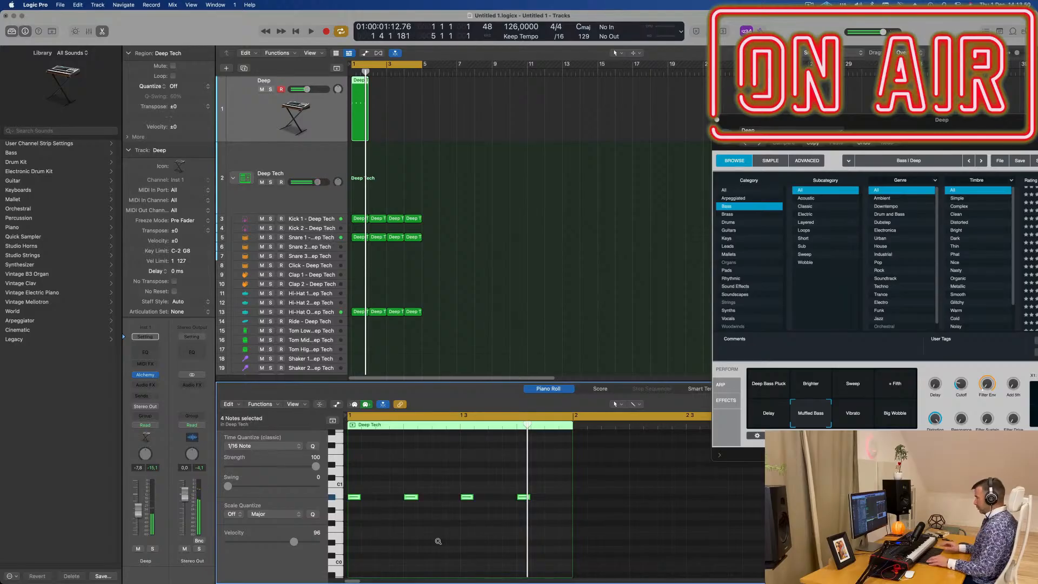
pyautogui.press('space')
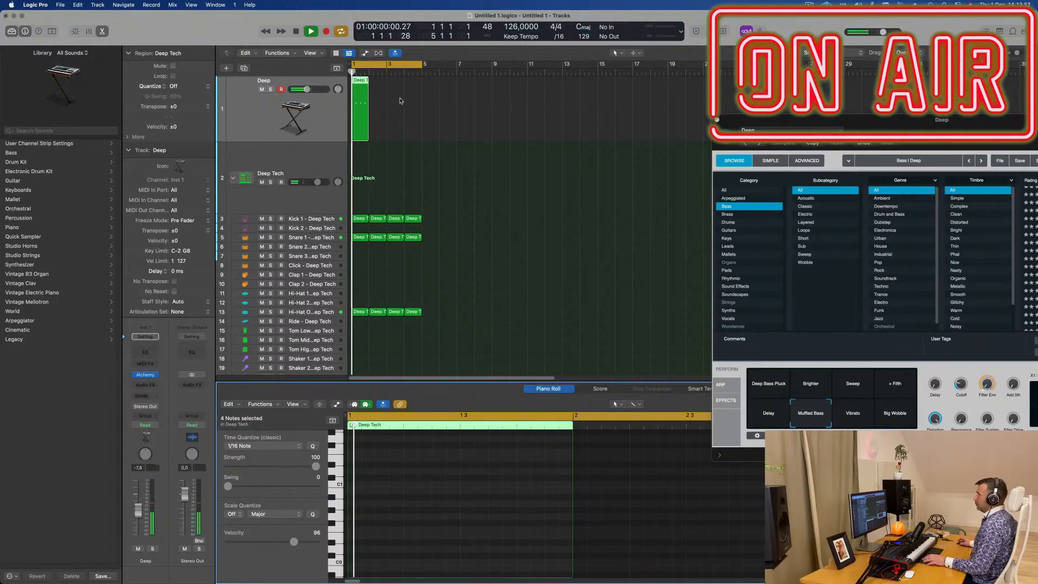
pyautogui.scroll(5, 407, 158)
pyautogui.press('space')
pyautogui.doubleClick(359, 82)
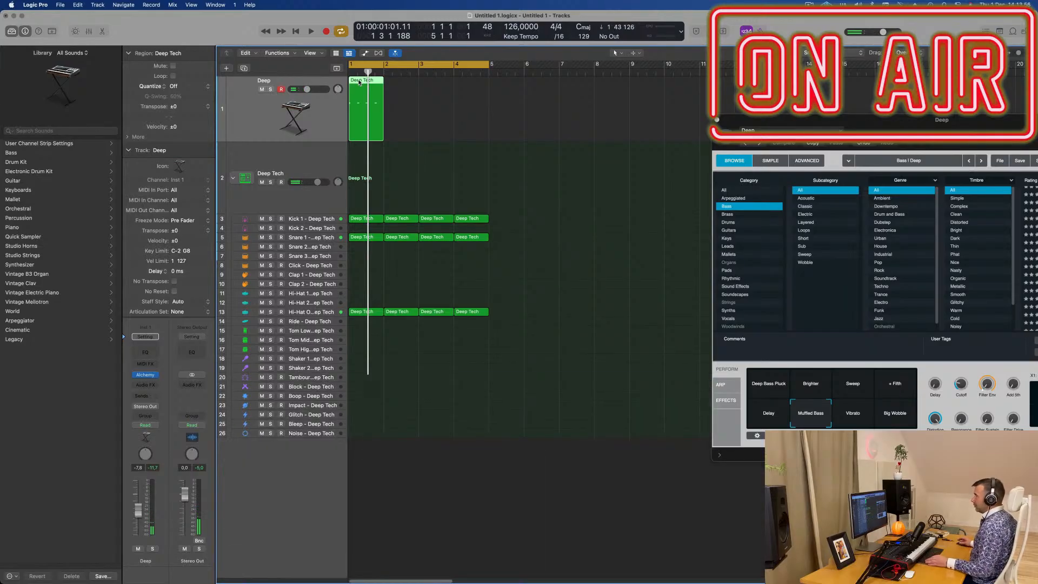
pyautogui.doubleClick(359, 82)
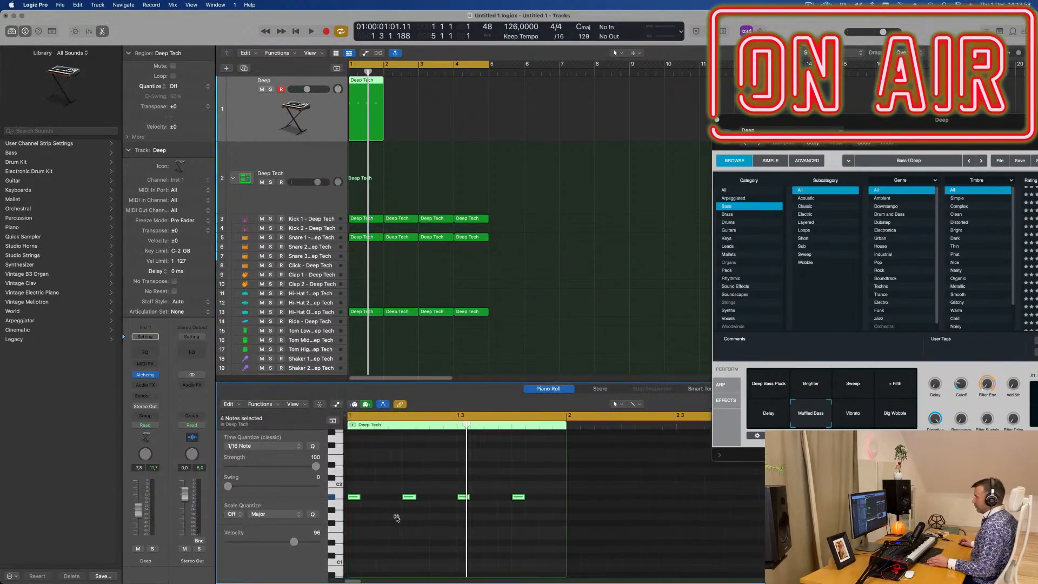
pyautogui.scroll(-1, 396, 518)
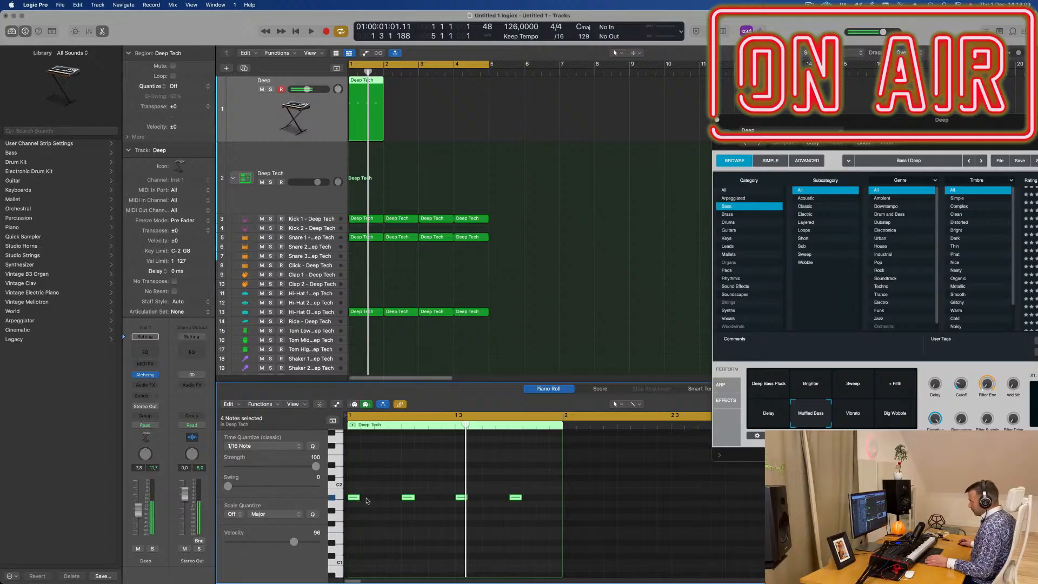
# - Copy the four bass notes onto the third and fourth sixteenths of every beat and play the result
pyautogui.moveTo(356, 497)
pyautogui.mouseDown()
pyautogui.moveTo(399, 502)
pyautogui.moveTo(355, 503)
pyautogui.mouseUp()
pyautogui.press('space')
pyautogui.scroll(-1, 355, 517)
pyautogui.scroll(-1, 362, 519)
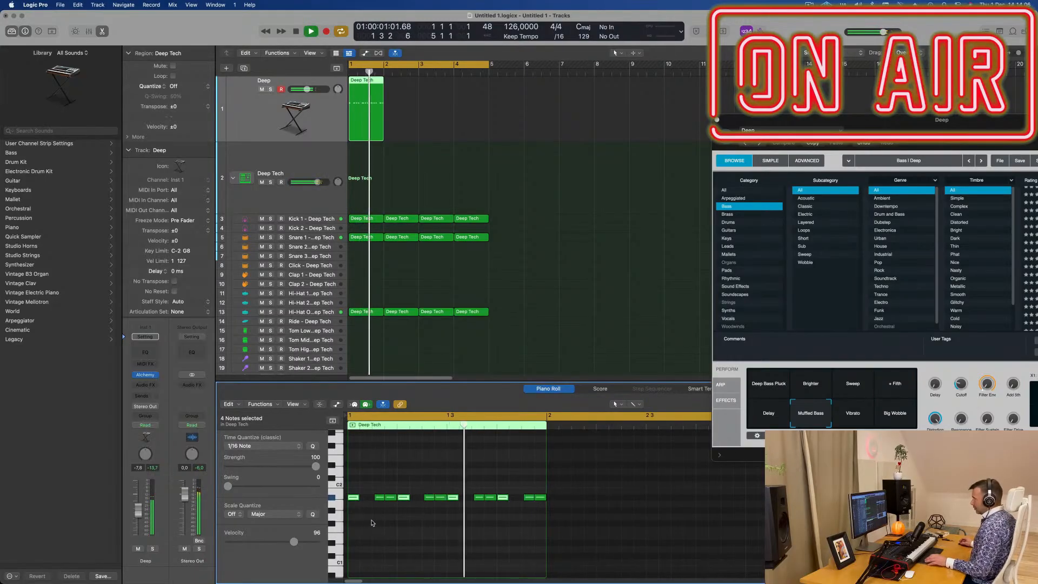
pyautogui.scroll(2, 376, 521)
pyautogui.press('space')
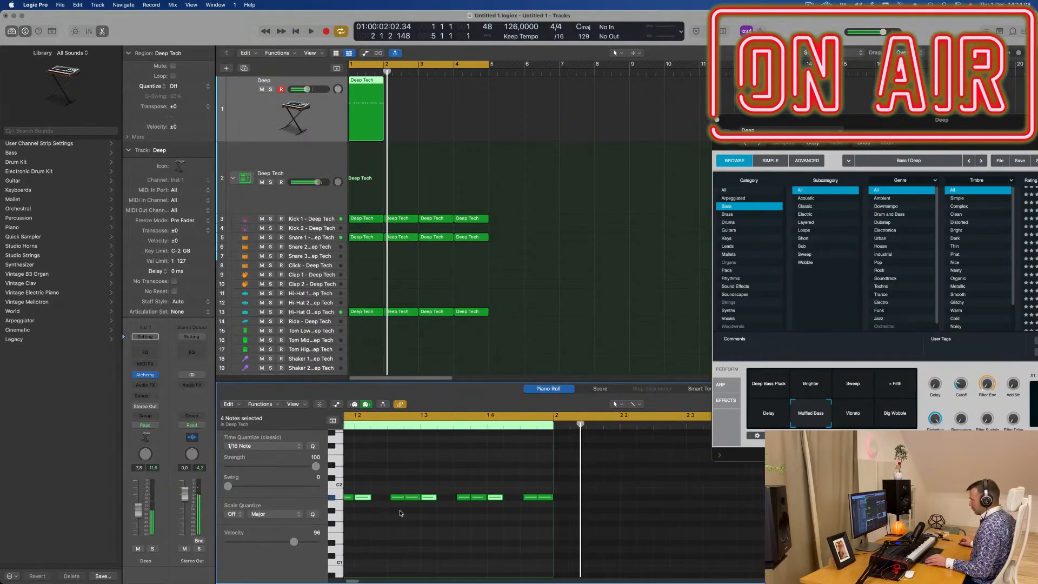
pyautogui.hscroll(-2, 400, 513)
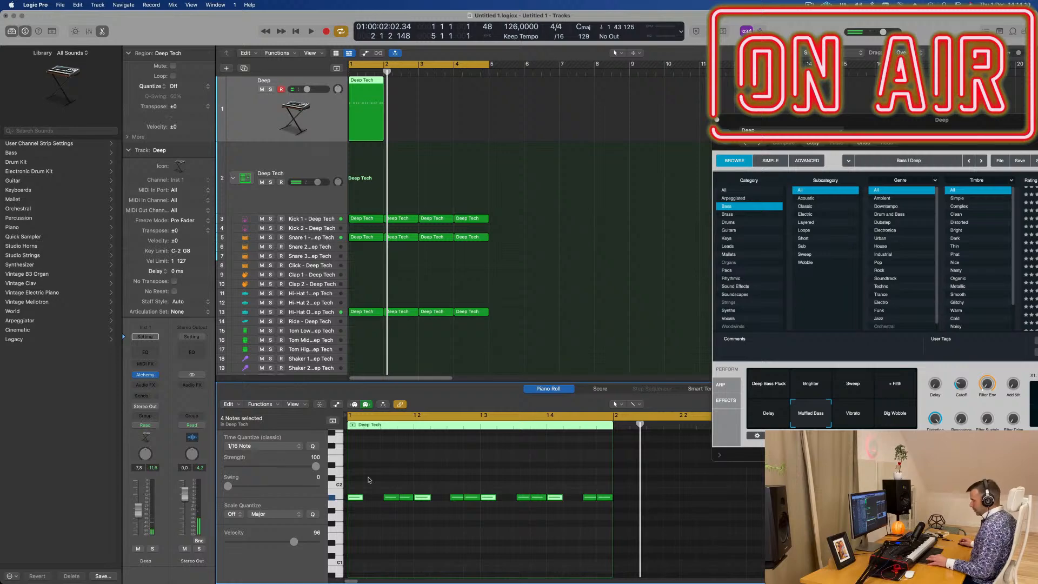
# - Remove the four on-beat bass notes and shorten the eight off-beat notes together
pyautogui.moveTo(376, 485); pyautogui.dragTo(613, 524)
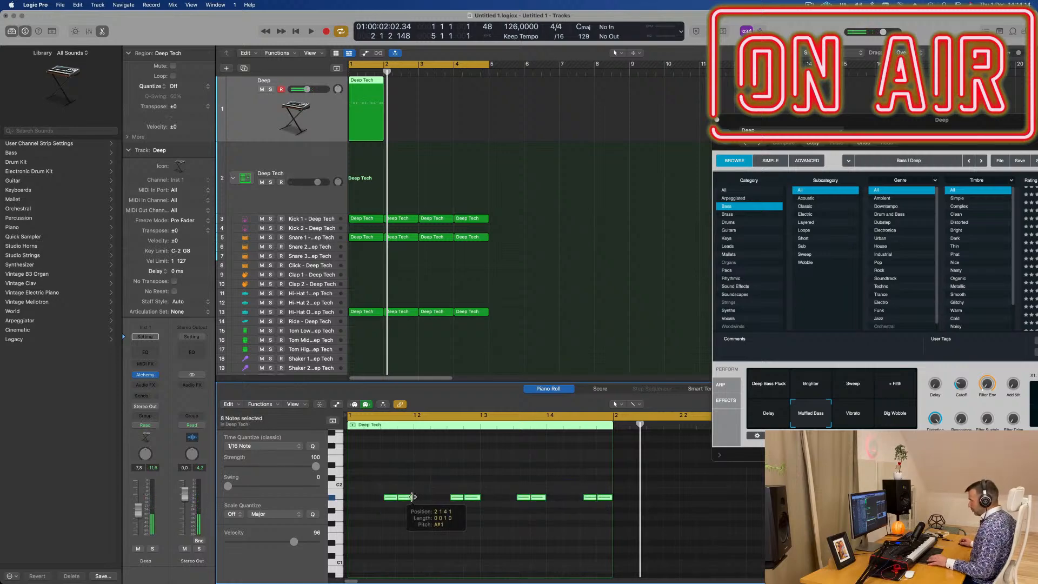
pyautogui.moveTo(413, 496); pyautogui.dragTo(406, 498)
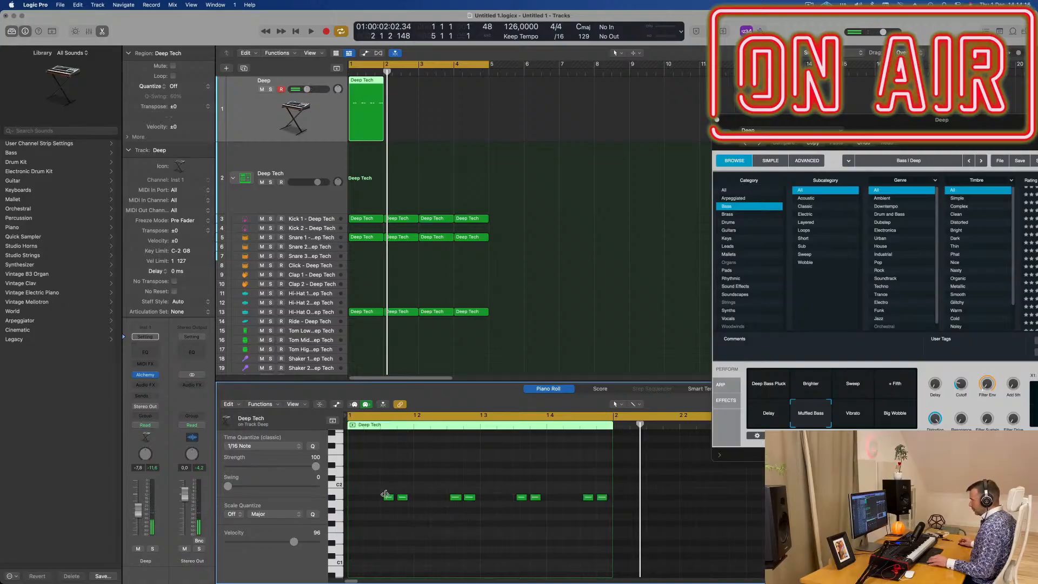
# - Add short copied A#1 notes on the second sixteenth of beats 1 and 2, checking them during playback
pyautogui.moveTo(377, 499); pyautogui.dragTo(352, 497)
pyautogui.press('space')
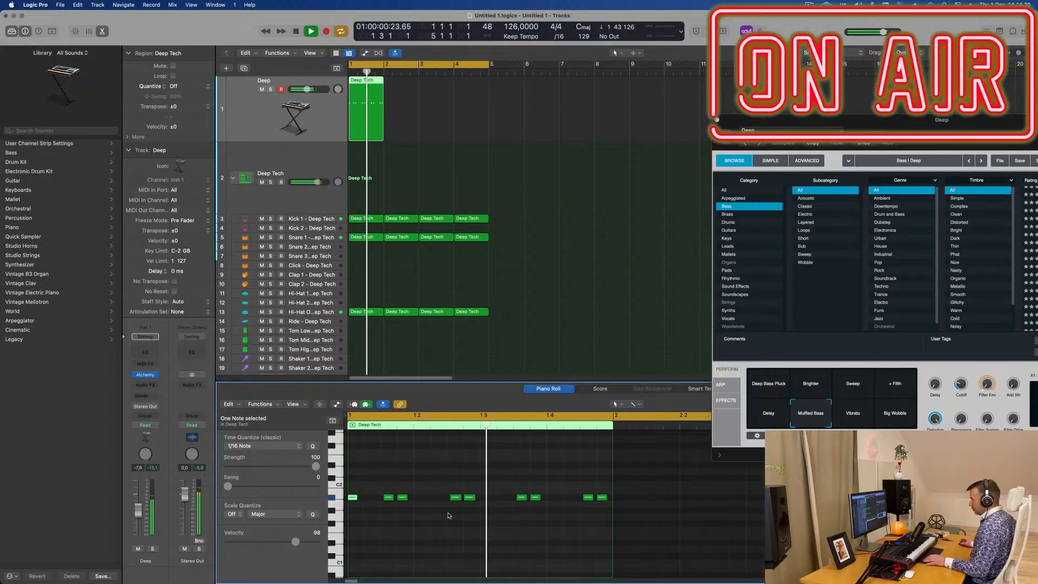
pyautogui.moveTo(455, 499); pyautogui.dragTo(436, 498)
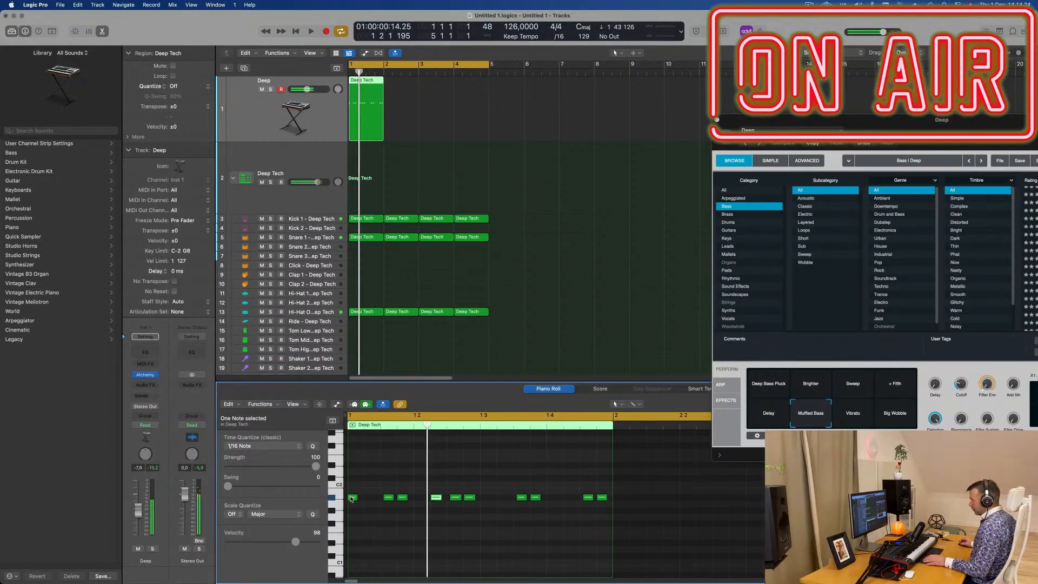
pyautogui.moveTo(352, 498); pyautogui.dragTo(370, 498)
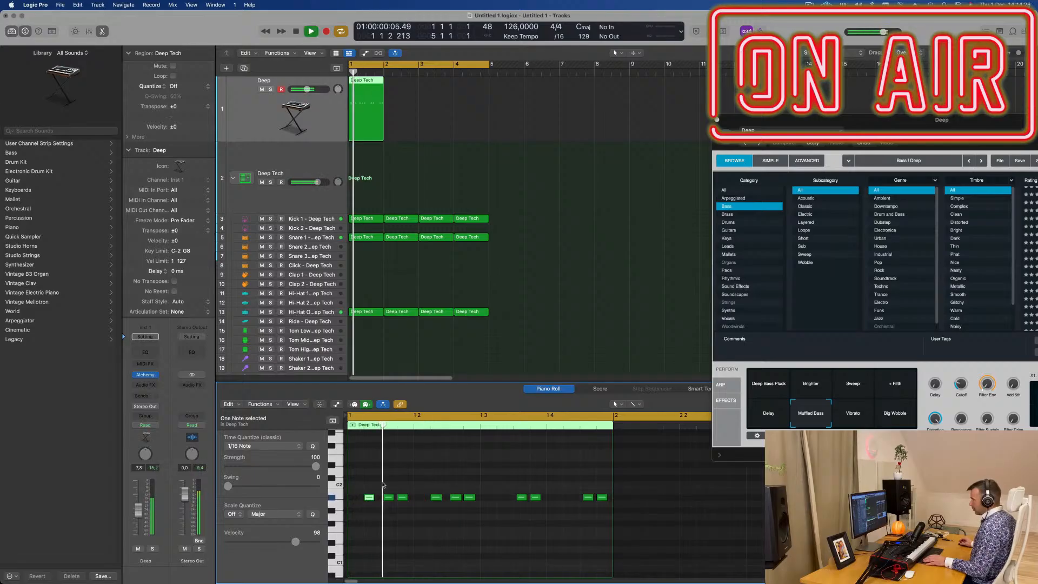
# - Replace the notes in beats 3 and 4 with a copy of the six-note pattern from beats 1 and 2
pyautogui.moveTo(520, 482); pyautogui.dragTo(604, 517)
pyautogui.press('Delete')
pyautogui.moveTo(365, 509); pyautogui.dragTo(368, 501)
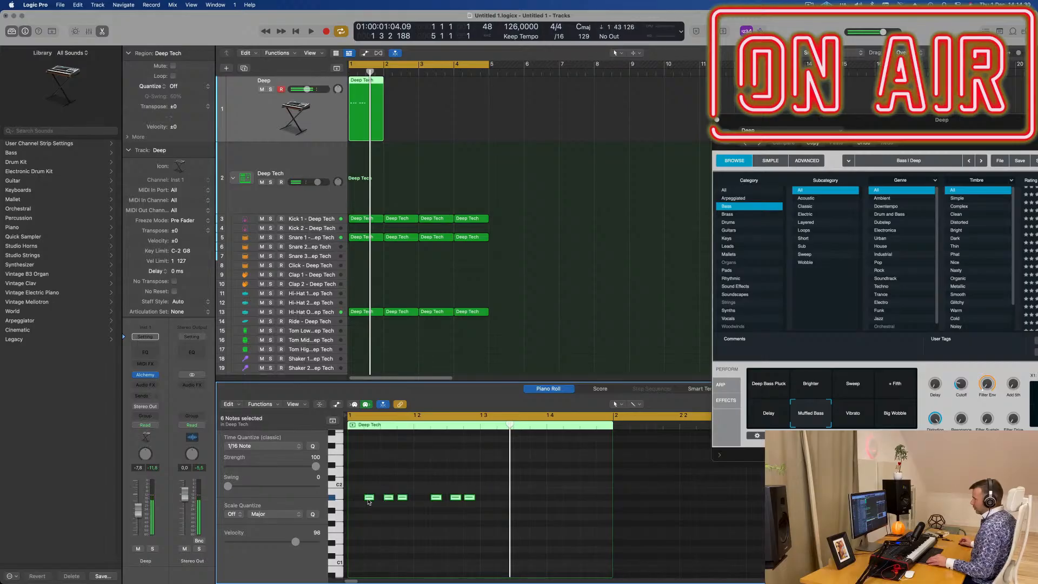
pyautogui.moveTo(432, 502); pyautogui.dragTo(501, 498)
pyautogui.press('space')
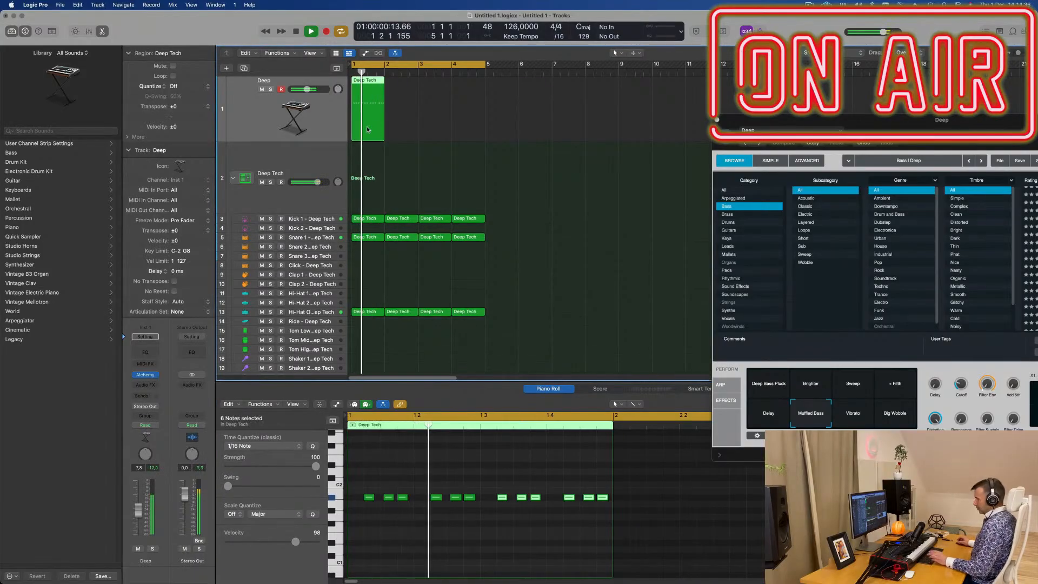
# - Repeat the Deep track's one-bar bass region three times to fill bars 1 to 4
pyautogui.press('super+r')
pyautogui.press('super+r')
pyautogui.press('super+r')
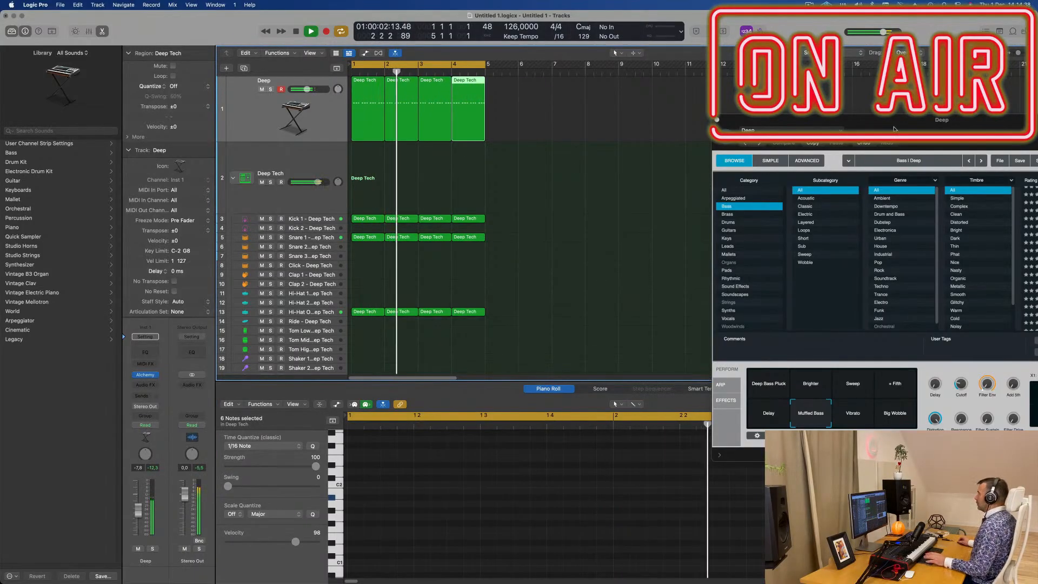
# - Switch Alchemy's performance snapshot to Deep Bass Pluck and raise the Deep track's volume
pyautogui.moveTo(895, 131); pyautogui.dragTo(521, 205)
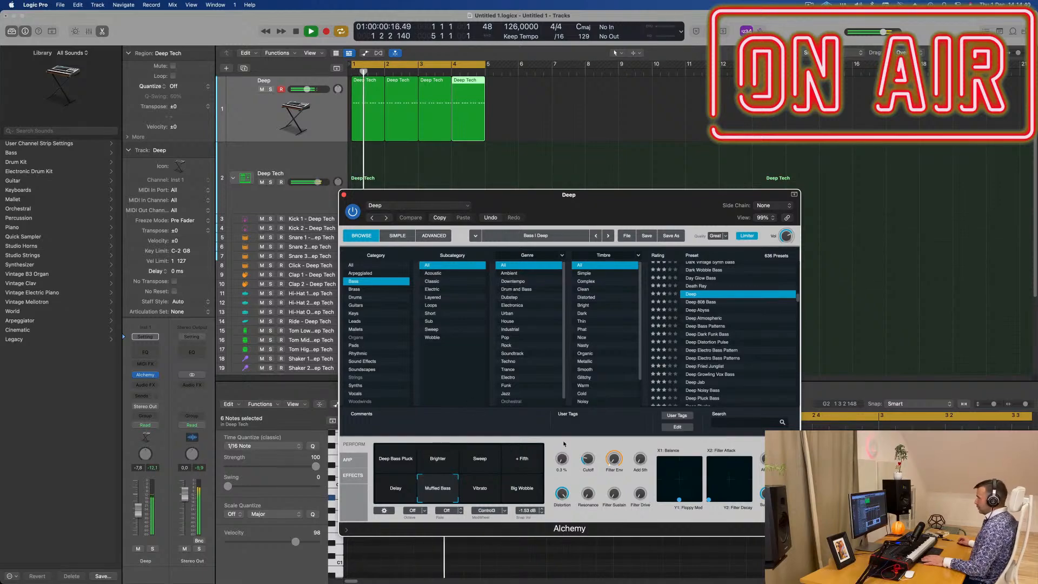
pyautogui.click(406, 466)
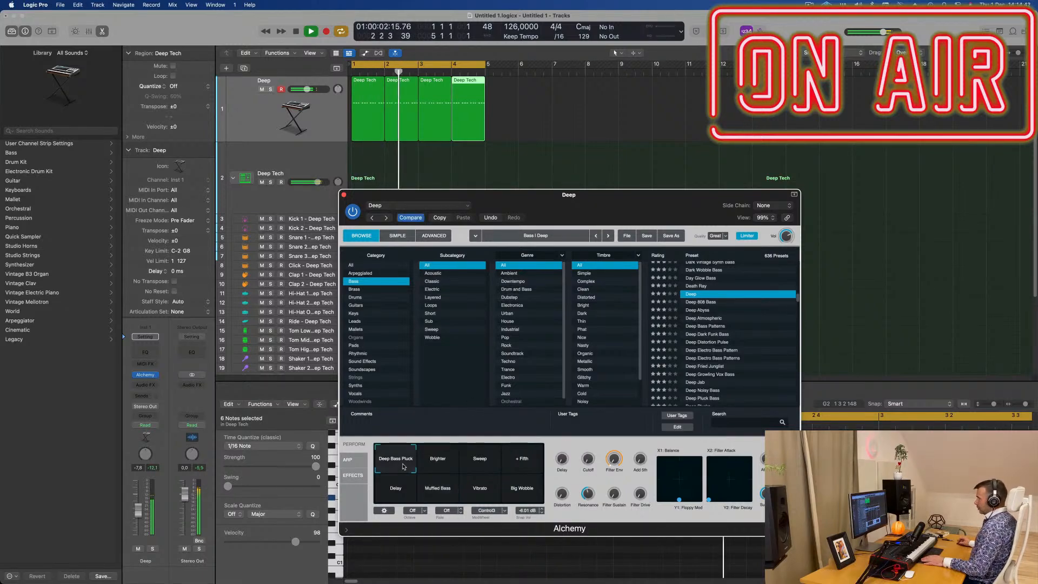
pyautogui.moveTo(550, 202); pyautogui.dragTo(598, 194)
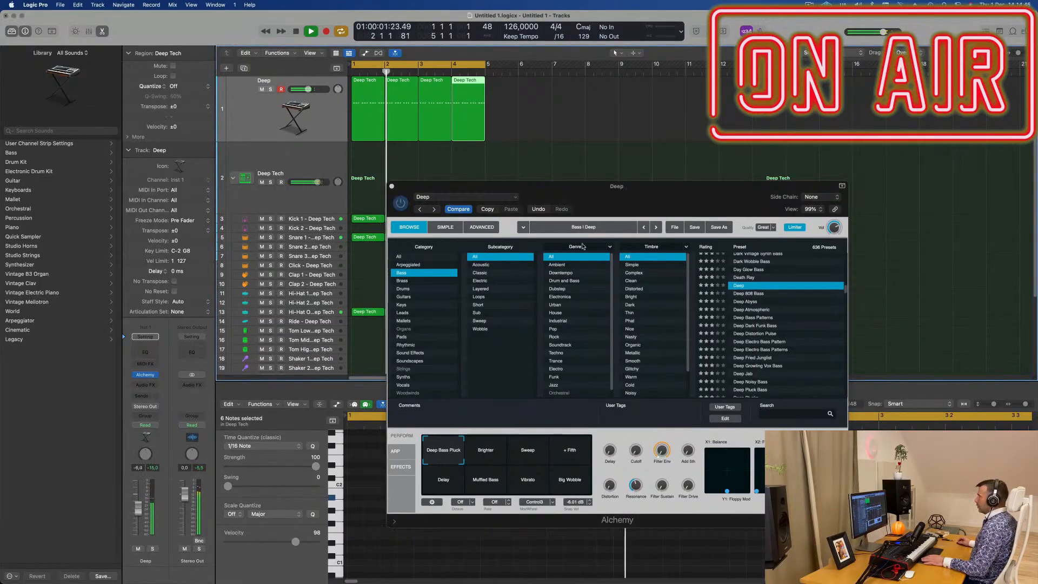
pyautogui.moveTo(682, 206); pyautogui.dragTo(657, 214)
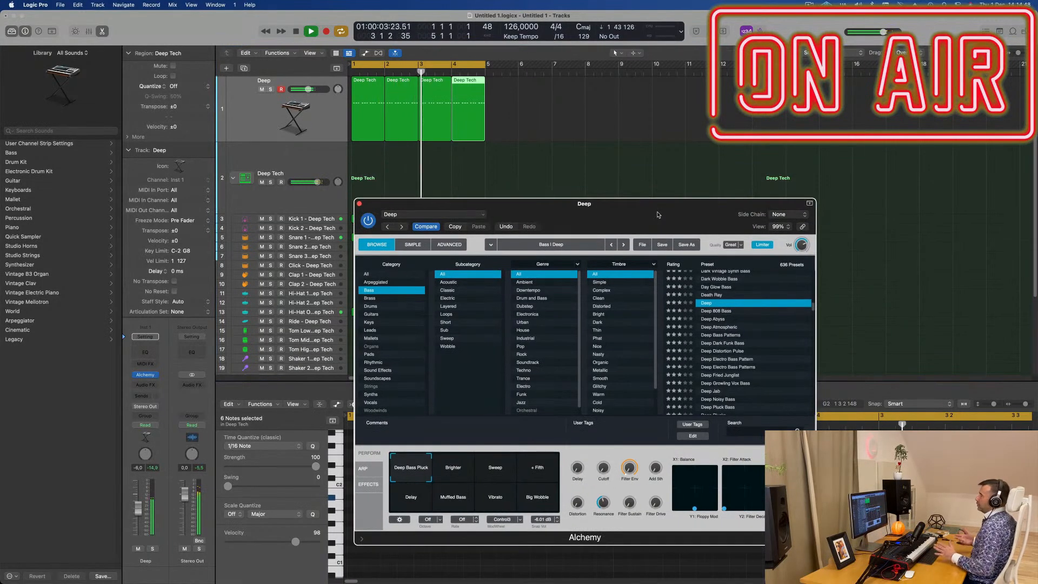
pyautogui.moveTo(658, 215); pyautogui.dragTo(676, 147)
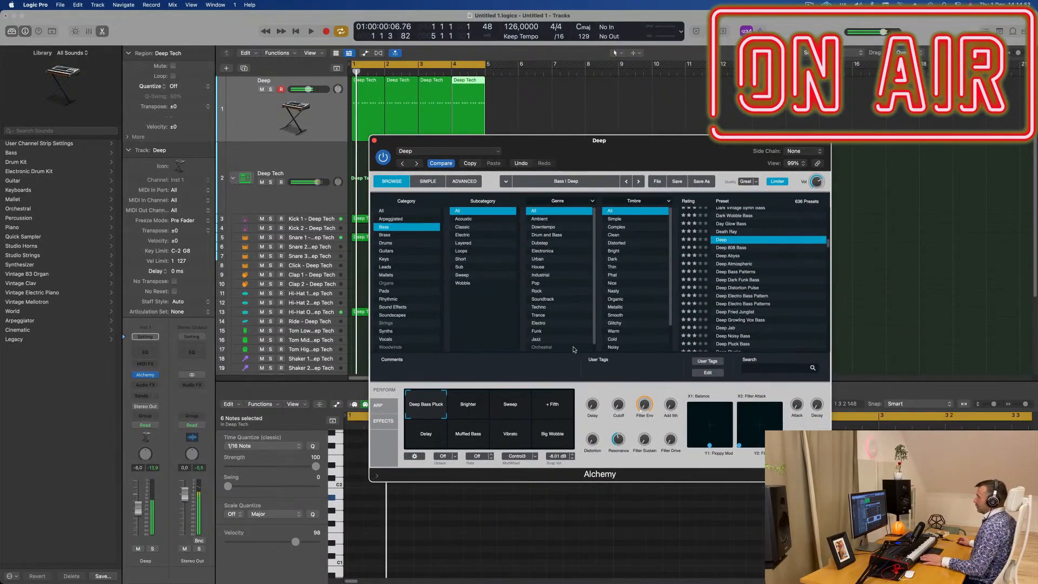
# - Select the Deep track's bar 1 bass region for note editing and move the Alchemy window clear of the piano roll
pyautogui.moveTo(378, 140); pyautogui.dragTo(356, 116)
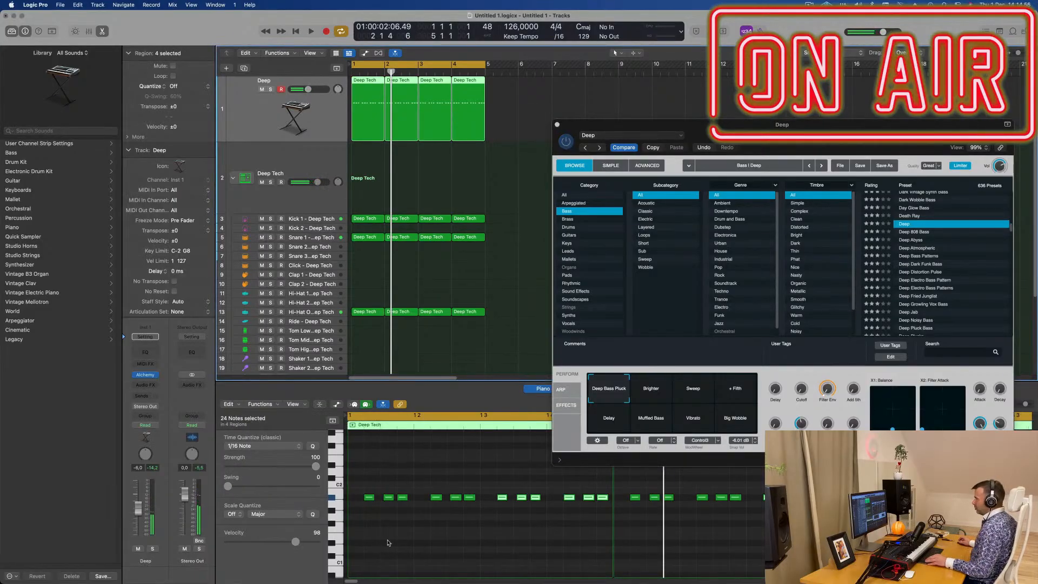
pyautogui.scroll(5, 393, 531)
pyautogui.hscroll(-8, 406, 530)
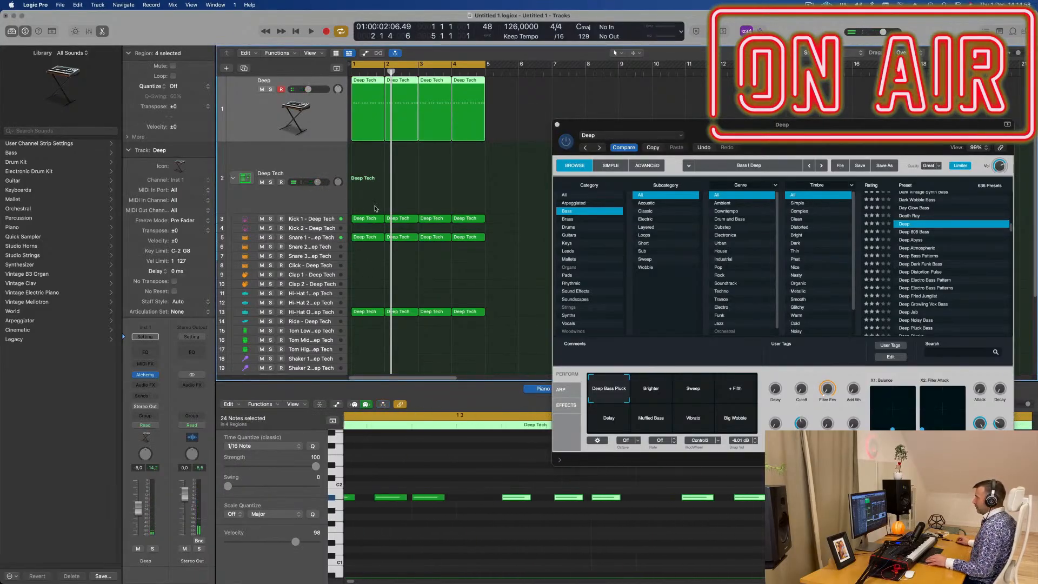
pyautogui.click(359, 93)
pyautogui.scroll(-5, 408, 491)
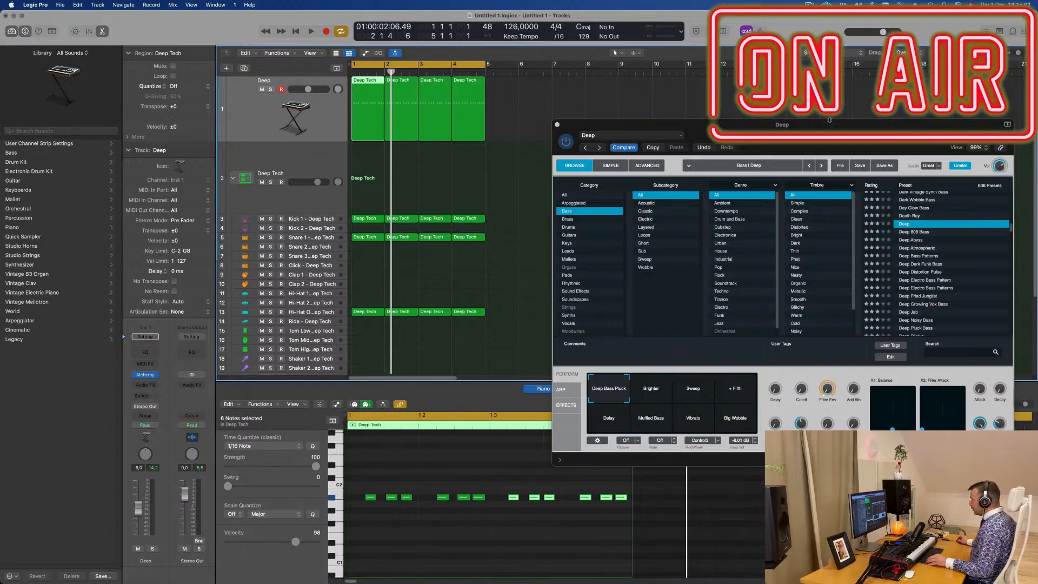
pyautogui.moveTo(829, 120); pyautogui.dragTo(790, 62)
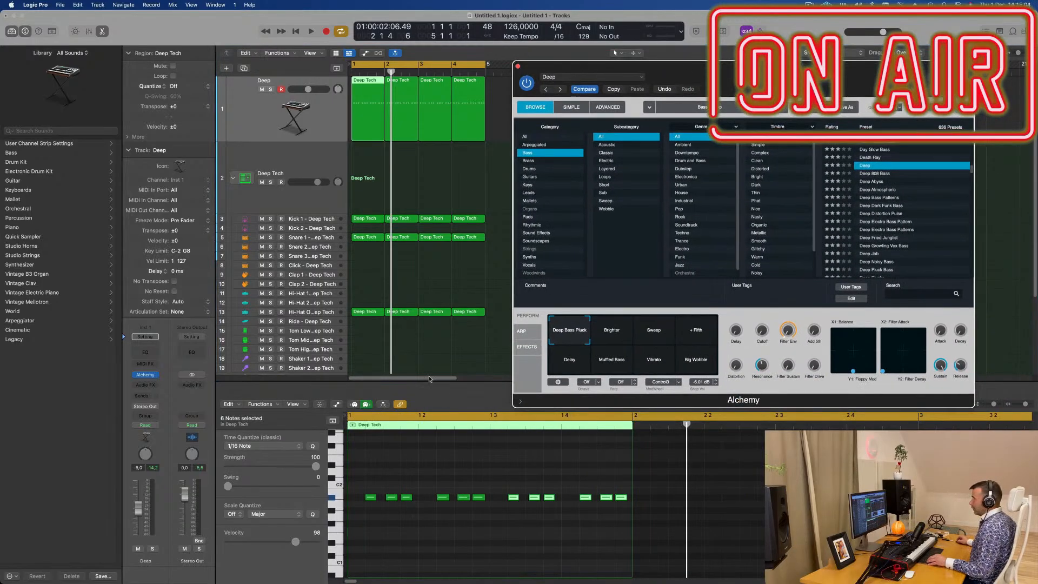
pyautogui.press('super+Right')
pyautogui.press('super+Right')
pyautogui.hscroll(-5, 444, 510)
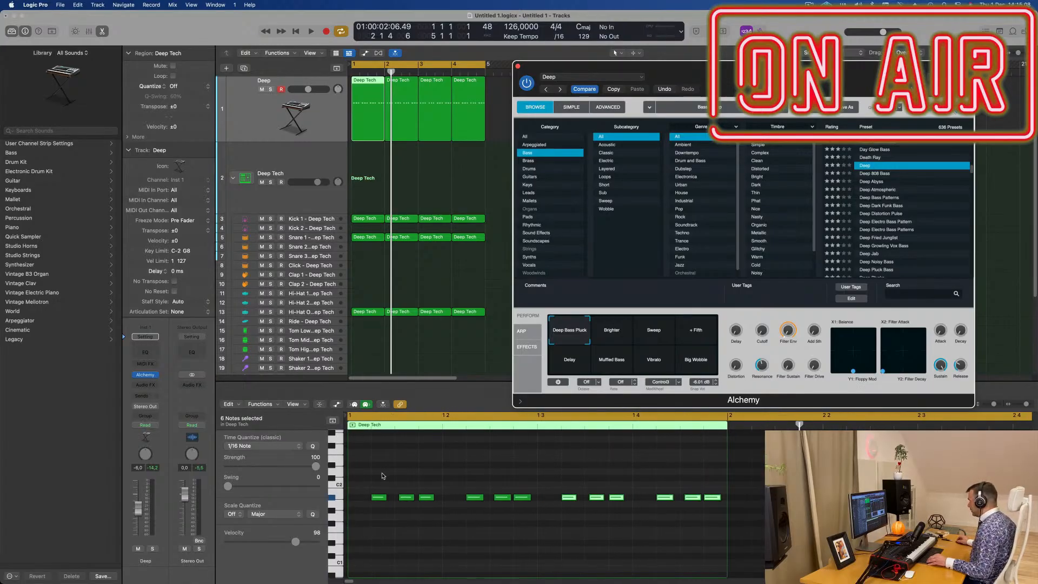
pyautogui.moveTo(864, 83); pyautogui.dragTo(809, 40)
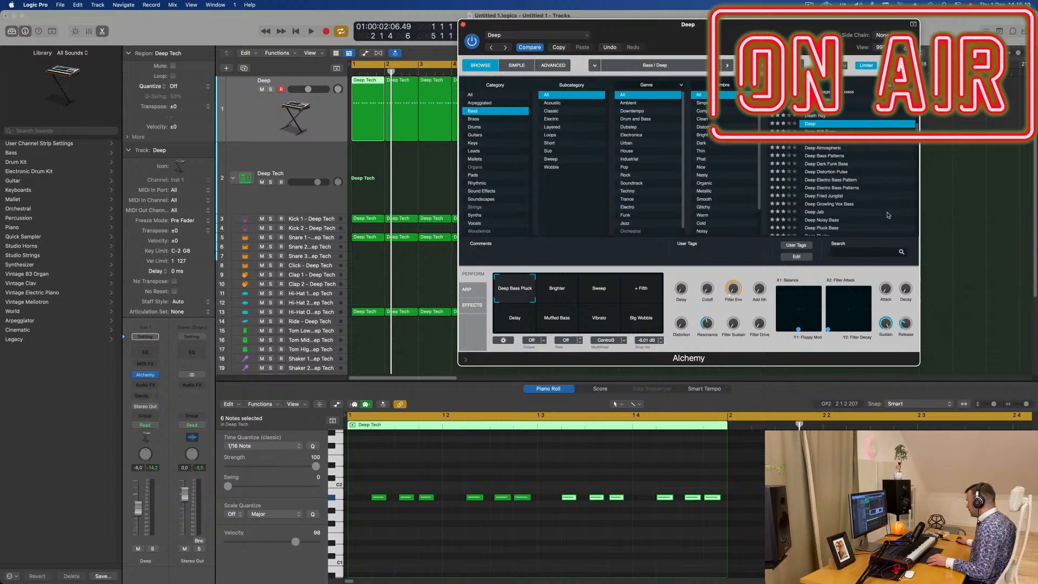
# - Set the piano roll's snap value to 1/16 after trying 1/32
pyautogui.click(928, 408)
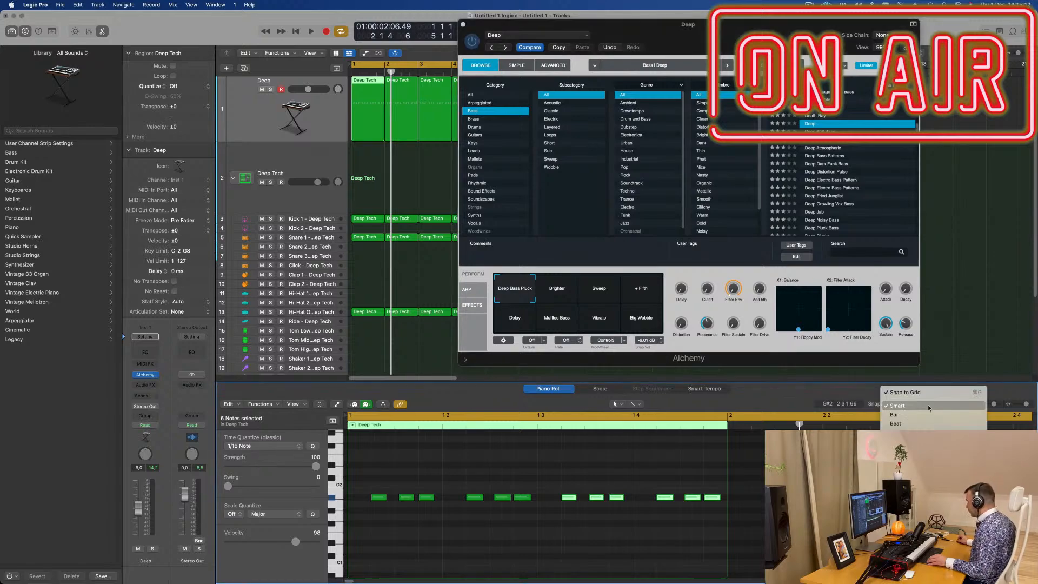
pyautogui.click(922, 503)
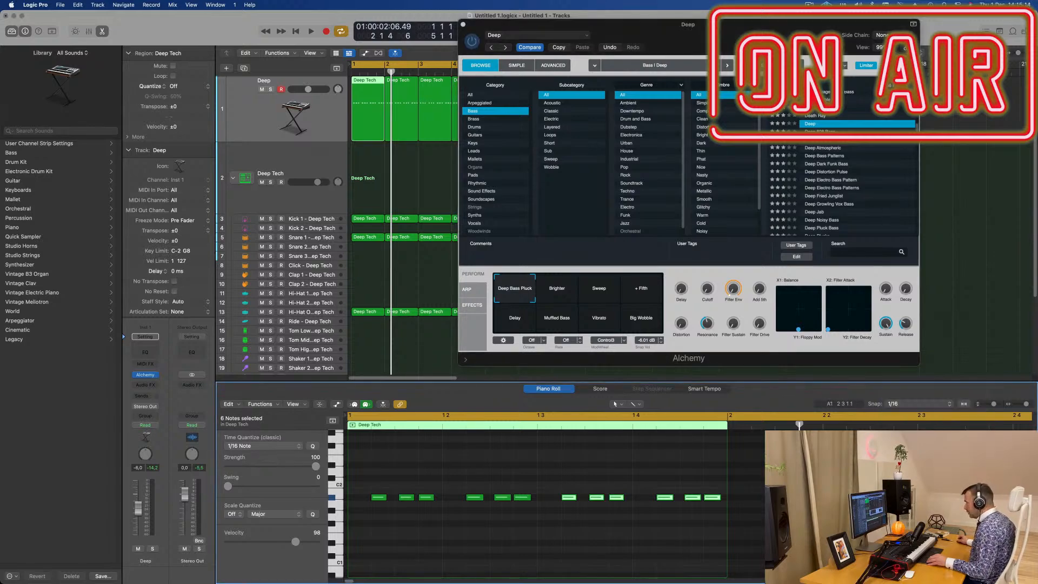
pyautogui.click(930, 406)
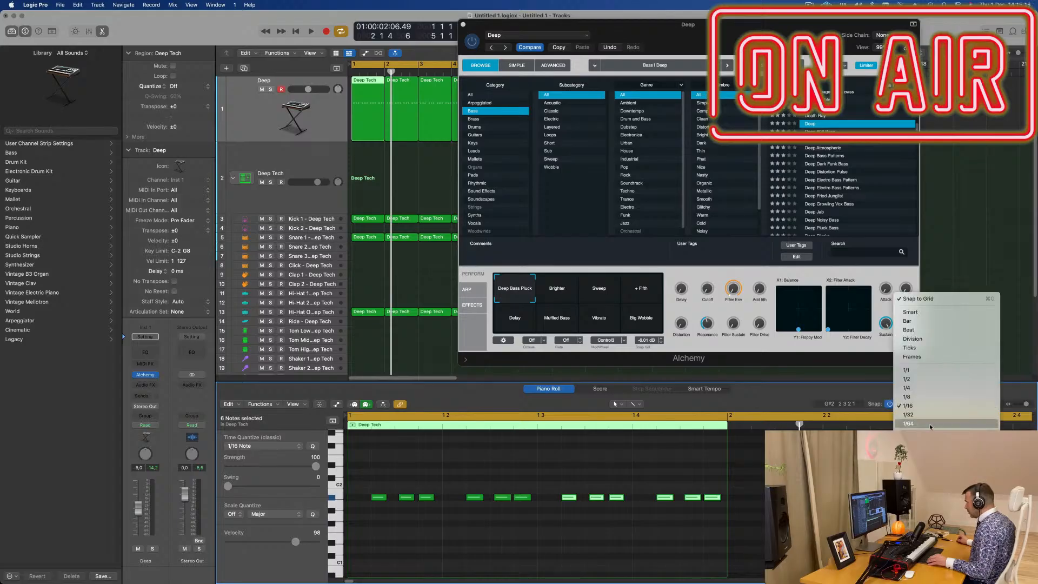
pyautogui.click(929, 414)
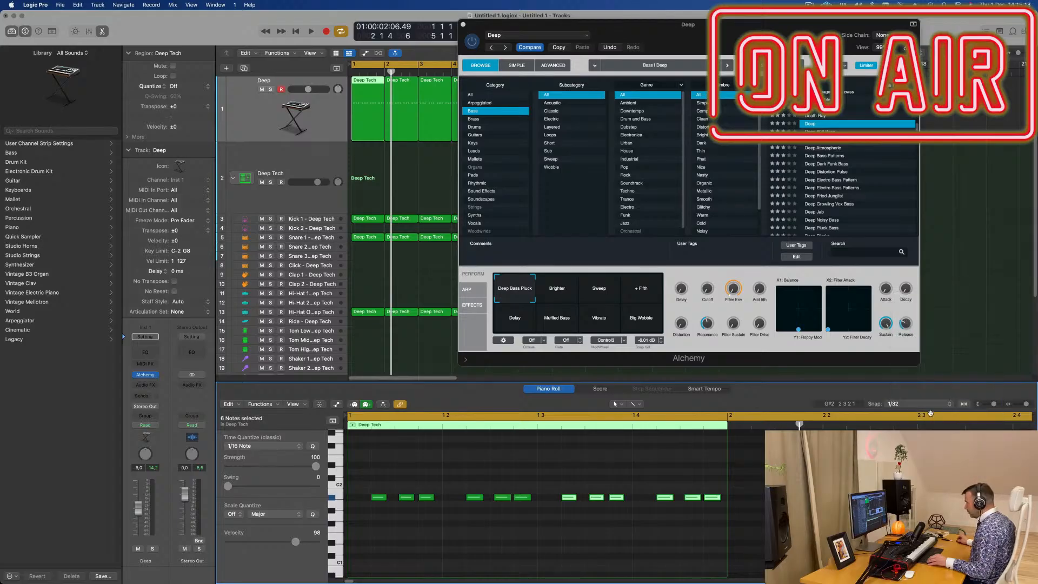
pyautogui.click(931, 405)
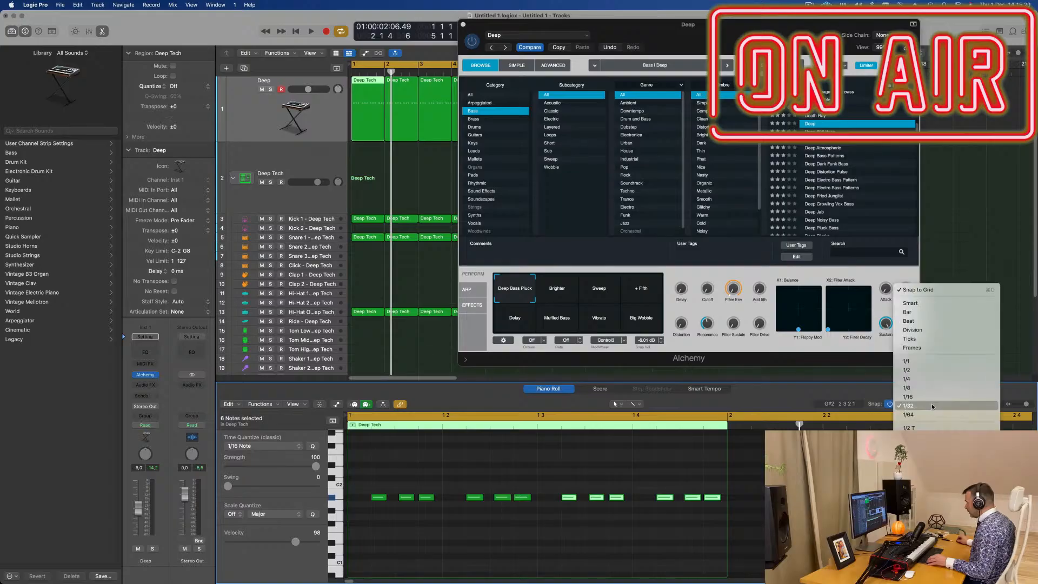
pyautogui.click(933, 396)
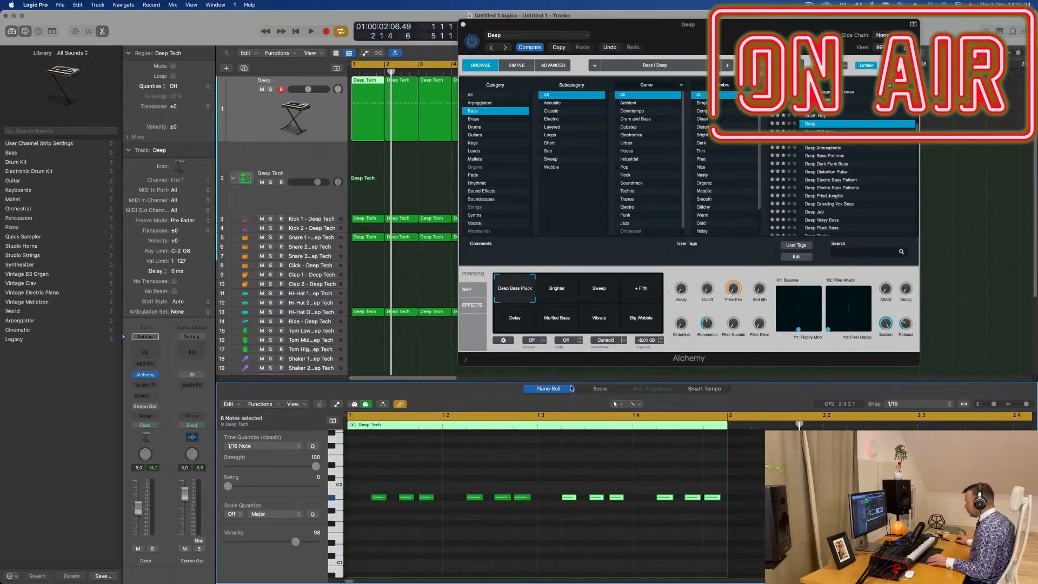
# - Lengthen the three A#1 notes in beat 1 together and set the piano roll's snap value to Smart
pyautogui.scroll(5, 418, 526)
pyautogui.hscroll(-5, 427, 525)
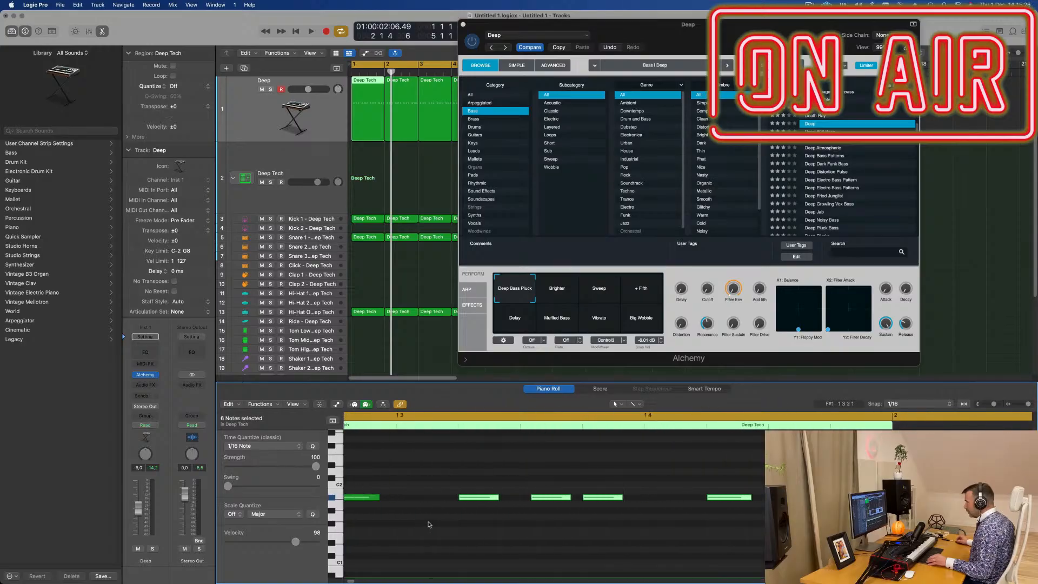
pyautogui.scroll(-2, 429, 523)
pyautogui.hscroll(-5, 427, 519)
pyautogui.scroll(-1, 416, 506)
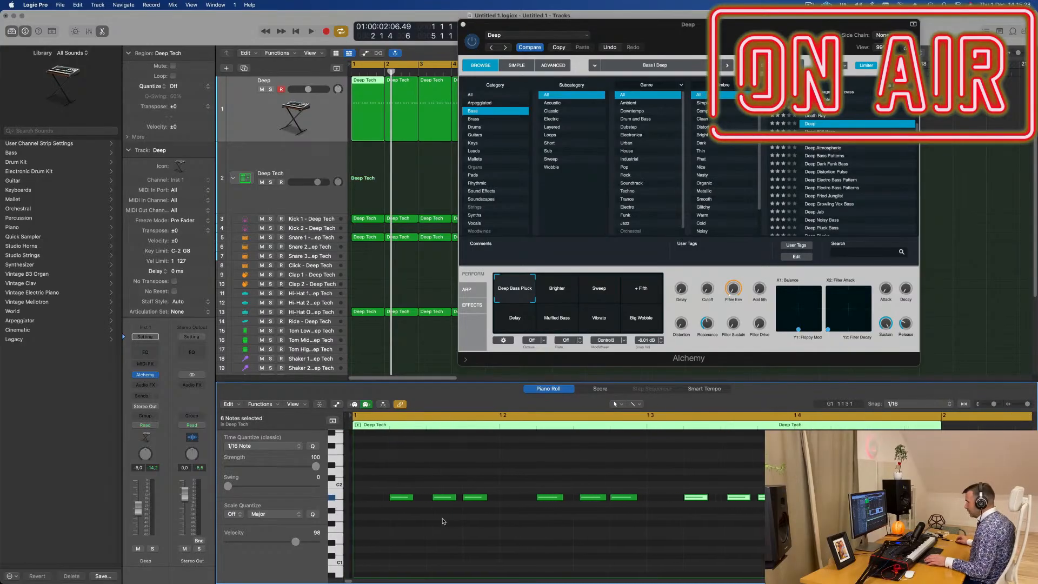
pyautogui.moveTo(393, 482); pyautogui.dragTo(511, 544)
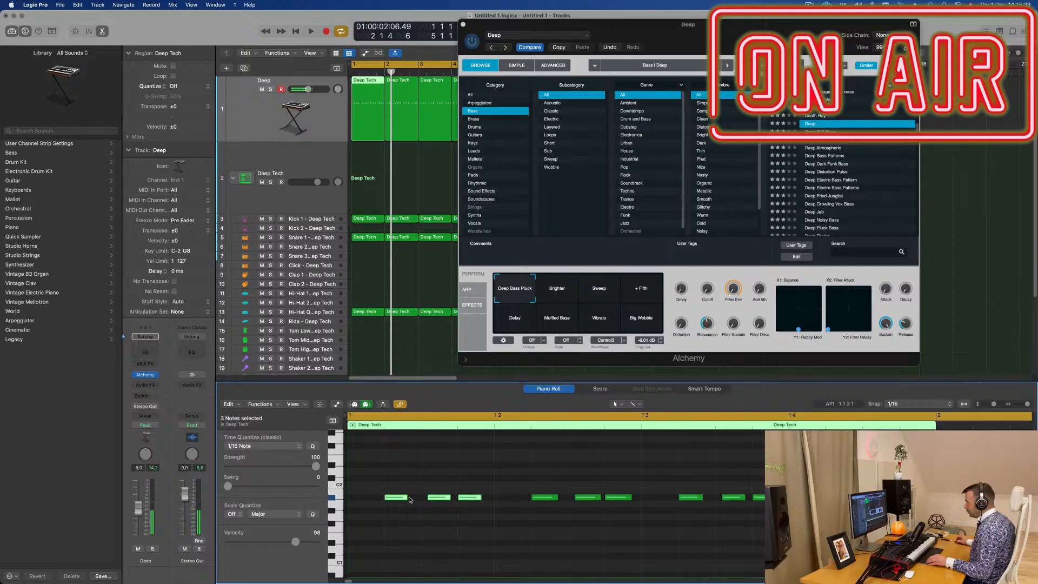
pyautogui.moveTo(407, 500)
pyautogui.mouseDown()
pyautogui.moveTo(399, 498)
pyautogui.moveTo(421, 498)
pyautogui.mouseUp()
pyautogui.click(919, 404)
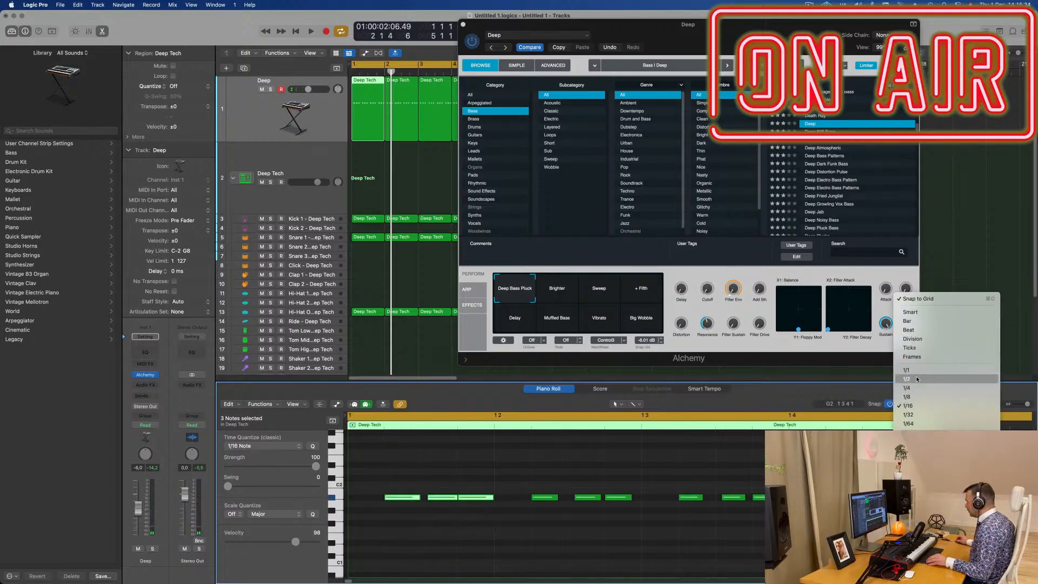
pyautogui.press('Return')
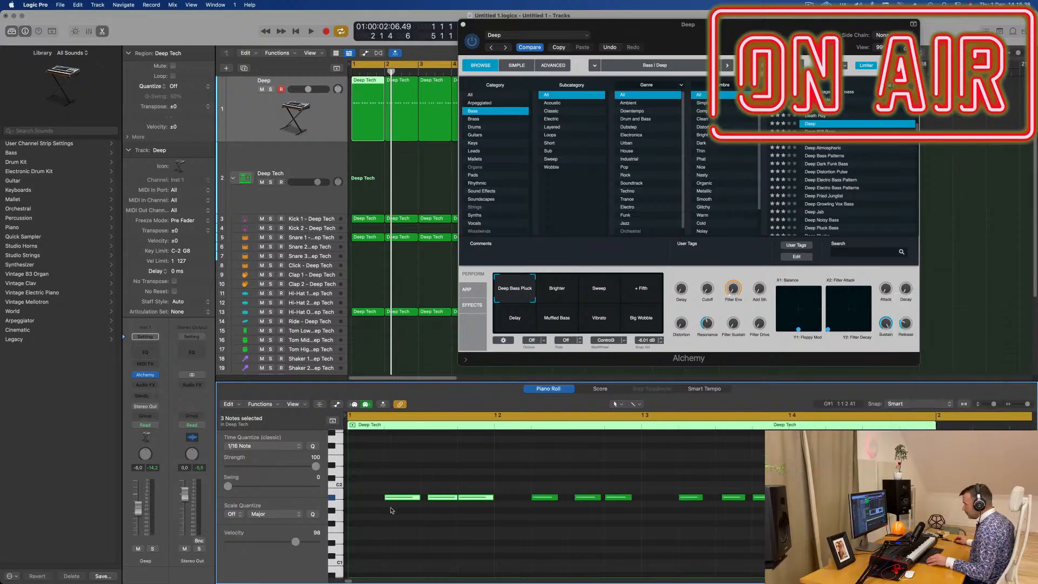
# - Try shortening the three beat 1 notes and adding a copy behind each one, checking the pattern during playback
pyautogui.moveTo(420, 497)
pyautogui.mouseDown()
pyautogui.moveTo(394, 501)
pyautogui.moveTo(412, 501)
pyautogui.mouseUp()
pyautogui.press('space')
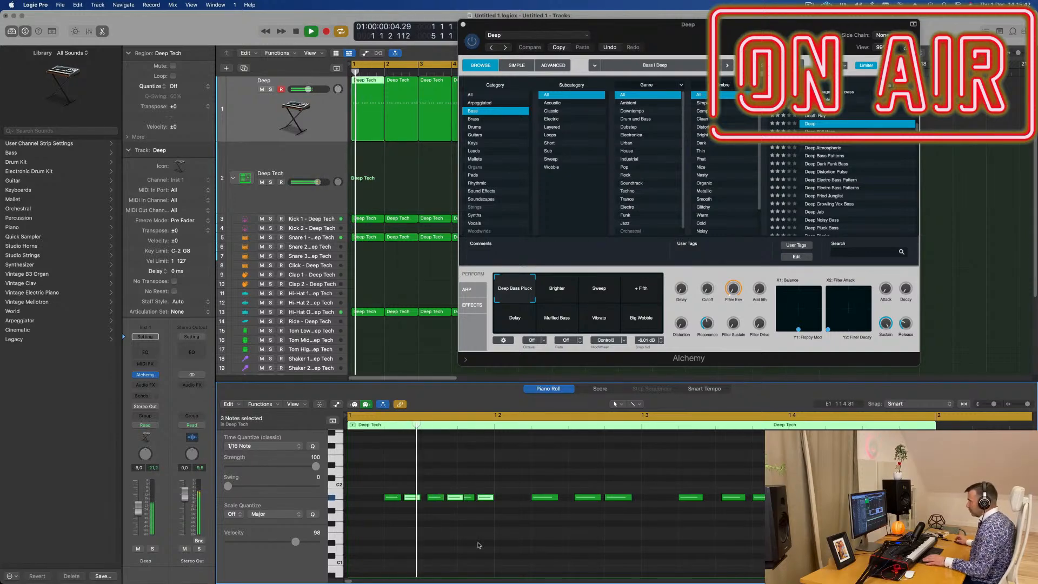
pyautogui.press('space')
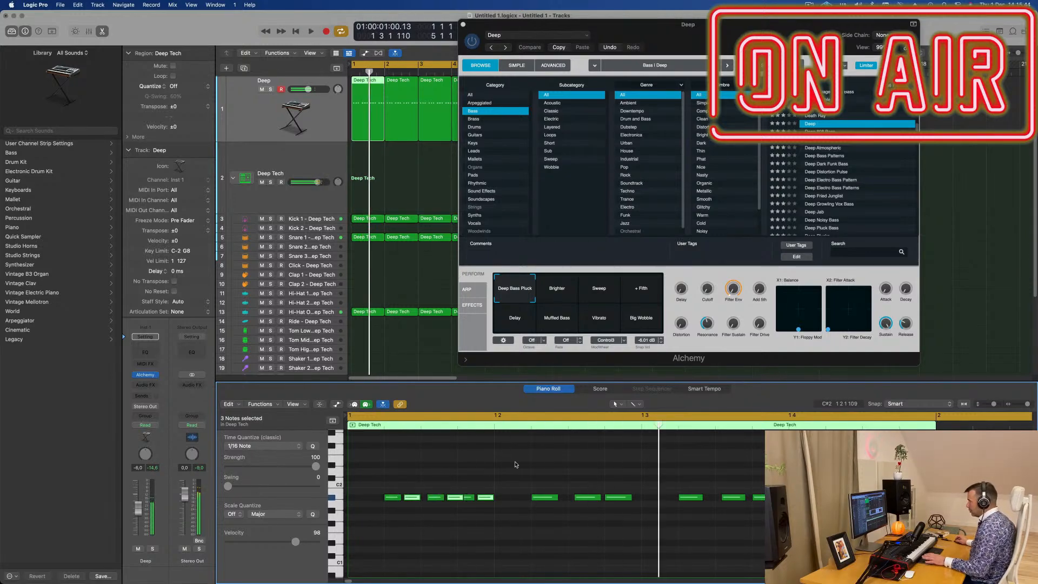
pyautogui.press('space')
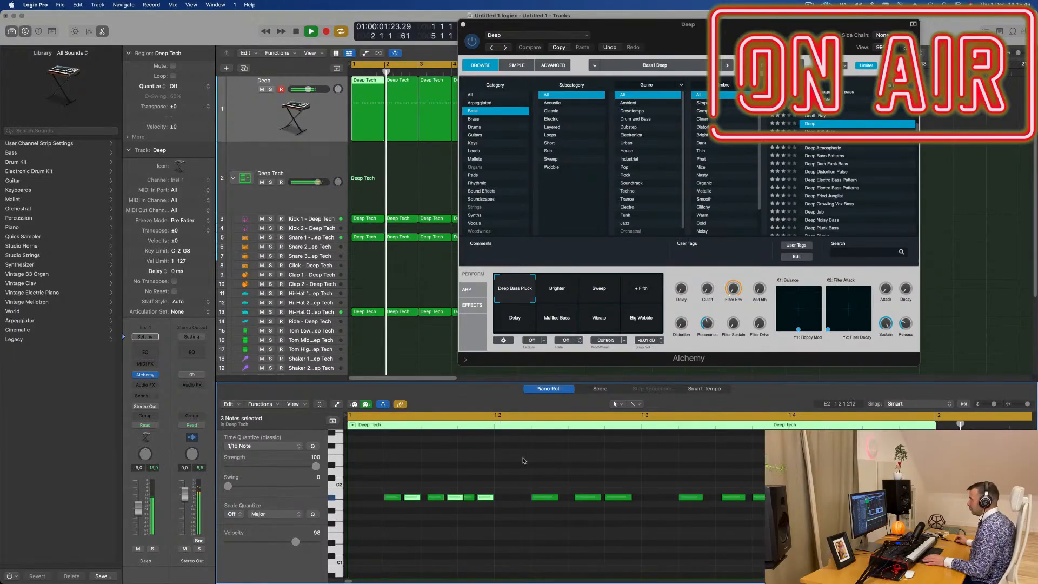
pyautogui.press('space')
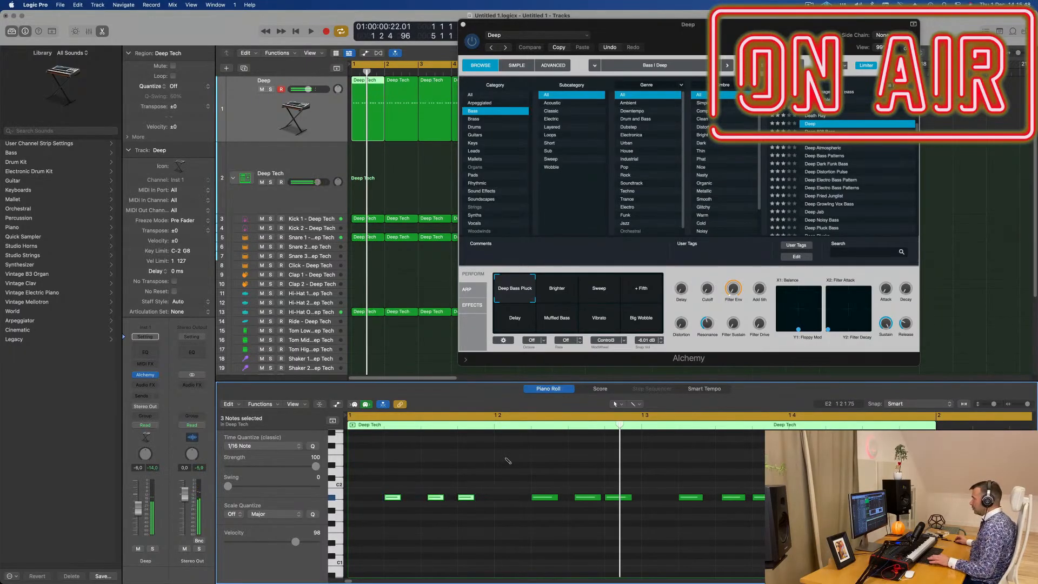
pyautogui.press('space')
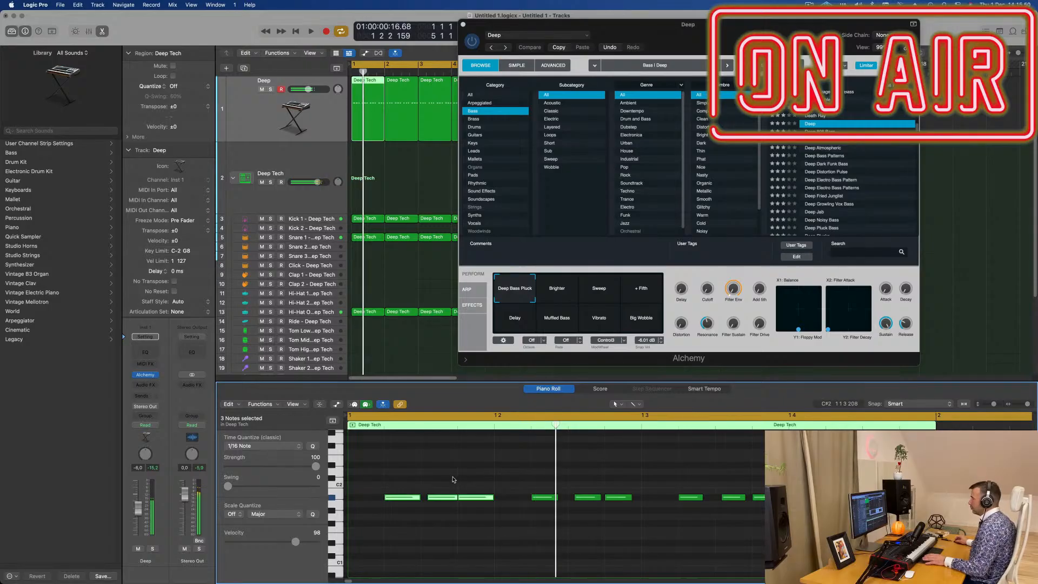
# - Shorten beat 1's second note and extend the last notes of beats 1 and 2 into the following beats, checking them during playback
pyautogui.moveTo(492, 497); pyautogui.dragTo(481, 499)
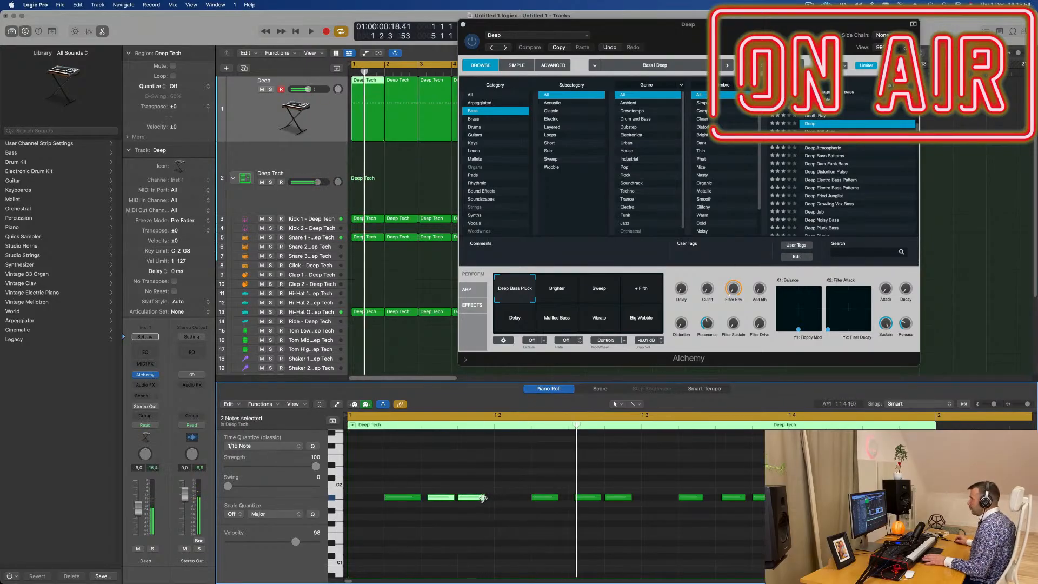
pyautogui.moveTo(483, 497); pyautogui.dragTo(512, 498)
pyautogui.press('space')
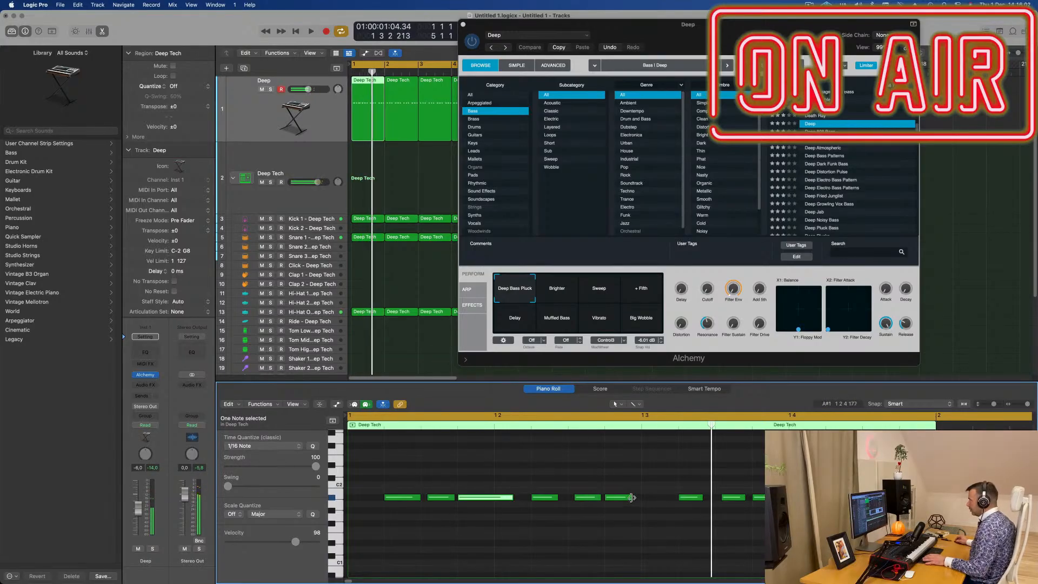
pyautogui.moveTo(631, 497); pyautogui.dragTo(656, 500)
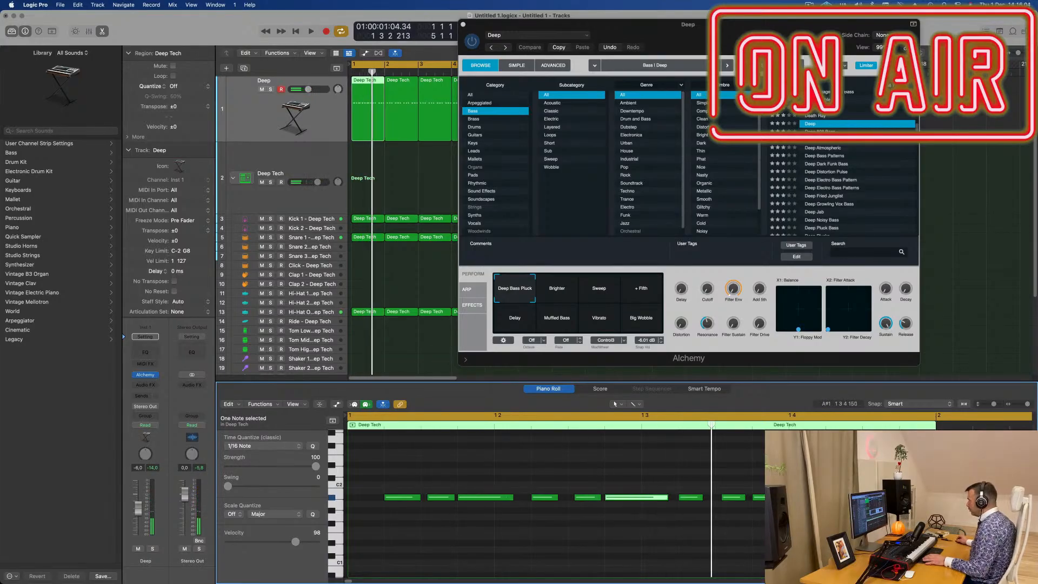
pyautogui.press('space')
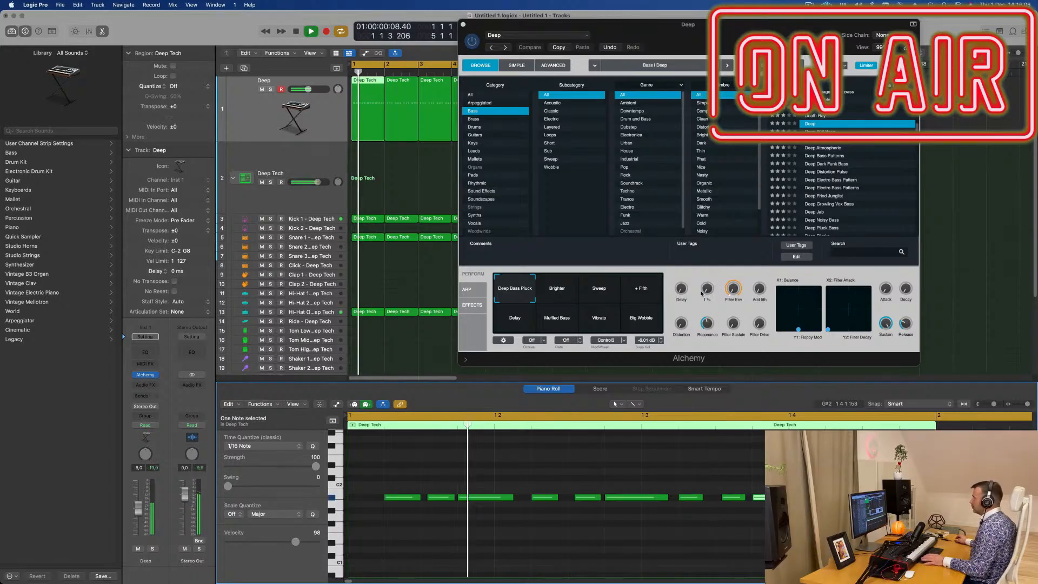
pyautogui.press('space')
# - Audition Alchemy's Brighter, Muffled Bass, Vibrato, Big Wobble, + Fifth and Sweep snapshots during playback, and return to Deep Bass Pluck
pyautogui.moveTo(684, 353); pyautogui.dragTo(626, 400)
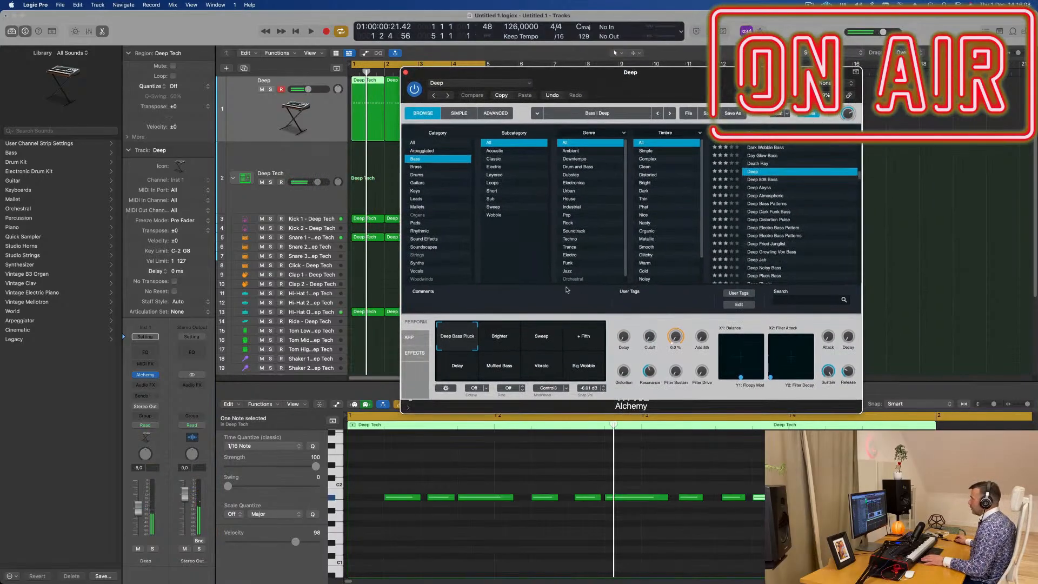
pyautogui.press('space')
pyautogui.click(513, 336)
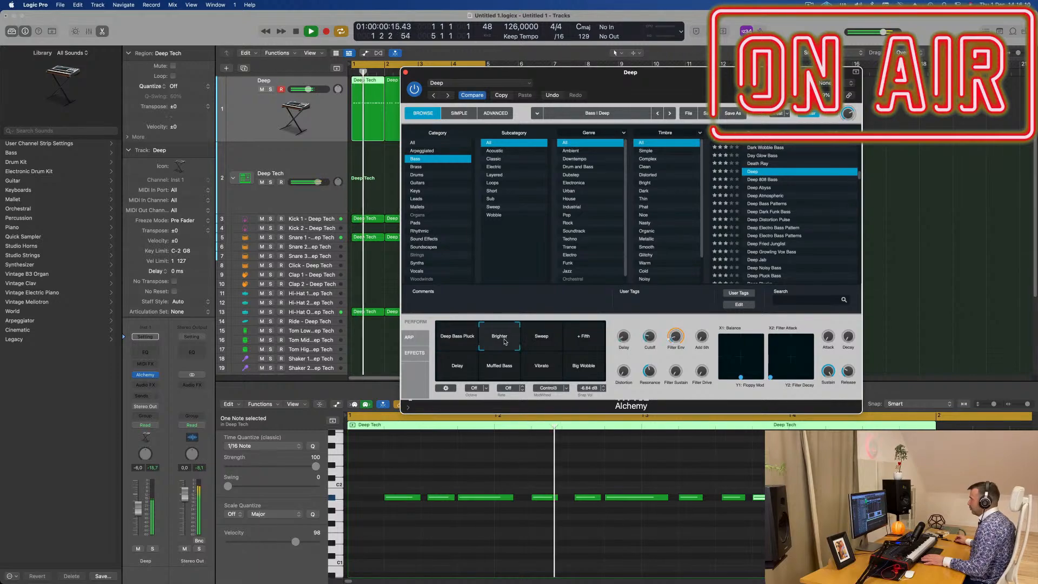
pyautogui.click(504, 372)
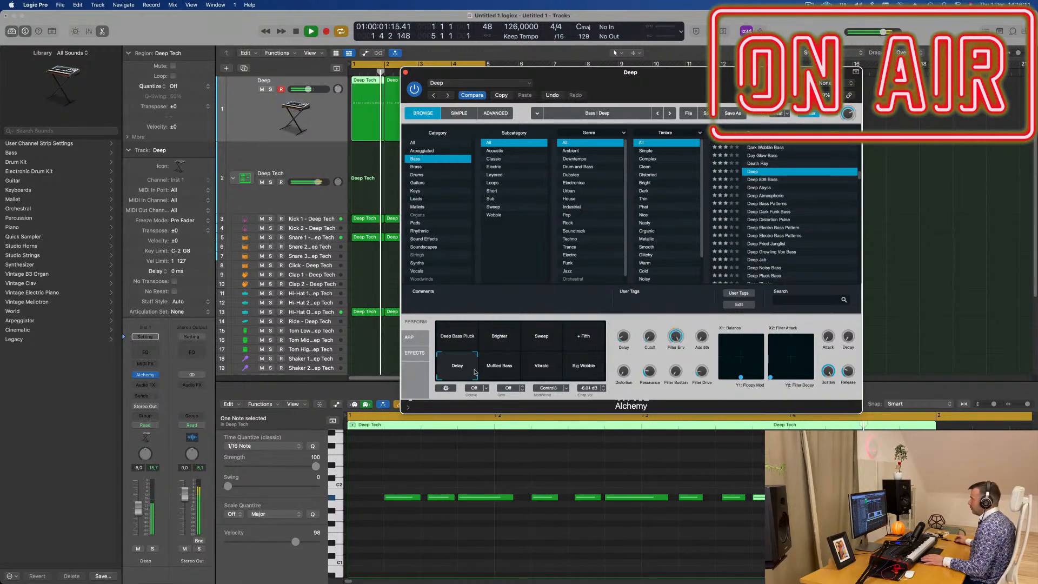
pyautogui.click(548, 373)
pyautogui.click(586, 372)
pyautogui.click(587, 346)
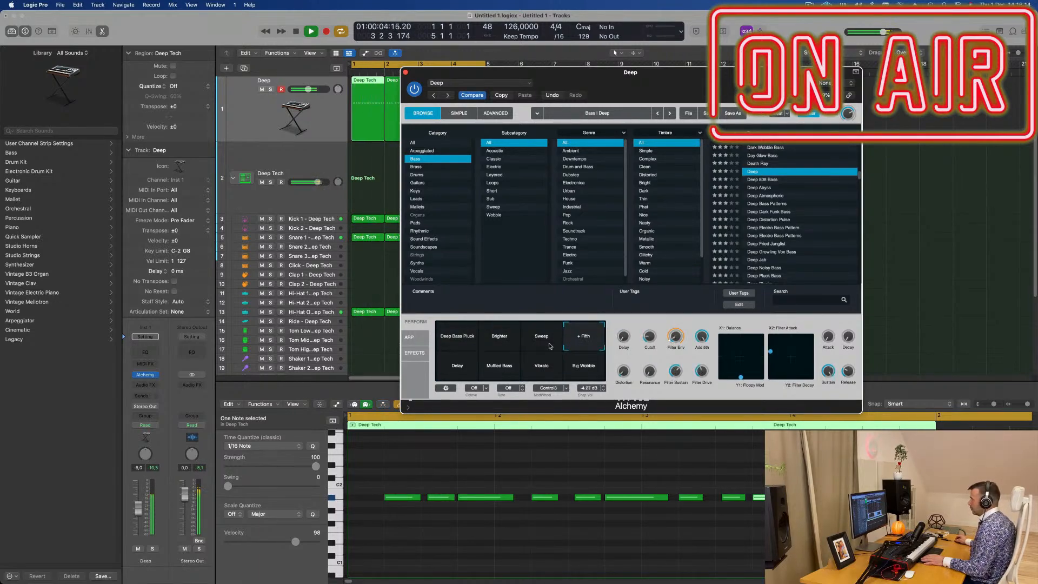
pyautogui.click(535, 344)
pyautogui.click(509, 345)
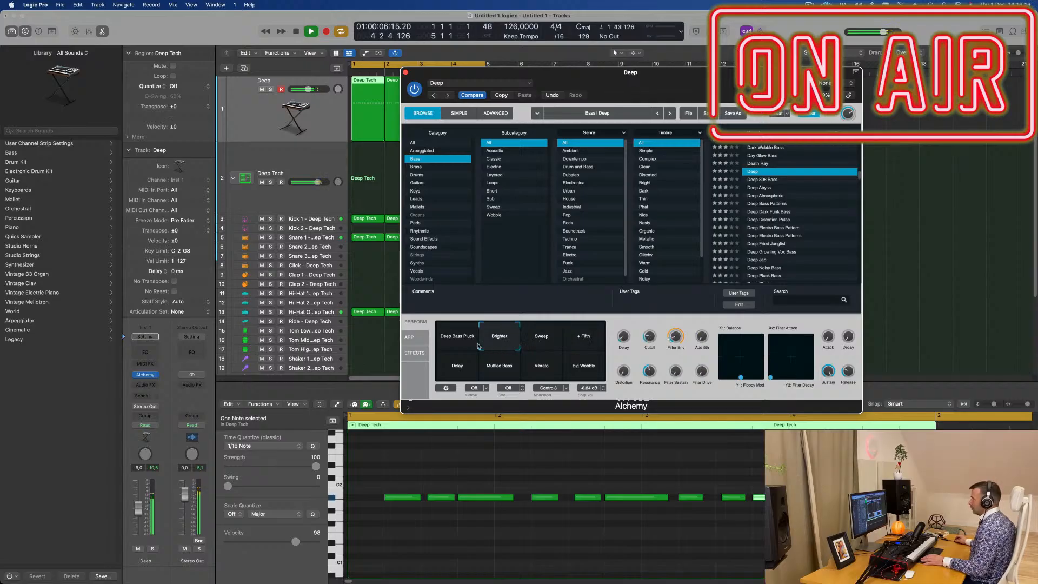
pyautogui.click(461, 346)
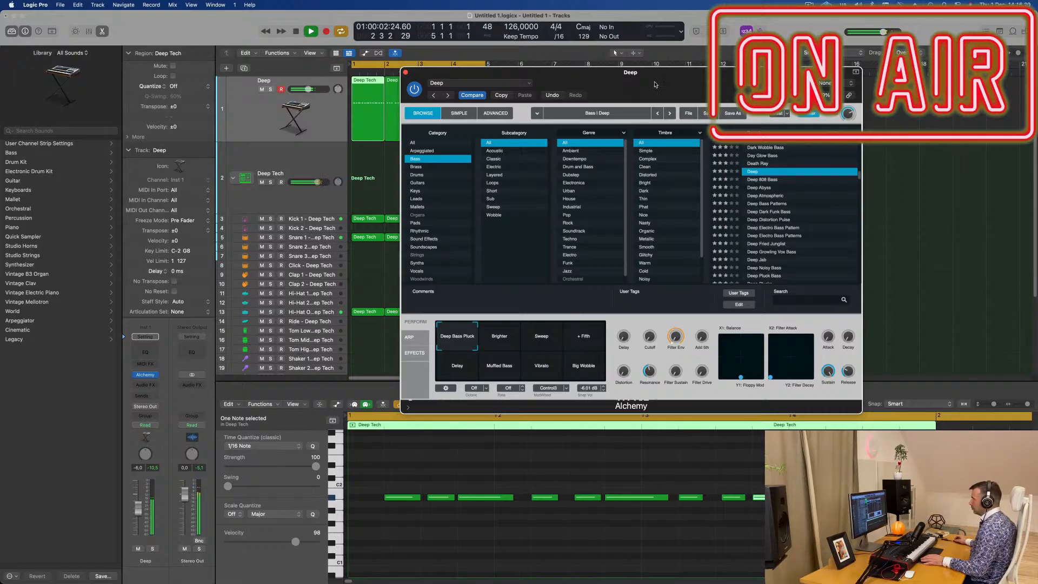
# - Raise Alchemy's Cutoff slightly while the loop plays, keeping the plug-in window clear of the bass regions and piano roll
pyautogui.moveTo(654, 85); pyautogui.dragTo(727, 60)
pyautogui.moveTo(723, 316)
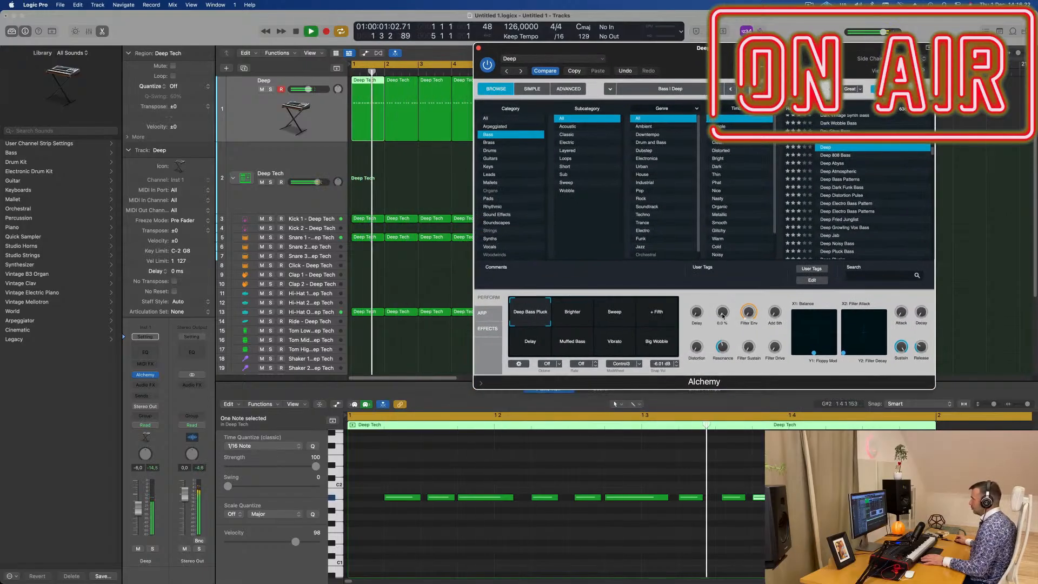
pyautogui.moveTo(723, 316); pyautogui.dragTo(723, 315)
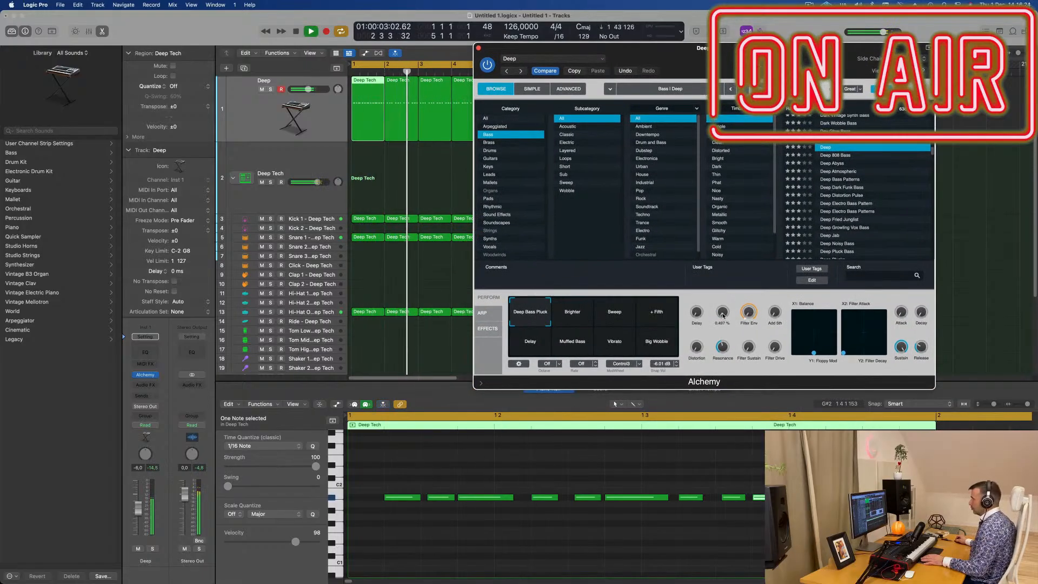
pyautogui.moveTo(800, 55); pyautogui.dragTo(846, 30)
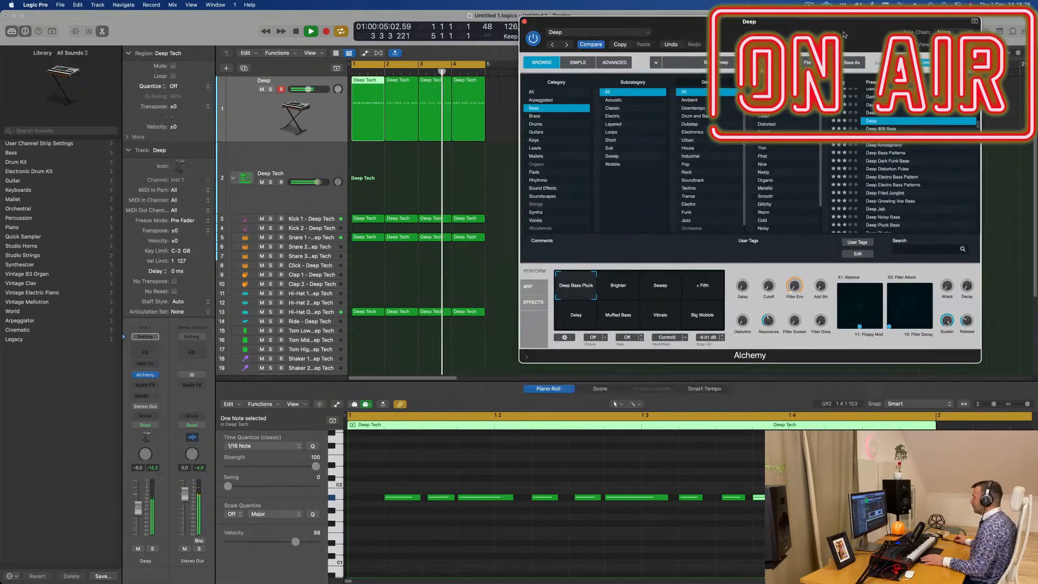
# - Shorten the extended bass notes and copy a note onto the starts of beats 1, 2 and 3
pyautogui.press('space')
pyautogui.press('space')
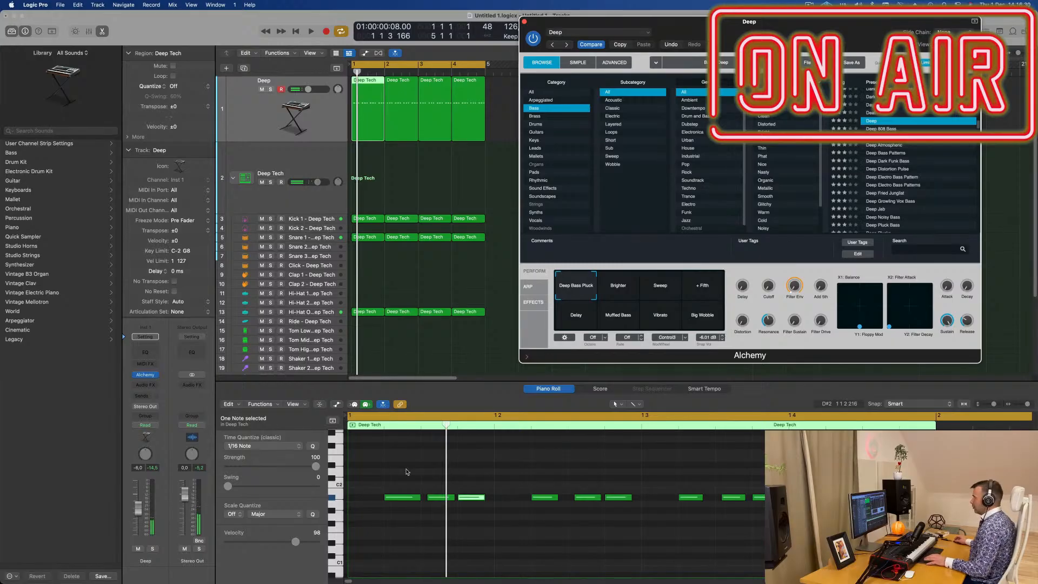
pyautogui.moveTo(477, 500); pyautogui.dragTo(428, 501)
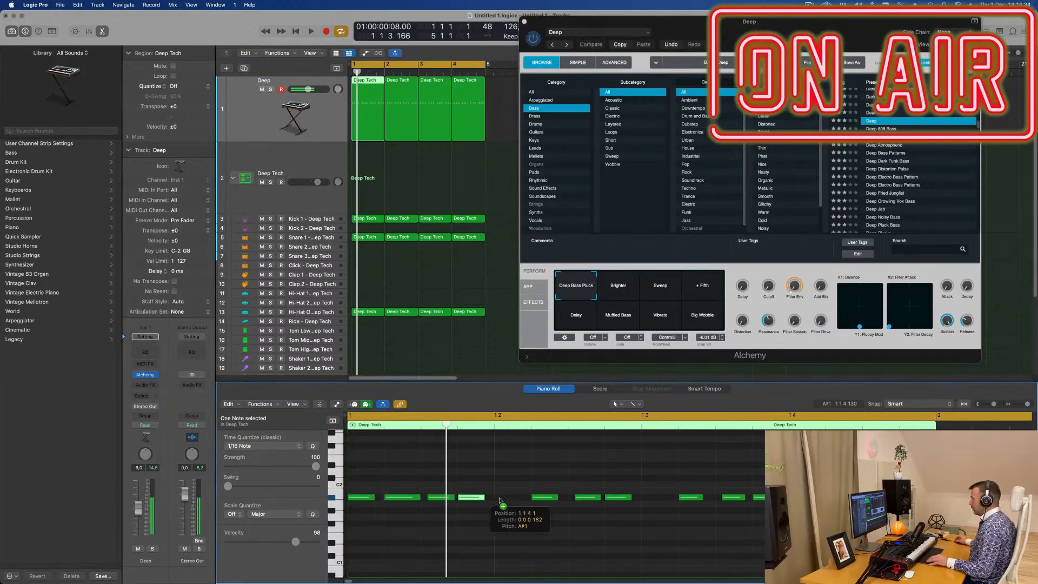
pyautogui.moveTo(500, 501); pyautogui.dragTo(514, 500)
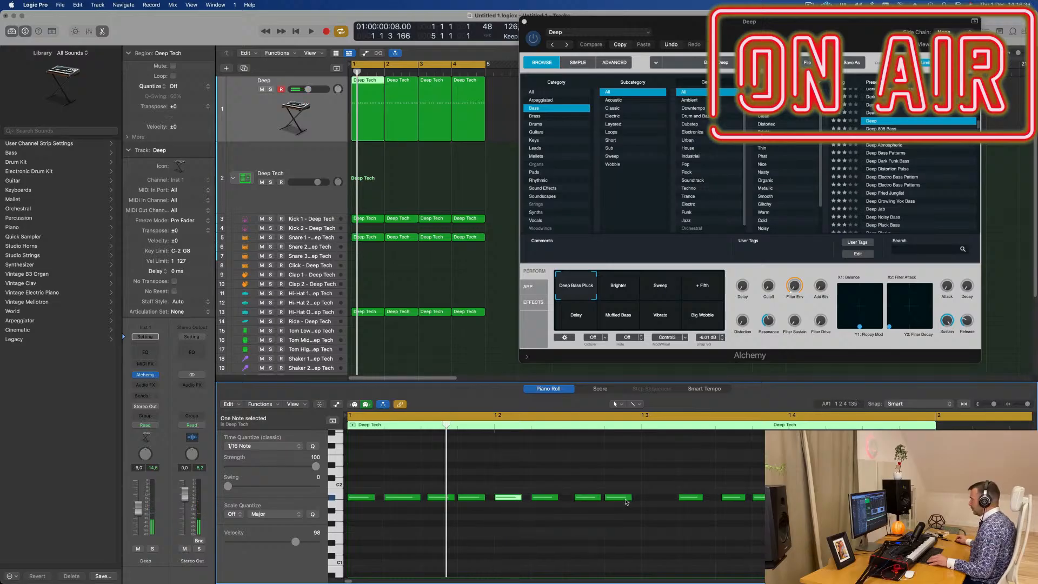
pyautogui.moveTo(625, 500); pyautogui.dragTo(661, 501)
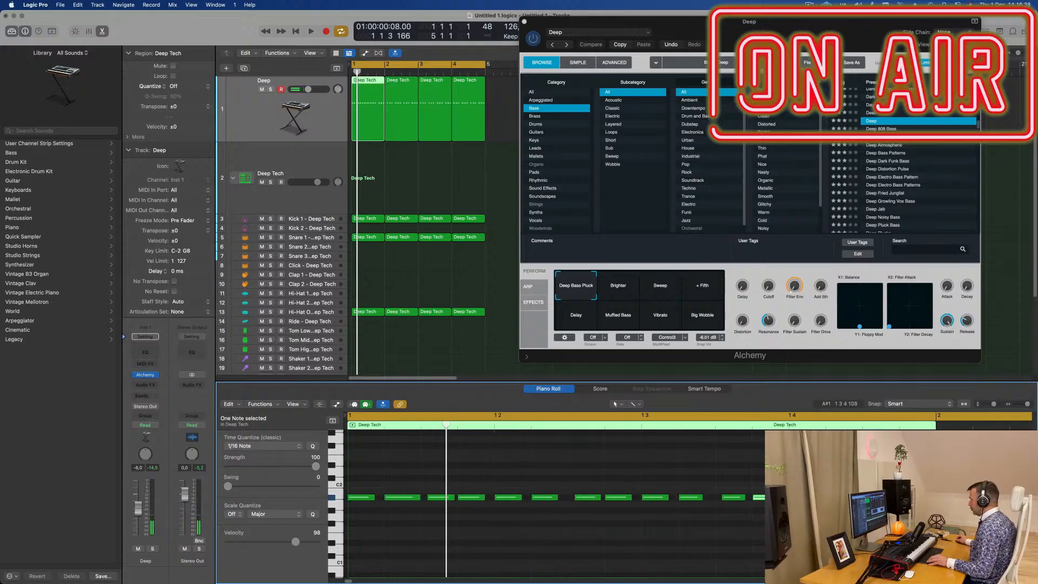
# - Fill the remaining gaps late in beat 3 and at beat 4 with bass notes for a continuous sixteenth-note pattern, checking it during playback
pyautogui.press('space')
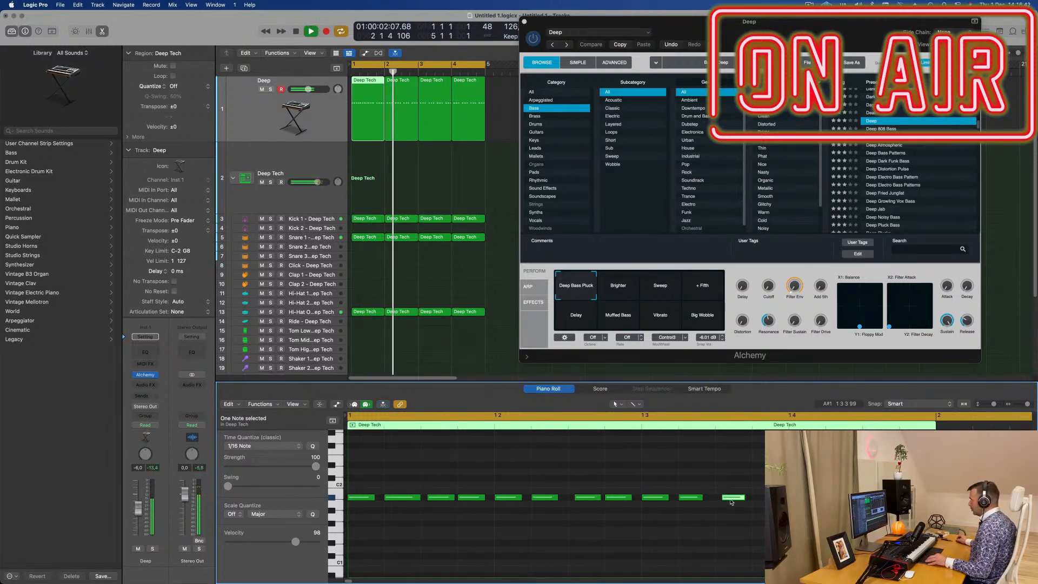
pyautogui.moveTo(731, 502); pyautogui.dragTo(762, 503)
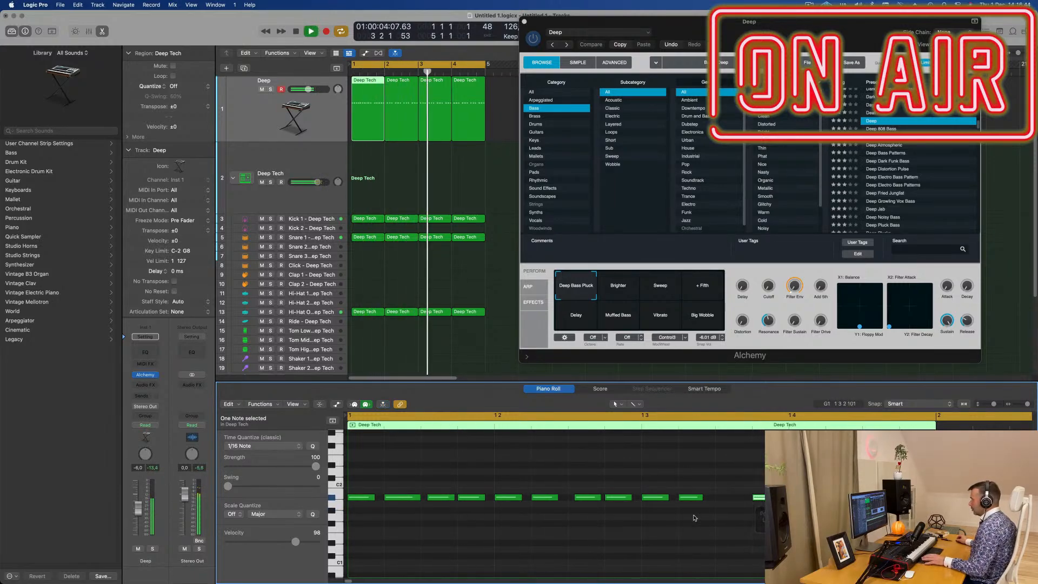
pyautogui.press('super+Left')
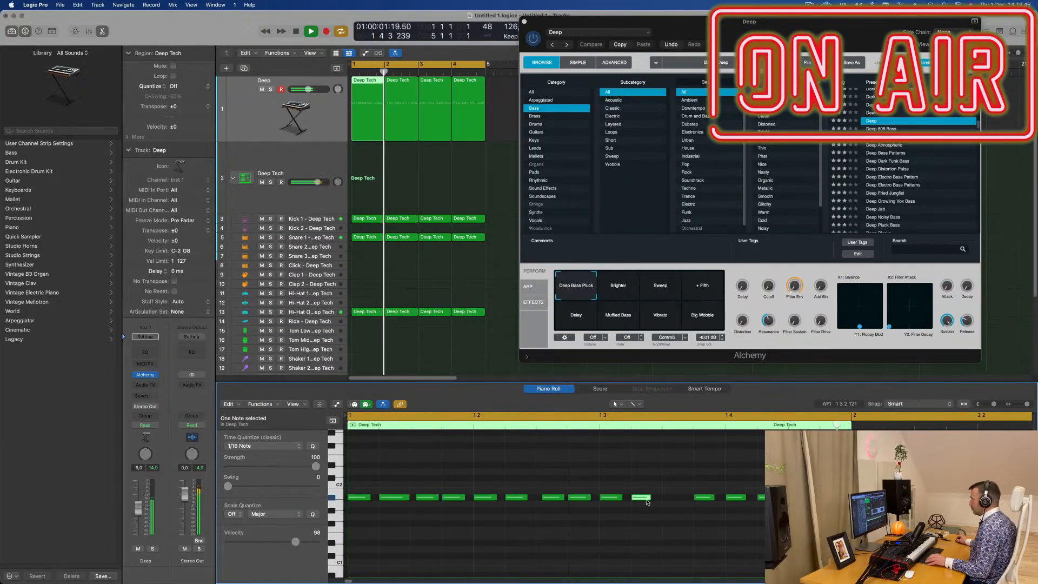
pyautogui.keyDown('super'); pyautogui.click(675, 498); pyautogui.keyUp('super')
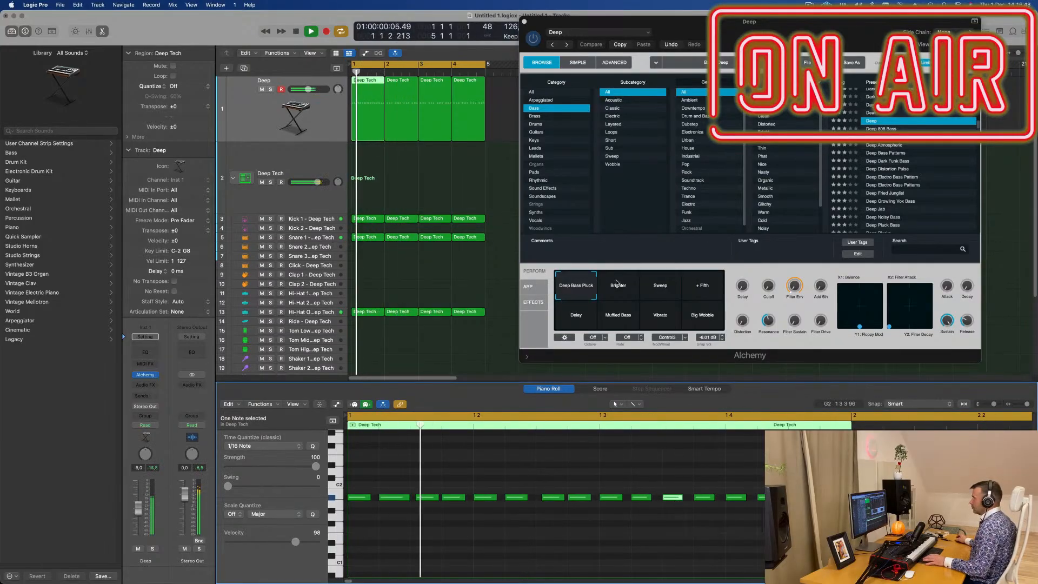
# - Delete the bass regions in bars 2 to 4 and repeat the edited bar 1 region three times to replace them
pyautogui.moveTo(776, 32); pyautogui.dragTo(872, 67)
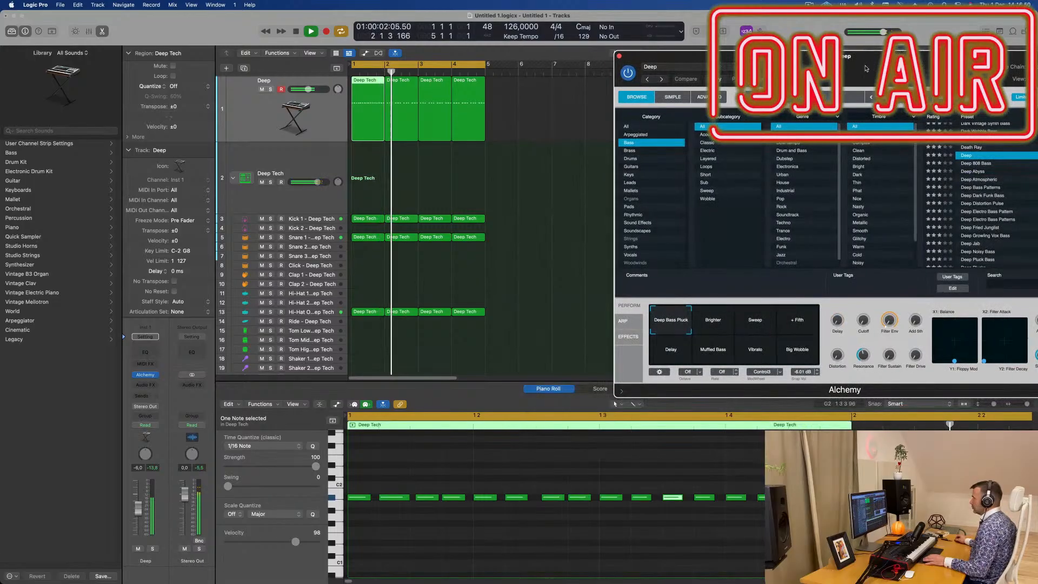
pyautogui.press('super+Right')
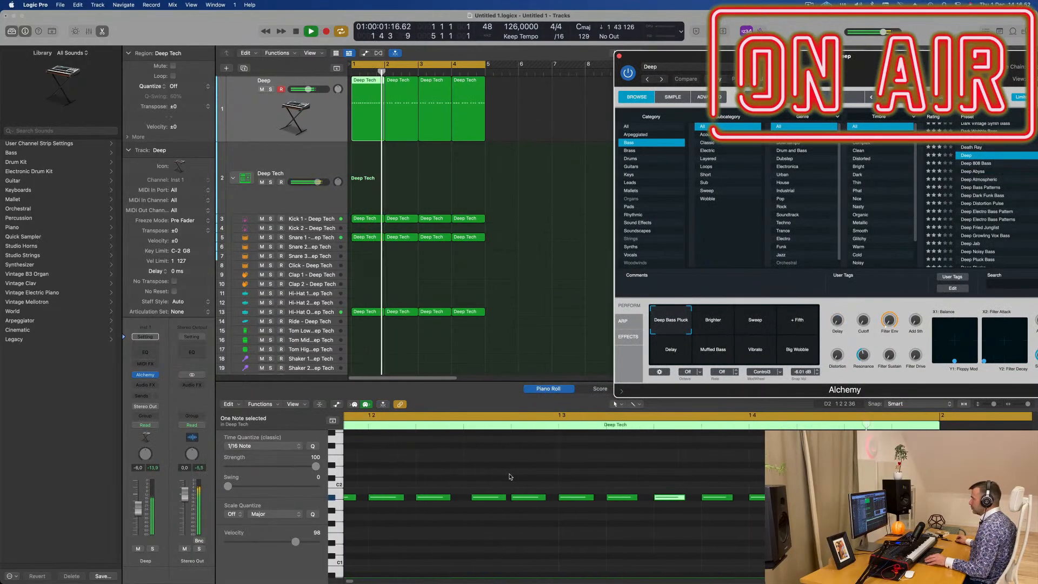
pyautogui.moveTo(552, 130); pyautogui.dragTo(403, 120)
pyautogui.press('Delete')
pyautogui.press('space')
pyautogui.press('space')
pyautogui.click(368, 123)
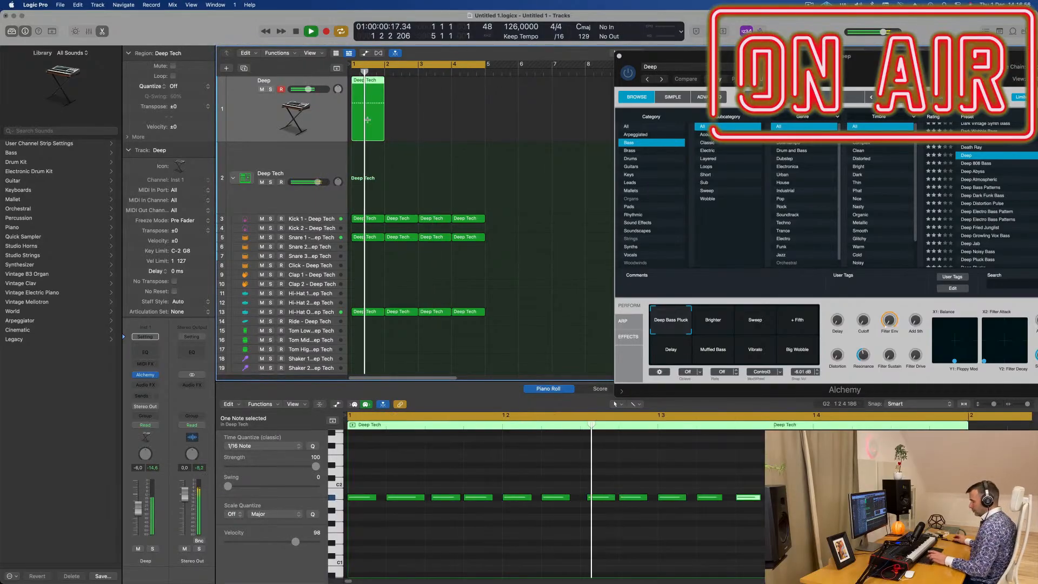
pyautogui.press('super+r')
pyautogui.press('super+r')
pyautogui.press('super+r')
# - Insert a stereo Compressor from the Dynamics plug-ins on the bass channel
pyautogui.moveTo(801, 68); pyautogui.dragTo(619, 99)
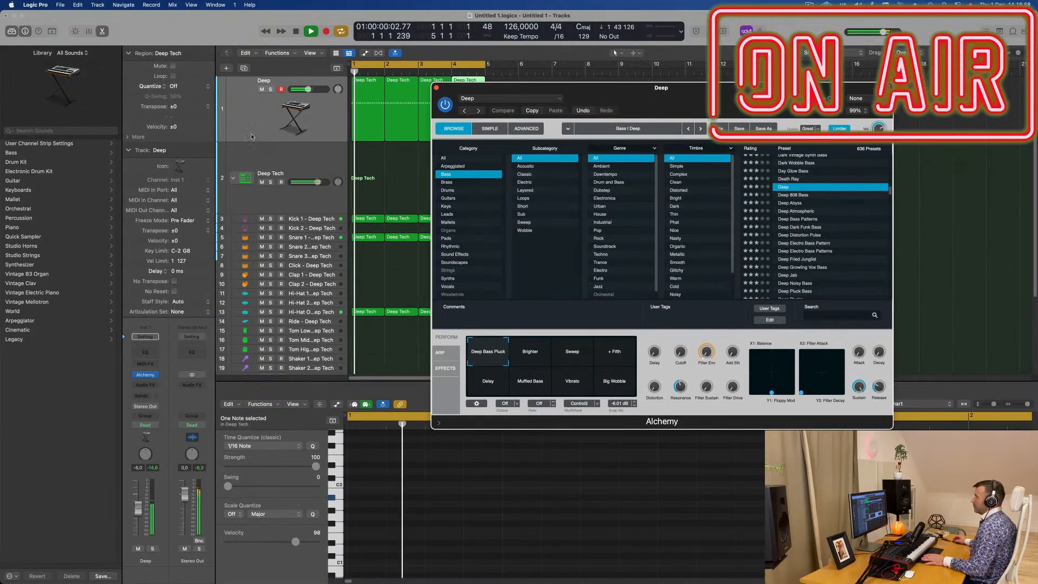
pyautogui.click(144, 385)
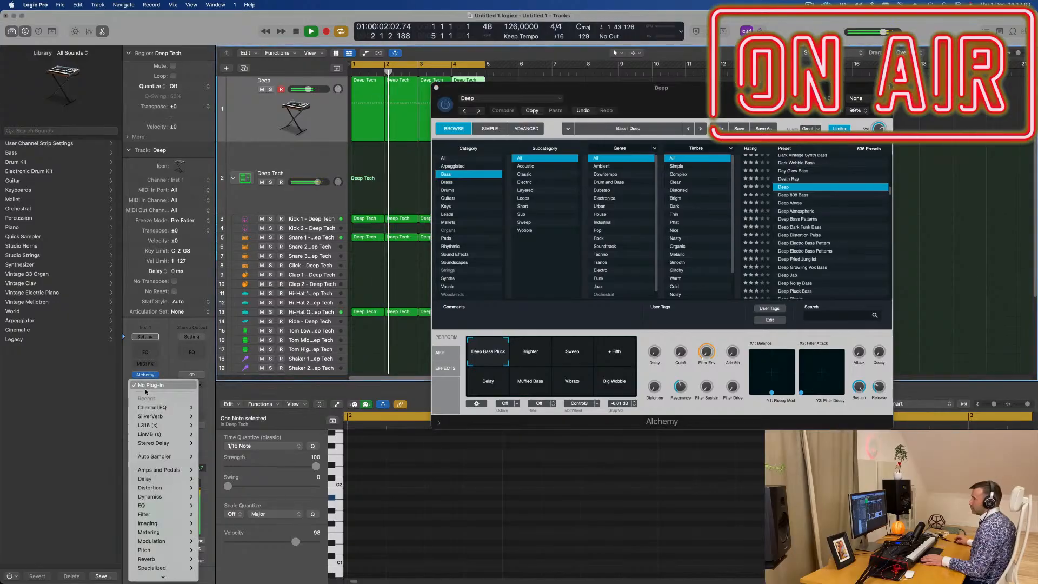
pyautogui.moveTo(148, 457)
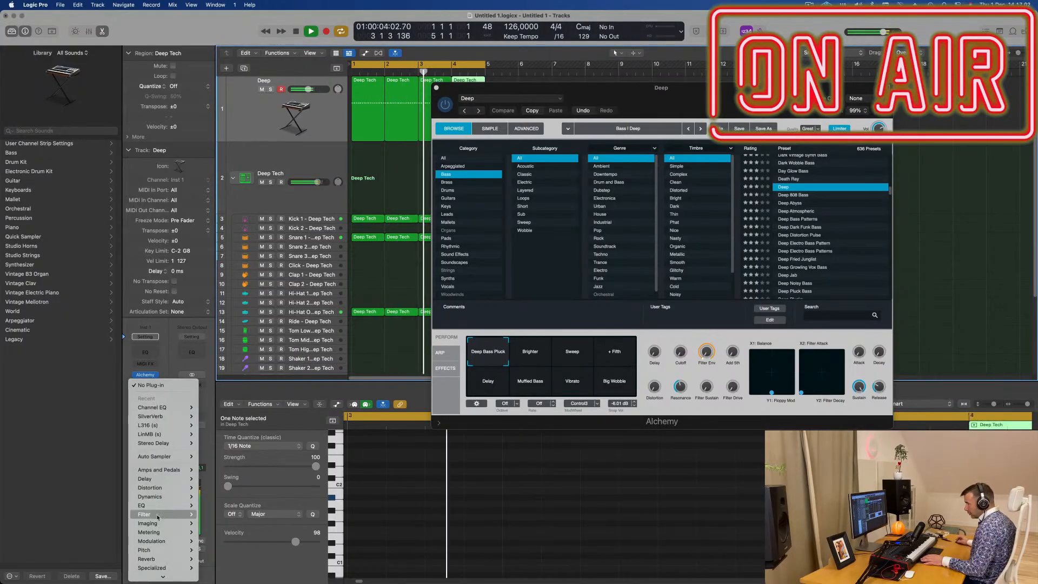
pyautogui.moveTo(160, 497)
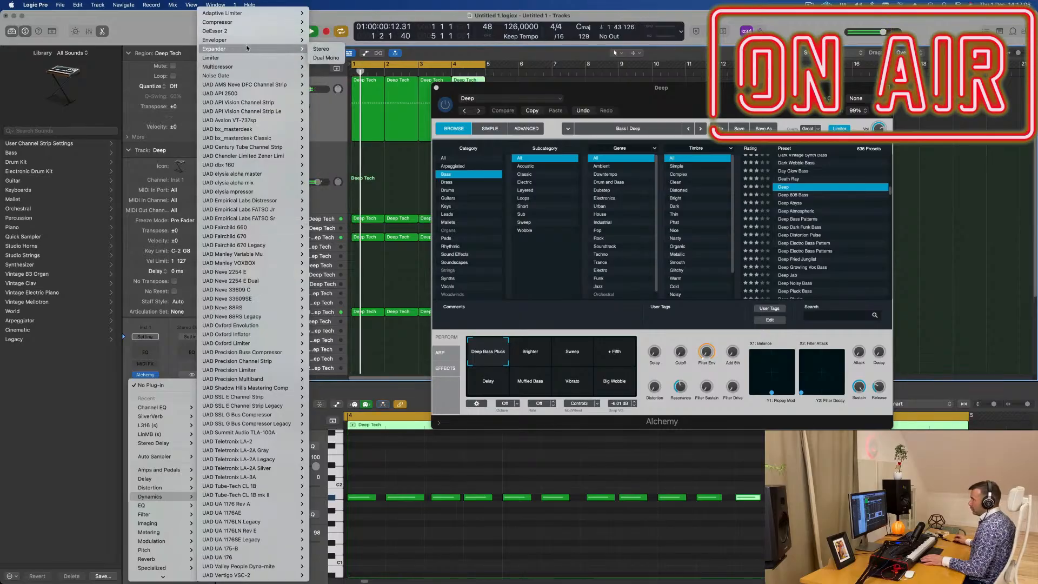
pyautogui.moveTo(281, 22)
pyautogui.click(314, 24)
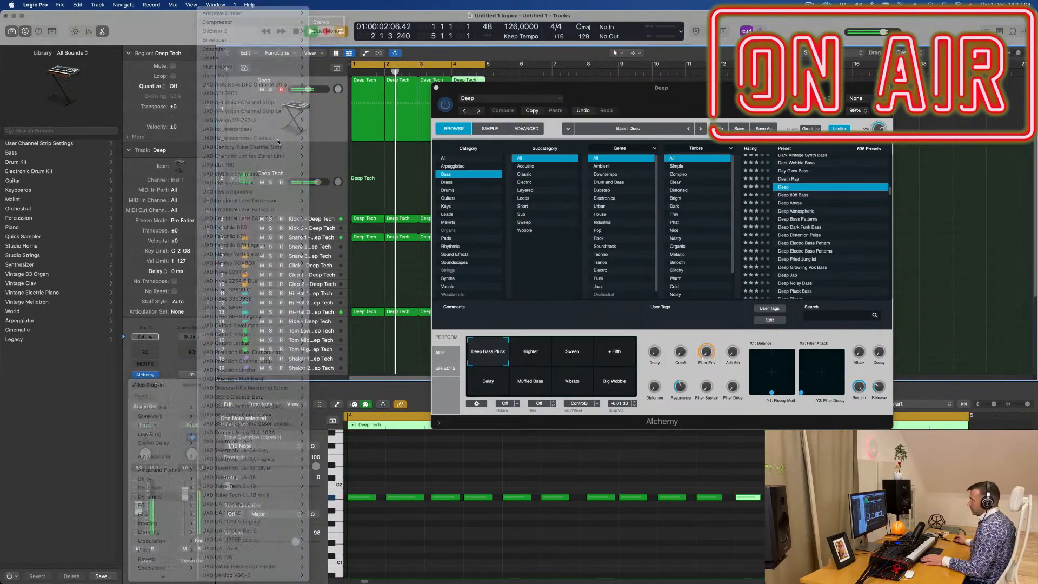
pyautogui.moveTo(607, 116); pyautogui.dragTo(609, 115)
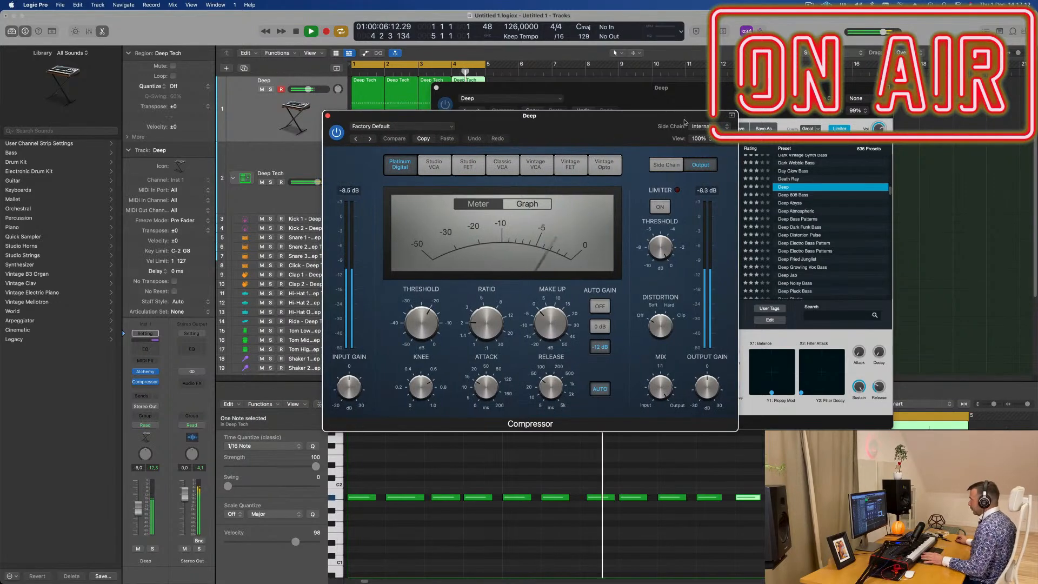
# - Set the Compressor's side chain to the Kick 1 instrument (Inst 2), and close the Compressor
pyautogui.click(700, 126)
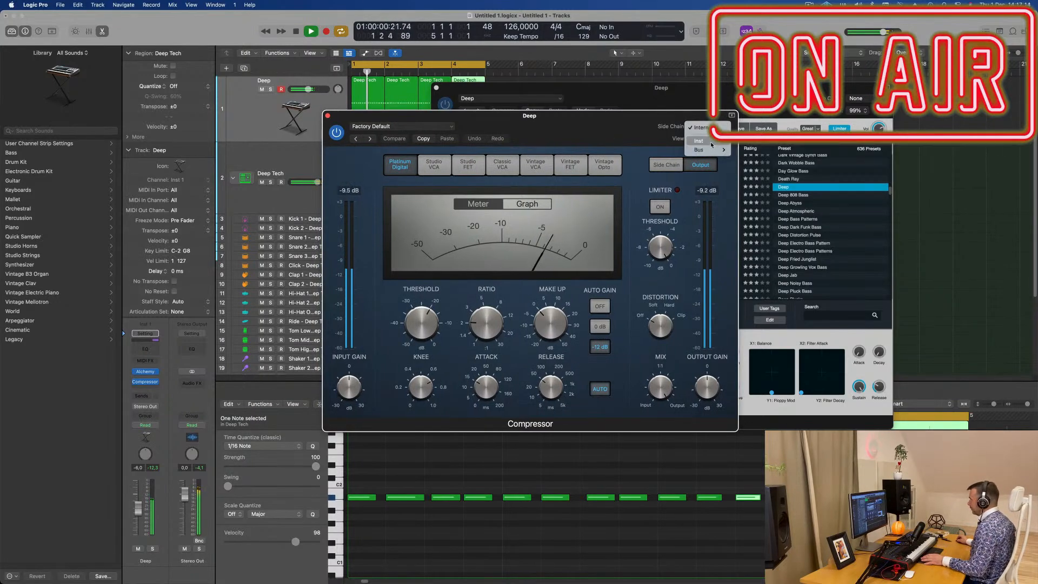
pyautogui.moveTo(711, 145)
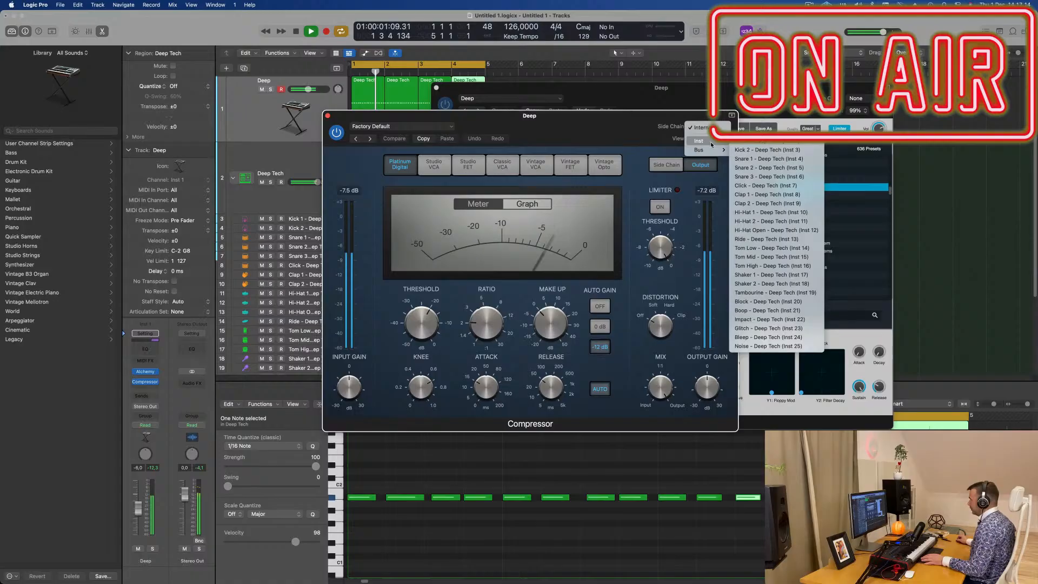
pyautogui.click(766, 147)
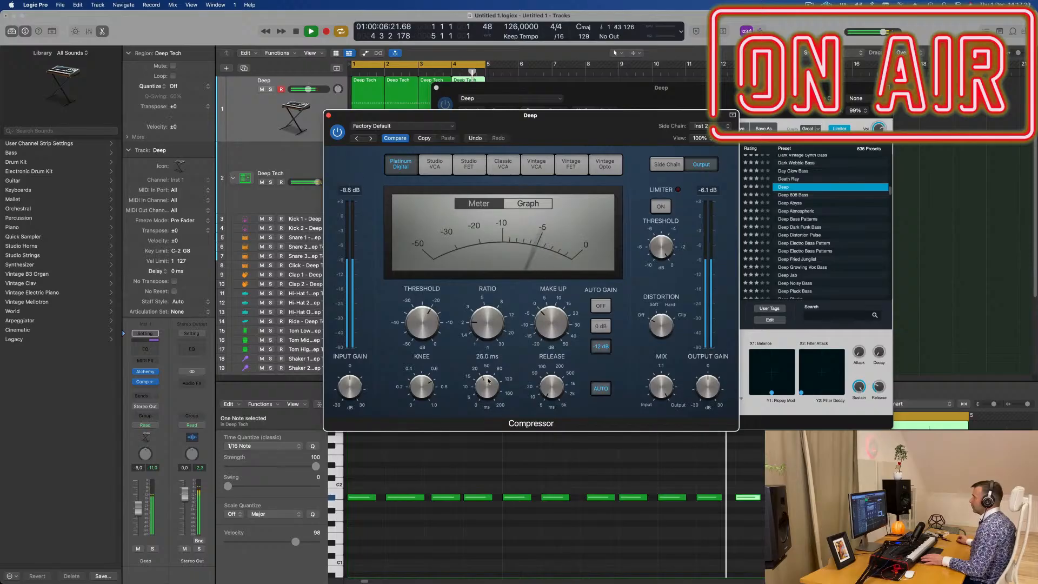
pyautogui.moveTo(547, 120); pyautogui.dragTo(566, 133)
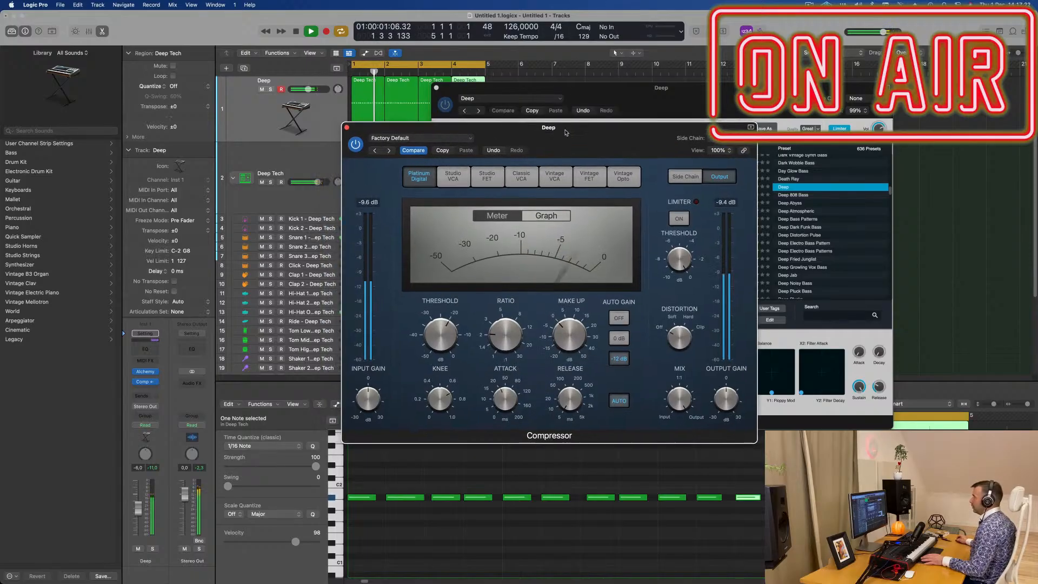
pyautogui.click(346, 130)
# - Copy Alchemy's current setting, audition the Deep 808 Bass and Deep Abyss presets, and load Deep Atmospheric
pyautogui.moveTo(541, 87); pyautogui.dragTo(496, 127)
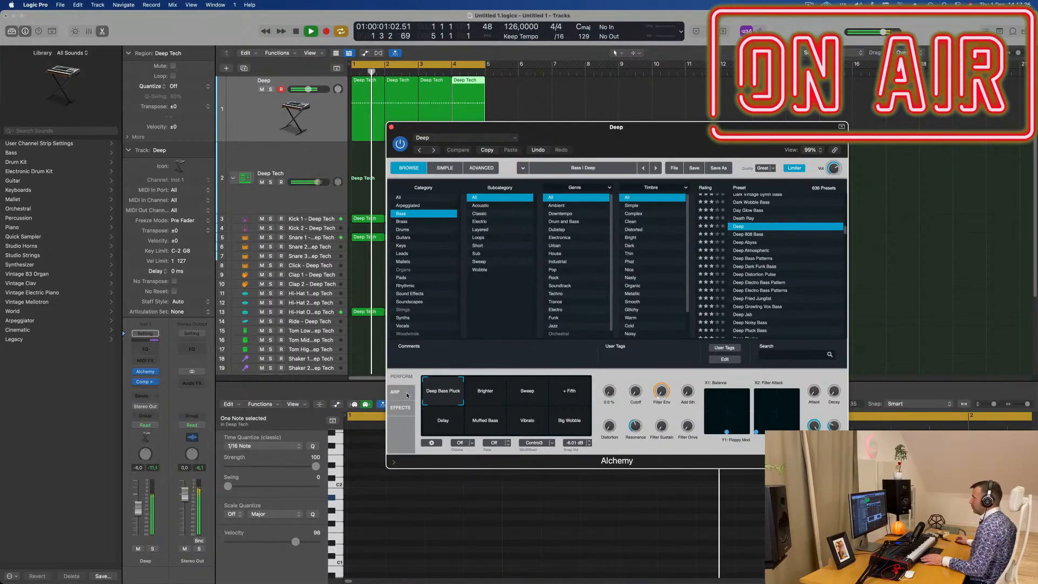
pyautogui.moveTo(566, 138)
pyautogui.mouseDown()
pyautogui.moveTo(621, 144)
pyautogui.moveTo(577, 150)
pyautogui.mouseUp()
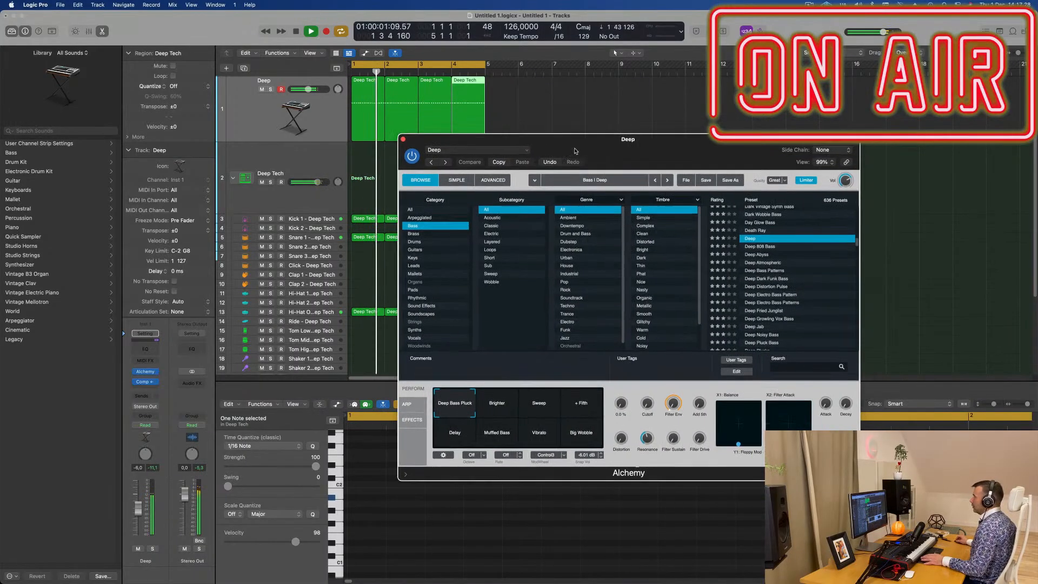
pyautogui.click(499, 161)
pyautogui.press('Down')
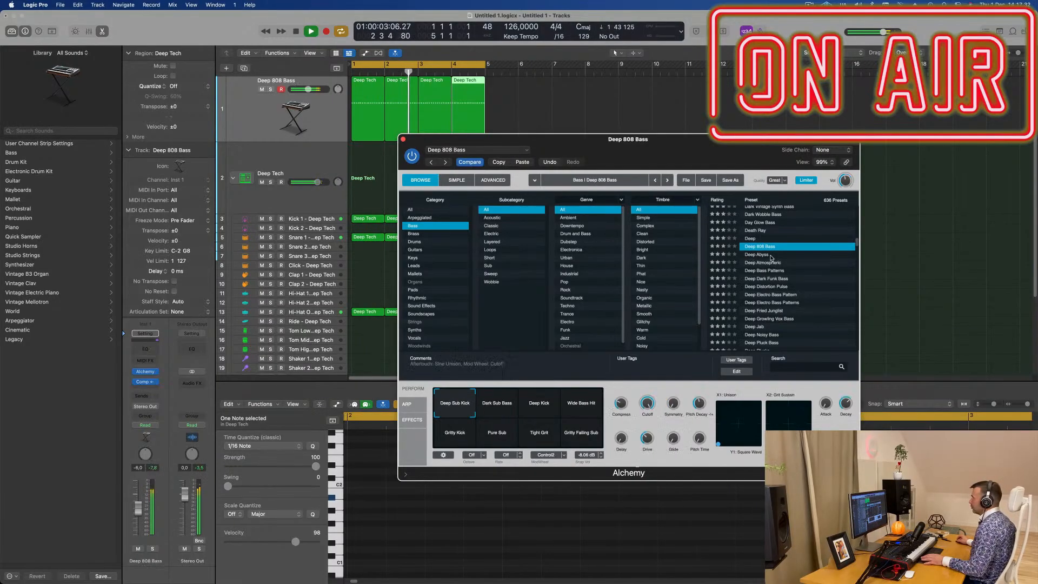
pyautogui.press('Down')
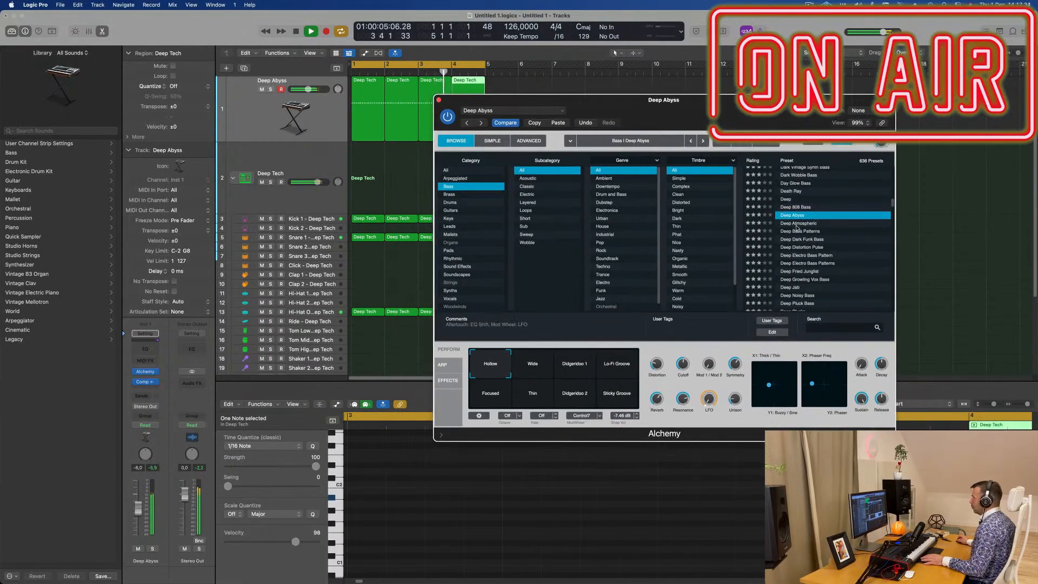
pyautogui.press('Down')
pyautogui.moveTo(739, 123); pyautogui.dragTo(776, 120)
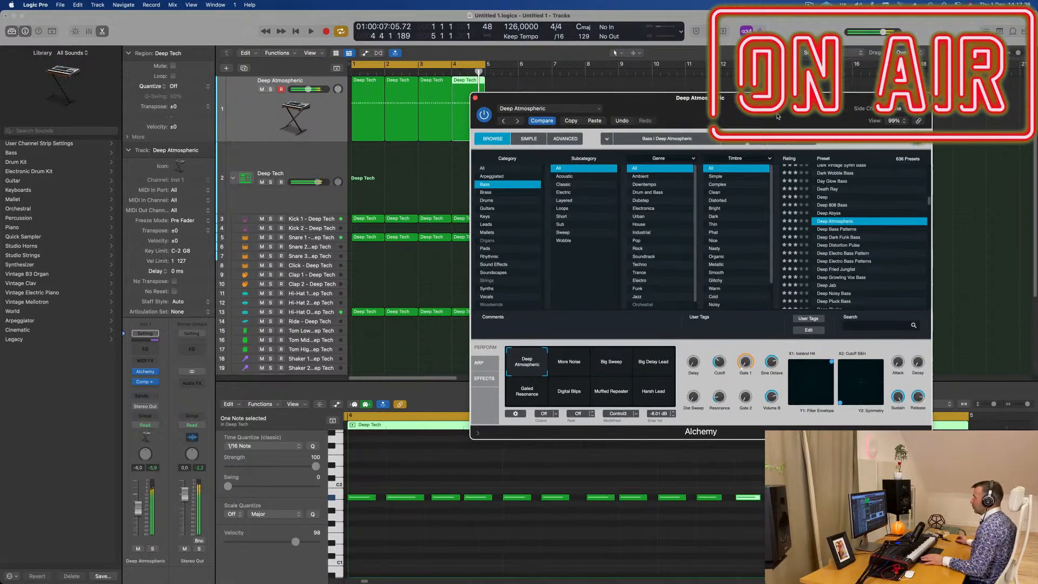
# - Lower the bass channel to about -12.4 dB and audition the More Noise, Big Sweep and Big Delay Lead snapshots, settling on Big Sweep
pyautogui.moveTo(139, 514); pyautogui.dragTo(139, 523)
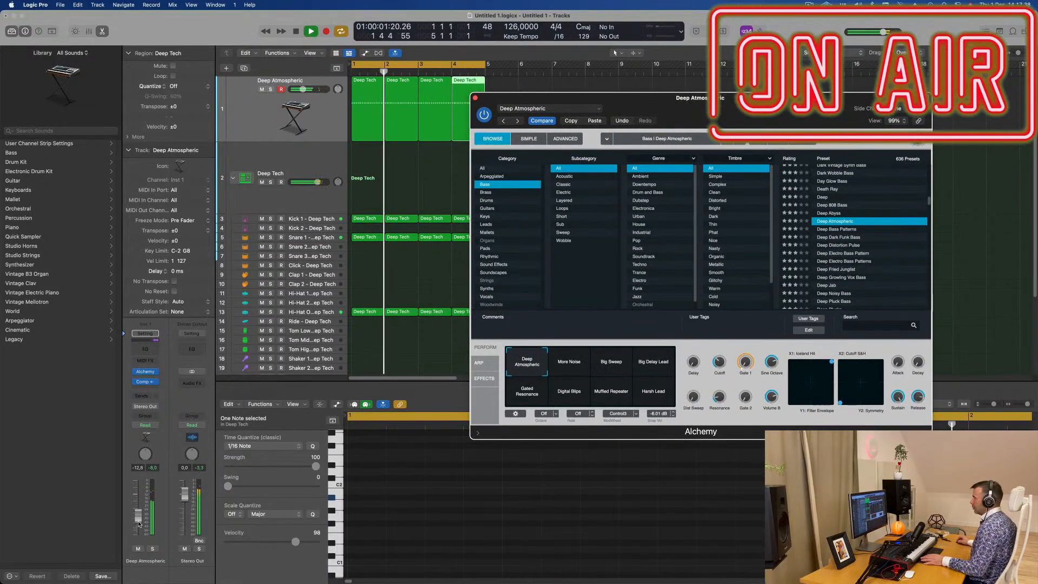
pyautogui.click(568, 361)
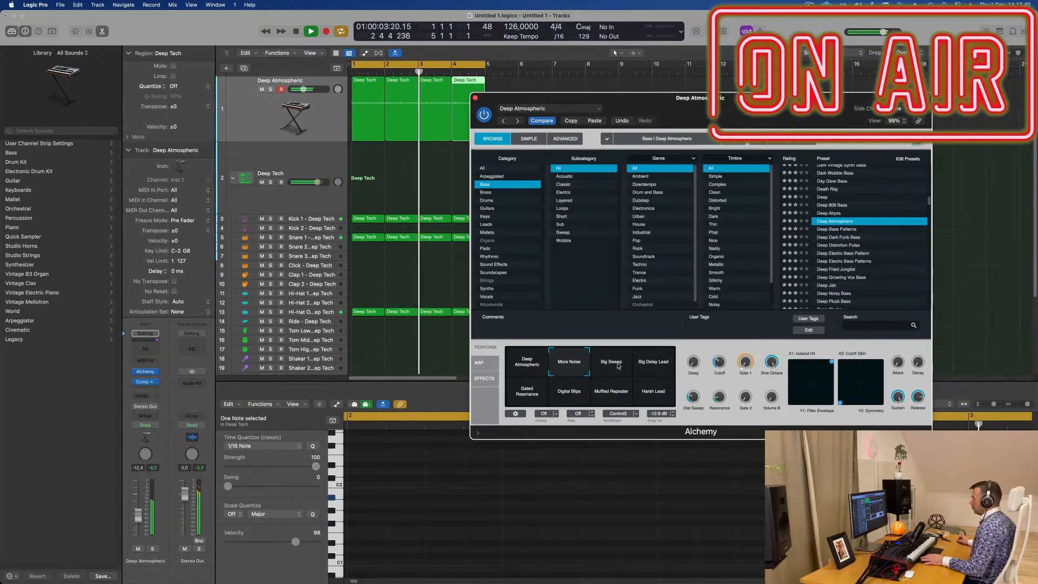
pyautogui.click(619, 366)
pyautogui.click(656, 366)
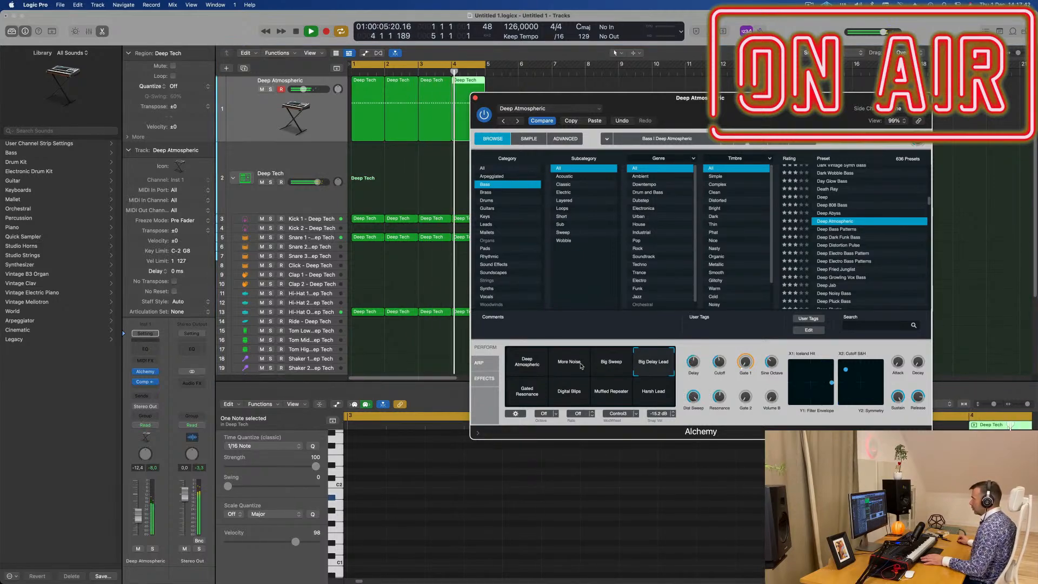
pyautogui.click(622, 366)
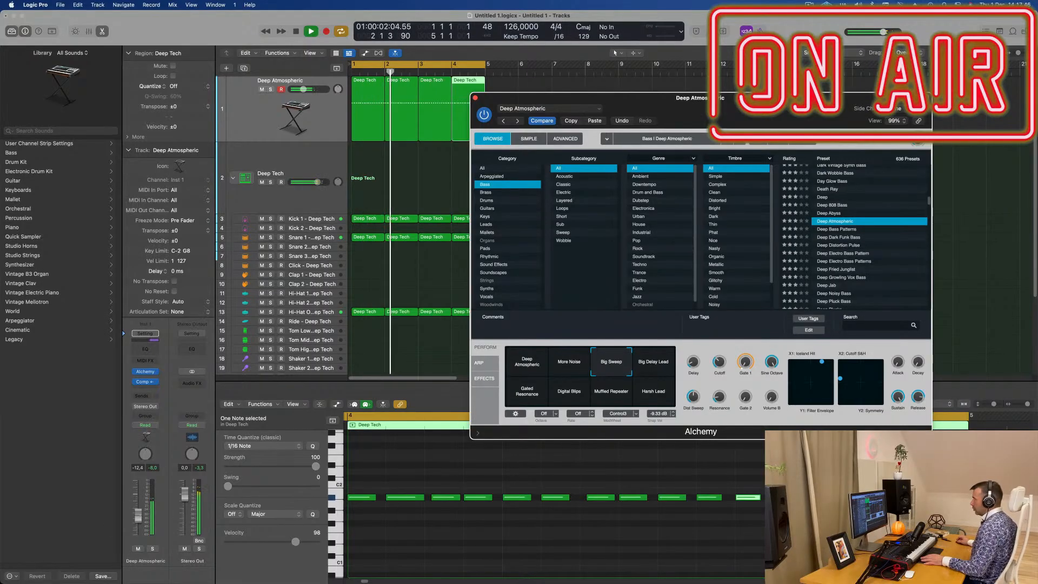
# - Clear the Alchemy window off the arrangement and set the bass channel's volume to about -11.8 dB
pyautogui.moveTo(733, 104); pyautogui.dragTo(851, 180)
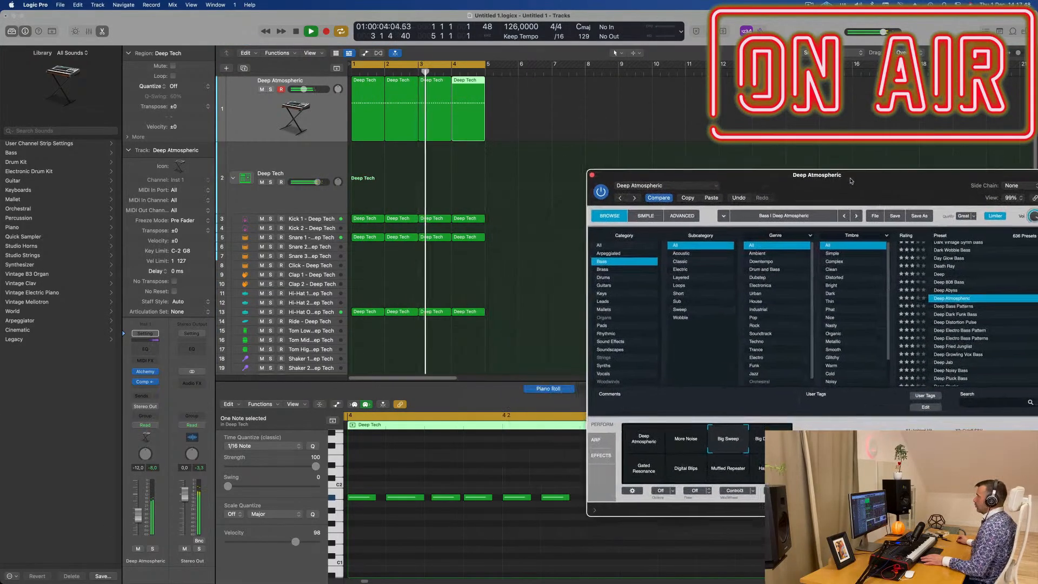
pyautogui.click(406, 168)
pyautogui.click(369, 124)
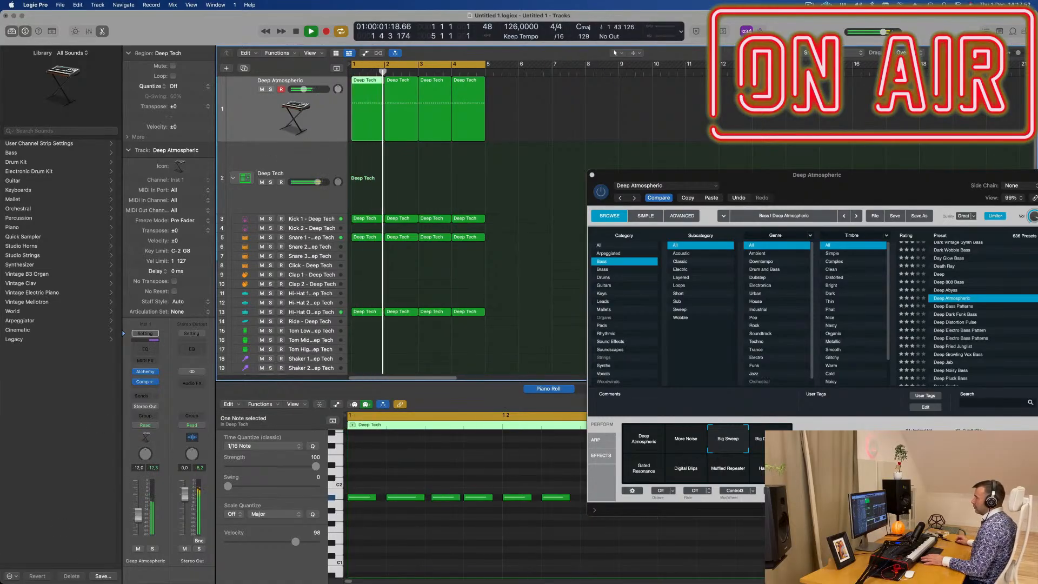
pyautogui.moveTo(138, 513); pyautogui.dragTo(138, 517)
# - Raise the last two bass notes of the bar 1 region to just above C2
pyautogui.moveTo(924, 173); pyautogui.dragTo(956, 156)
pyautogui.click(407, 174)
pyautogui.click(370, 121)
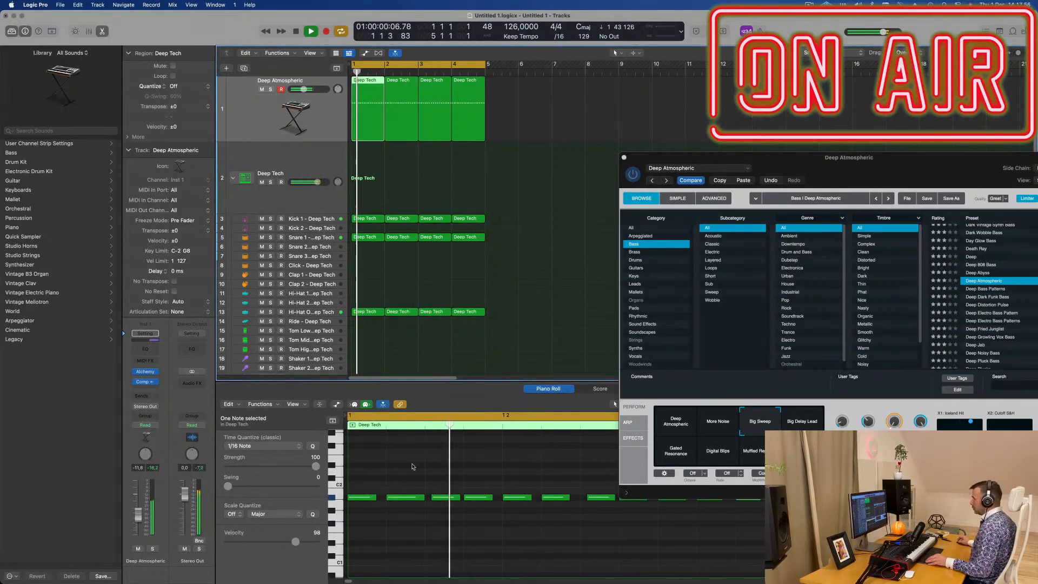
pyautogui.scroll(-5, 412, 468)
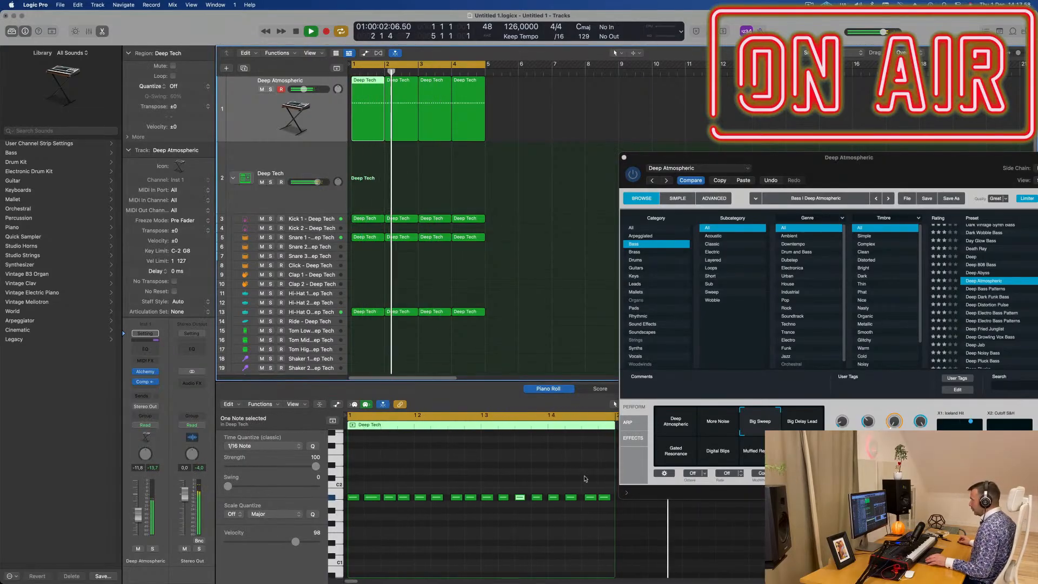
pyautogui.moveTo(585, 479); pyautogui.dragTo(563, 480)
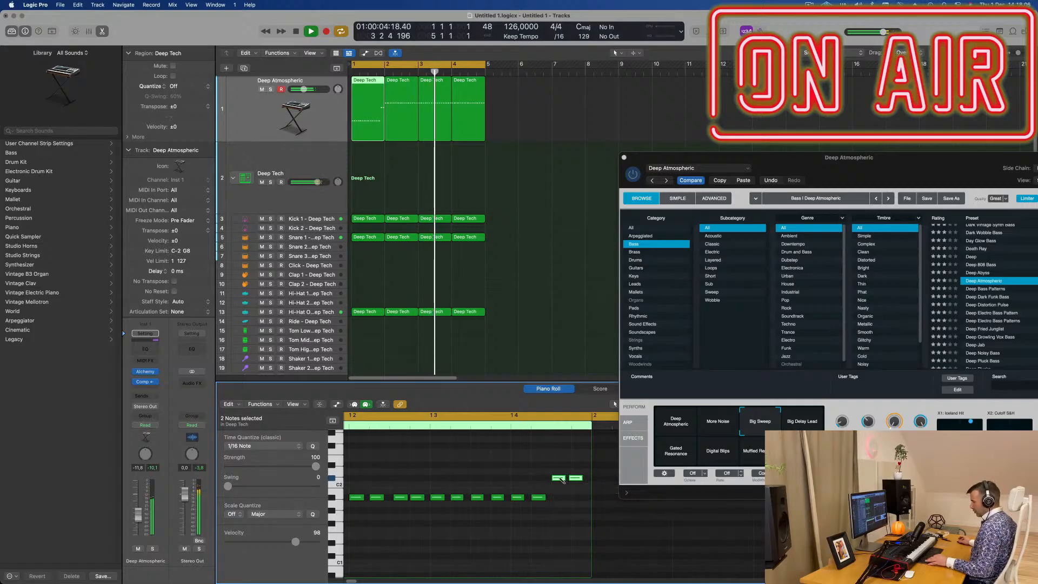
# - Quantize all bass notes in the bar 1 region to 1/16 notes and replay it from the start
pyautogui.press('super+a')
pyautogui.press('q')
pyautogui.press('Return')
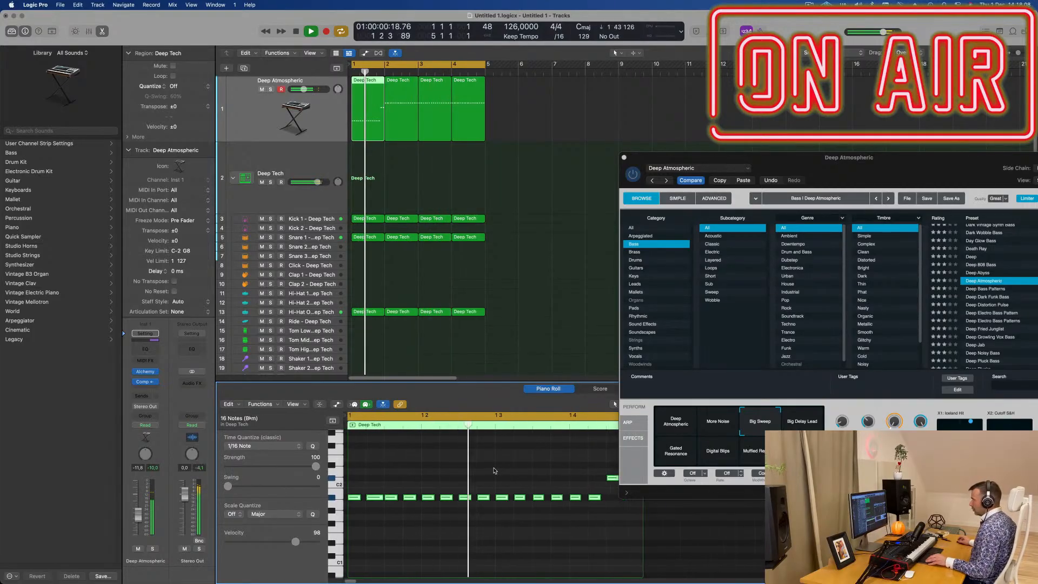
pyautogui.press('super+Left')
pyautogui.press('super+Left')
pyautogui.press('space')
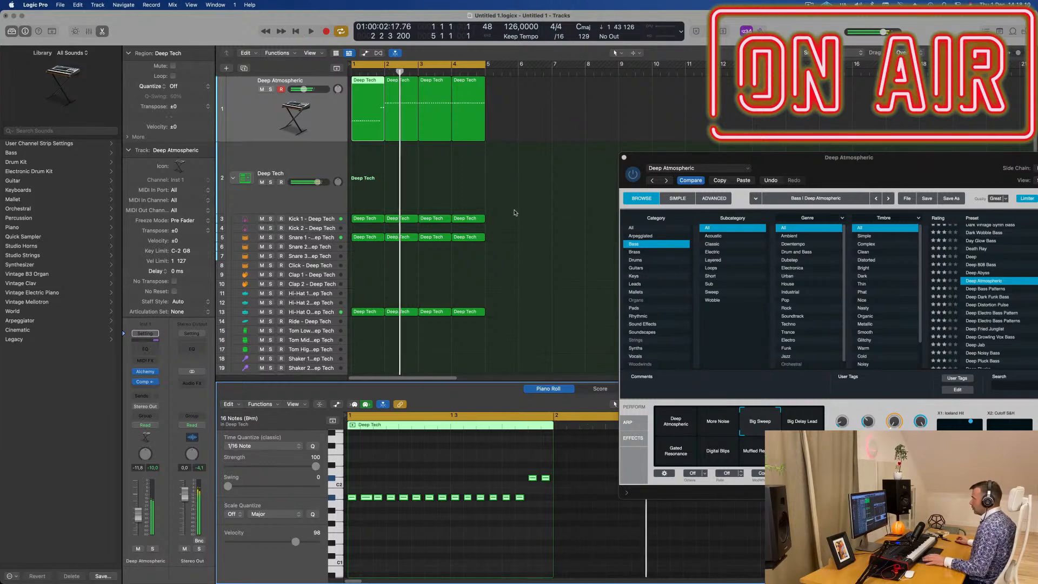
pyautogui.press('Return')
pyautogui.press('space')
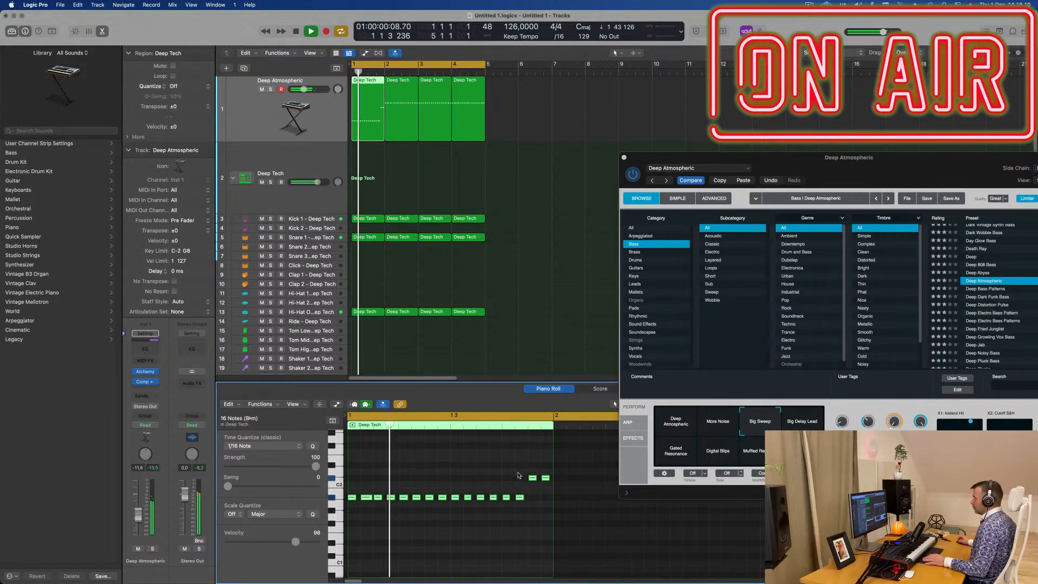
# - Join the bass regions in bars 1 and 2 into a single two-bar region
pyautogui.click(545, 131)
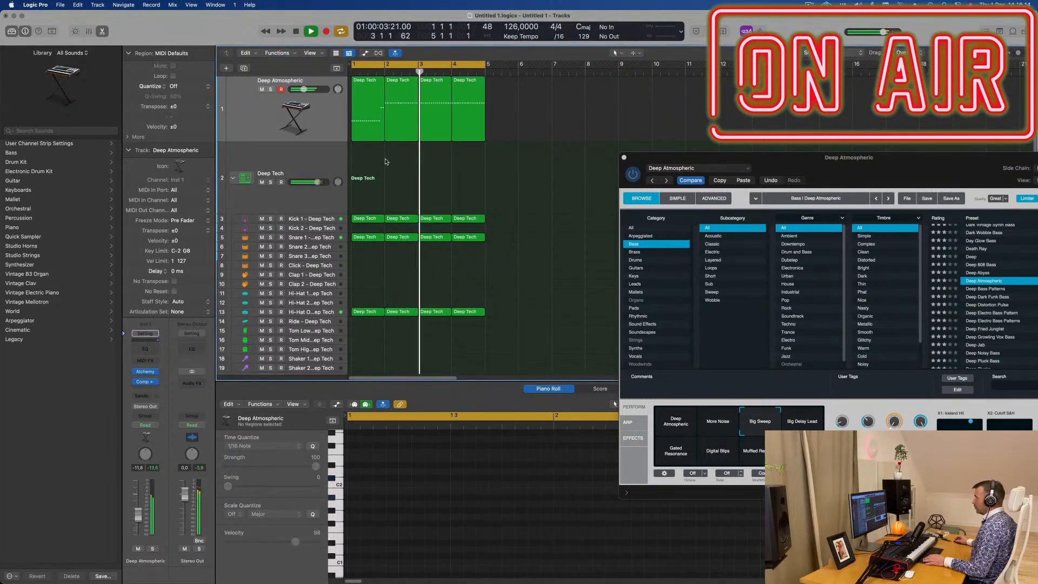
pyautogui.moveTo(362, 166); pyautogui.dragTo(412, 133)
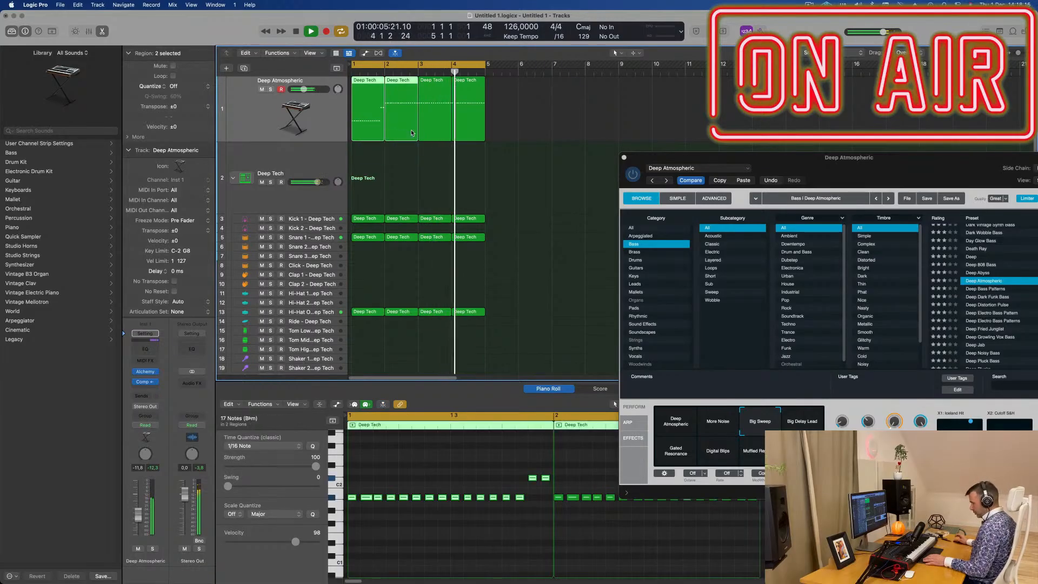
pyautogui.press('super+j')
pyautogui.press('space')
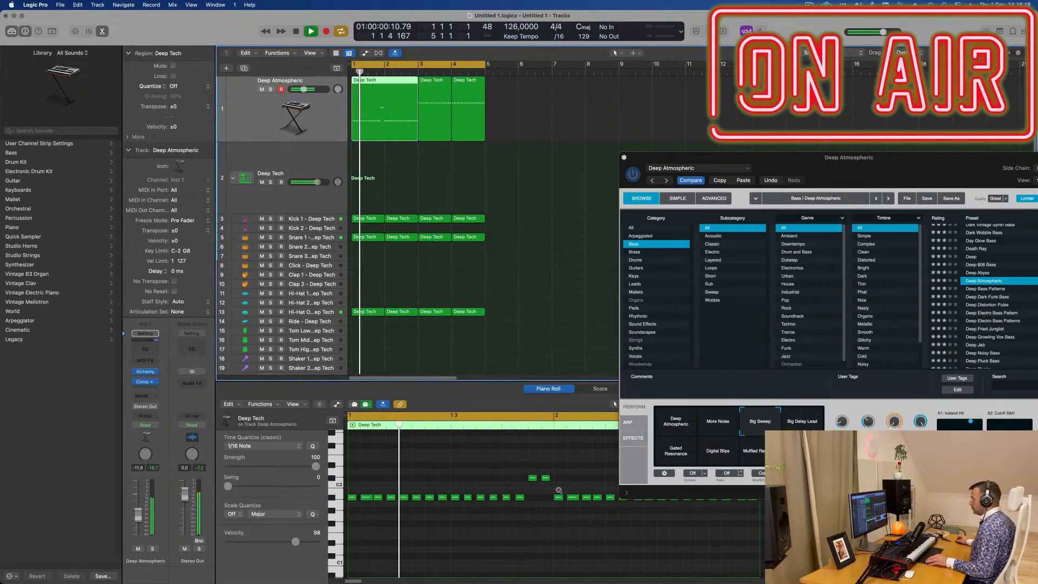
# - Lower the last two bass notes of bar 2 by two semitones and quantize all notes in the two-bar region to 1/16
pyautogui.moveTo(601, 489); pyautogui.dragTo(621, 510)
pyautogui.hotkey('alt', 'Down')
pyautogui.hotkey('alt', 'Down')
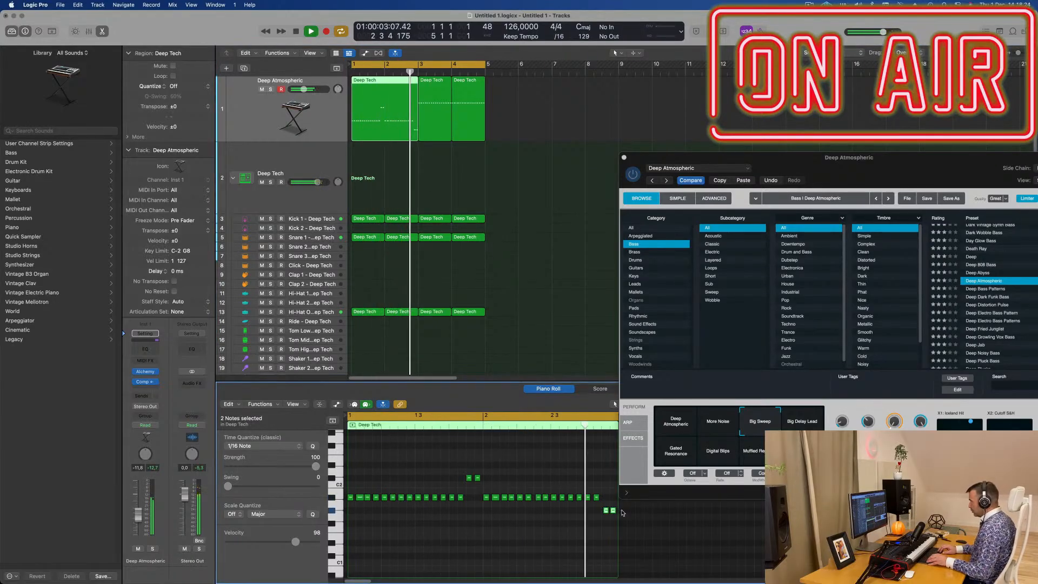
pyautogui.press('super+a')
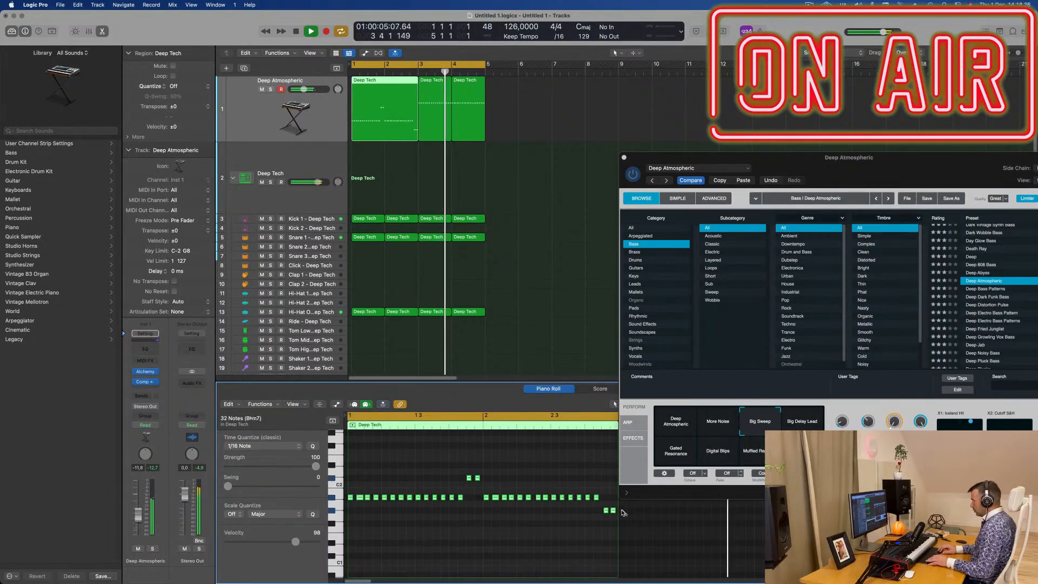
pyautogui.press('q')
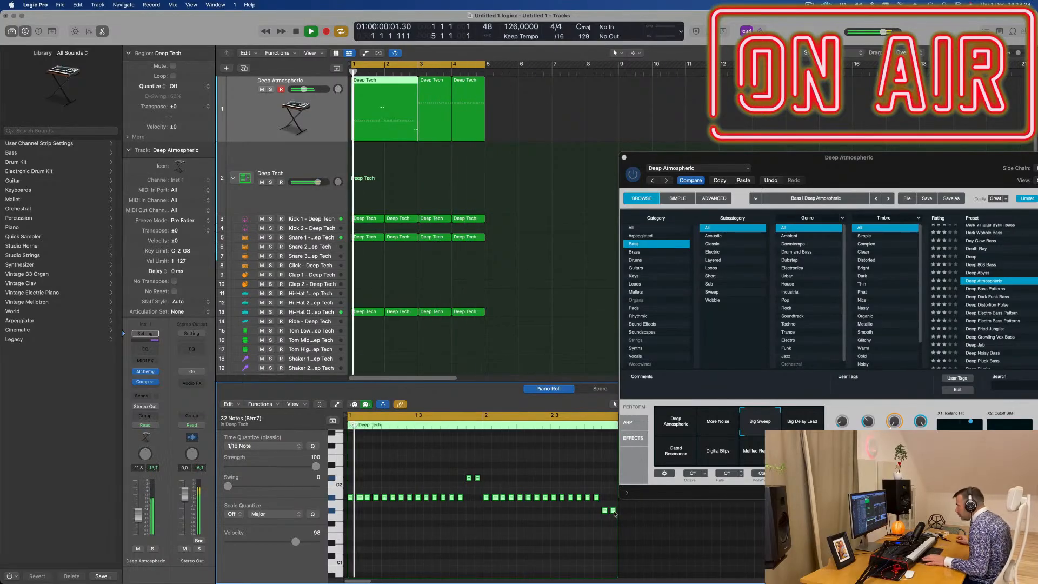
pyautogui.press('super+Right')
pyautogui.press('super+Right')
pyautogui.press('super+Right')
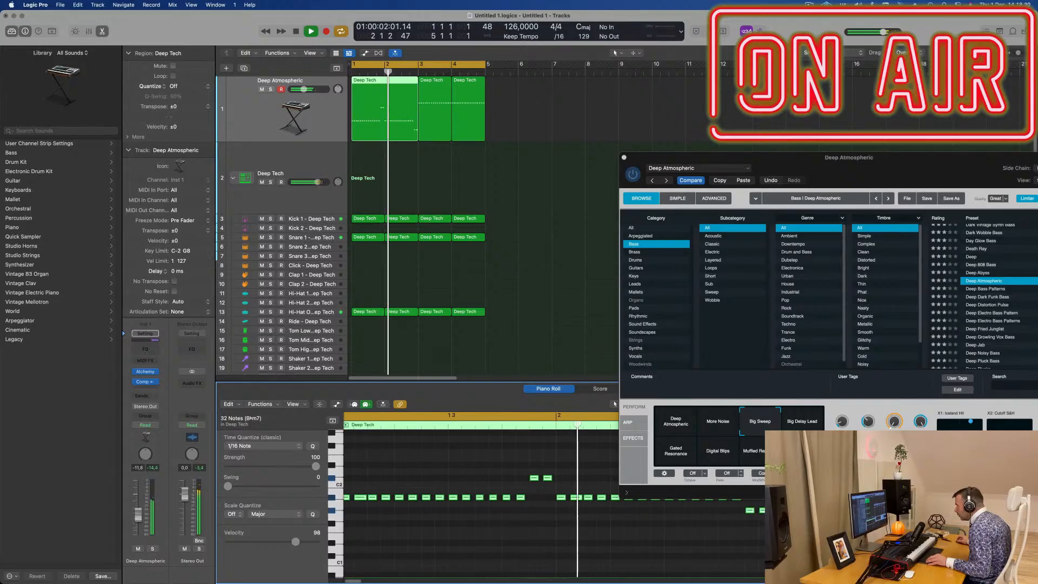
# - Close Alchemy and replace the bass regions in bars 3 and 4 with a repeat of the joined two-bar region
pyautogui.moveTo(806, 168); pyautogui.dragTo(530, 181)
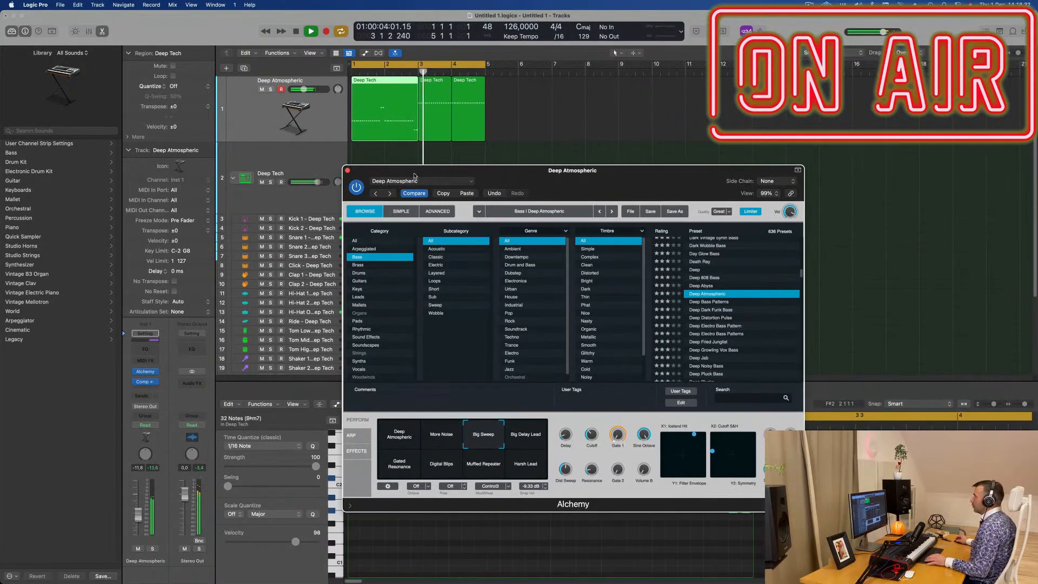
pyautogui.press('super+w')
pyautogui.press('space')
pyautogui.press('space')
pyautogui.moveTo(509, 147); pyautogui.dragTo(431, 124)
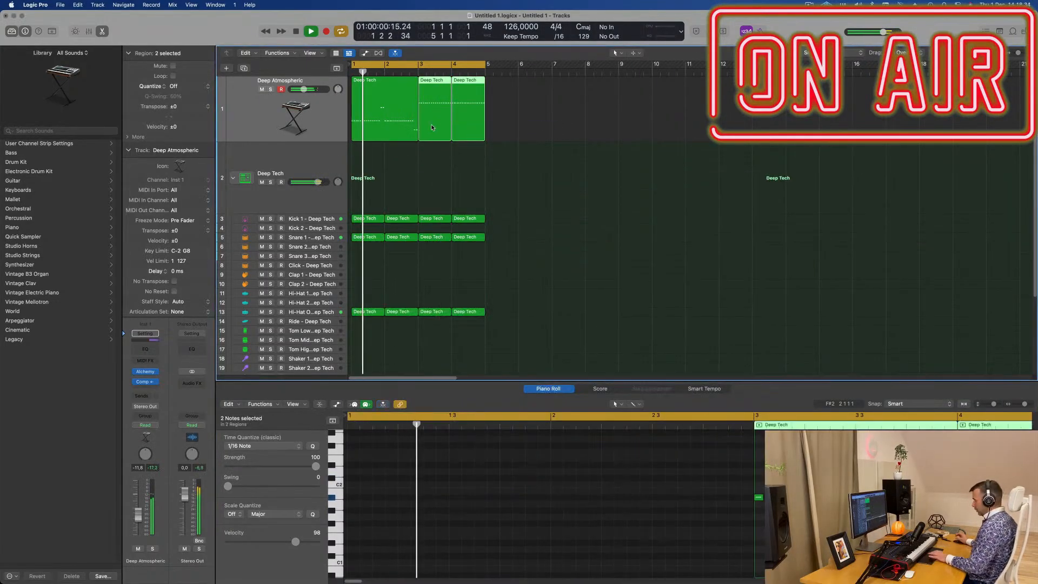
pyautogui.press('Delete')
pyautogui.click(387, 110)
pyautogui.press('space')
pyautogui.press('space')
pyautogui.press('super+r')
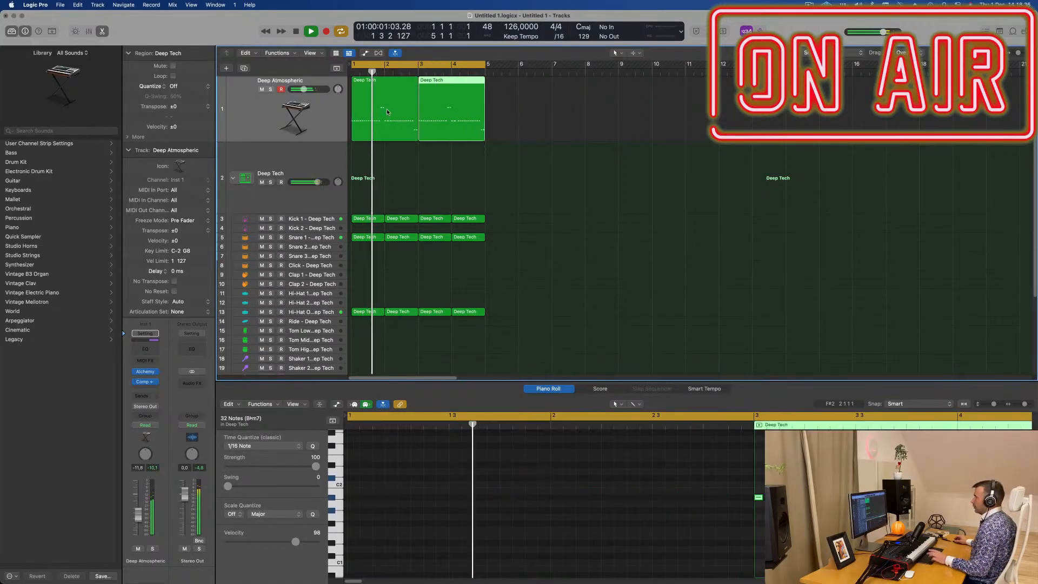
# - Open the bass track's Alchemy and Compressor, adjust the Compressor's ratio, and close the Compressor
pyautogui.click(144, 371)
pyautogui.click(144, 382)
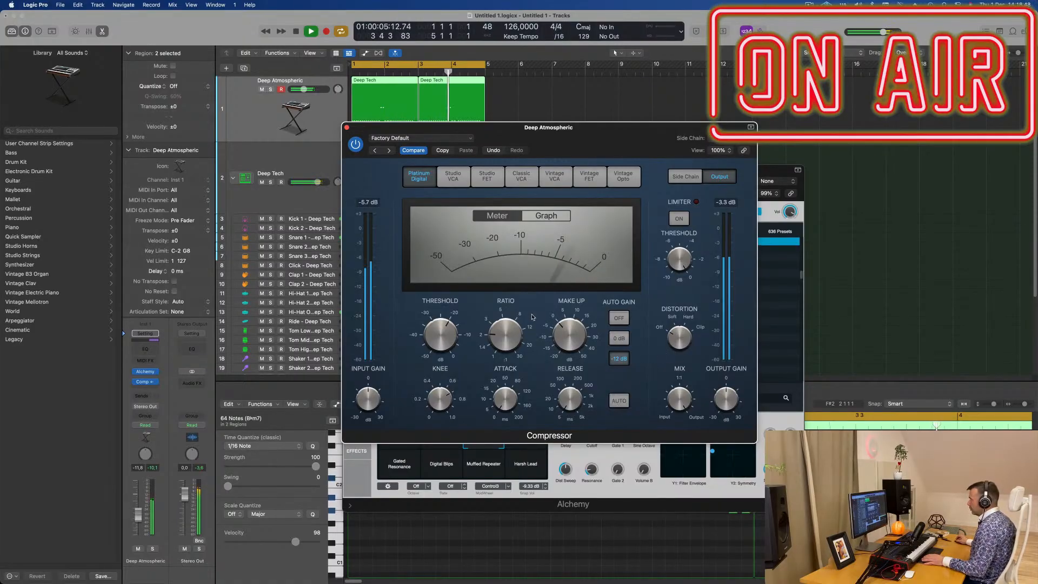
pyautogui.moveTo(508, 331); pyautogui.dragTo(510, 311)
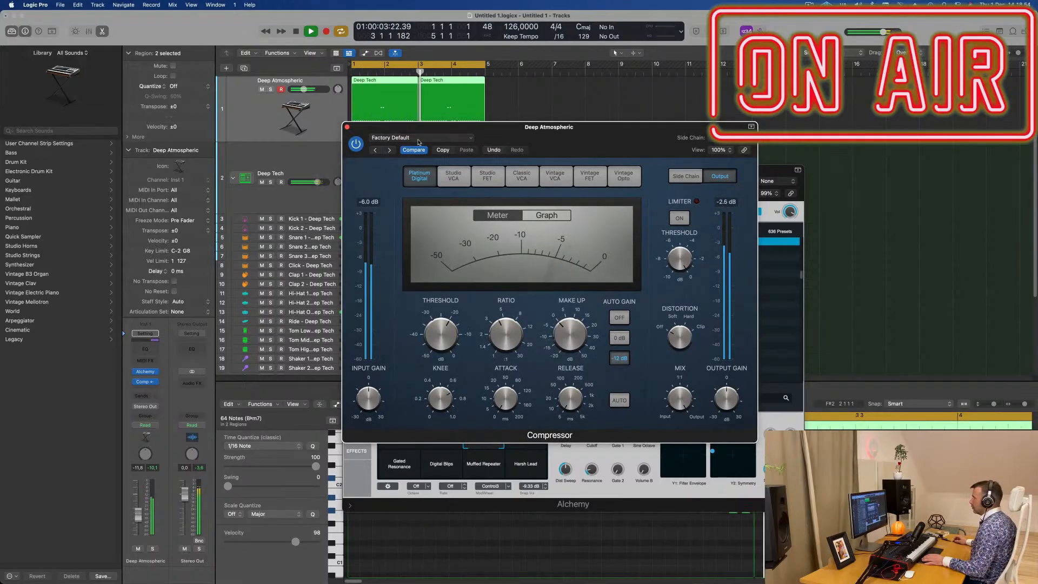
pyautogui.click(347, 128)
# - Adjust Alchemy's Cutoff and Gate 1, set Dist Sweep to about 58.9%, and lower the bass channel's volume to about -14.2 dB
pyautogui.moveTo(616, 180); pyautogui.dragTo(607, 115)
pyautogui.press('space')
pyautogui.press('space')
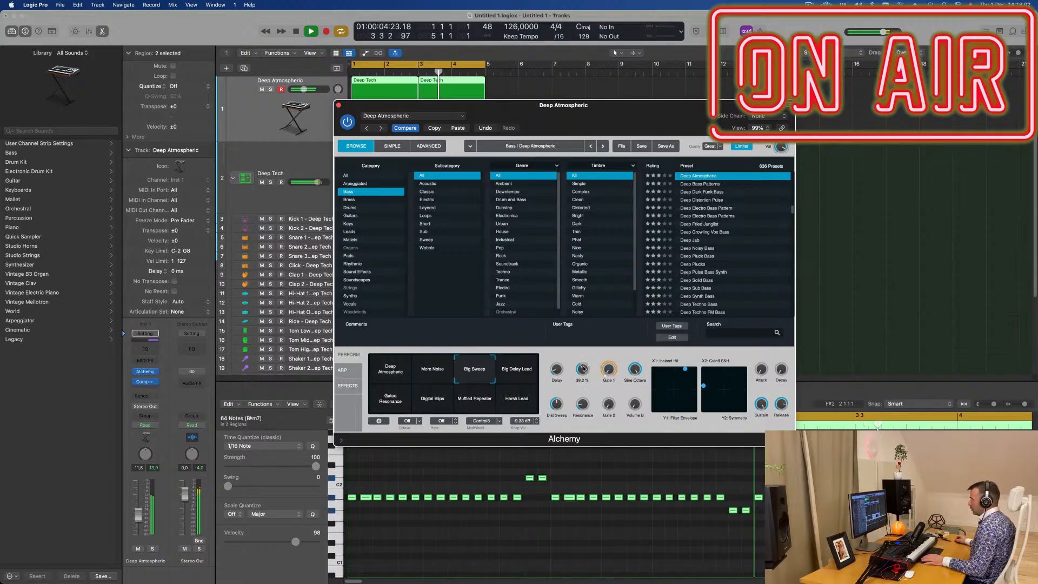
pyautogui.moveTo(583, 371); pyautogui.dragTo(609, 343)
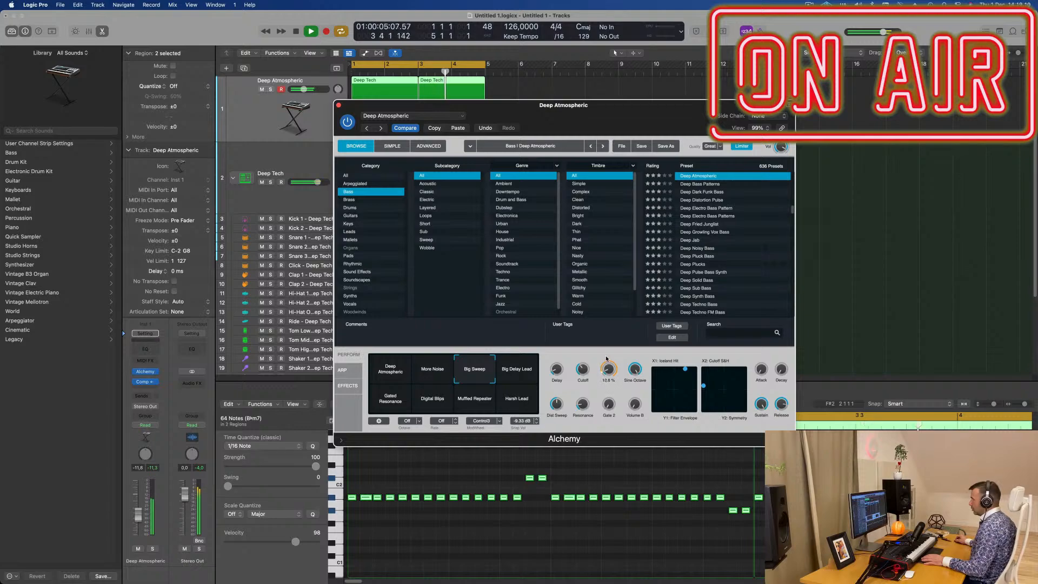
pyautogui.moveTo(606, 357)
pyautogui.mouseDown()
pyautogui.moveTo(607, 381)
pyautogui.moveTo(607, 367)
pyautogui.mouseUp()
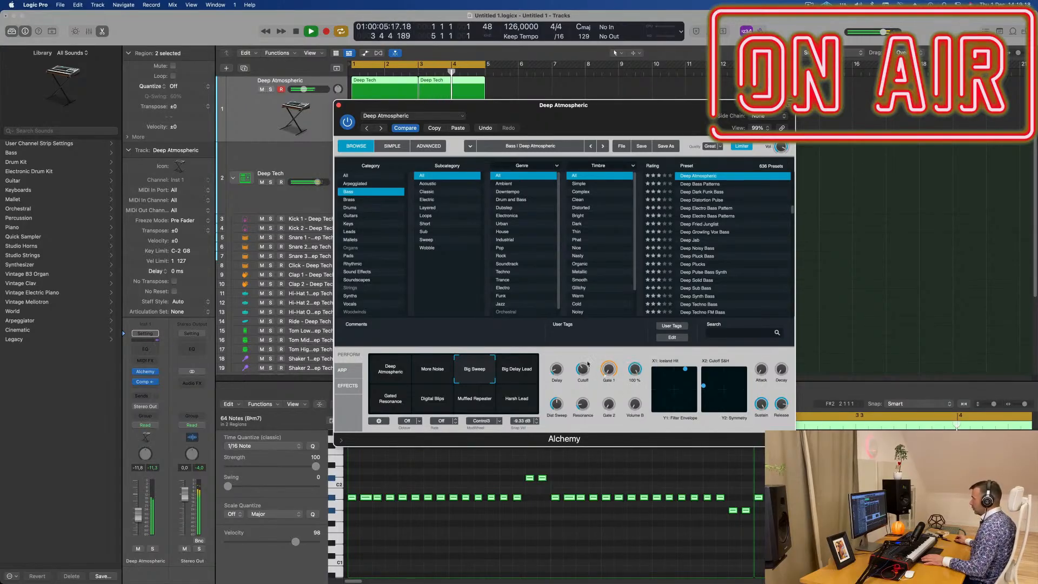
pyautogui.moveTo(559, 410); pyautogui.dragTo(559, 399)
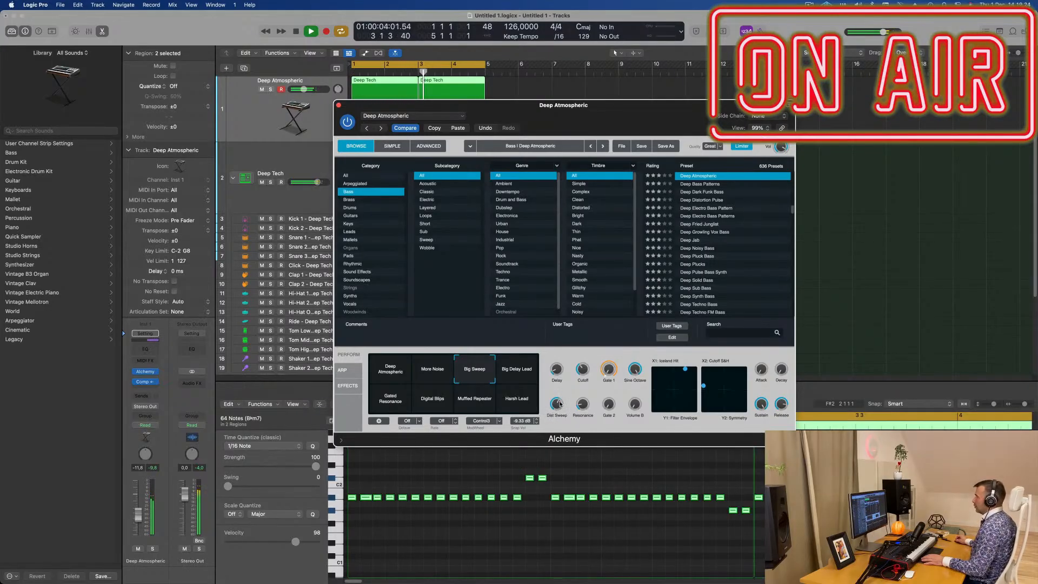
pyautogui.moveTo(625, 134); pyautogui.dragTo(649, 289)
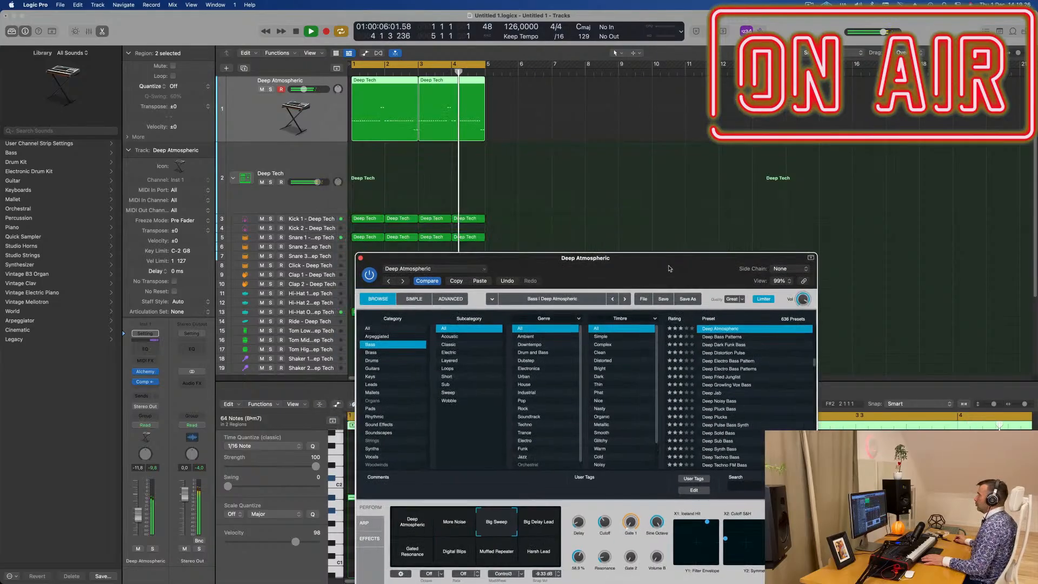
pyautogui.moveTo(136, 518); pyautogui.dragTo(138, 523)
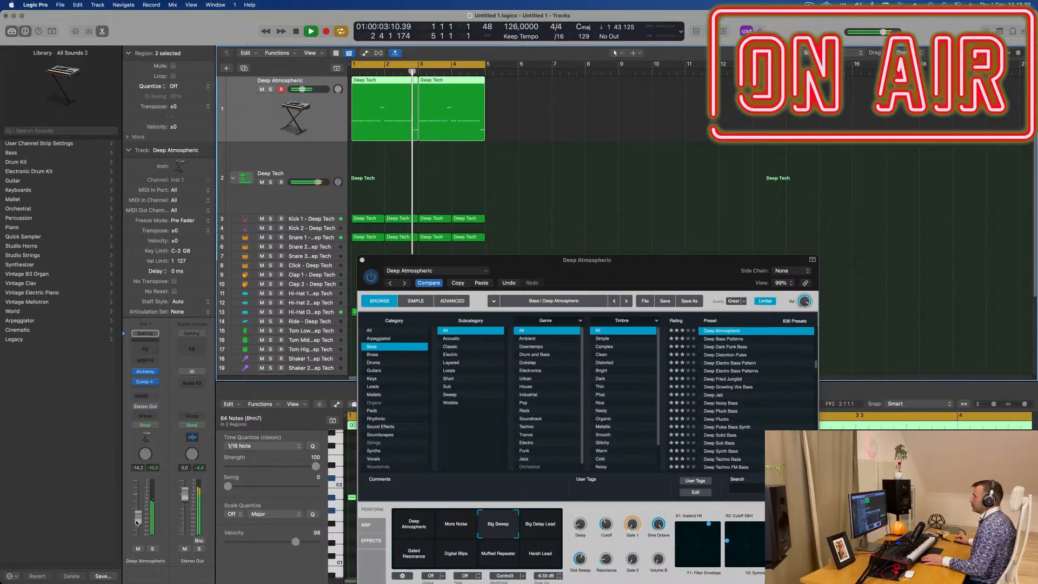
# - Repeat all four bars of bass and drum regions three times and extend the cycle range to bar 17
pyautogui.press('super+a')
pyautogui.press('super+r')
pyautogui.press('super+r')
pyautogui.press('super+r')
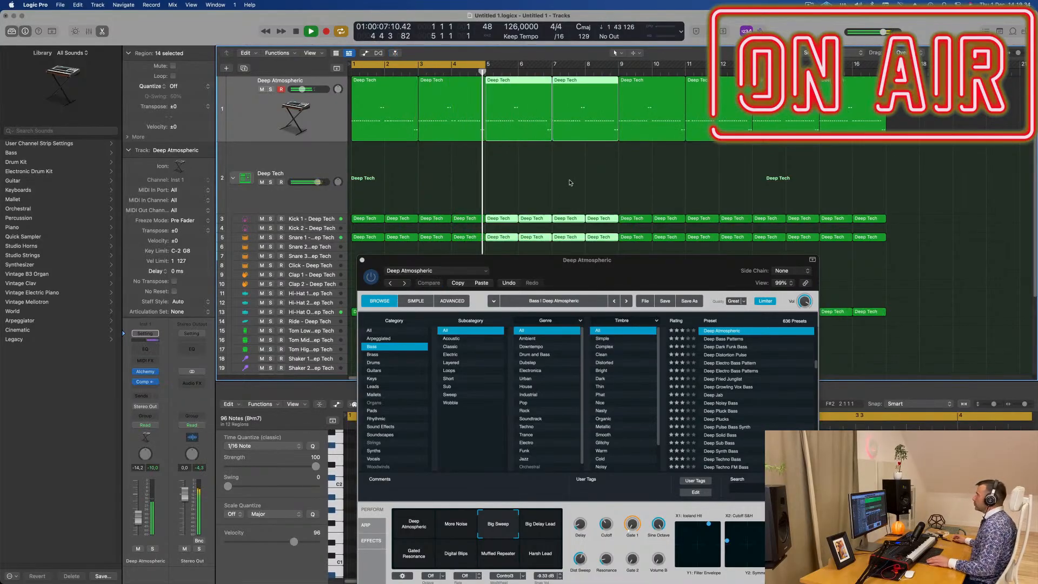
pyautogui.press('super+Left')
pyautogui.press('super+Left')
pyautogui.press('super+Left')
pyautogui.press('super+Left')
pyautogui.press('super+Left')
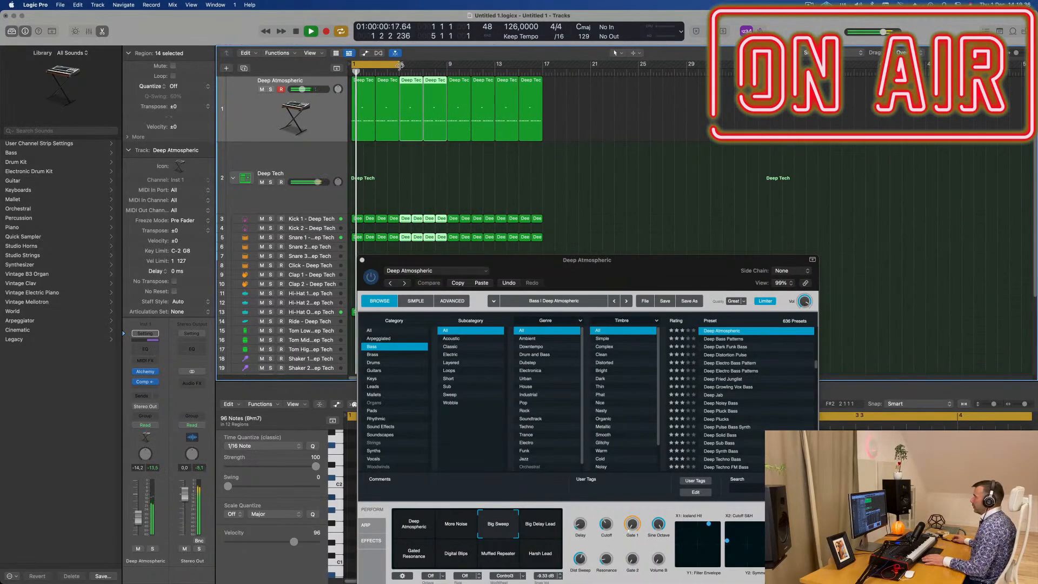
pyautogui.moveTo(398, 65); pyautogui.dragTo(542, 65)
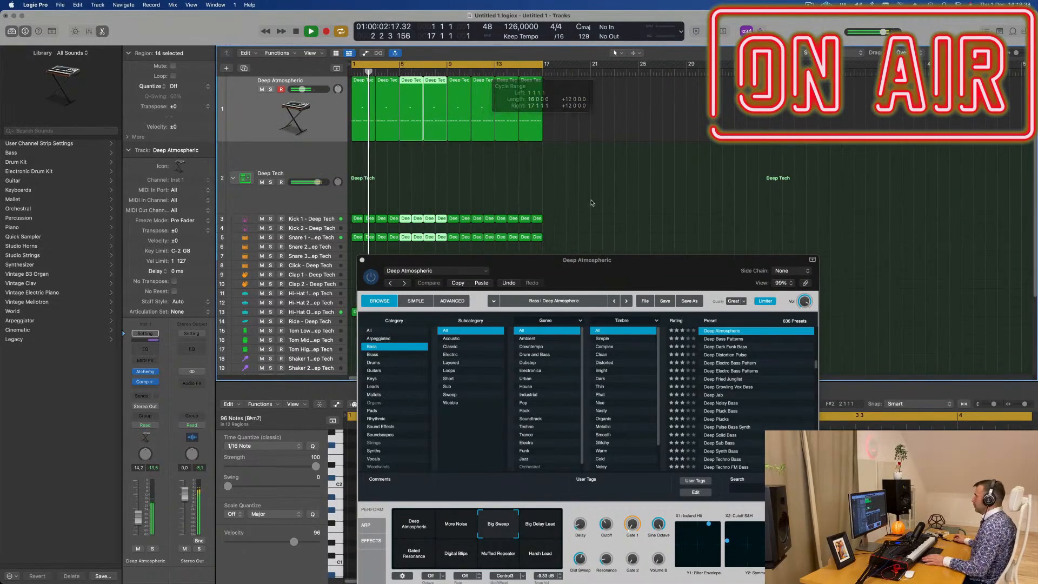
# - Set the bass track's automation mode to Touch and record movements of Alchemy's Dist Sweep knob during playback
pyautogui.moveTo(631, 268); pyautogui.dragTo(664, 224)
pyautogui.press('Return')
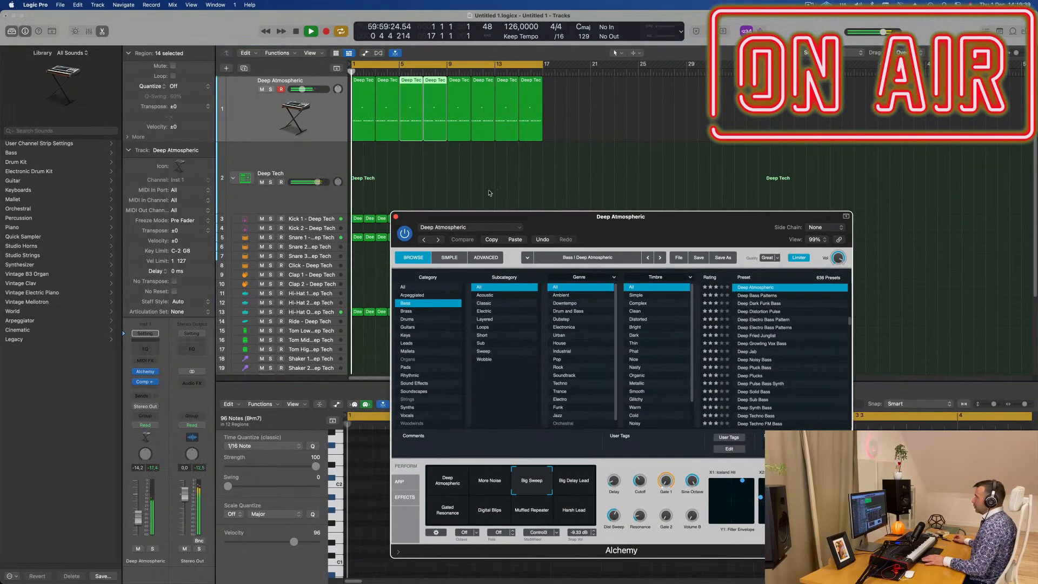
pyautogui.click(245, 122)
pyautogui.press('Return')
pyautogui.click(145, 425)
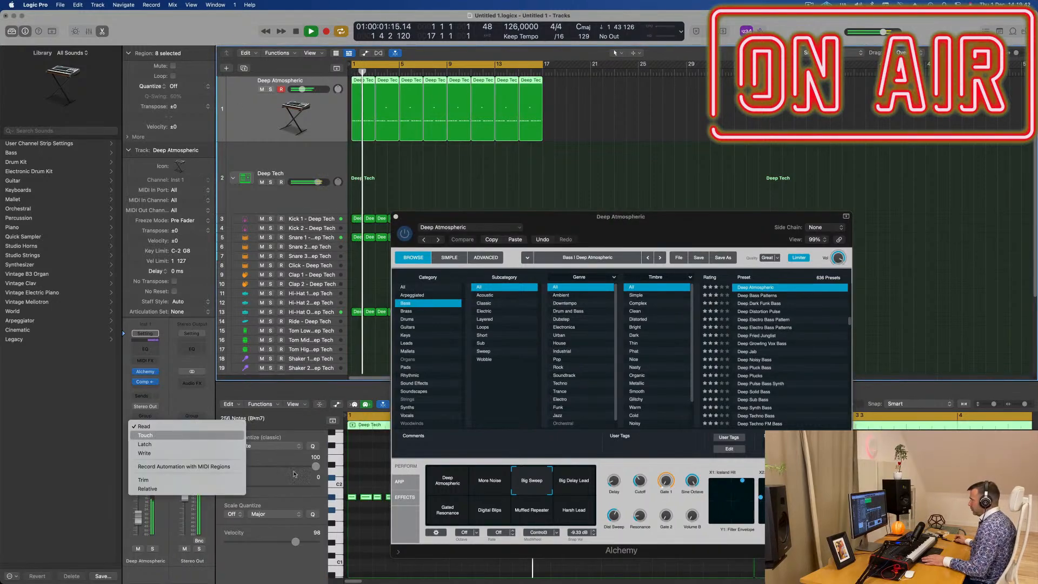
pyautogui.click(145, 433)
pyautogui.moveTo(613, 516); pyautogui.dragTo(614, 522)
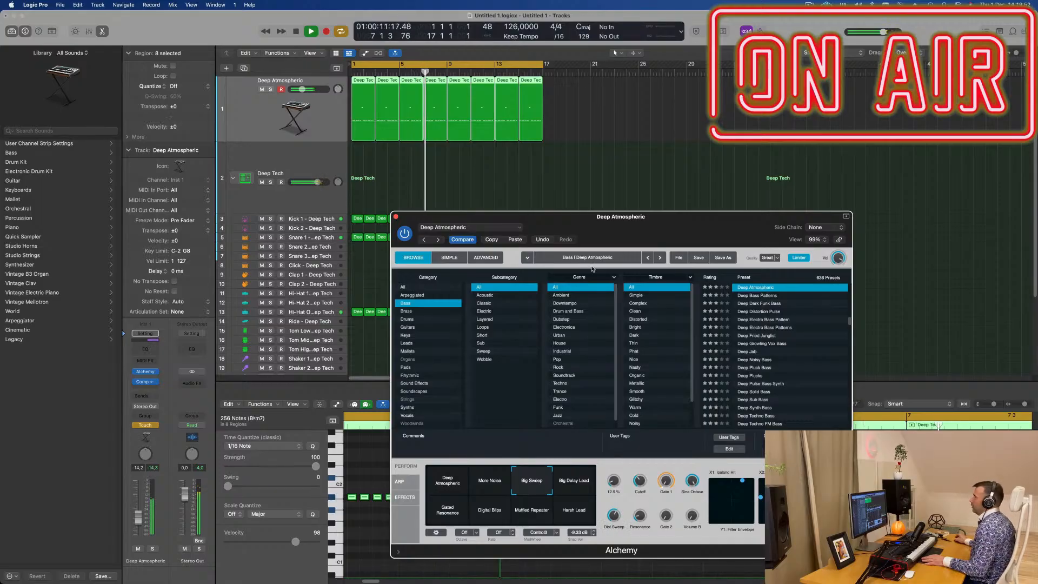
# - Close Alchemy and show the bass track's automation lane for Alchemy's Dist Sweep
pyautogui.click(395, 217)
pyautogui.press('space')
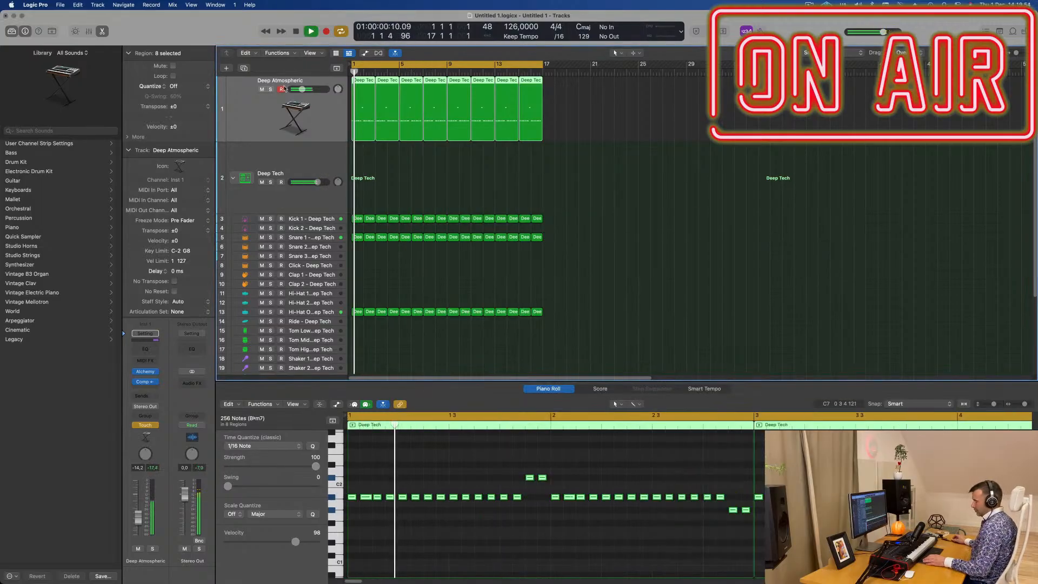
pyautogui.press('a')
pyautogui.click(301, 100)
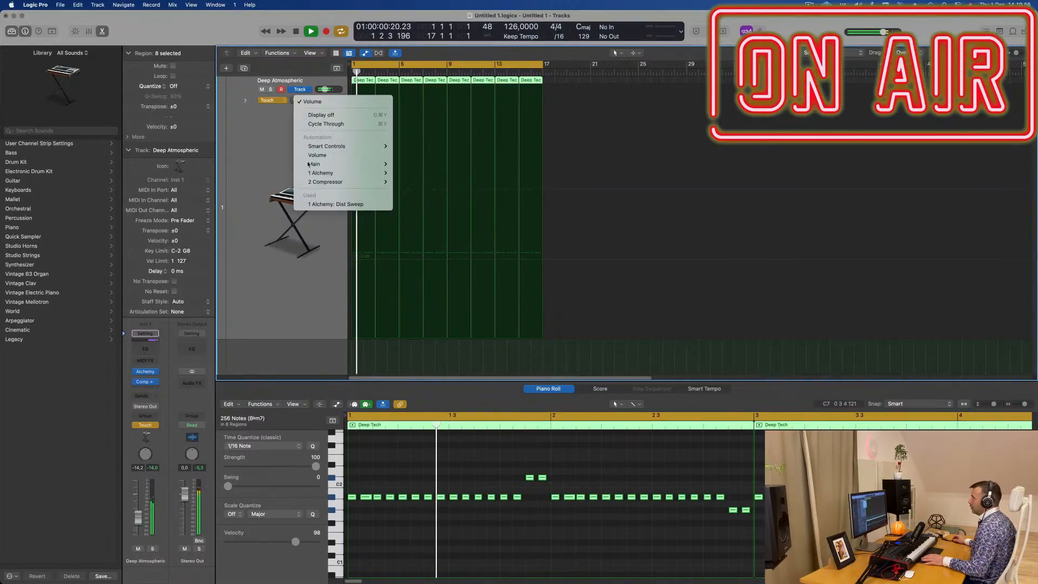
pyautogui.click(419, 220)
pyautogui.press('Return')
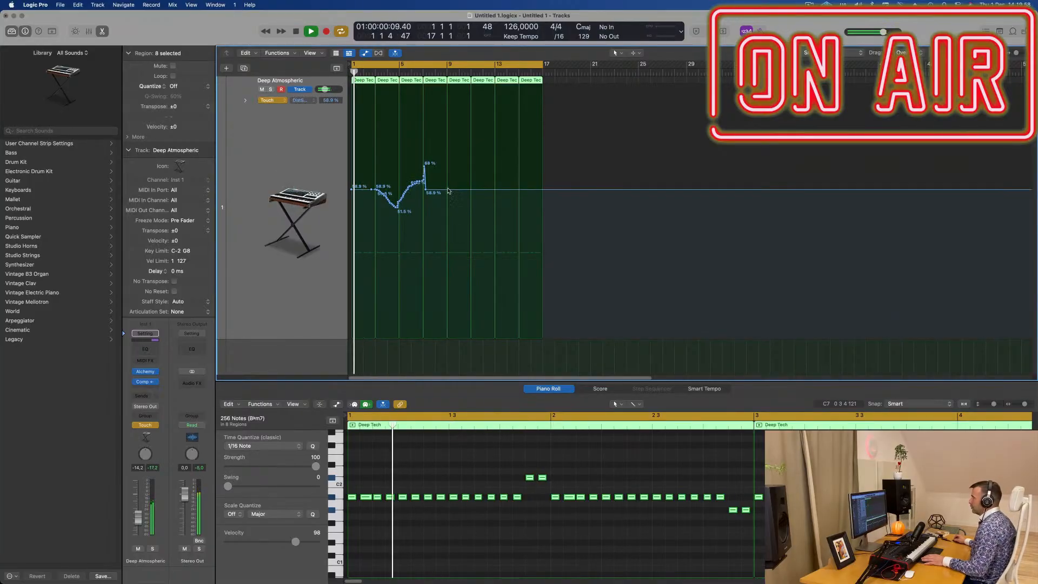
# - Redraw the Dist Sweep automation as ramps: 58.9% at bar 1, 63.3% at bar 5, 58.4% at bar 9, 65% at bar 13, 57.8% at bar 17
pyautogui.moveTo(435, 189); pyautogui.dragTo(496, 173)
pyautogui.press('Return')
pyautogui.click(398, 189)
pyautogui.click(447, 178)
# - Check Alchemy's controls during playback, close its window, and set the bass track's automation mode to Read
pyautogui.click(145, 371)
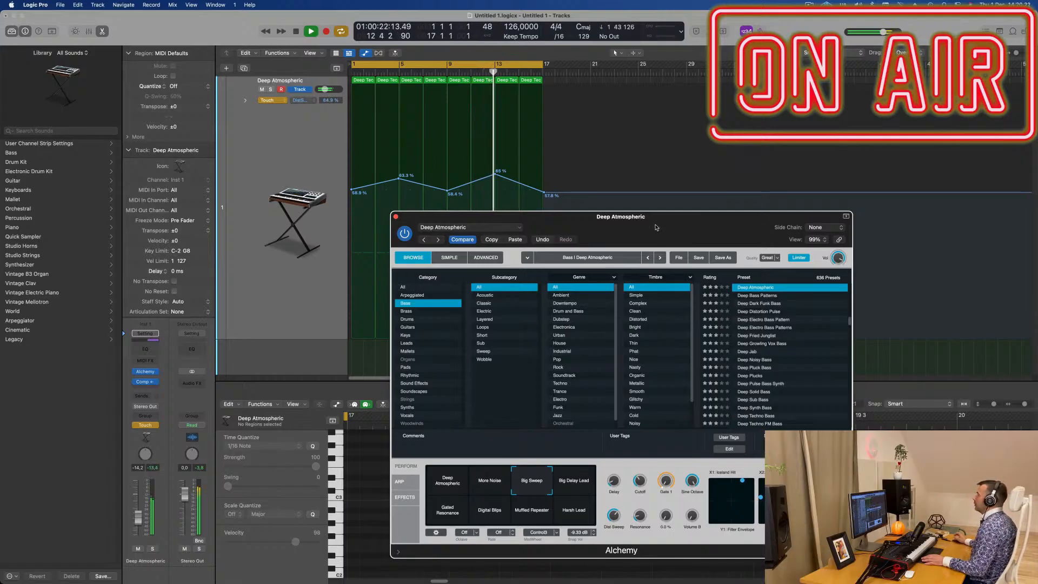
pyautogui.moveTo(655, 227); pyautogui.dragTo(592, 233)
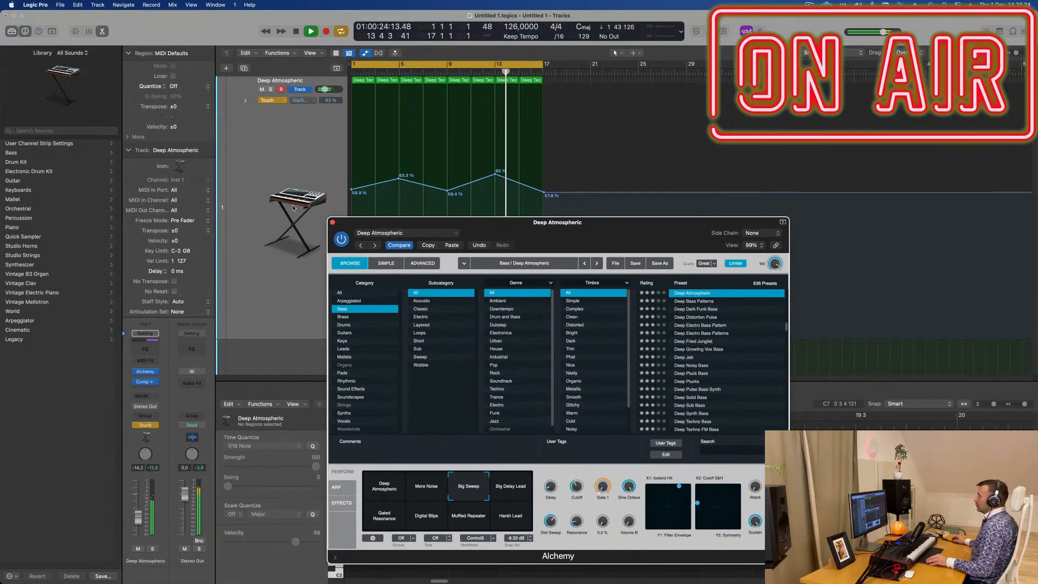
pyautogui.scroll(-2, 293, 208)
pyautogui.click(333, 223)
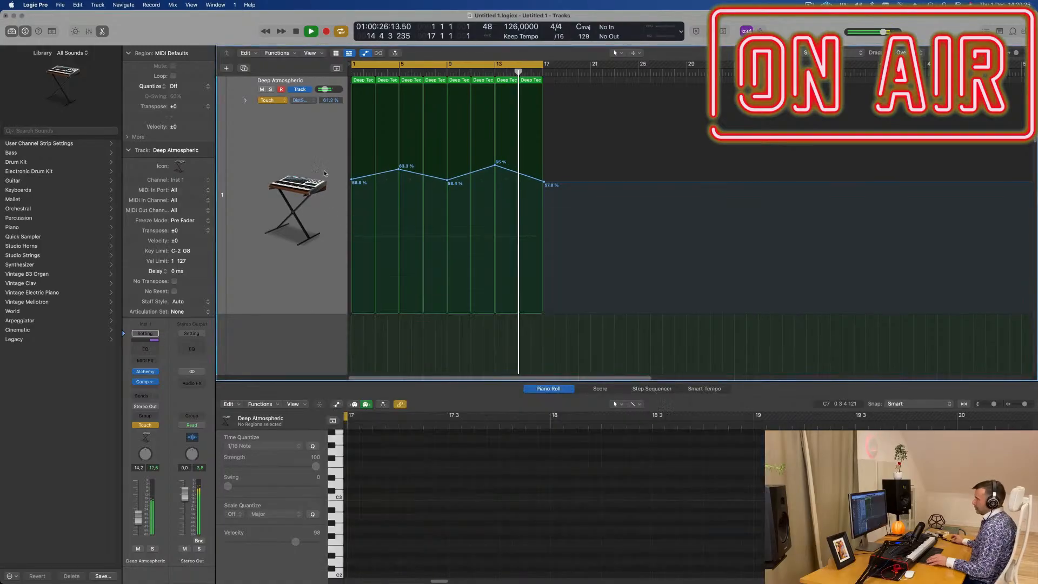
pyautogui.click(271, 99)
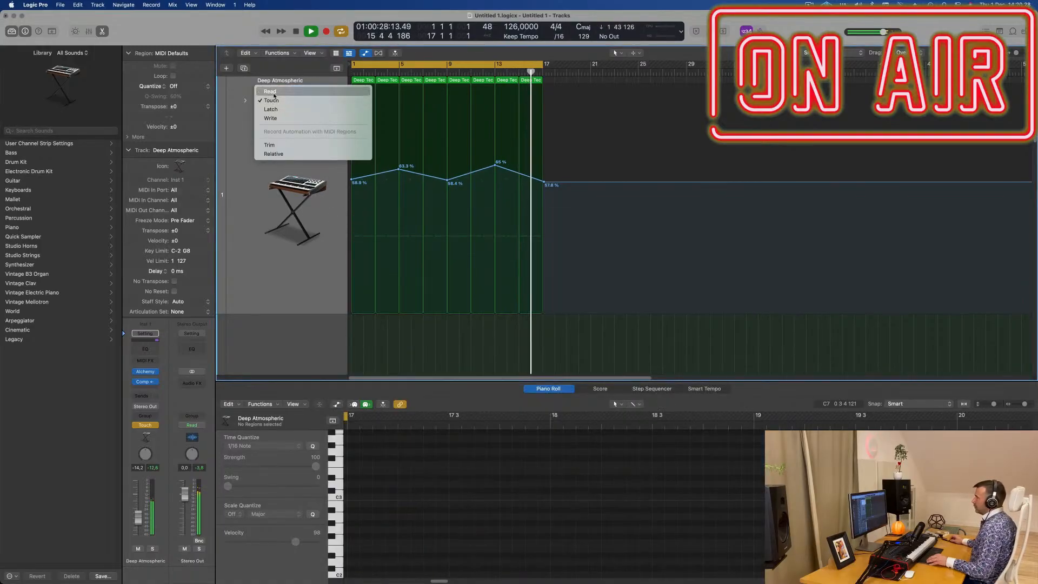
pyautogui.click(267, 91)
pyautogui.click(256, 156)
pyautogui.scroll(-3, 256, 157)
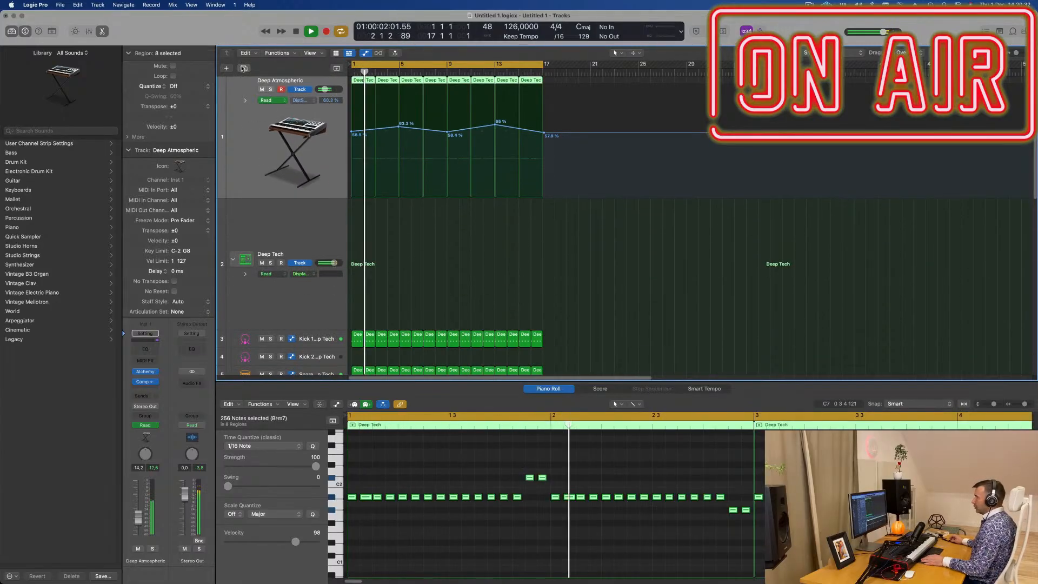
# - Duplicate the Deep Atmospheric bass track and list the Brass presets in the new track's Alchemy
pyautogui.click(241, 68)
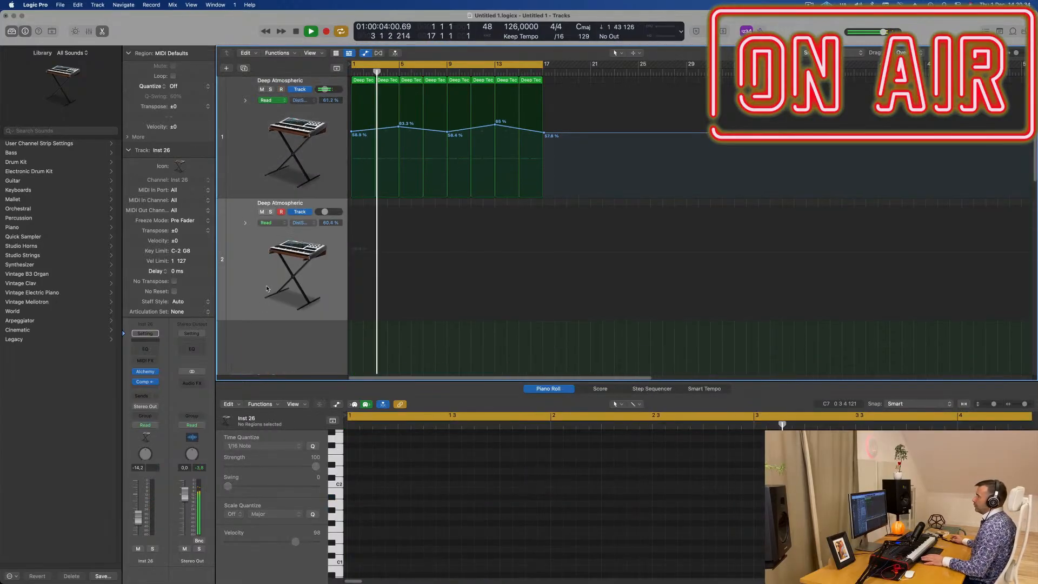
pyautogui.click(146, 372)
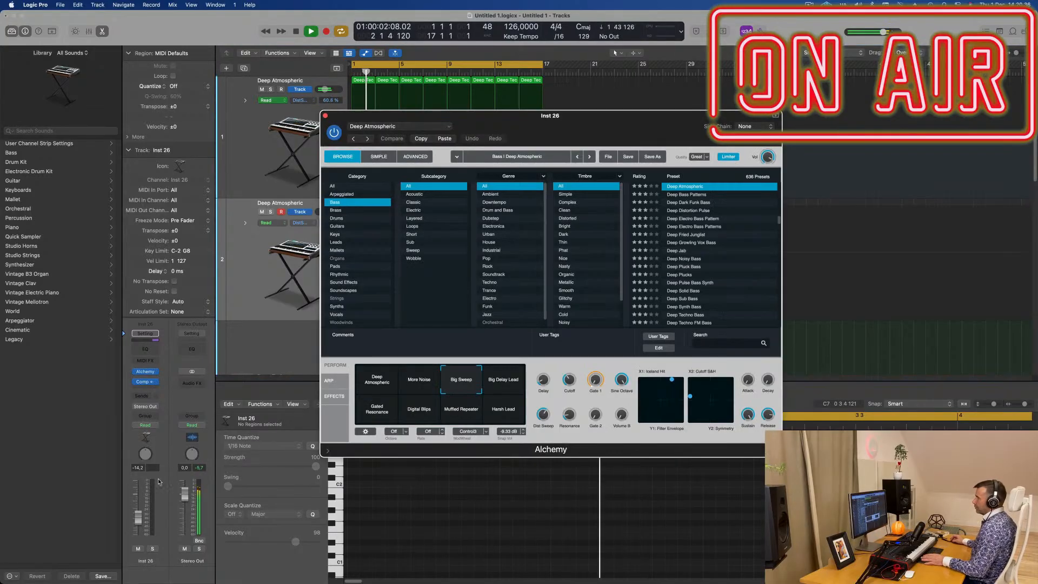
pyautogui.click(335, 211)
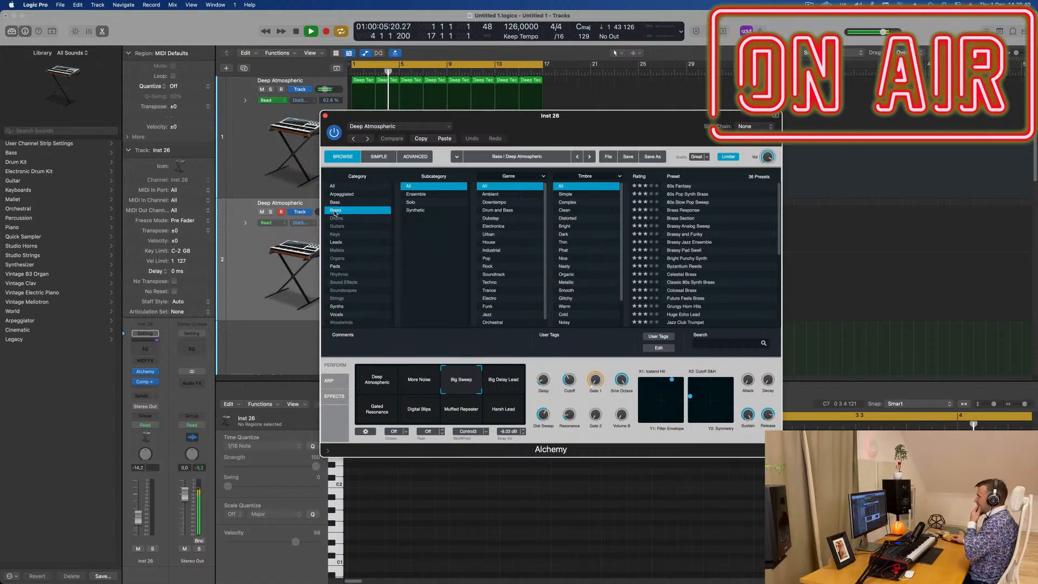
pyautogui.scroll(-6, 740, 250)
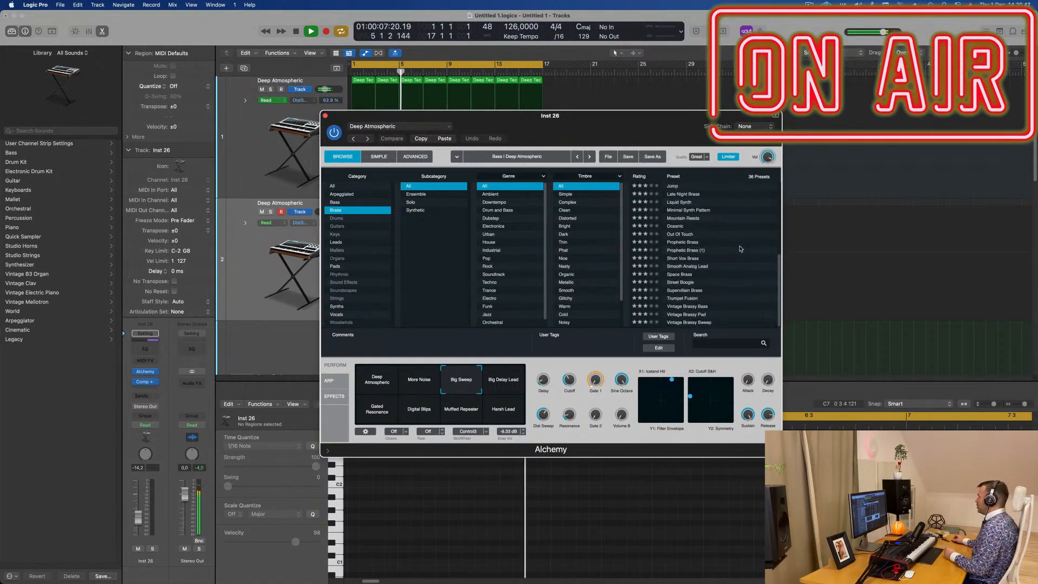
# - Audition the Vintage Brassy Sweep and Pad presets at a track volume of -2.7 dB, and load Vintage Brassy Bass
pyautogui.click(690, 323)
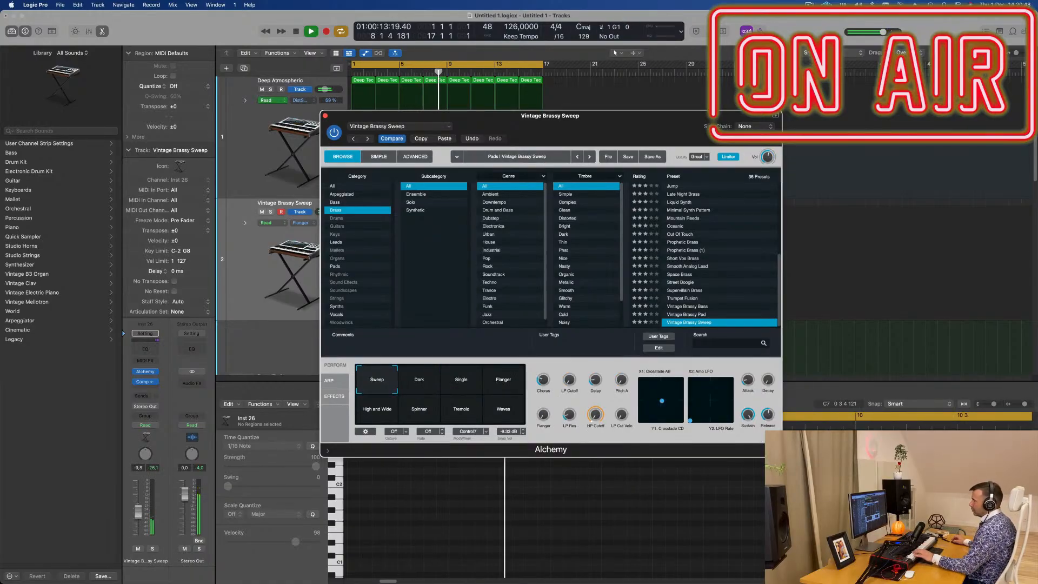
pyautogui.click(139, 513)
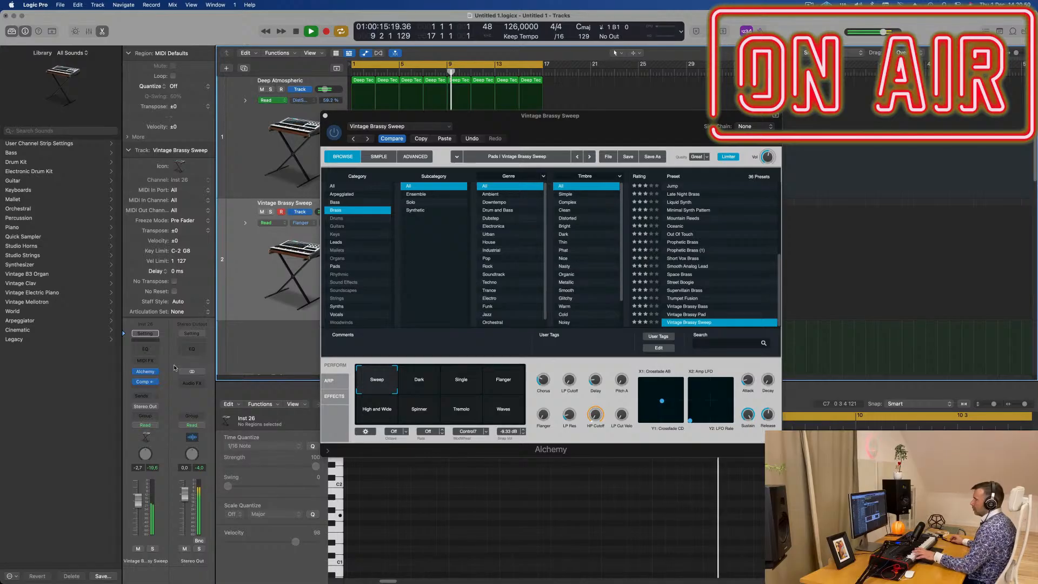
pyautogui.click(694, 315)
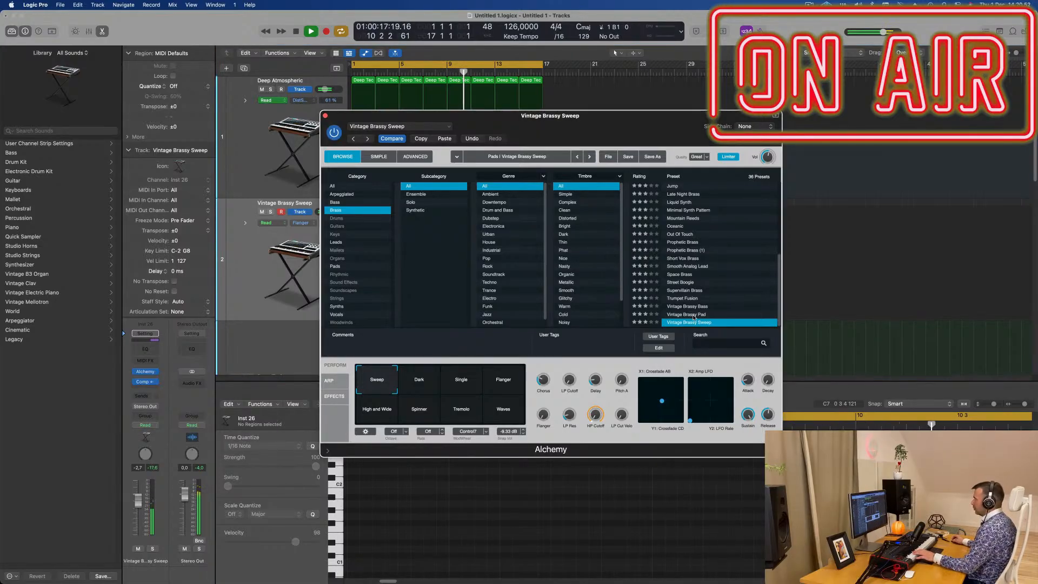
pyautogui.click(693, 315)
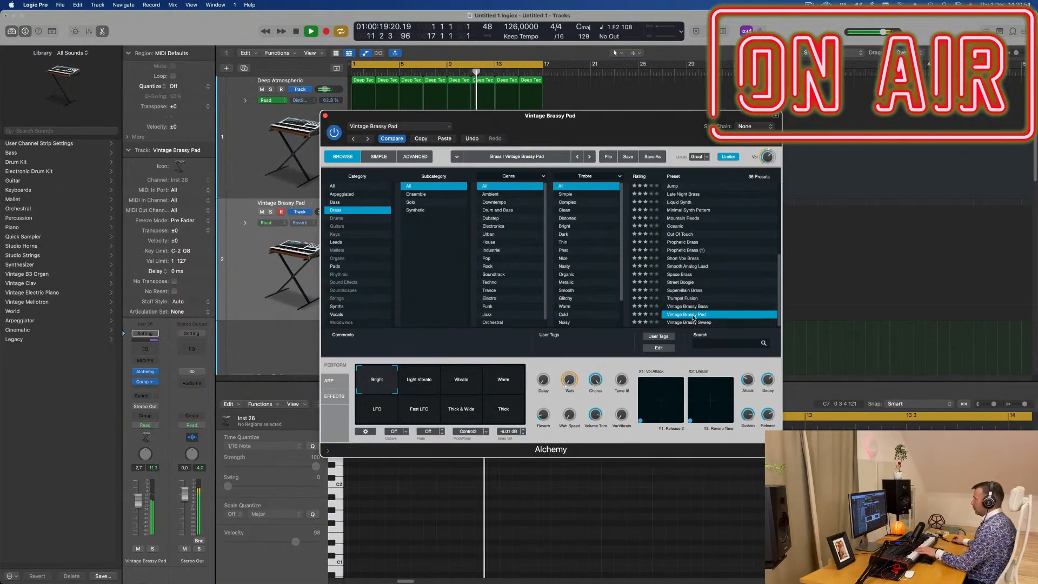
pyautogui.click(690, 306)
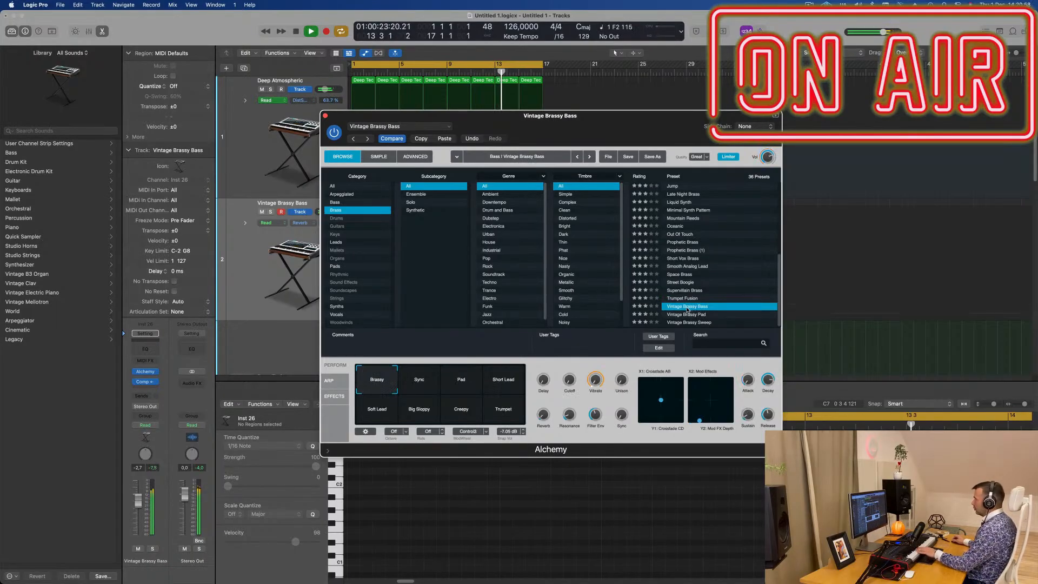
# - Audition the Sync, Pad and Soft Lead snapshots of Vintage Brassy Bass and choose Short Lead
pyautogui.click(419, 381)
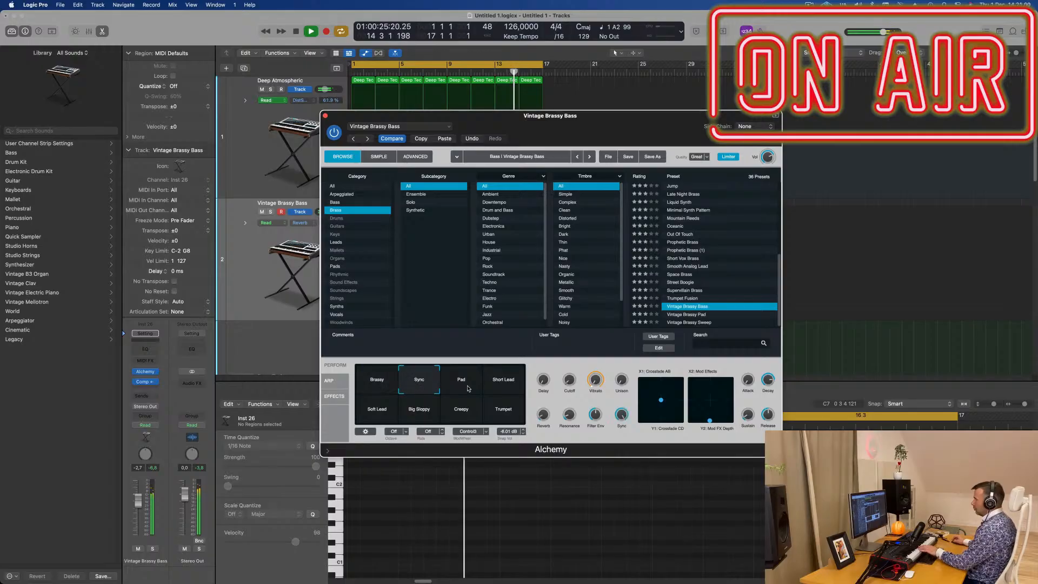
pyautogui.click(478, 389)
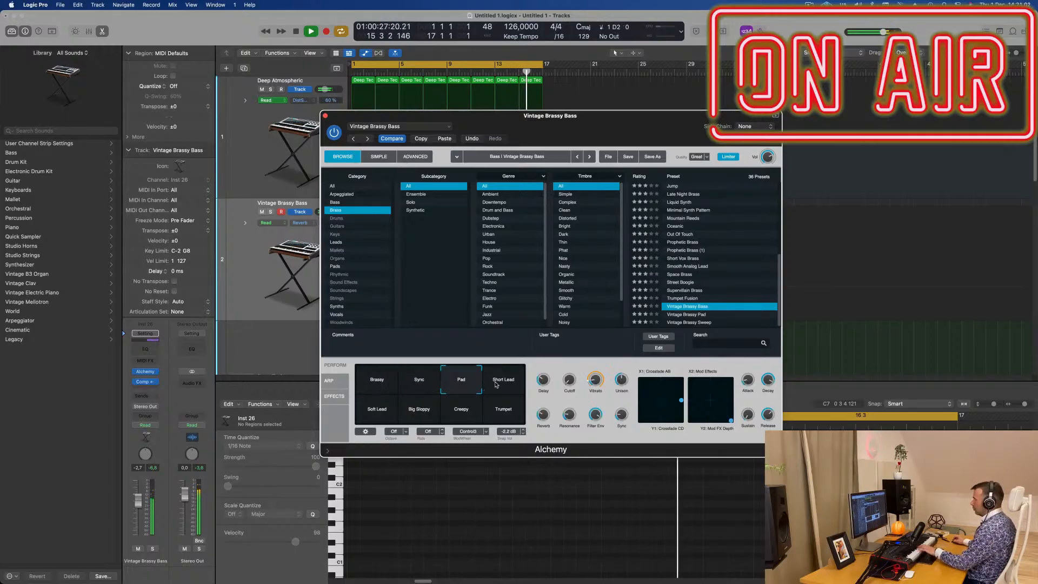
pyautogui.click(500, 386)
pyautogui.click(377, 415)
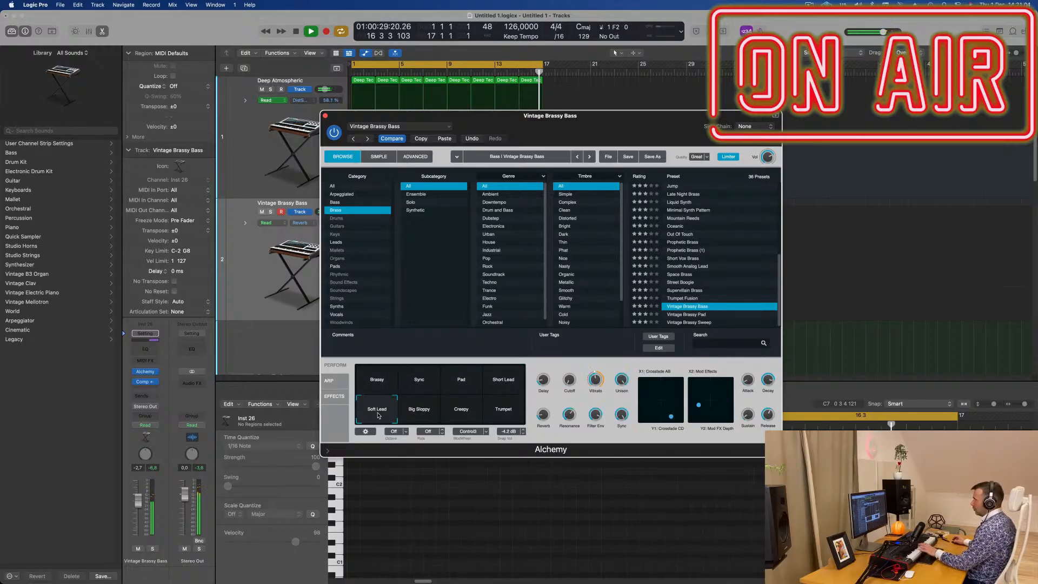
pyautogui.click(511, 382)
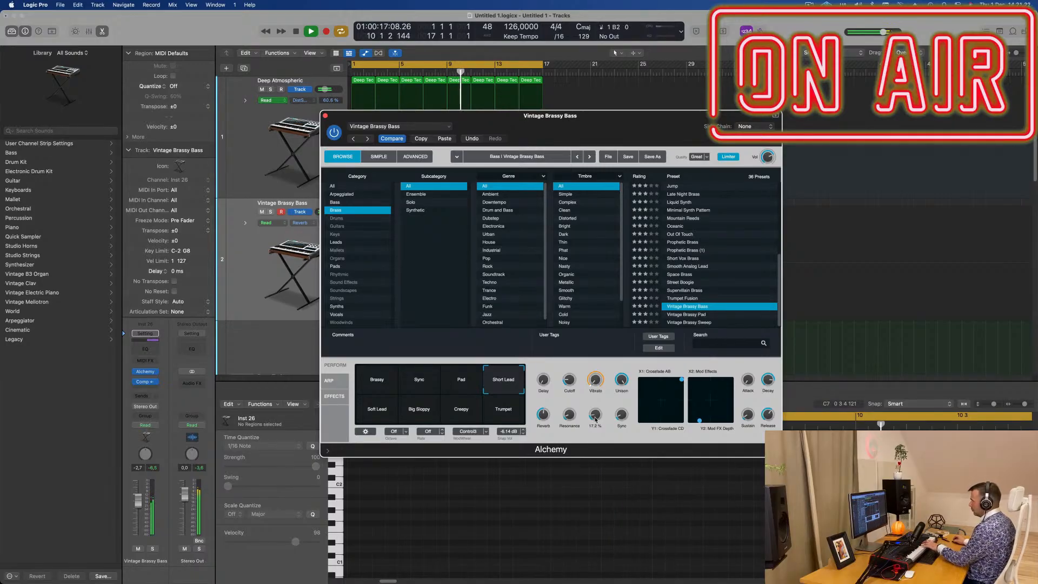
# - Duplicate the Vintage Brassy Bass track to keep its sound, and select the original on track 2
pyautogui.moveTo(600, 116); pyautogui.dragTo(770, 138)
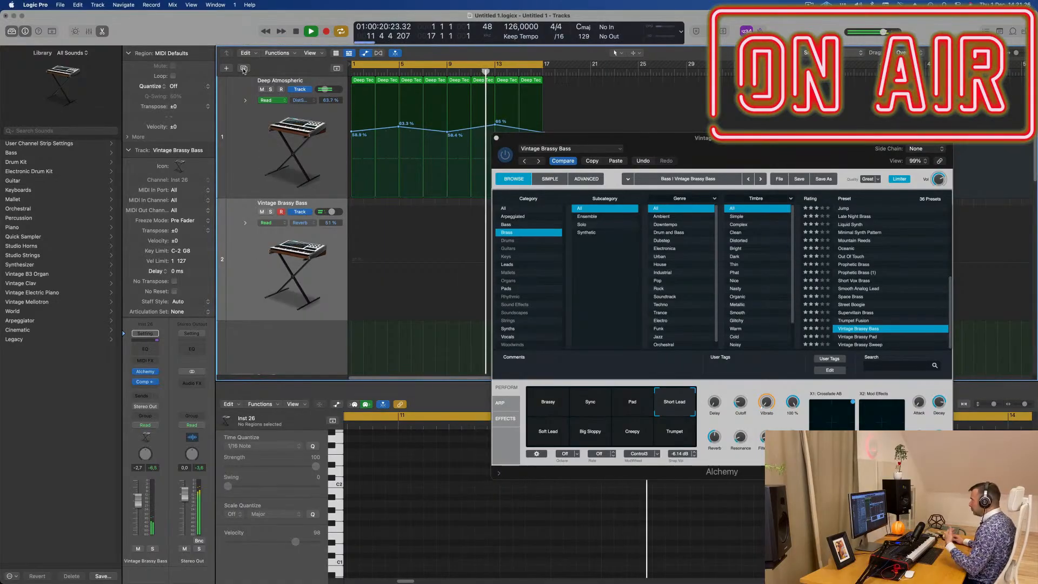
pyautogui.press('super+d')
pyautogui.click(248, 203)
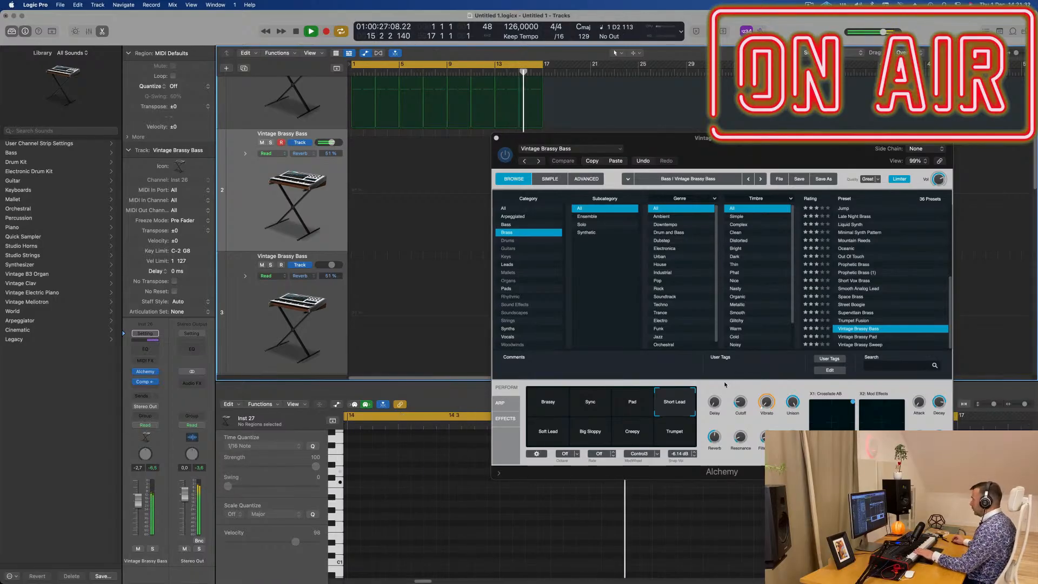
# - Audition Trumpet Fusion, Supervillain Brass, Vintage Brassy Bass, Street Boogie and Space Brass on track 2, and load Smooth Analog Lead
pyautogui.click(858, 320)
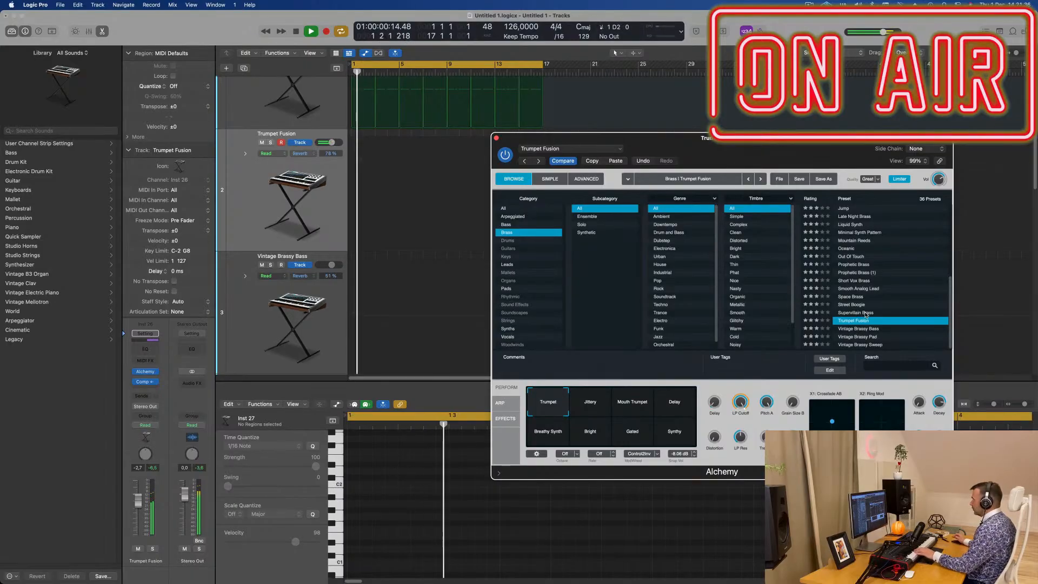
pyautogui.click(865, 313)
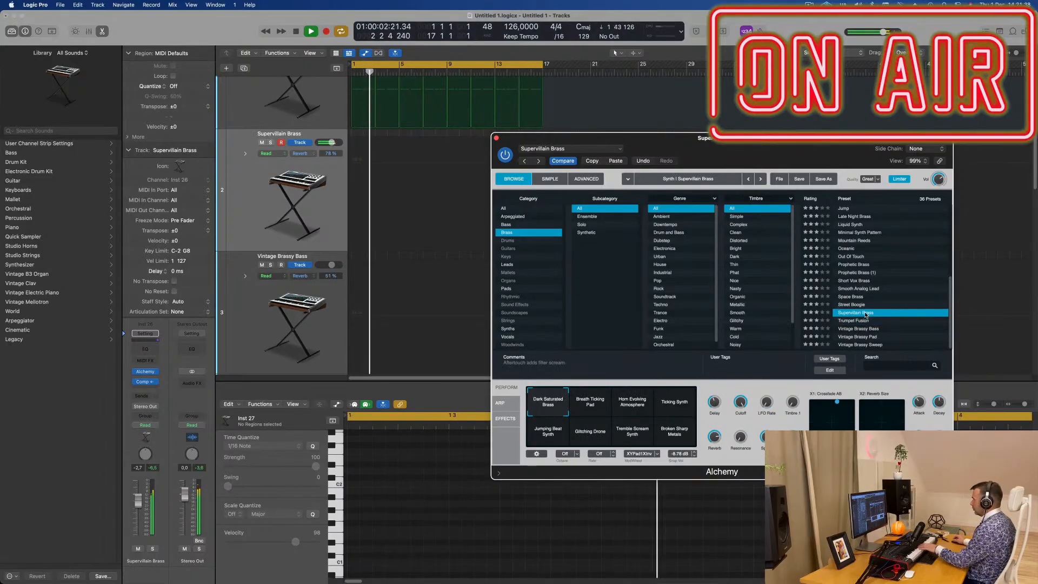
pyautogui.click(591, 406)
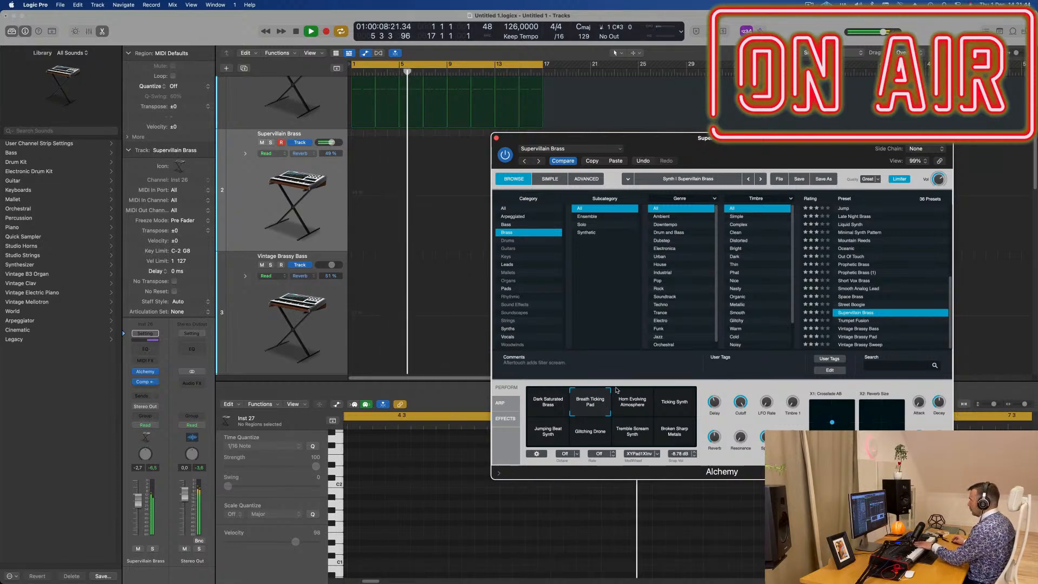
pyautogui.click(858, 330)
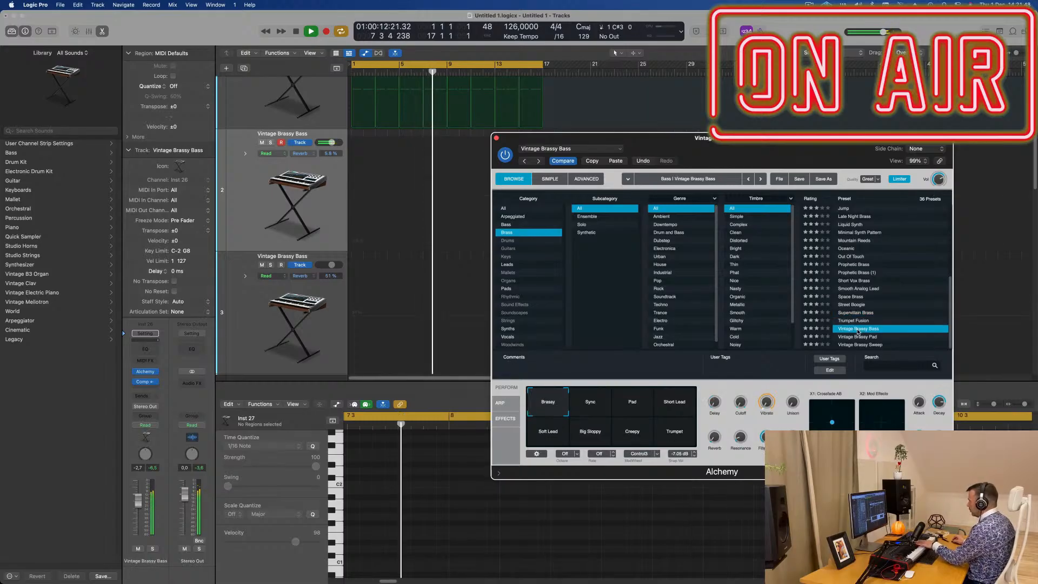
pyautogui.click(858, 306)
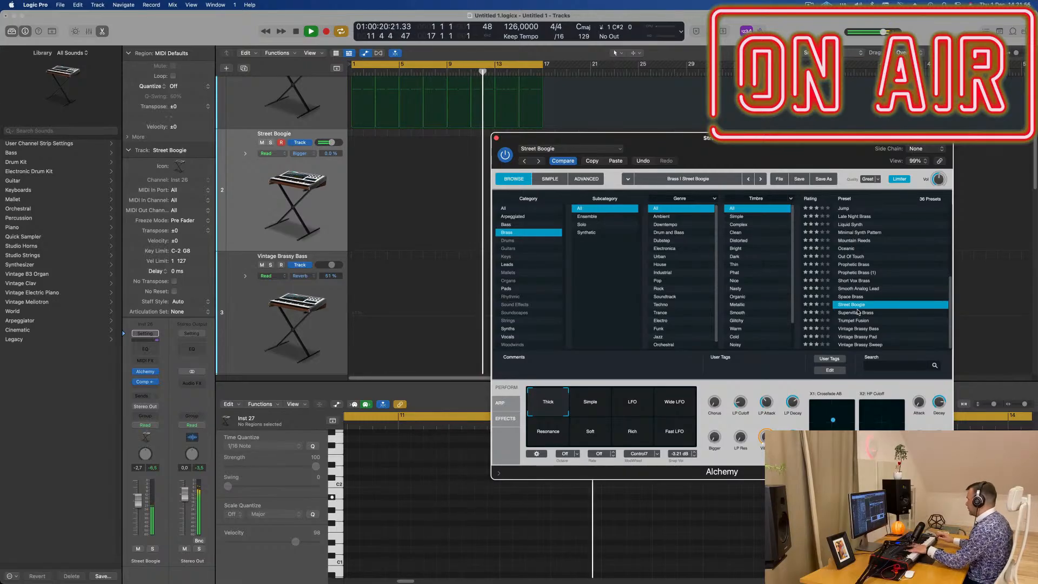
pyautogui.click(846, 296)
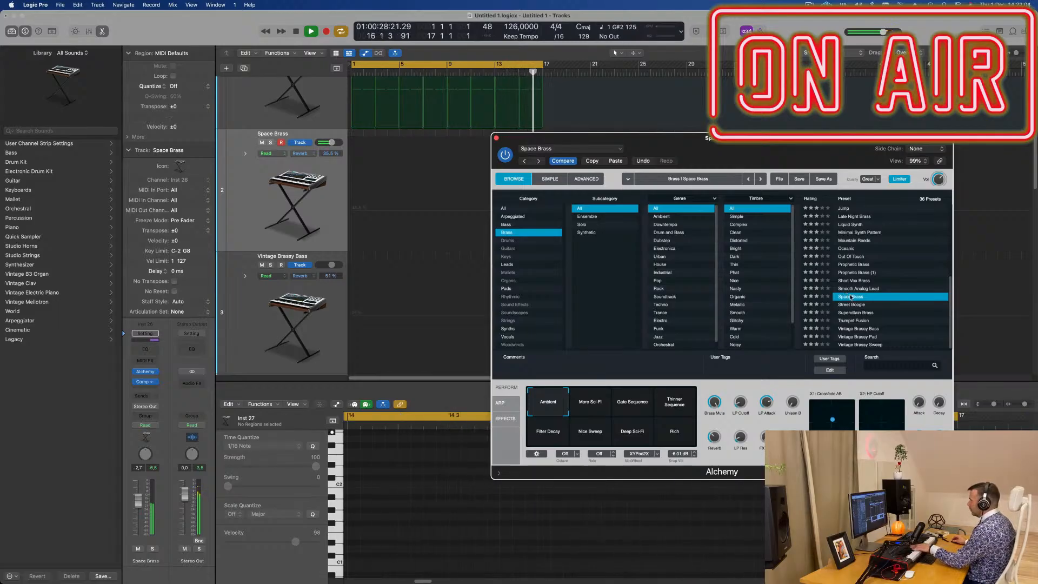
pyautogui.click(874, 288)
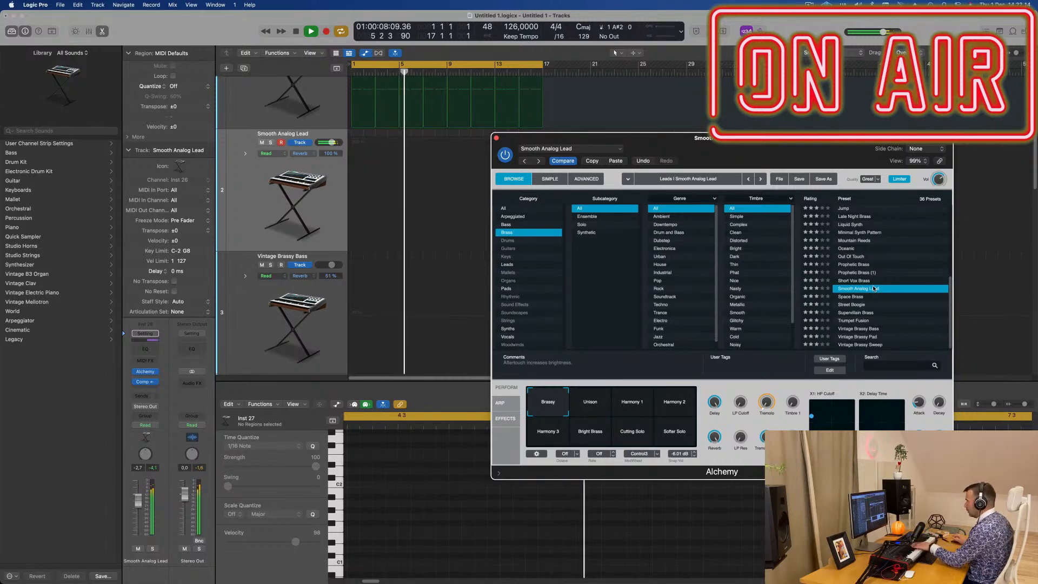
# - Audition the Unison and Harmony 1 to 3 snapshots of Smooth Analog Lead and choose Bright Brass
pyautogui.click(594, 401)
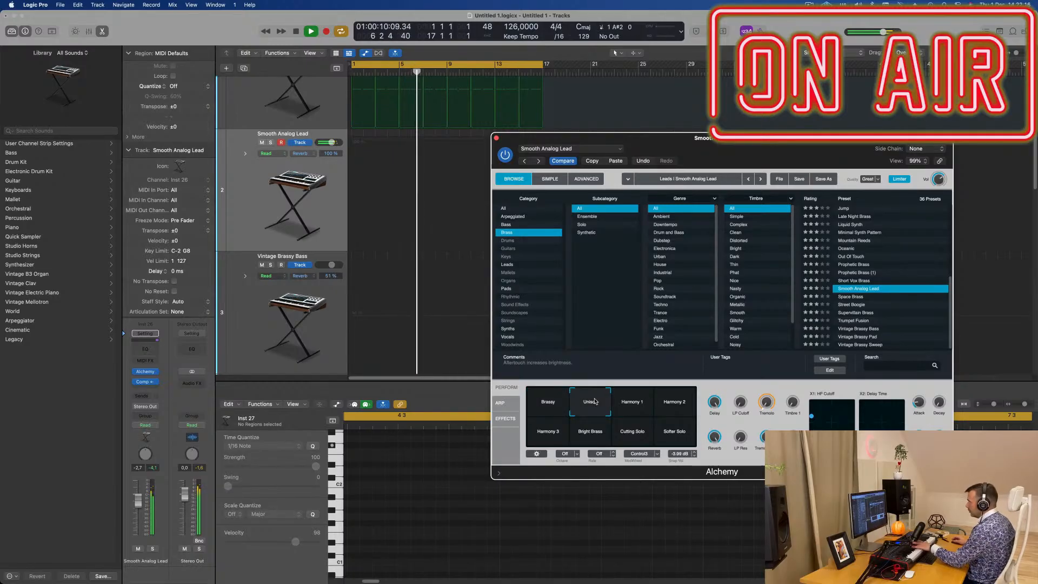
pyautogui.click(632, 403)
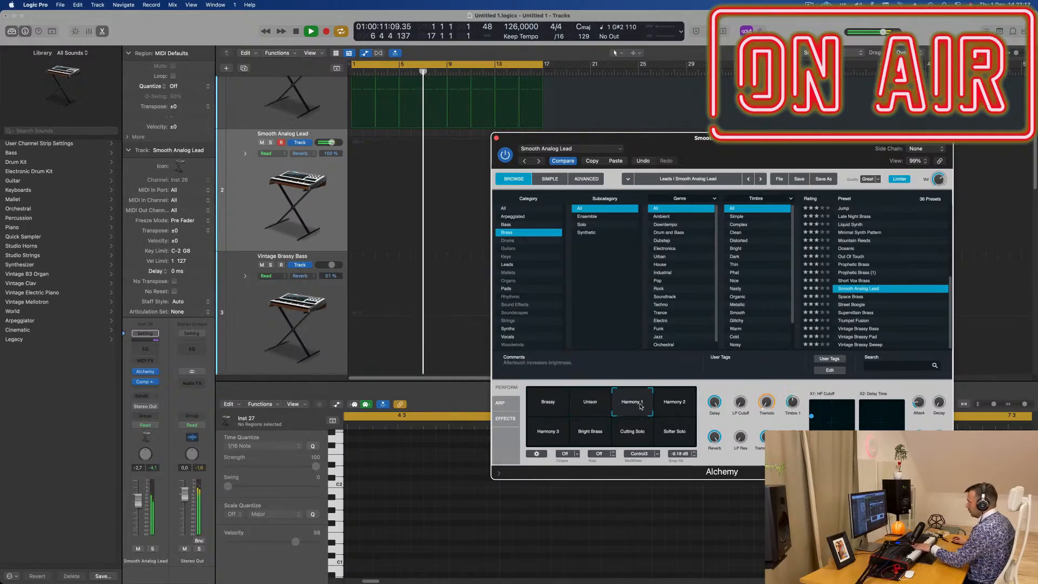
pyautogui.click(668, 408)
pyautogui.click(560, 435)
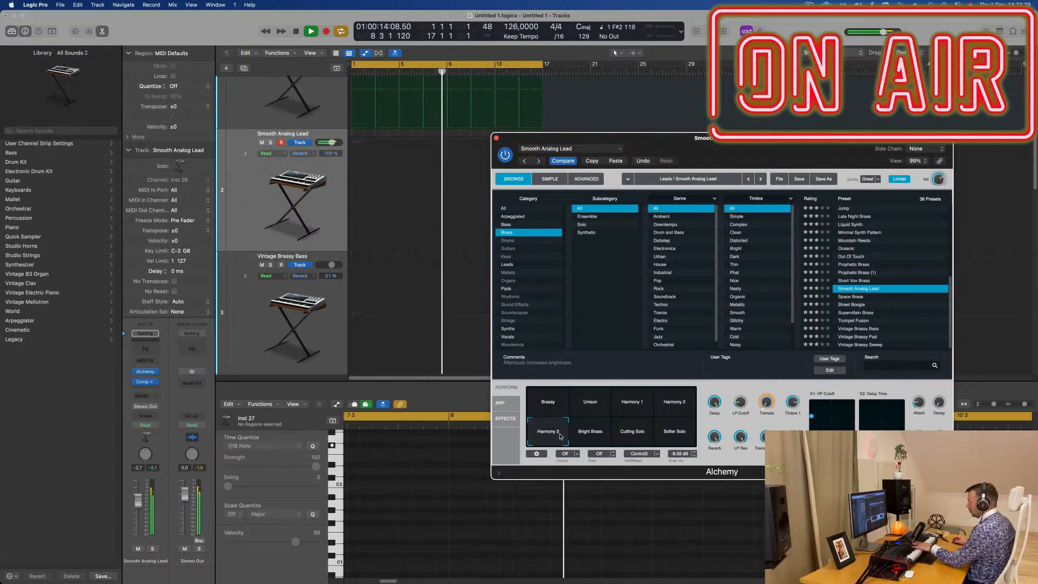
pyautogui.click(589, 435)
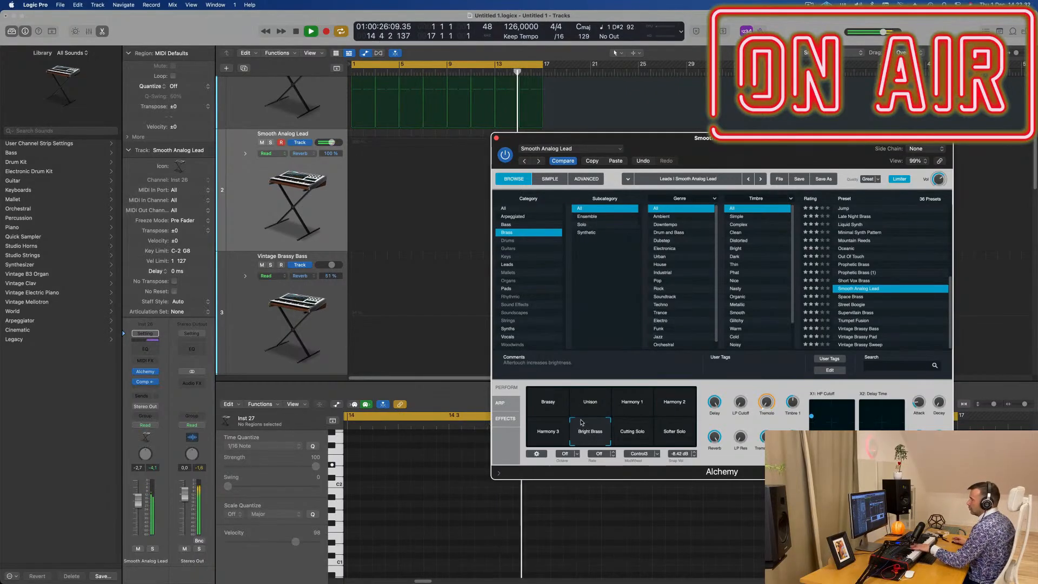
# - Set the Smooth Analog Lead track's volume to -7.2 dB and record a lead melody over the 16-bar cycle
pyautogui.moveTo(141, 511); pyautogui.dragTo(142, 514)
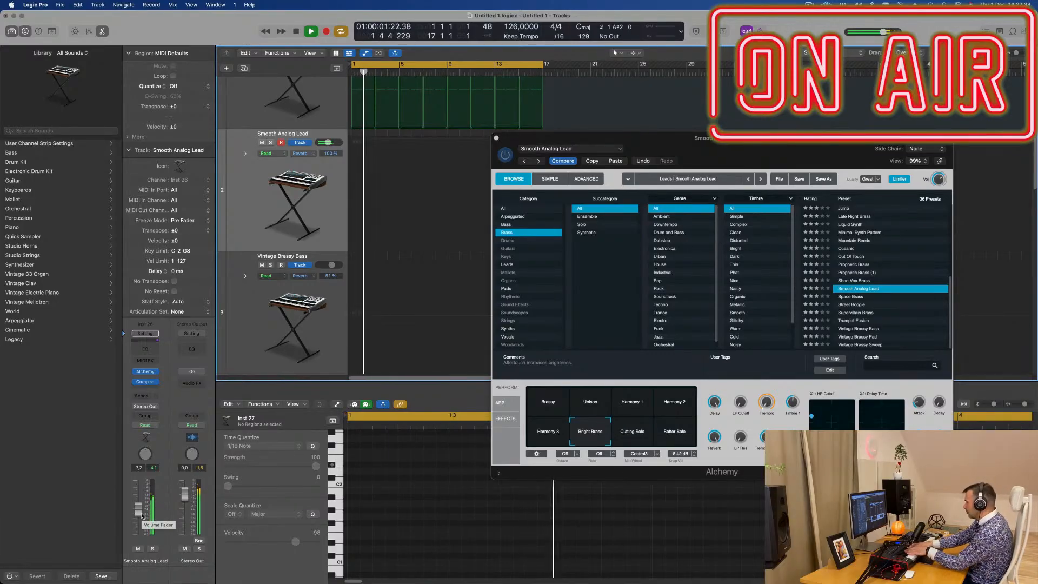
pyautogui.press('r')
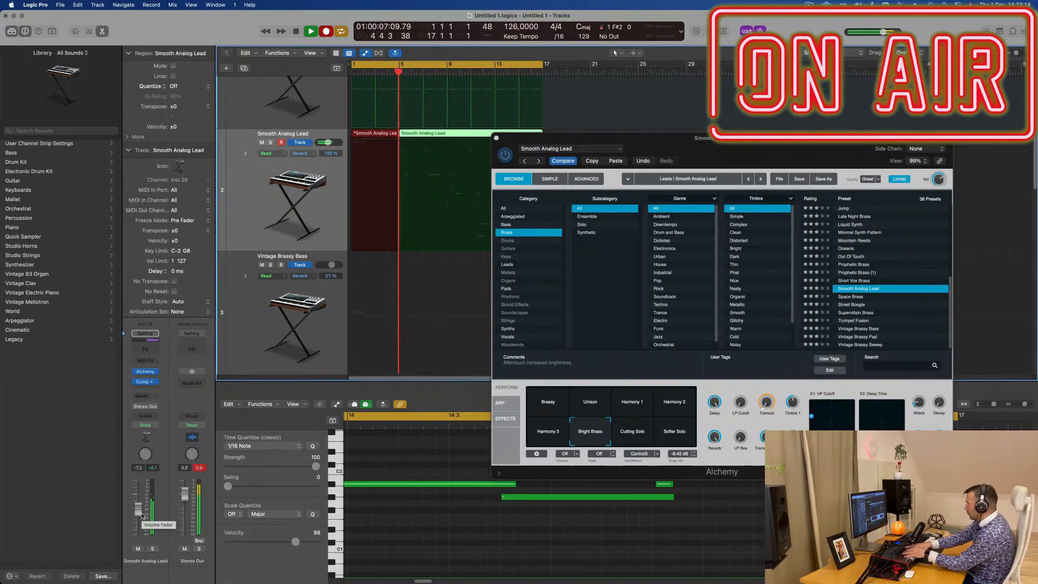
pyautogui.press('space')
pyautogui.press('space')
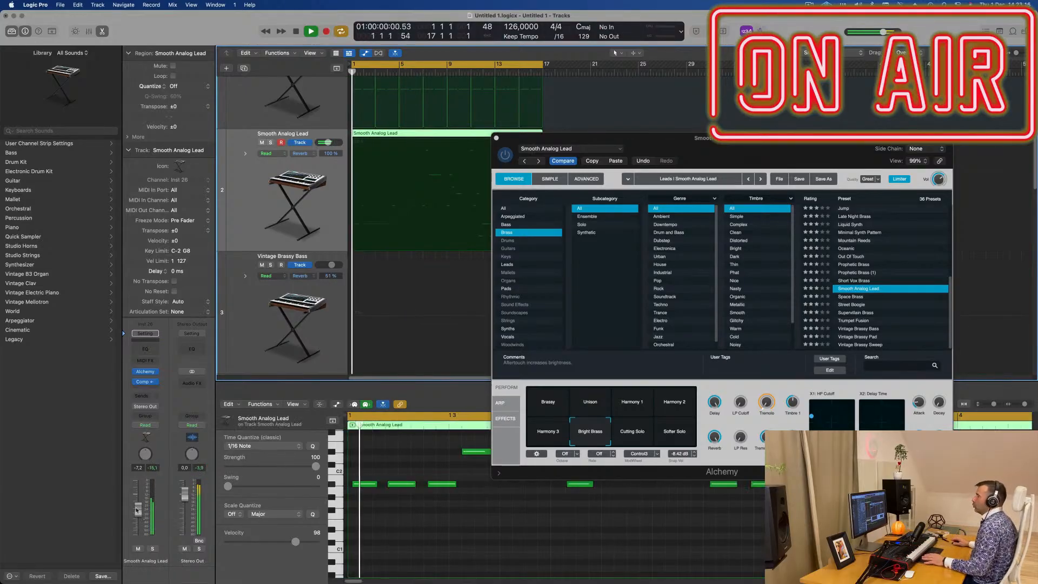
# - Play back the recorded lead from bar 1 and examine its notes in the Piano Roll, with Alchemy's window moved aside
pyautogui.moveTo(583, 311); pyautogui.dragTo(800, 259)
pyautogui.scroll(-5, 544, 558)
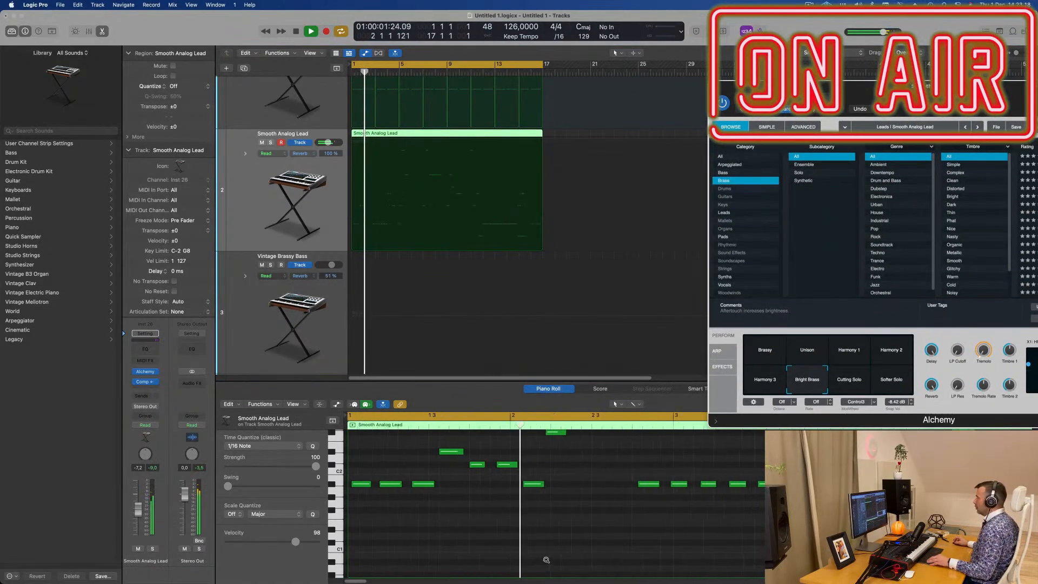
pyautogui.scroll(2, 580, 538)
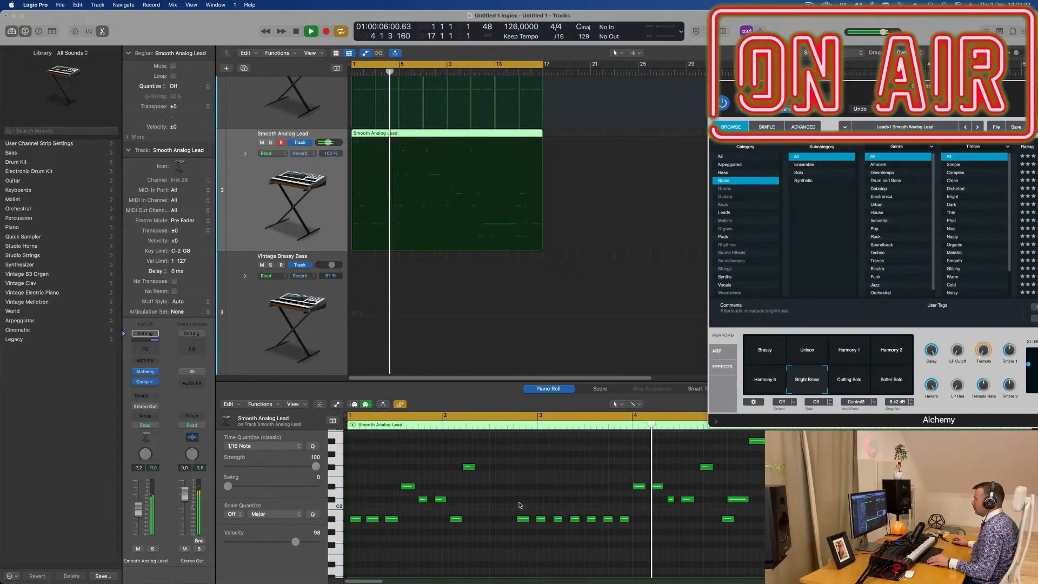
pyautogui.scroll(-1, 520, 505)
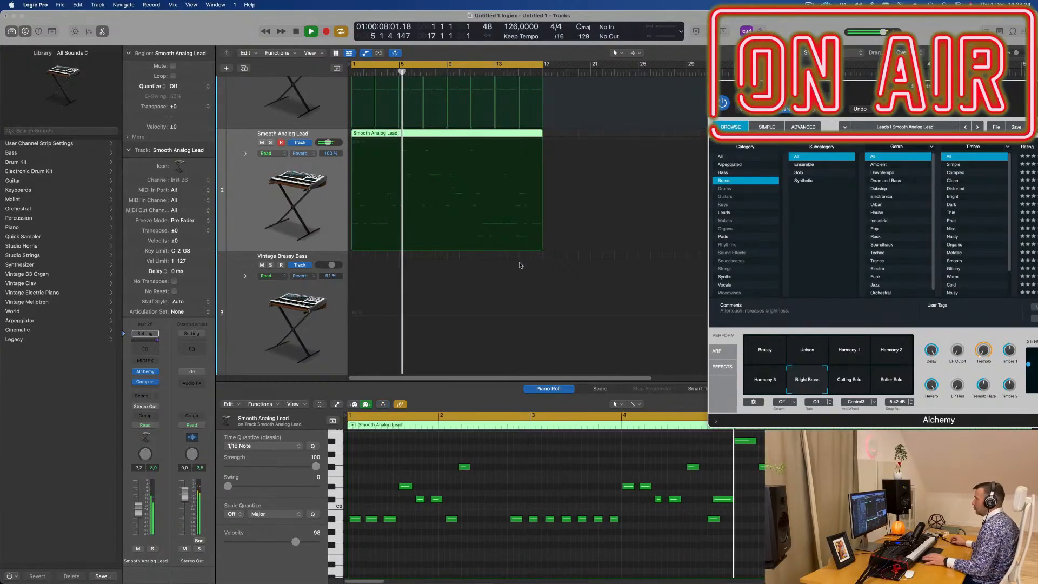
pyautogui.press('Return')
# - Split the Smooth Analog Lead region at bar 3, splitting the notes that cross the split point
pyautogui.hscroll(1, 391, 145)
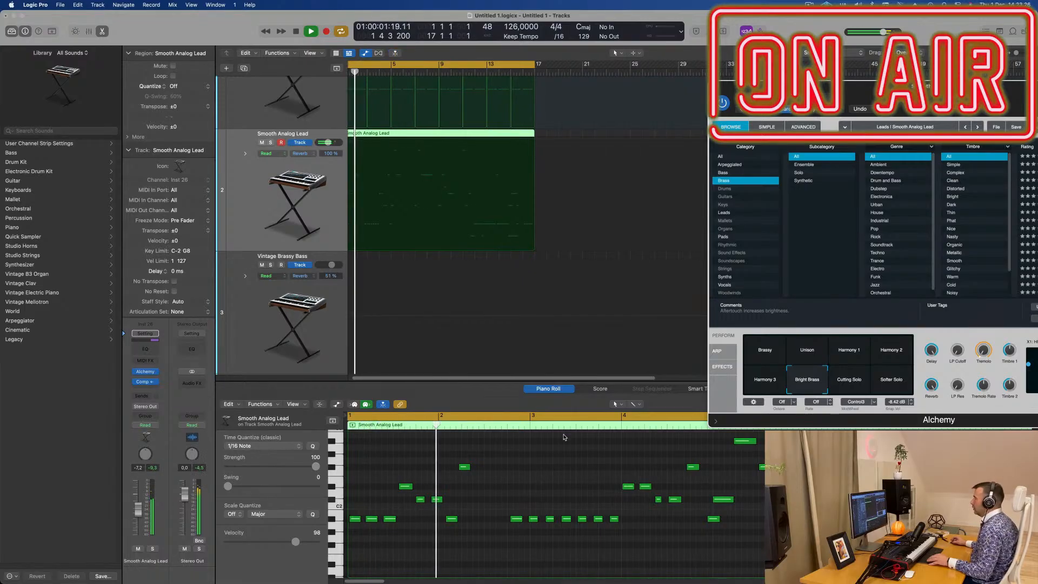
pyautogui.scroll(3, 404, 132)
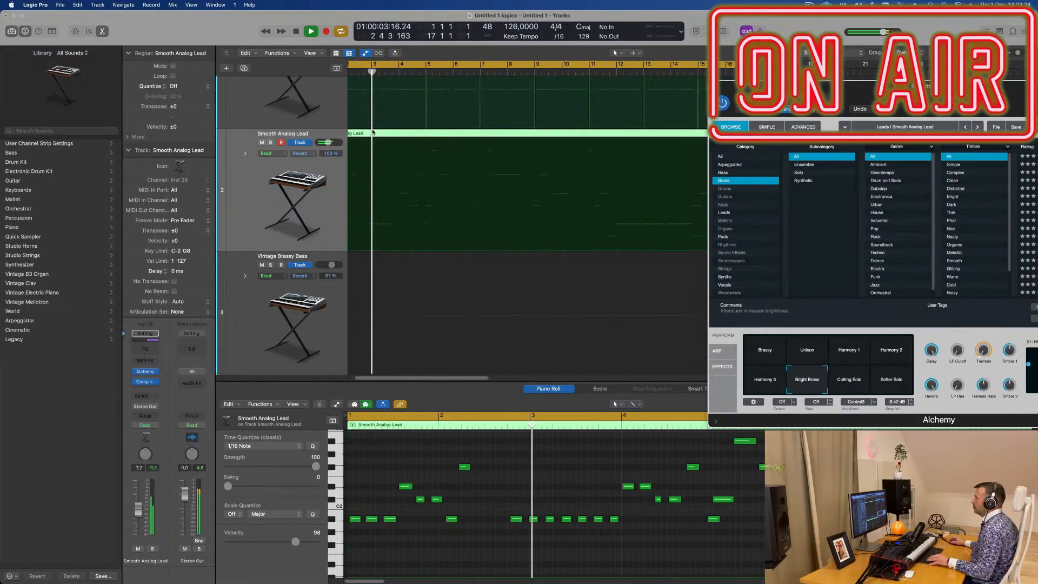
pyautogui.keyDown('super'); pyautogui.doubleClick(371, 131); pyautogui.keyUp('super')
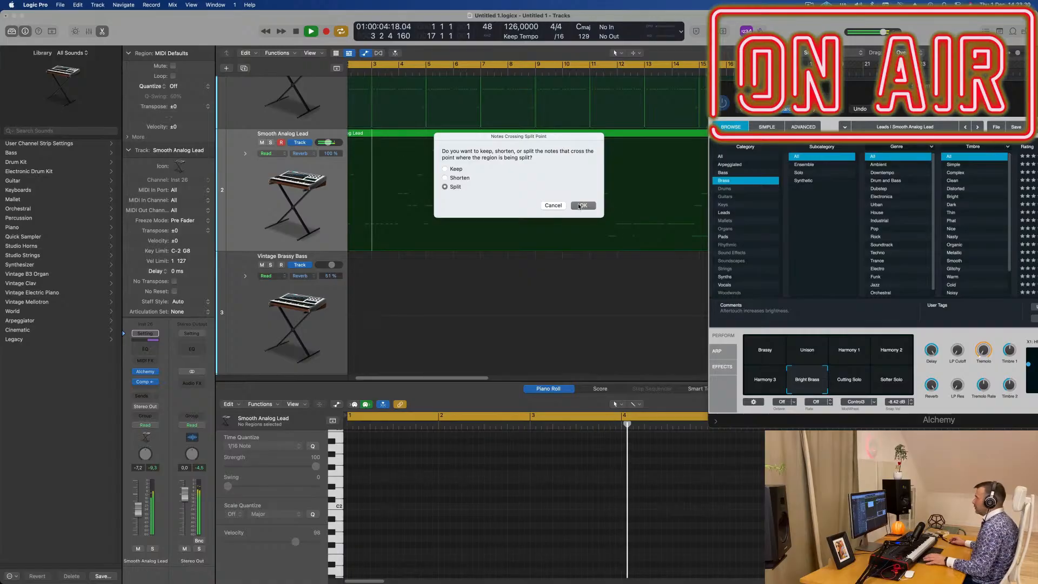
pyautogui.press('Return')
pyautogui.press('space')
# - Delete the lead's opening two-bar region and move the remaining region to start at bar 1
pyautogui.press('z')
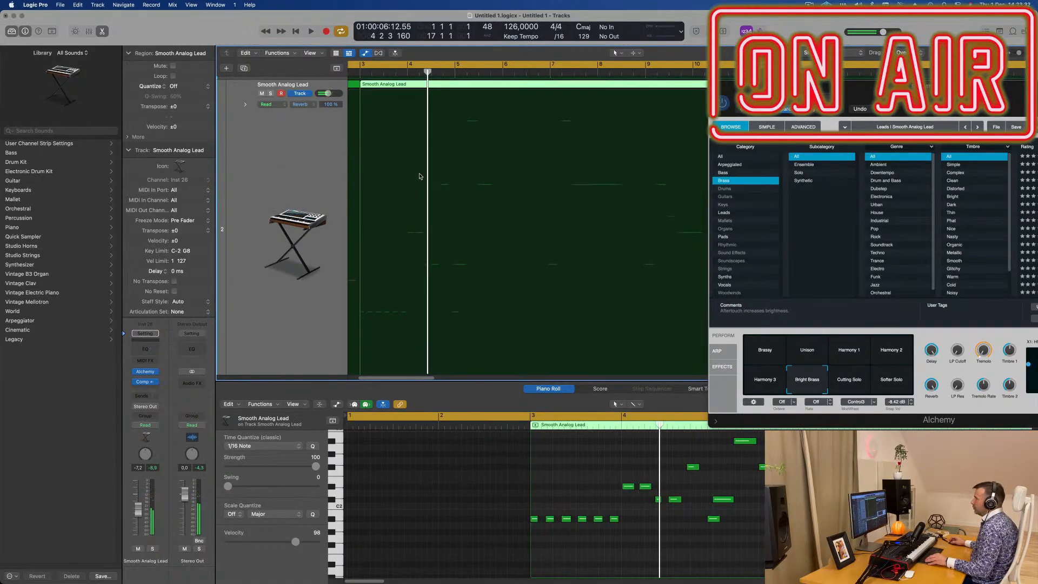
pyautogui.press('z')
pyautogui.scroll(-3, 364, 137)
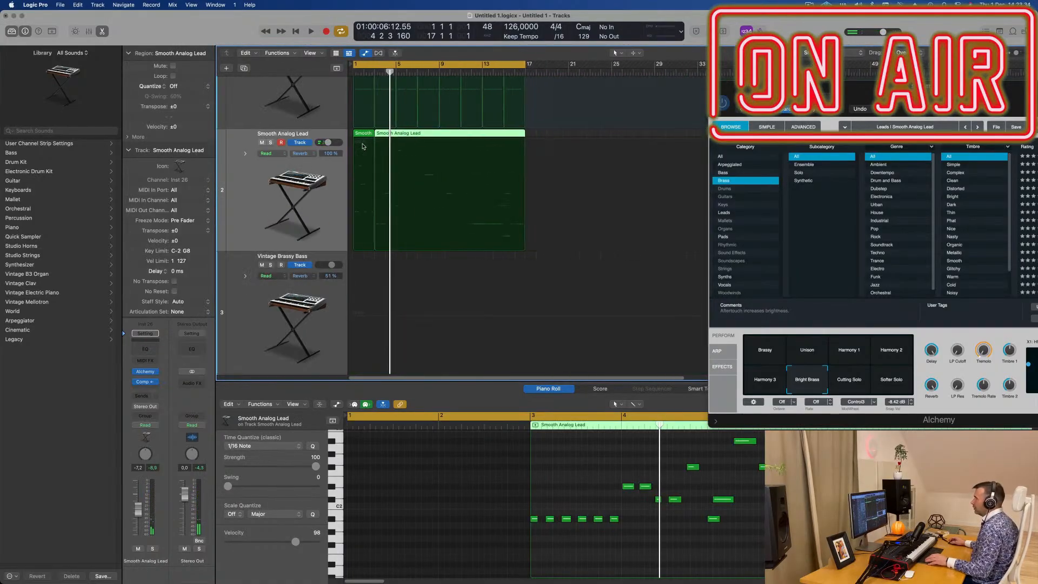
pyautogui.click(364, 137)
pyautogui.press('Delete')
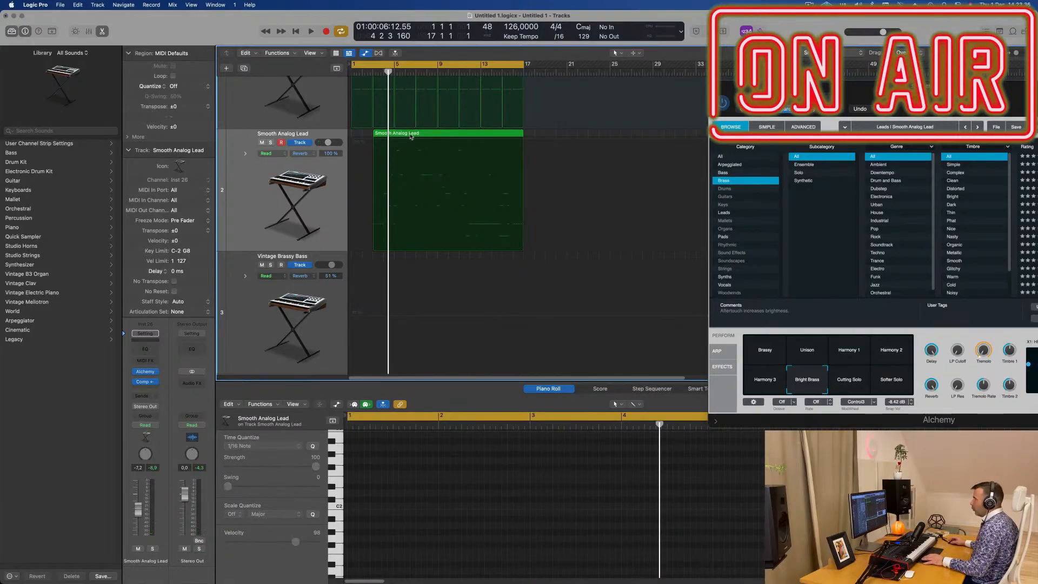
pyautogui.moveTo(411, 136); pyautogui.dragTo(391, 137)
pyautogui.press('space')
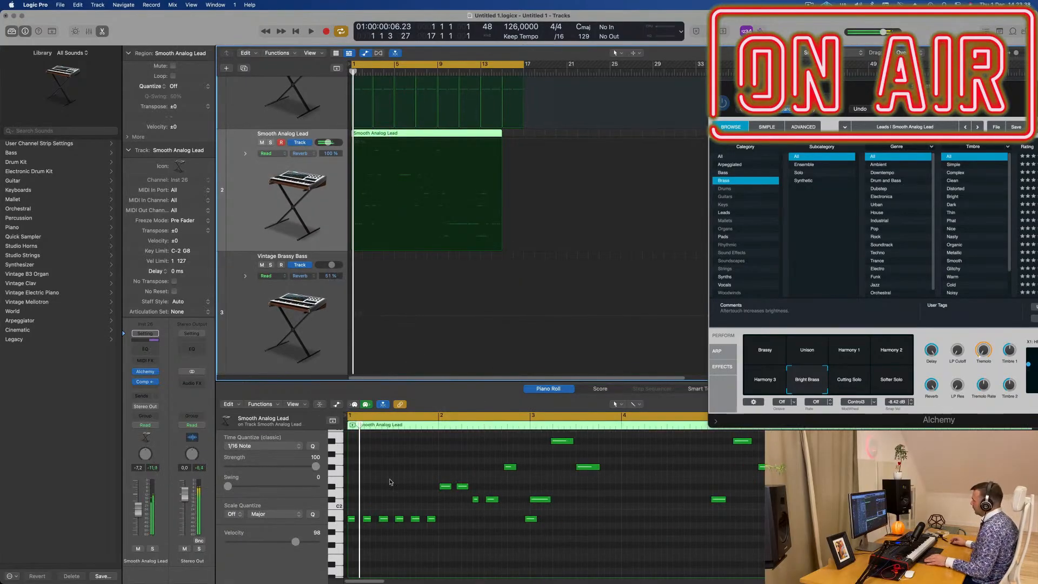
# - Quantize all notes of the lead region to 1/16 notes and restart playback from bar 1
pyautogui.click(390, 481)
pyautogui.press('super+a')
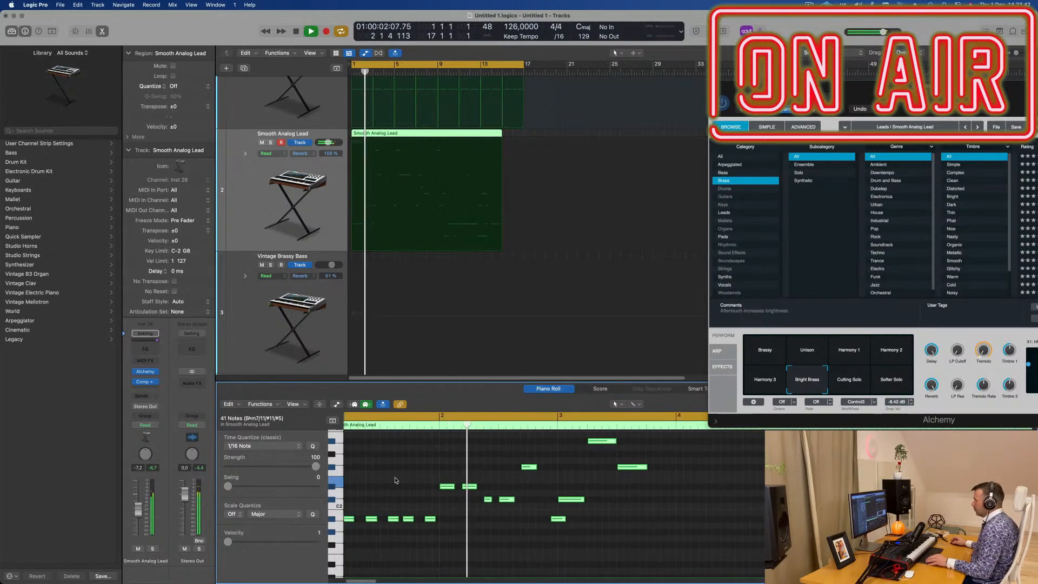
pyautogui.press('Return')
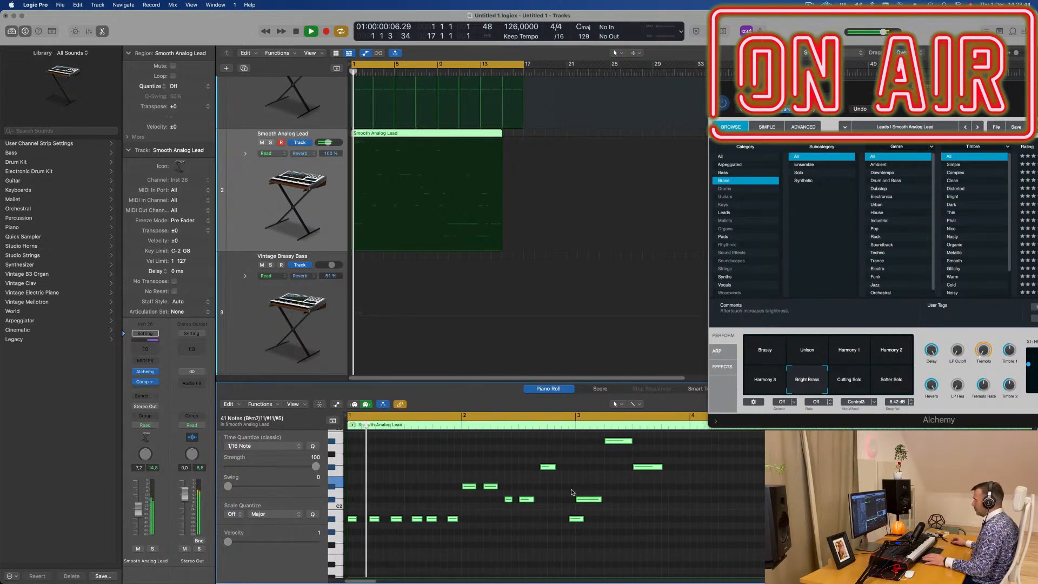
# - Delete the three higher notes in bar 3 of the lead, keeping the low note at its start
pyautogui.click(591, 499)
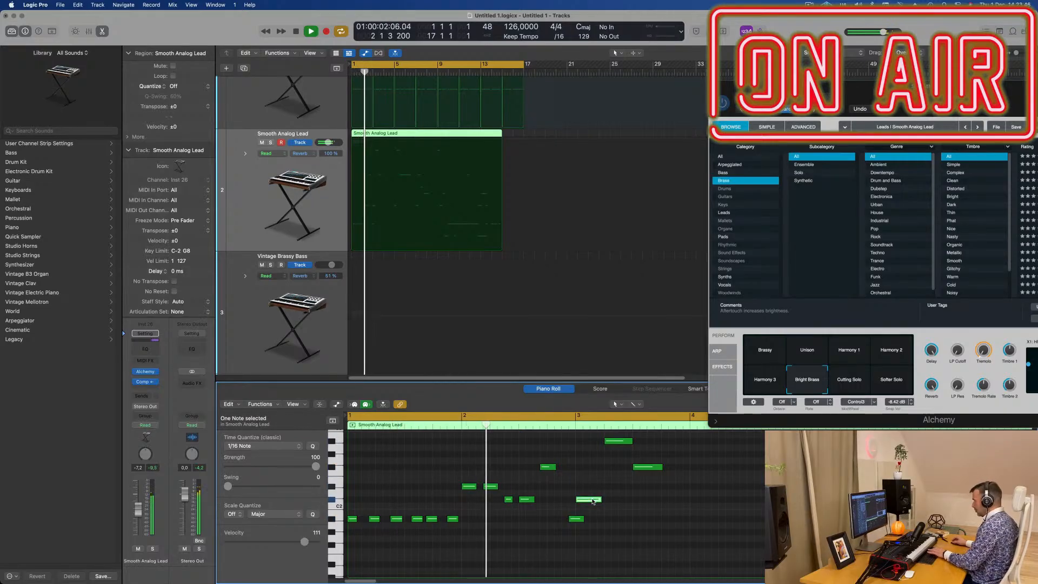
pyautogui.press('space')
pyautogui.scroll(-3, 590, 477)
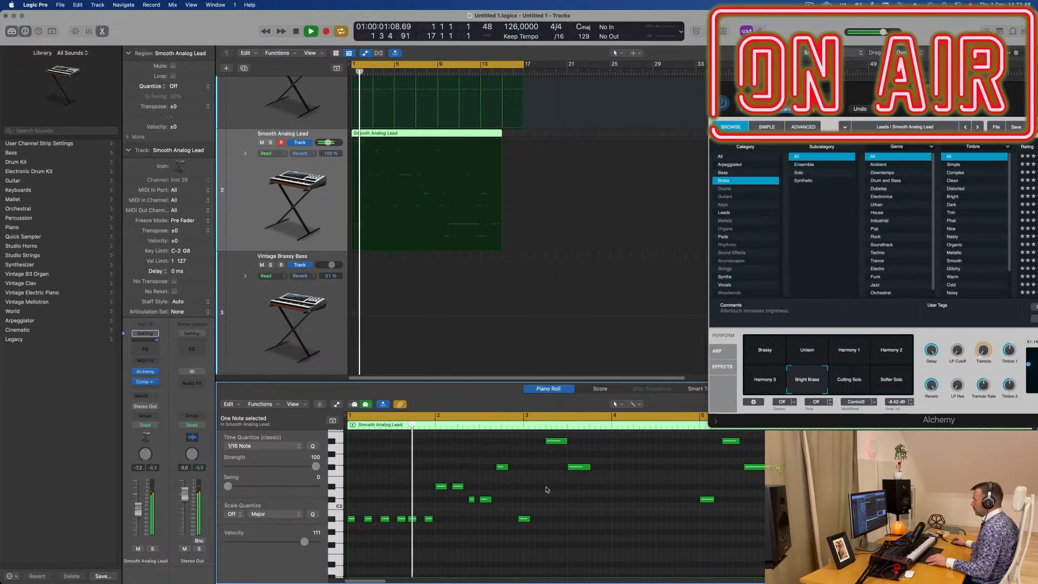
pyautogui.moveTo(547, 490); pyautogui.dragTo(582, 443)
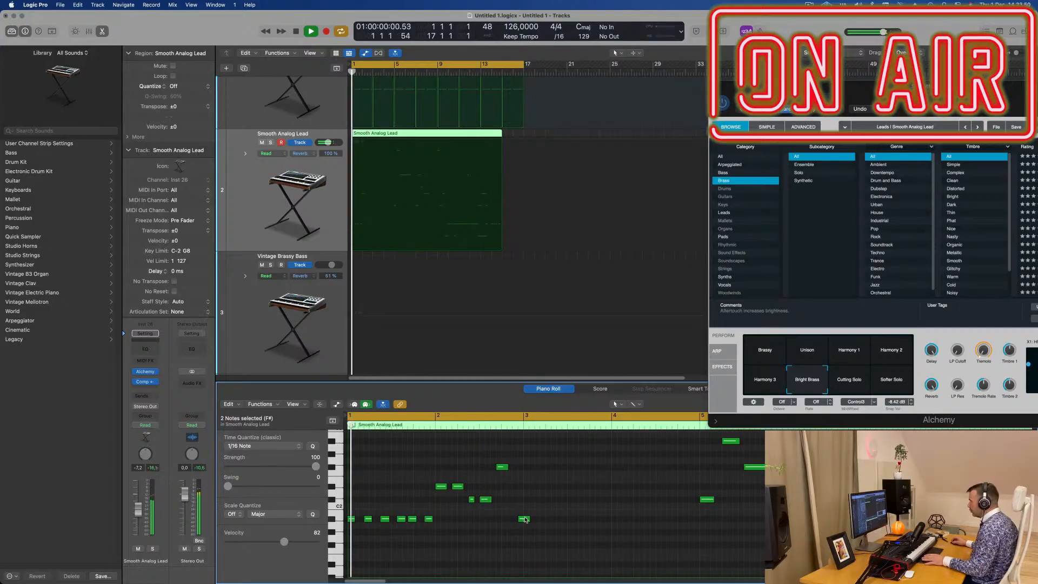
# - Extend the low note at bar 3 of the lead to bar 5 and play the melody back
pyautogui.moveTo(528, 521); pyautogui.dragTo(702, 524)
pyautogui.press('super+Left')
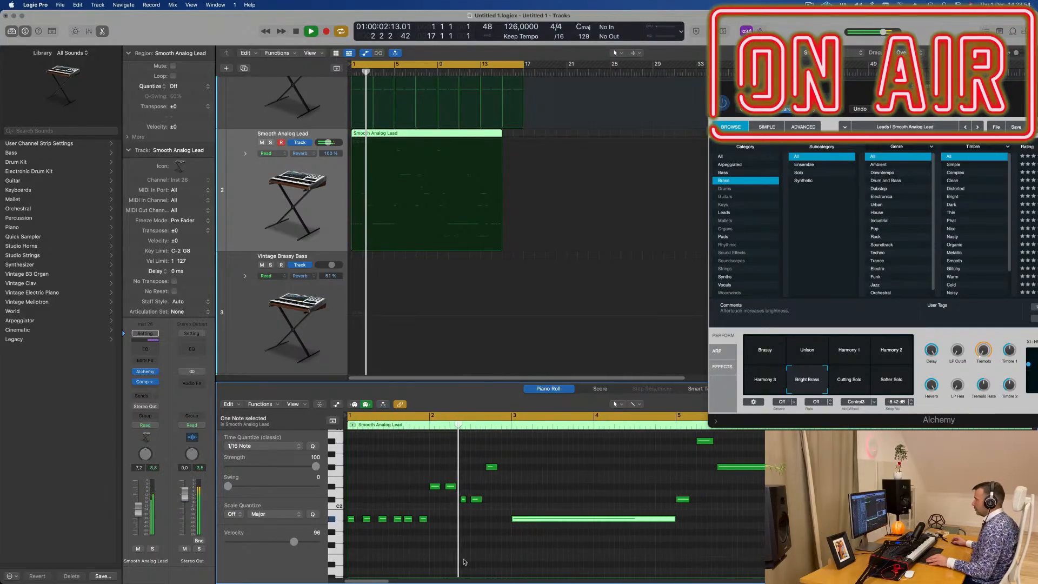
pyautogui.press('super+Left')
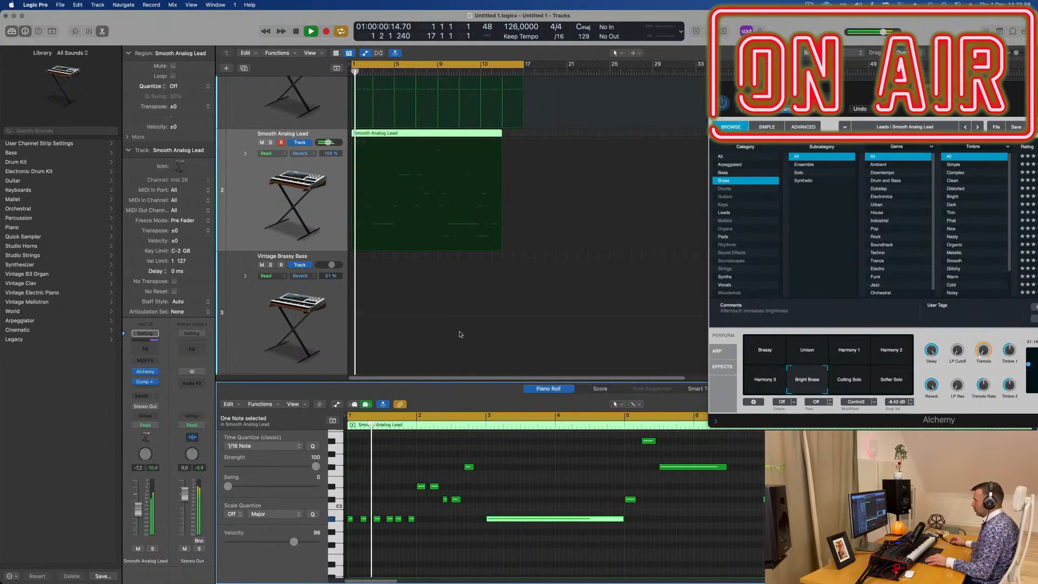
pyautogui.scroll(-1, 459, 334)
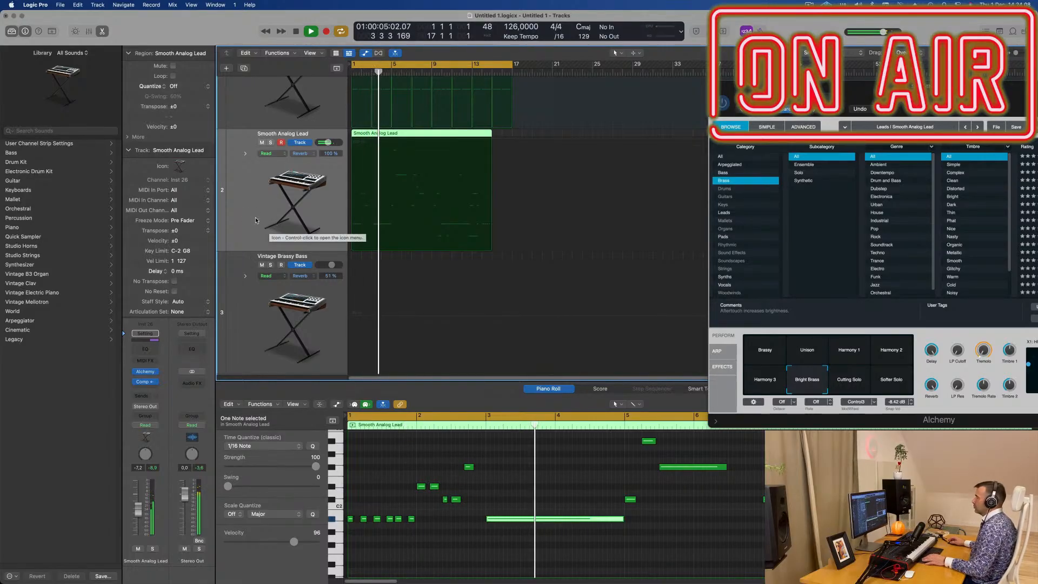
pyautogui.press('Return')
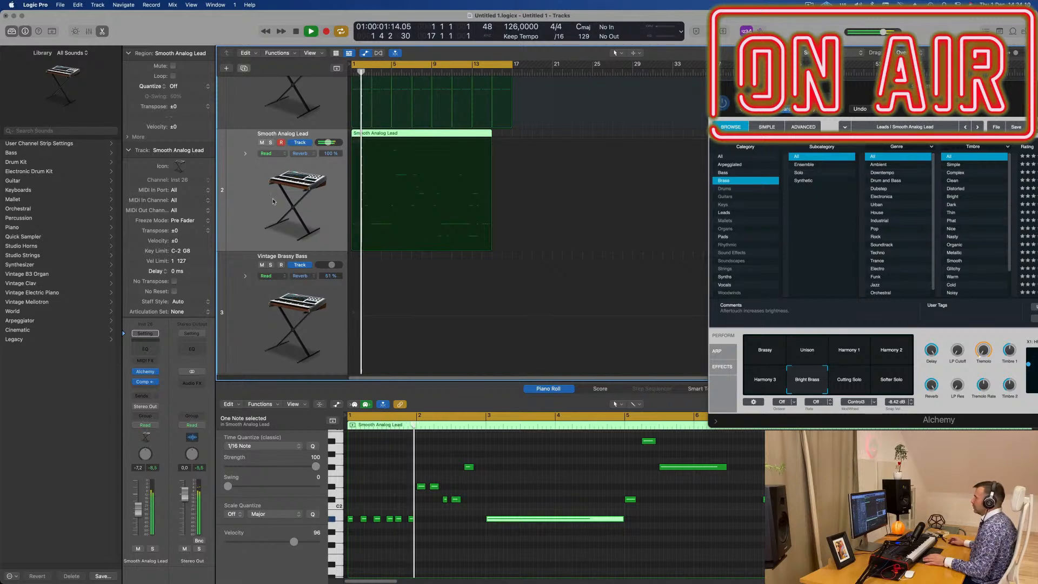
# - Duplicate the Smooth Analog Lead track with its settings and copy the lead region onto it at bar 1
pyautogui.press('super+d')
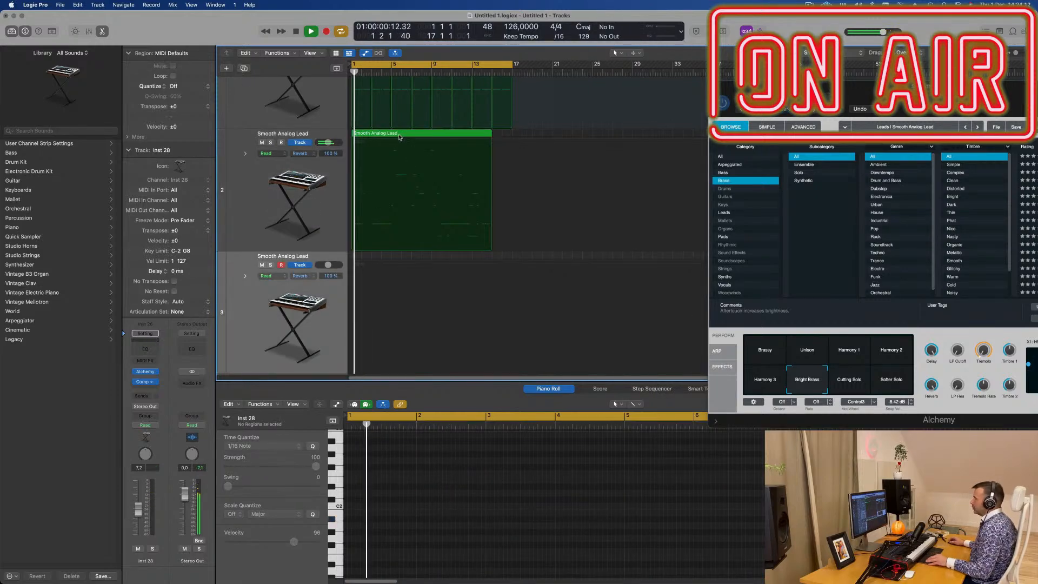
pyautogui.moveTo(399, 137); pyautogui.dragTo(397, 261)
pyautogui.click(505, 519)
pyautogui.press('space')
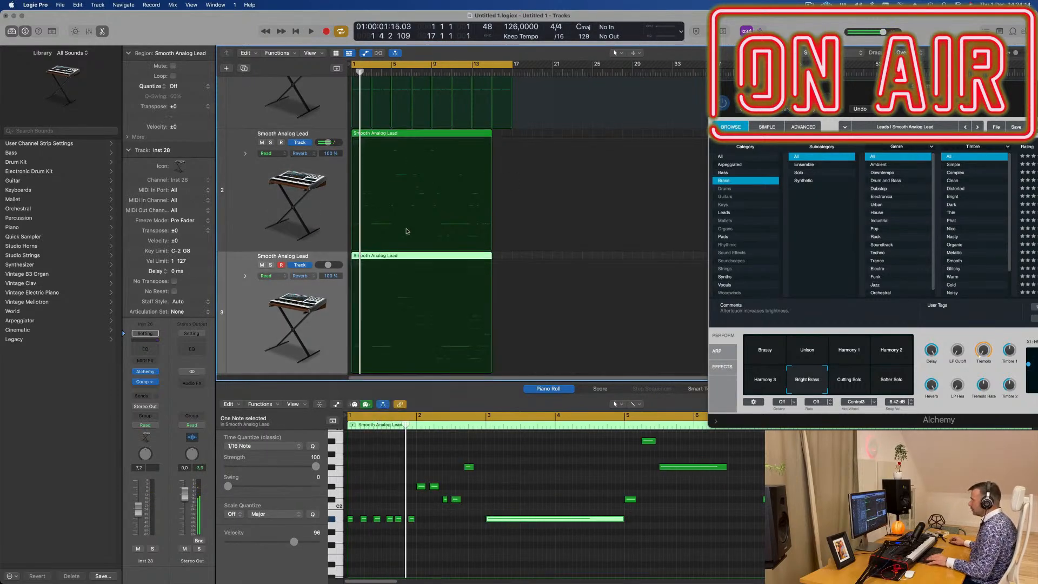
pyautogui.press('Return')
pyautogui.press('space')
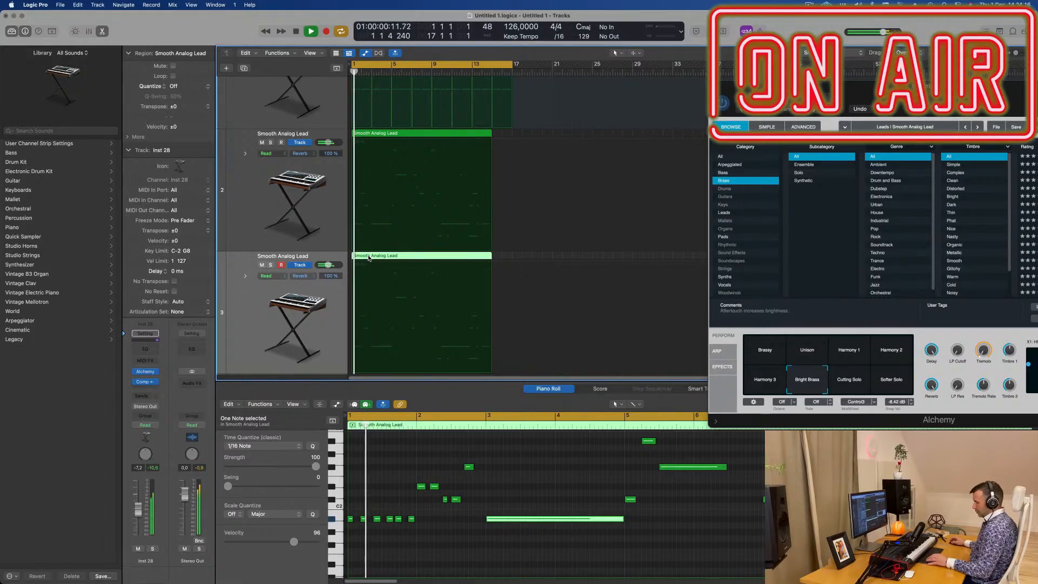
pyautogui.press('space')
# - In the copied lead region, delete the eleven notes before bar 3 and move the two-bar held note to bar 1
pyautogui.click(305, 210)
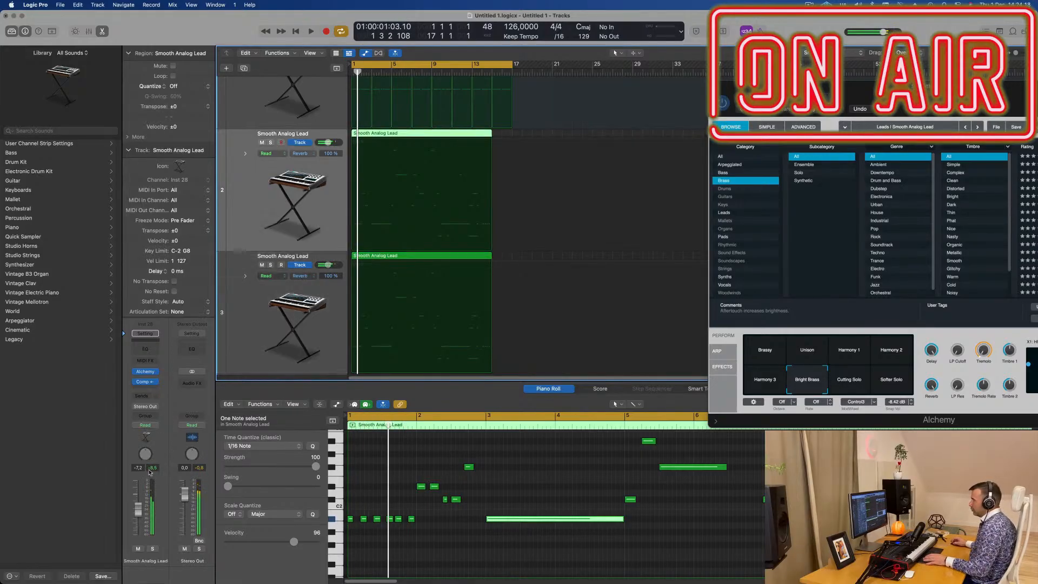
pyautogui.press('space')
pyautogui.press('space')
pyautogui.click(300, 325)
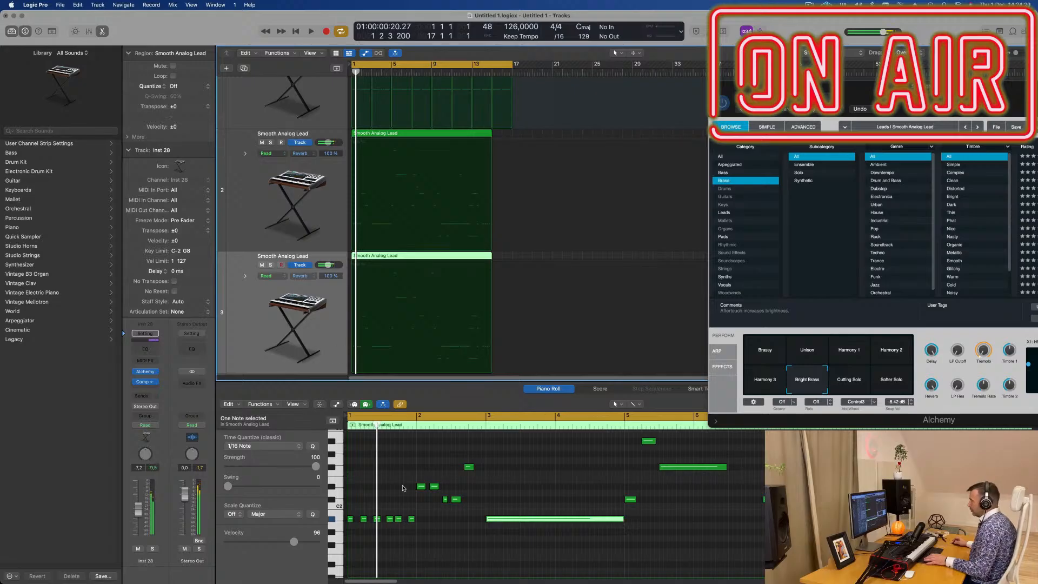
pyautogui.moveTo(479, 465); pyautogui.dragTo(347, 567)
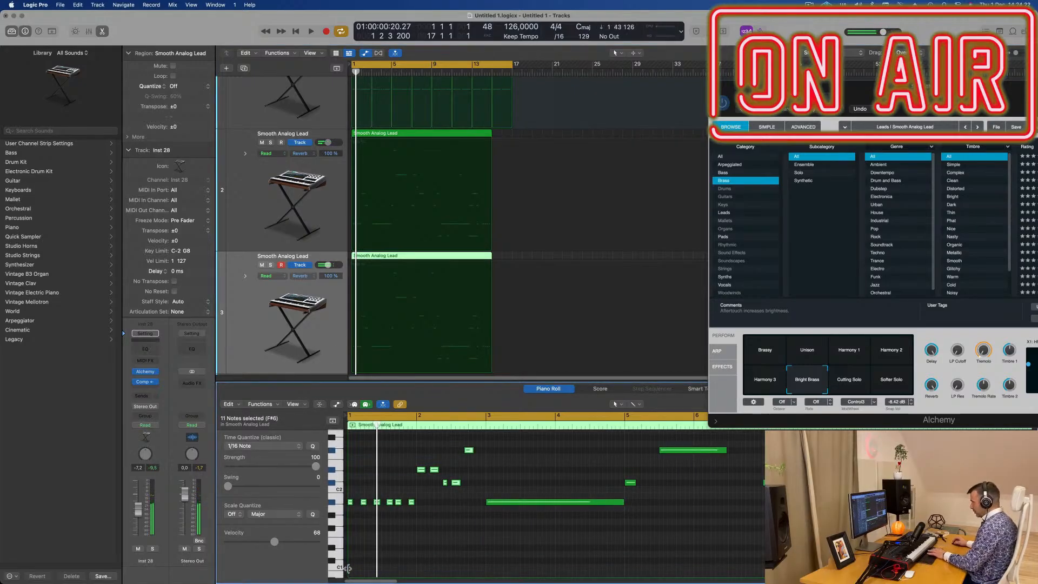
pyautogui.moveTo(509, 504); pyautogui.dragTo(369, 504)
pyautogui.press('space')
pyautogui.scroll(-1, 446, 274)
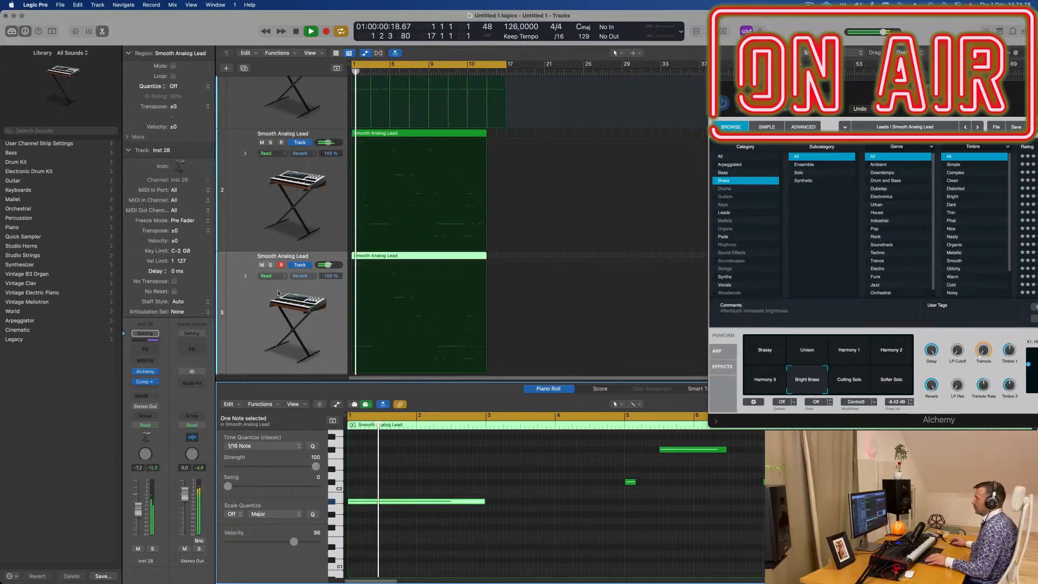
# - Split the copied lead region at bar 3 and delete everything from bar 3 onward on track 3
pyautogui.scroll(-3, 251, 317)
pyautogui.scroll(2, 255, 322)
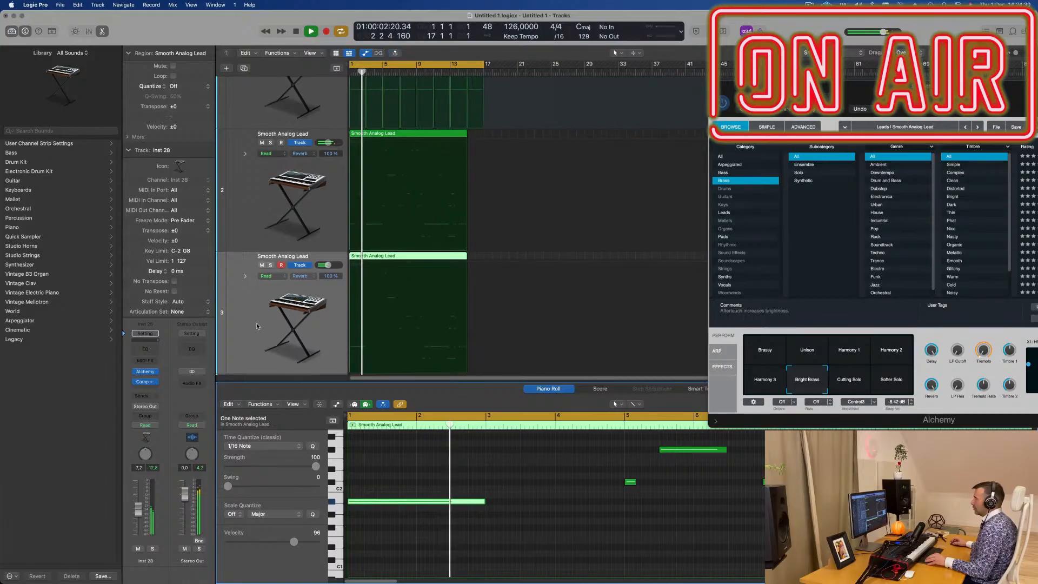
pyautogui.press('Return')
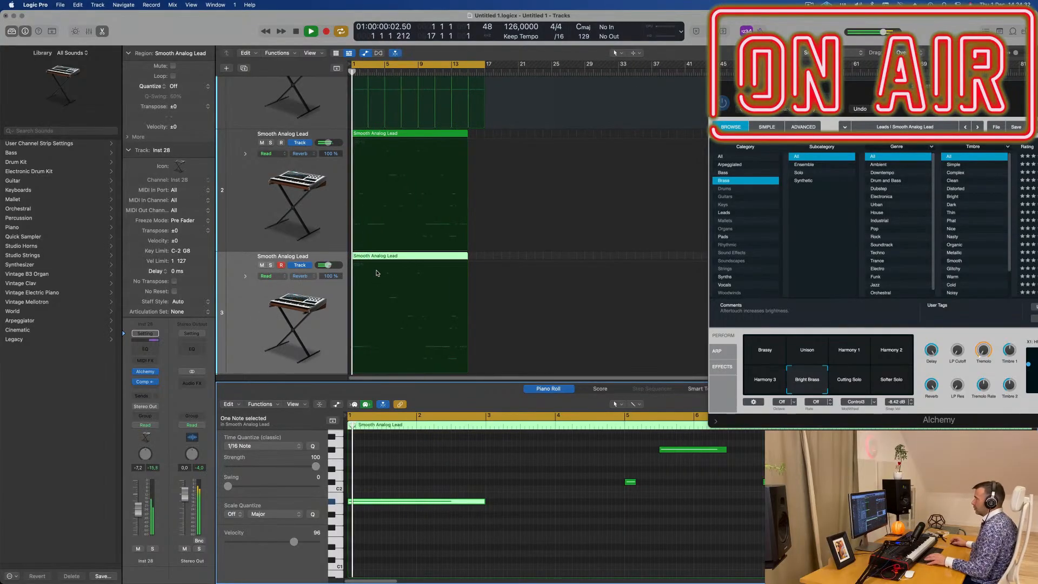
pyautogui.scroll(5, 382, 271)
pyautogui.scroll(3, 413, 265)
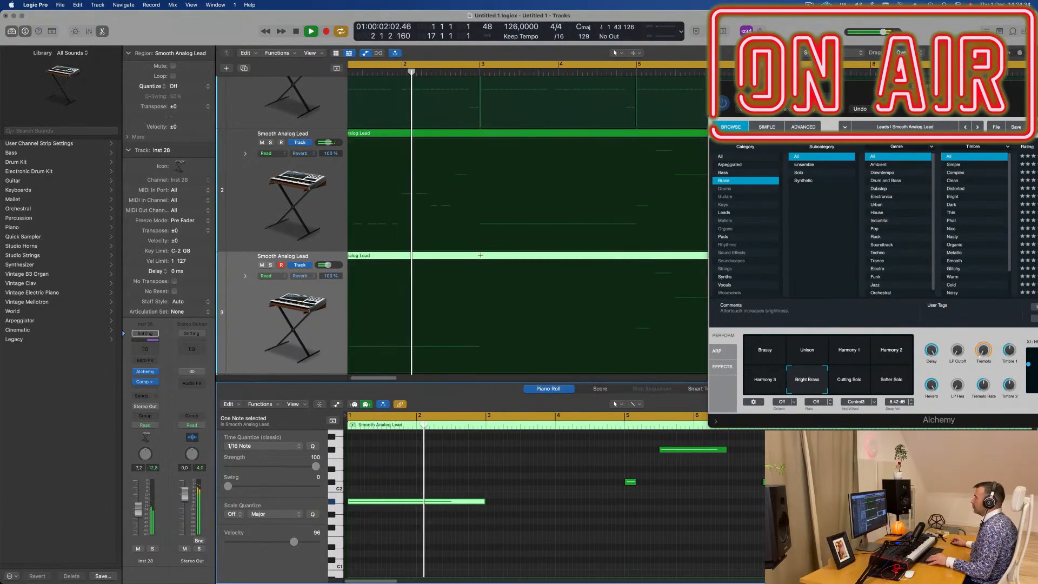
pyautogui.keyDown('super'); pyautogui.doubleClick(480, 265); pyautogui.keyUp('super')
pyautogui.press('Delete')
pyautogui.press('Return')
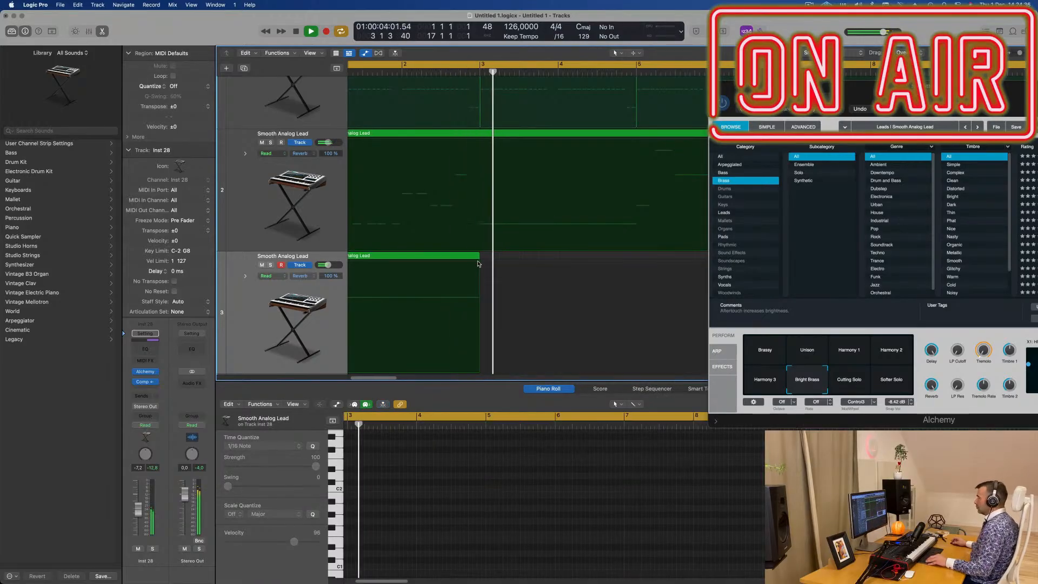
# - Copy the two-bar held-note region on track 3 to bar 3 and play it back
pyautogui.scroll(-3, 432, 257)
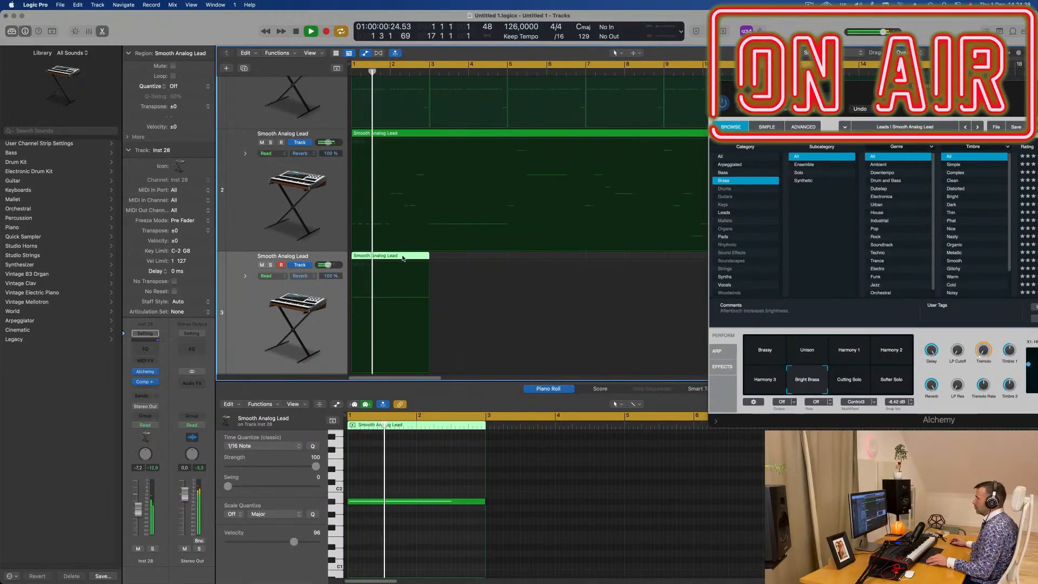
pyautogui.press('space')
pyautogui.scroll(-3, 402, 258)
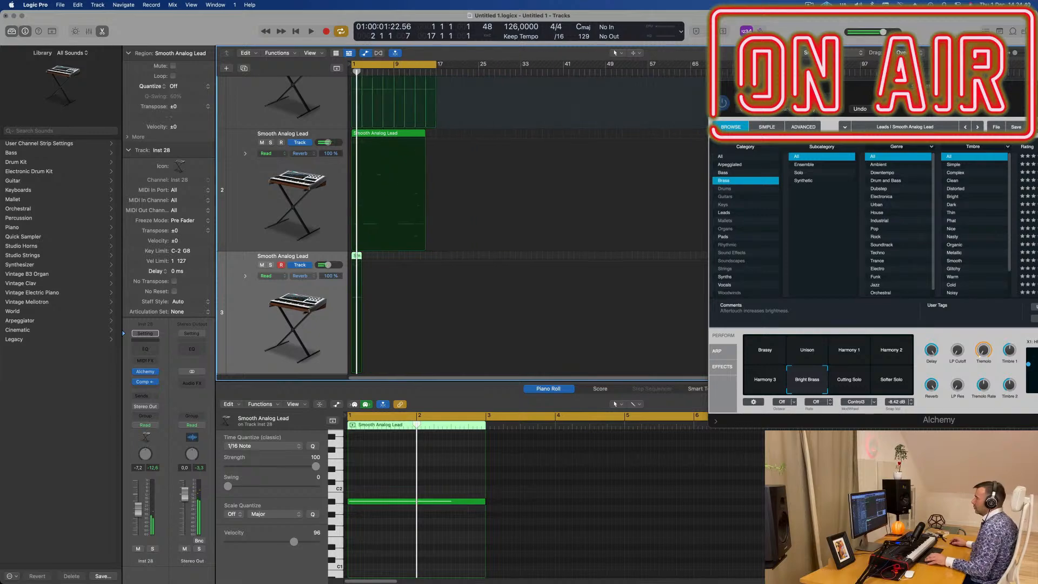
pyautogui.scroll(4, 389, 258)
pyautogui.moveTo(381, 258); pyautogui.dragTo(454, 261)
pyautogui.press('space')
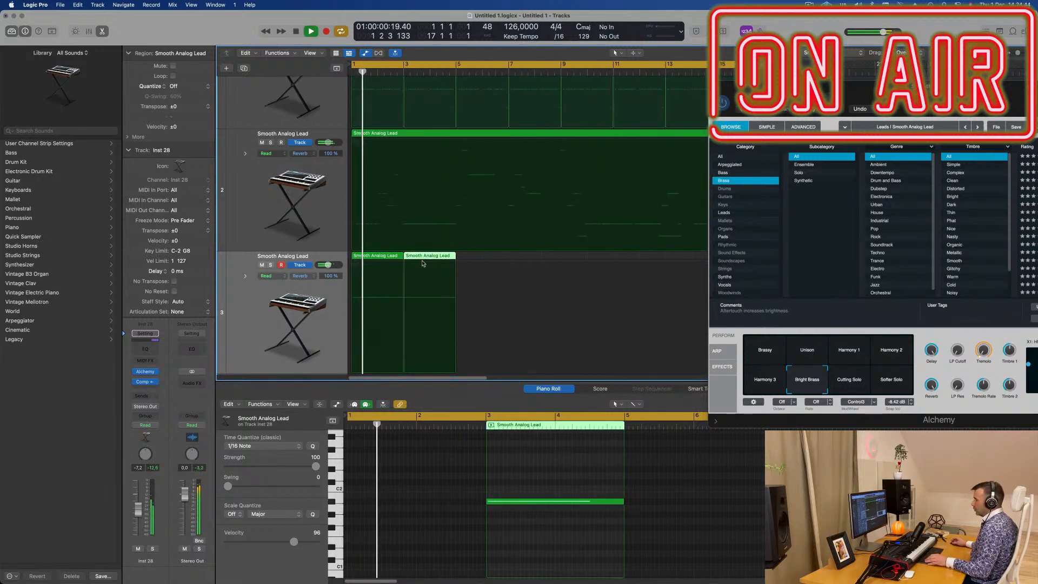
# - Select all regions on track 3, listen to them with the lead, and delete them
pyautogui.click(245, 304)
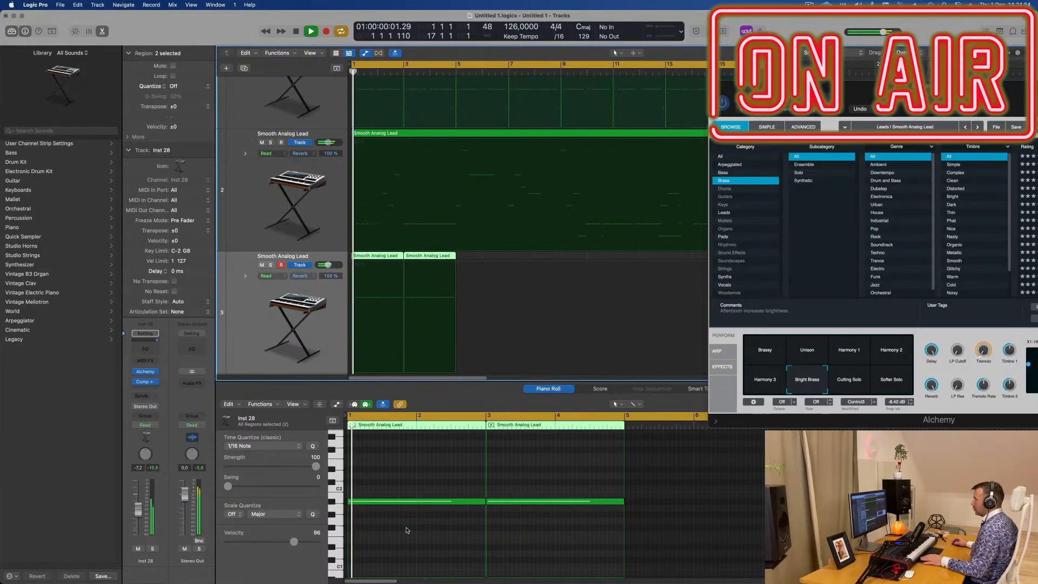
pyautogui.click(466, 501)
pyautogui.press('space')
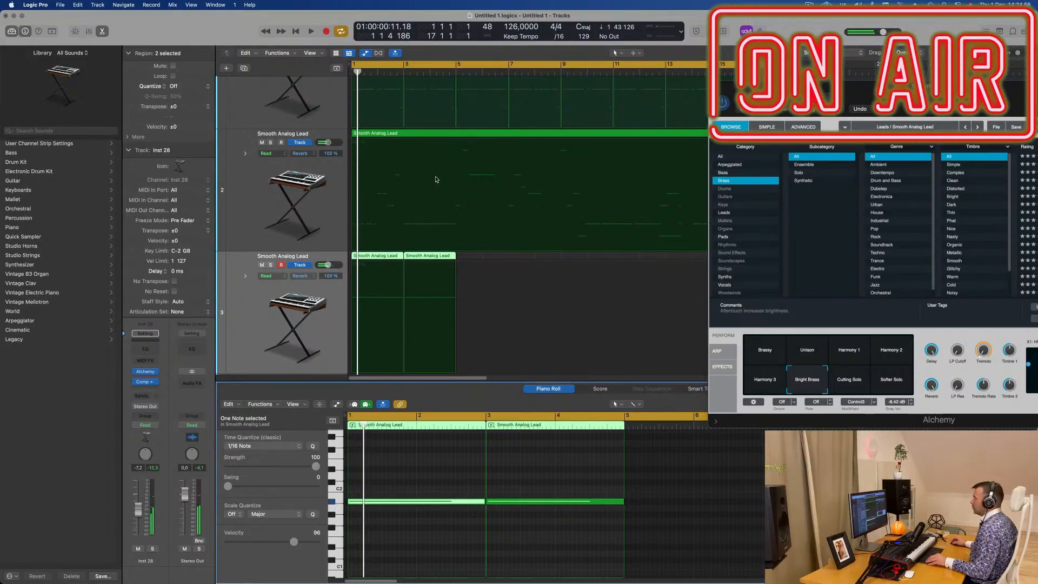
pyautogui.scroll(2, 437, 180)
pyautogui.press('space')
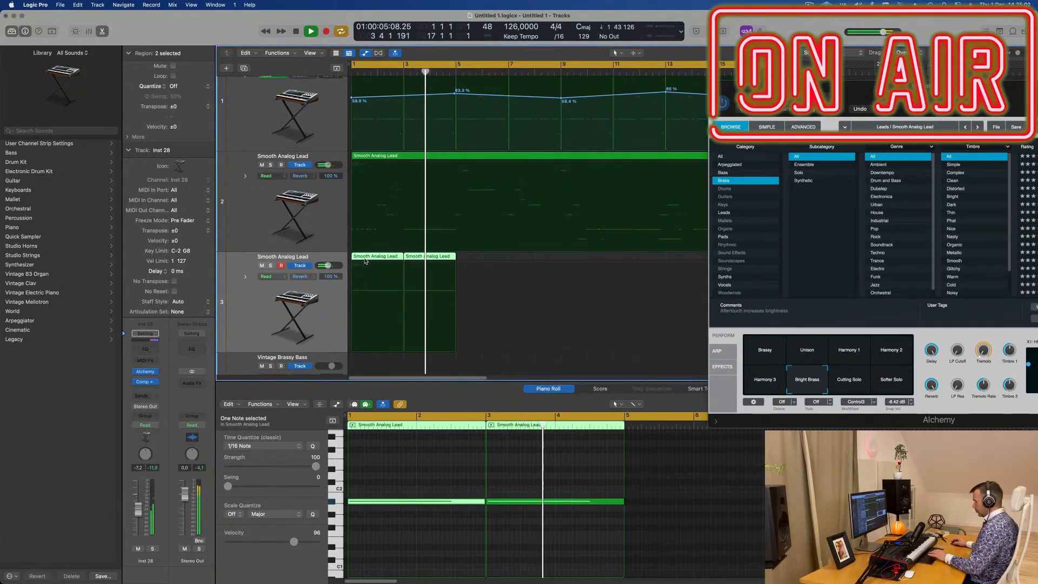
pyautogui.press('Delete')
# - Copy the first two-bar Deep Tech region from track 1 to bar 1 on track 3
pyautogui.scroll(1, 379, 270)
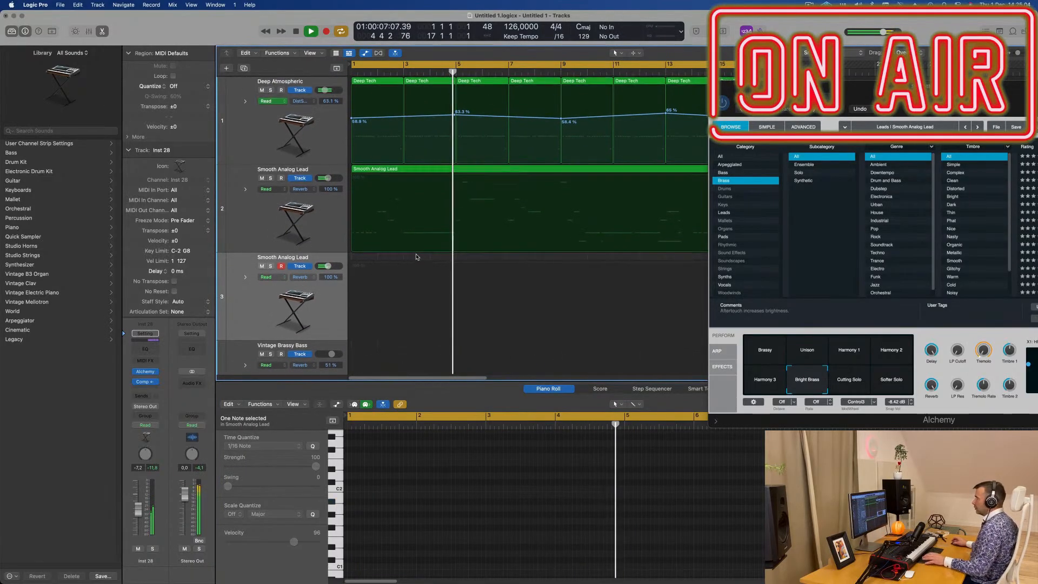
pyautogui.click(385, 82)
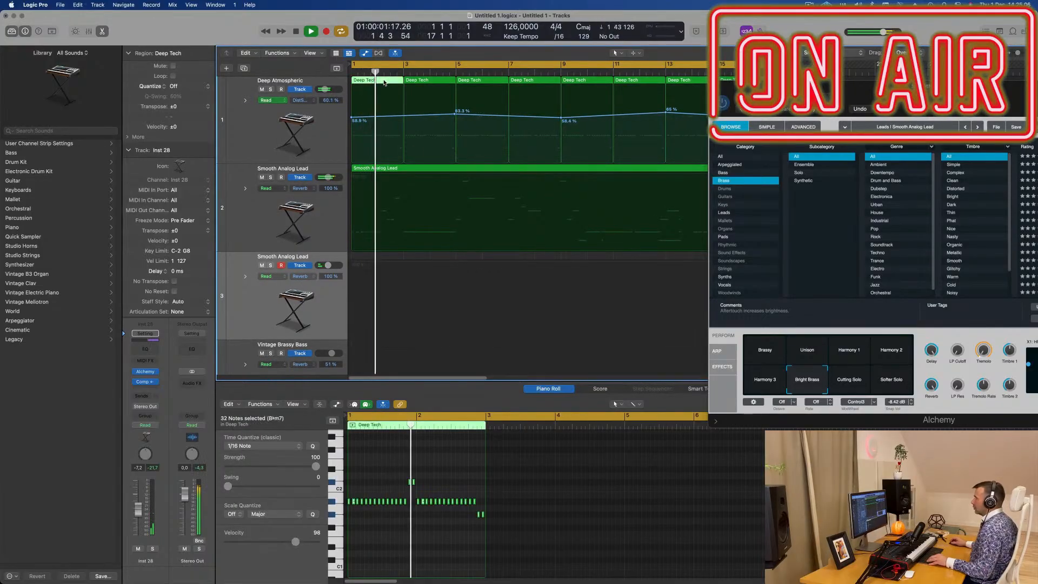
pyautogui.moveTo(384, 82); pyautogui.dragTo(366, 263)
pyautogui.press('space')
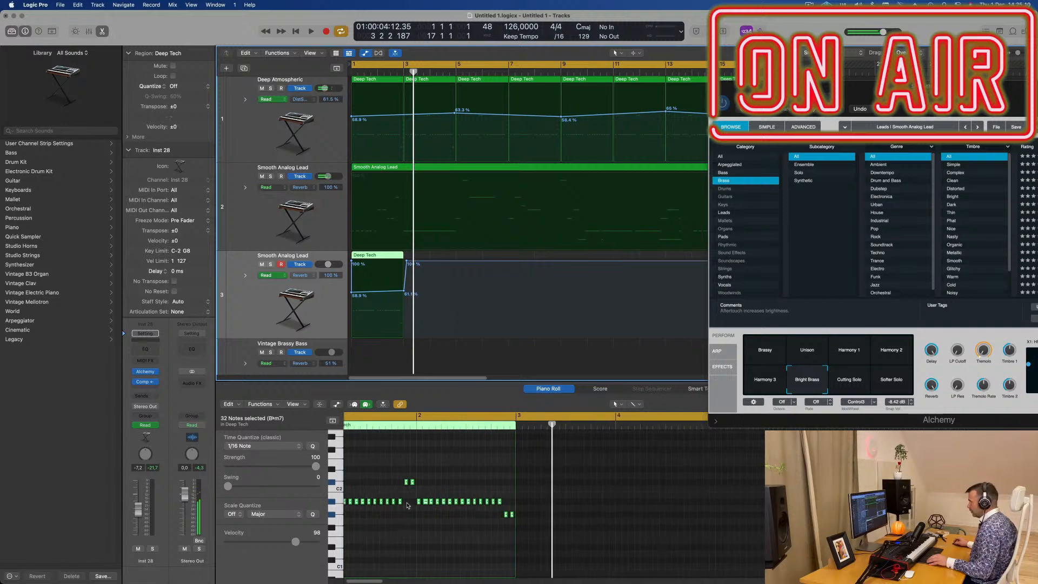
# - In the copied Deep Tech region, delete the repeated notes and lengthen the remaining ones into held notes that fill the two bars
pyautogui.moveTo(407, 506); pyautogui.dragTo(336, 528)
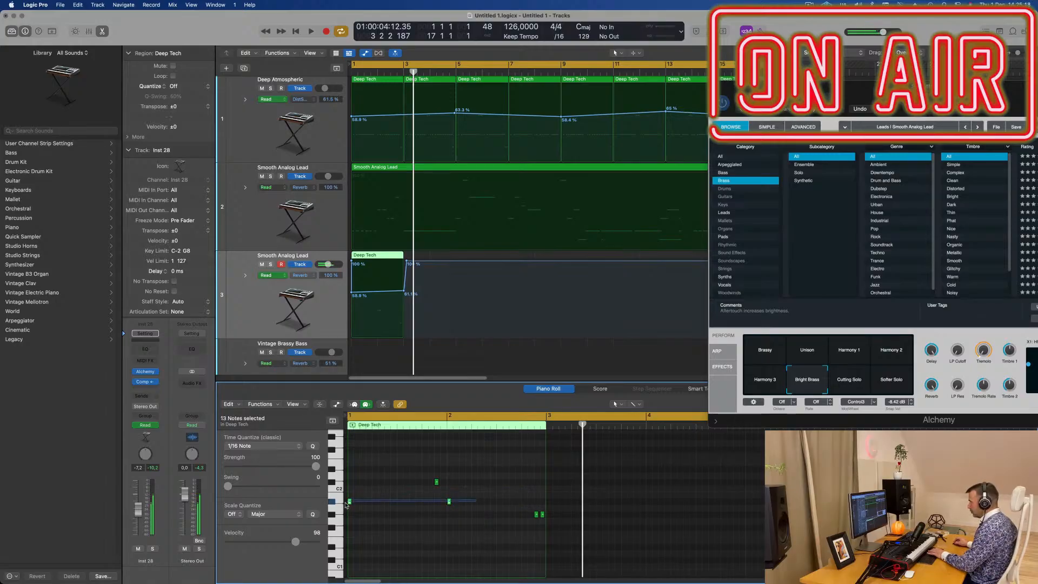
pyautogui.moveTo(350, 501); pyautogui.dragTo(435, 504)
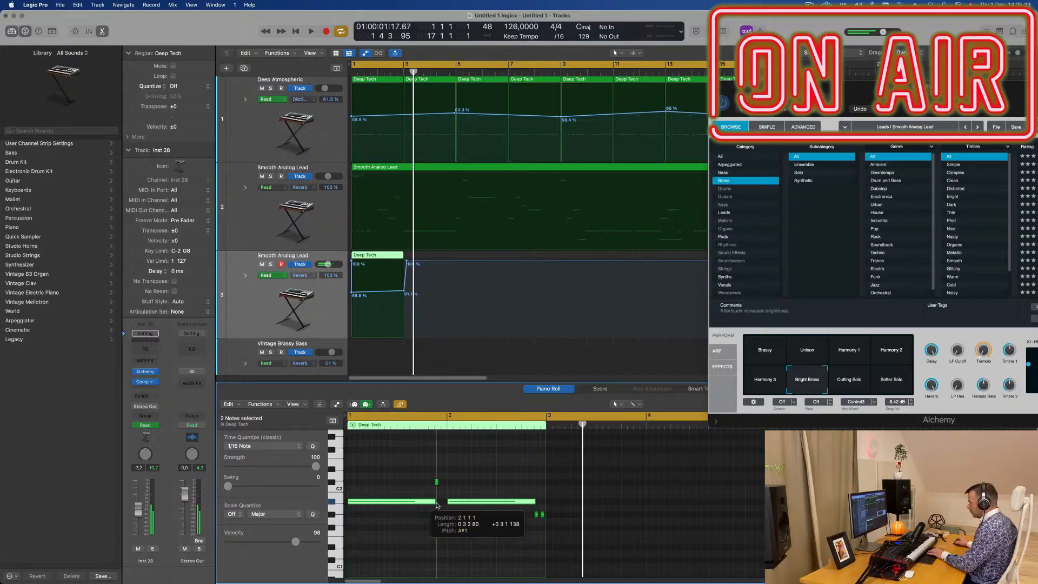
pyautogui.click(437, 481)
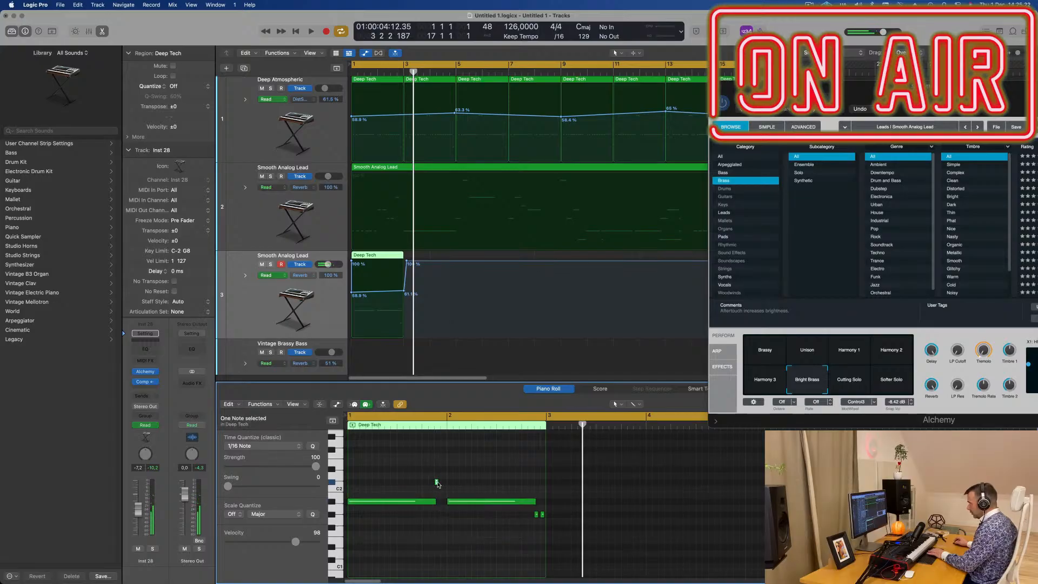
pyautogui.click(438, 482)
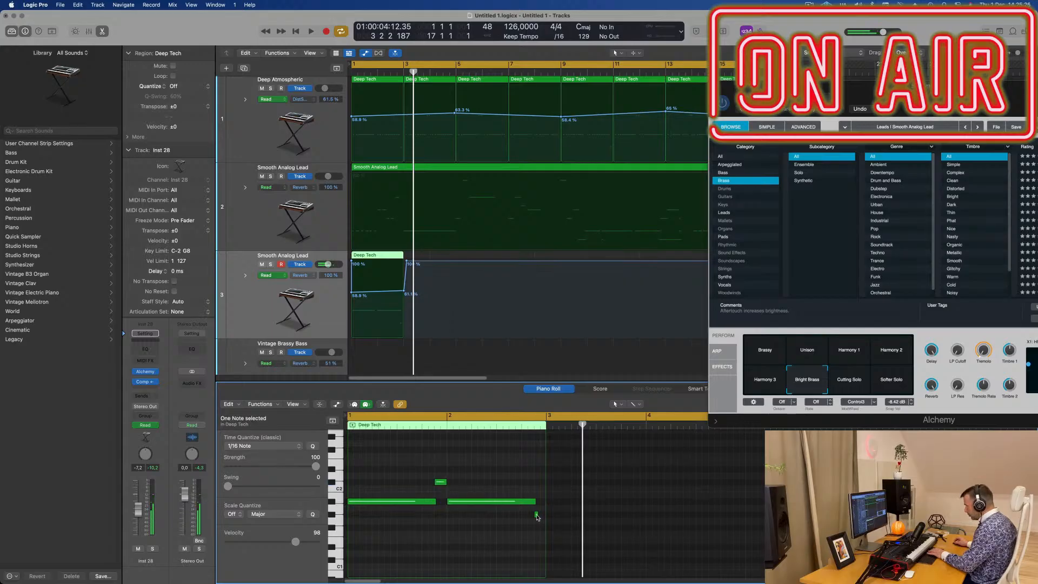
pyautogui.moveTo(537, 514); pyautogui.dragTo(544, 515)
# - Delete the automation on track 3 and play the Deep Tech region back
pyautogui.press('space')
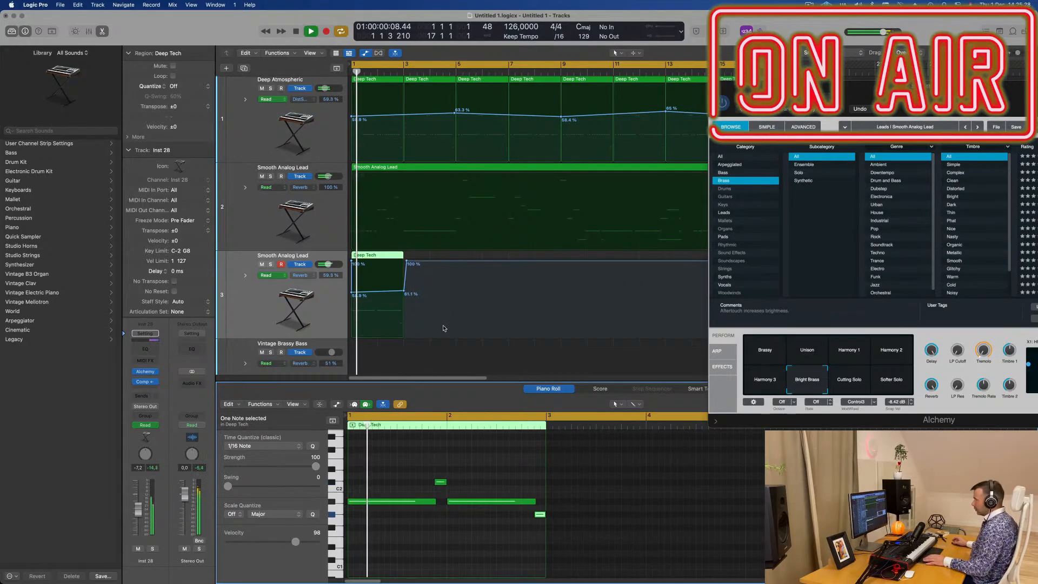
pyautogui.press('space')
pyautogui.press('space')
pyautogui.click(303, 325)
pyautogui.press('ctrl+super+BackSpace')
pyautogui.press('space')
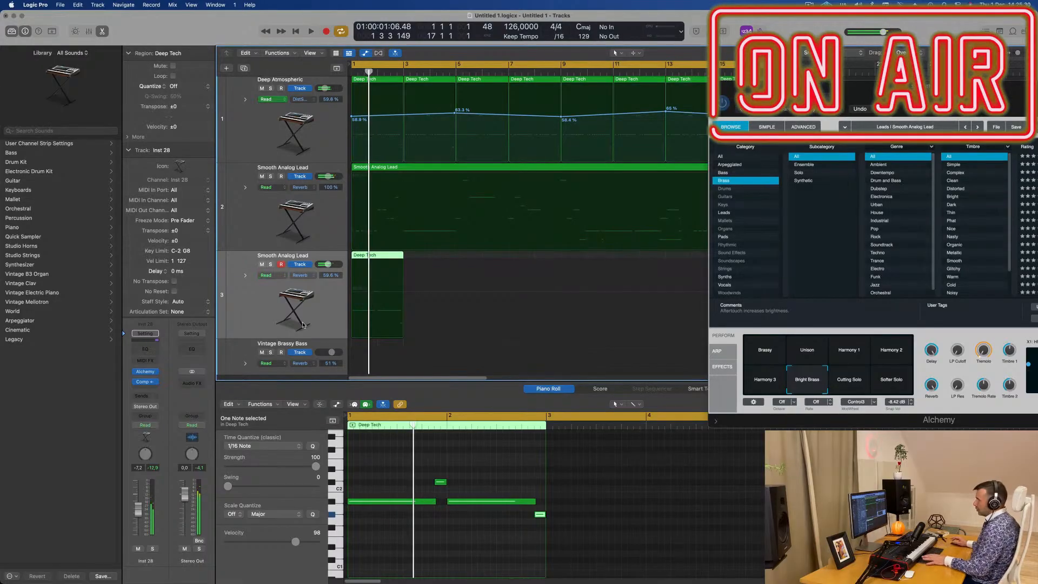
pyautogui.press('space')
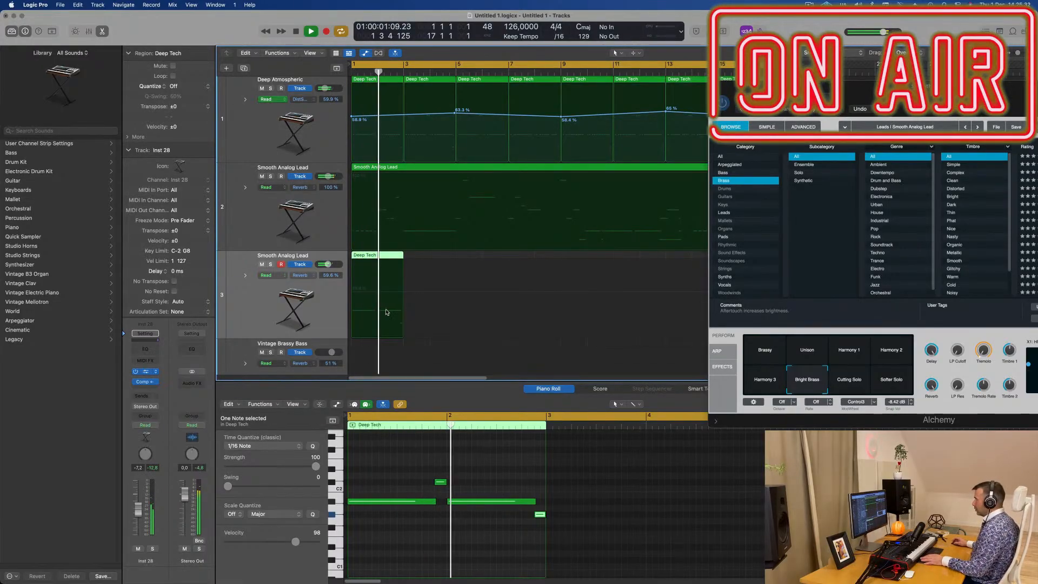
# - Solo track 3 with its Alchemy window open and listen to the held-note region from the start
pyautogui.moveTo(564, 117); pyautogui.dragTo(799, 142)
pyautogui.press('Return')
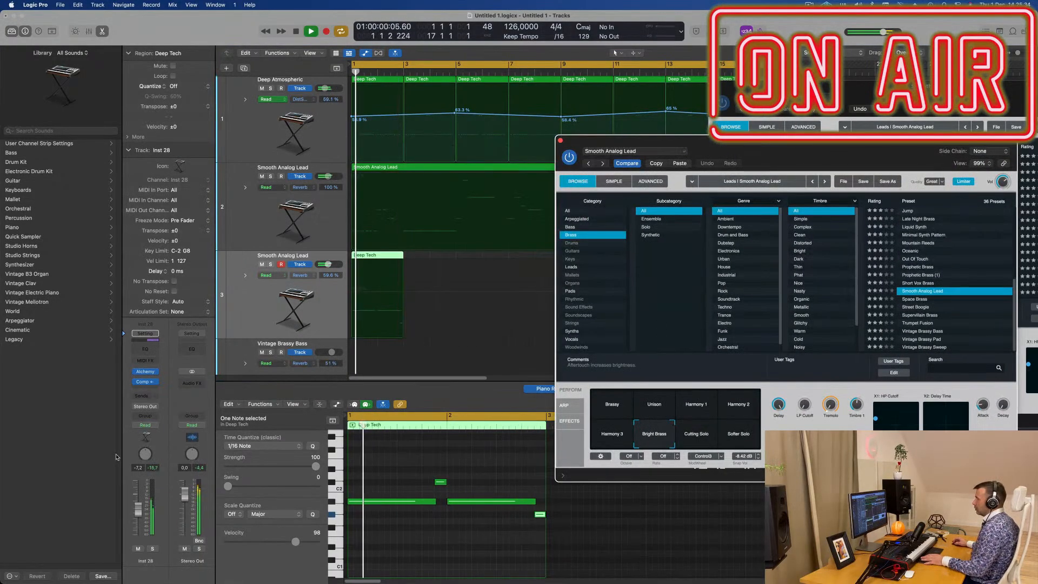
pyautogui.press('Return')
pyautogui.click(152, 549)
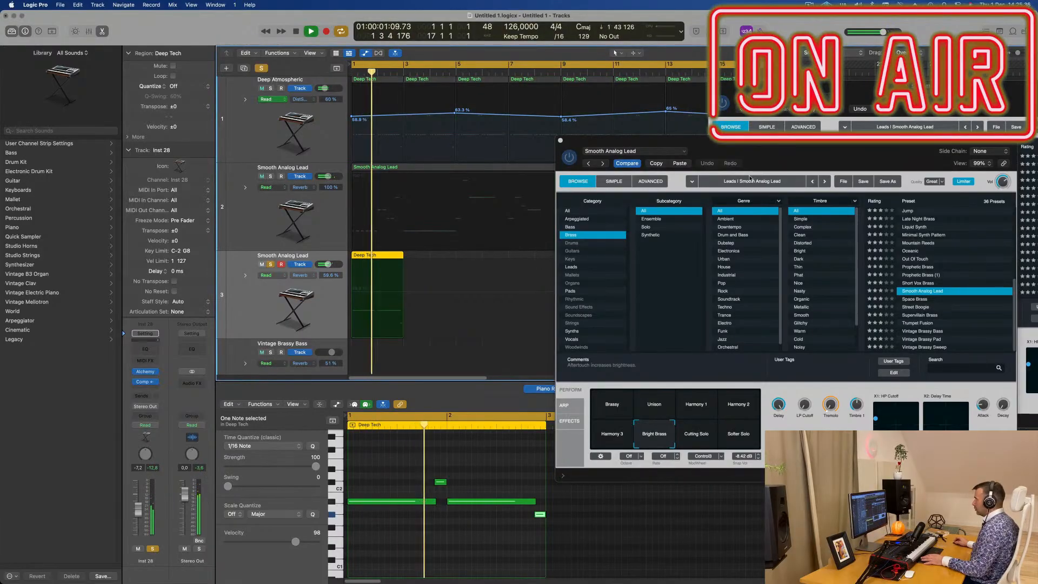
pyautogui.moveTo(799, 147); pyautogui.dragTo(780, 122)
pyautogui.press('Return')
pyautogui.press('space')
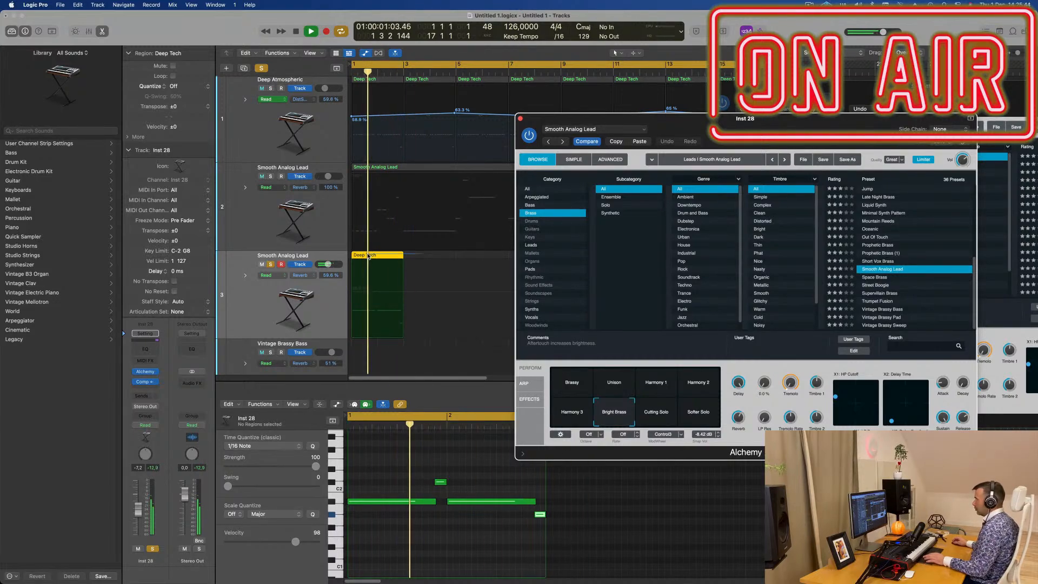
# - Repeat the Deep Tech region at bar 3 on track 3 and move the Alchemy window clear of the Piano Roll
pyautogui.press('super+r')
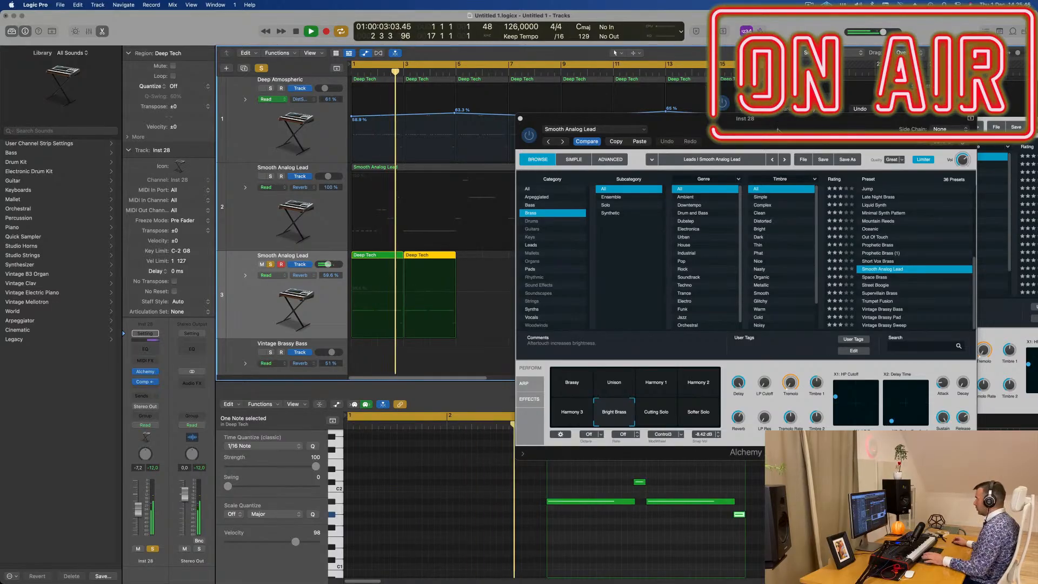
pyautogui.moveTo(811, 120); pyautogui.dragTo(816, 162)
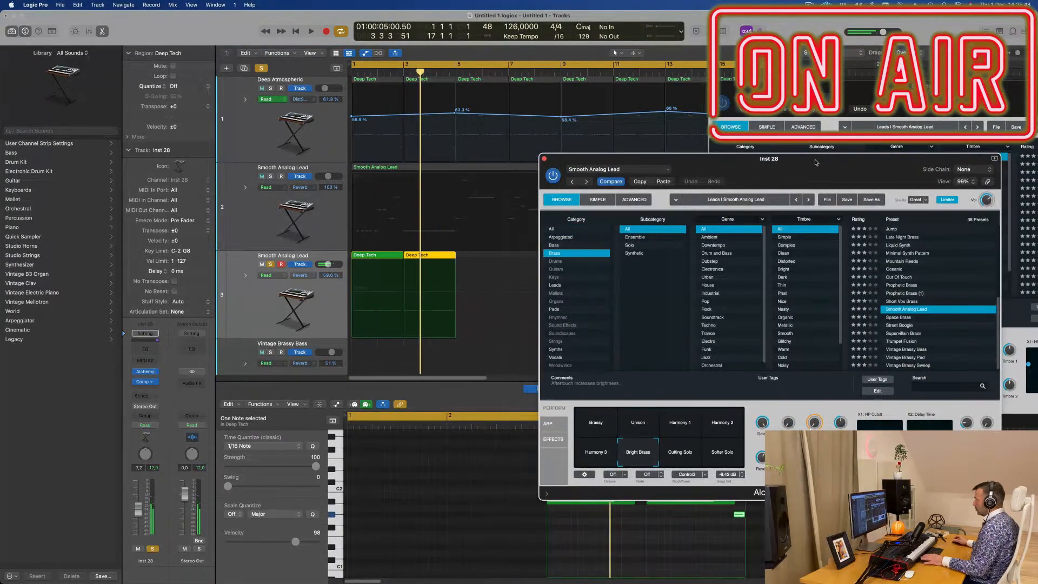
pyautogui.press('Return')
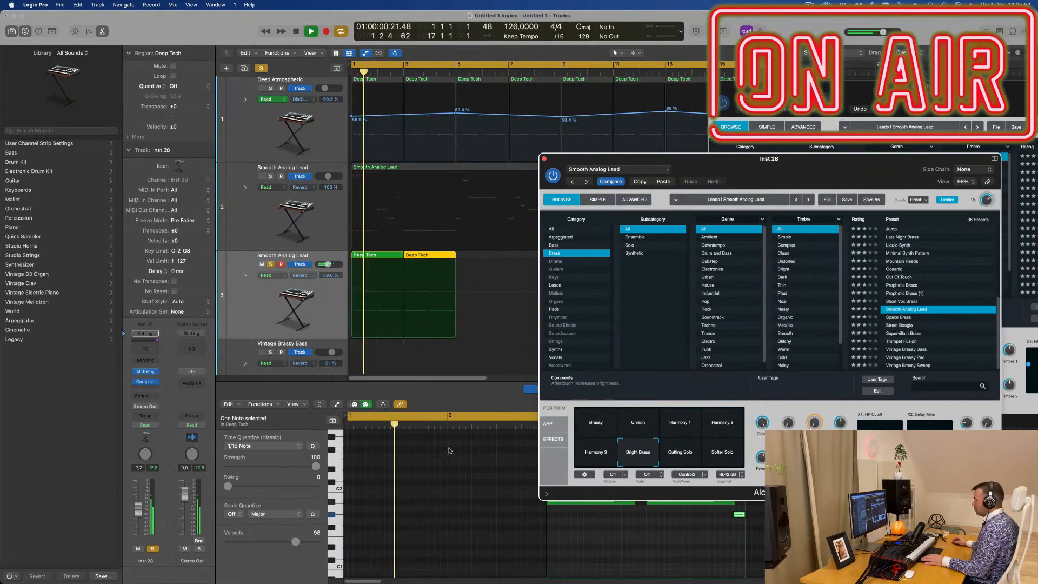
pyautogui.moveTo(660, 143); pyautogui.dragTo(1002, 163)
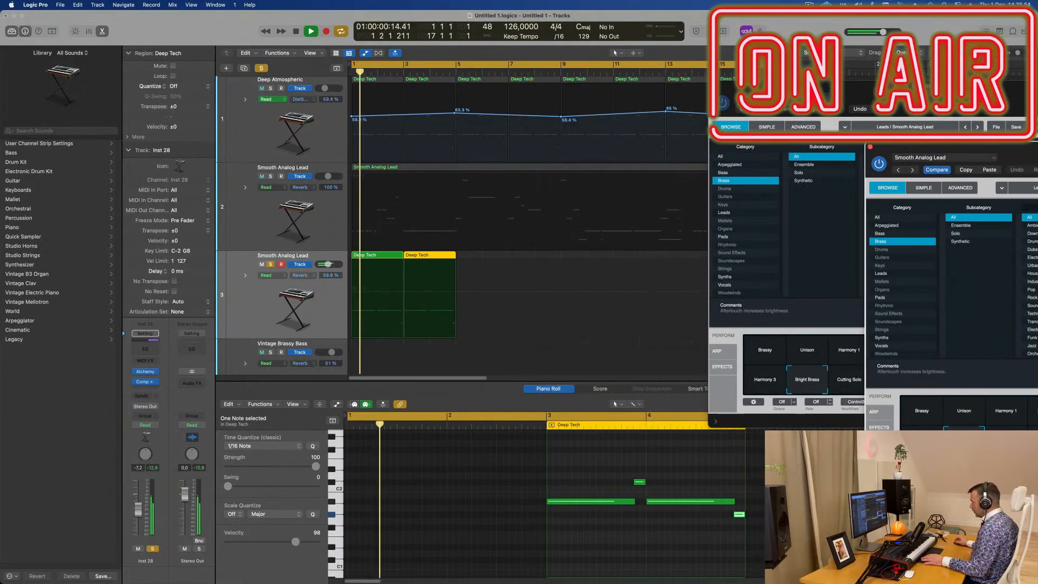
# - In the region at bar 3, extend the ends of the short high note and the last low note slightly
pyautogui.click(647, 501)
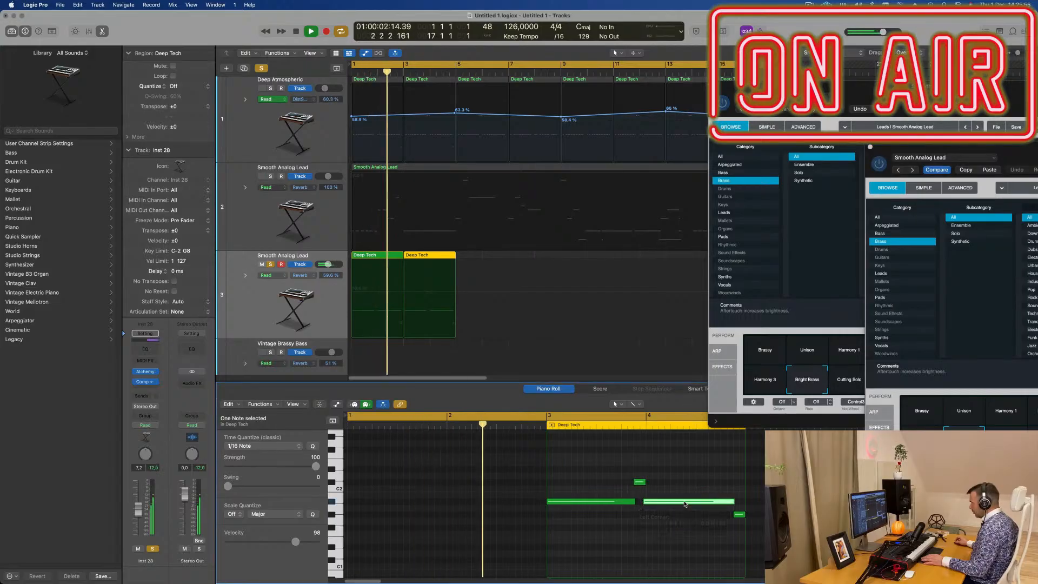
pyautogui.moveTo(644, 484); pyautogui.dragTo(650, 485)
pyautogui.moveTo(744, 516); pyautogui.dragTo(751, 517)
pyautogui.click(678, 461)
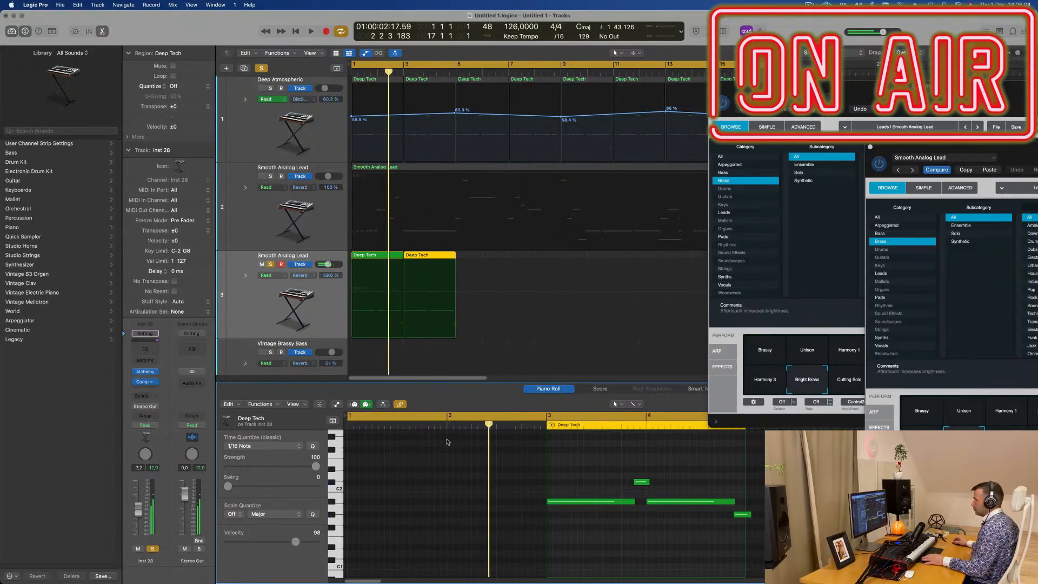
# - Replace the region at bar 1 on track 3 with the edited region from bar 3
pyautogui.click(386, 255)
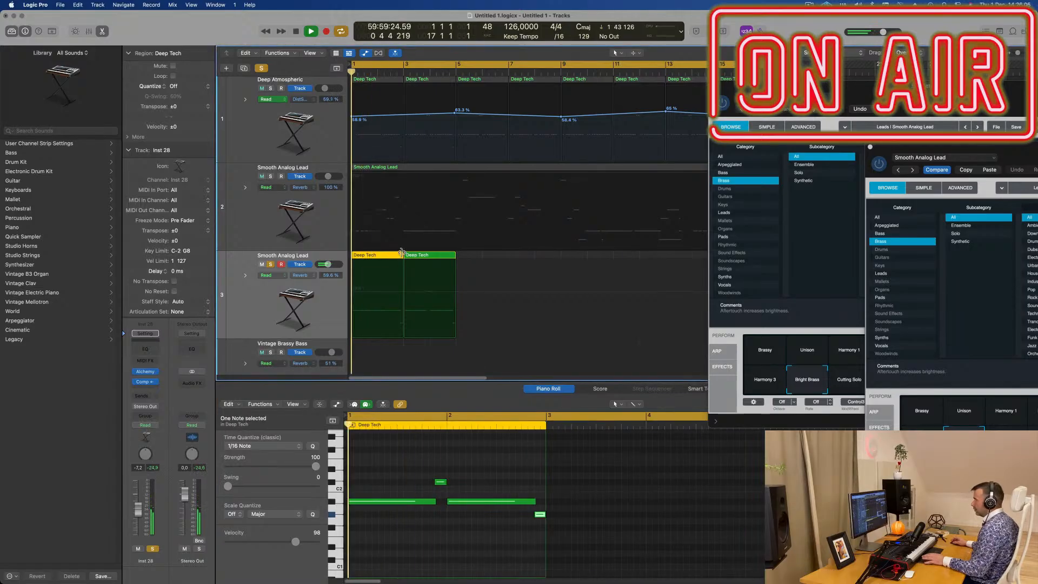
pyautogui.moveTo(405, 254); pyautogui.dragTo(375, 259)
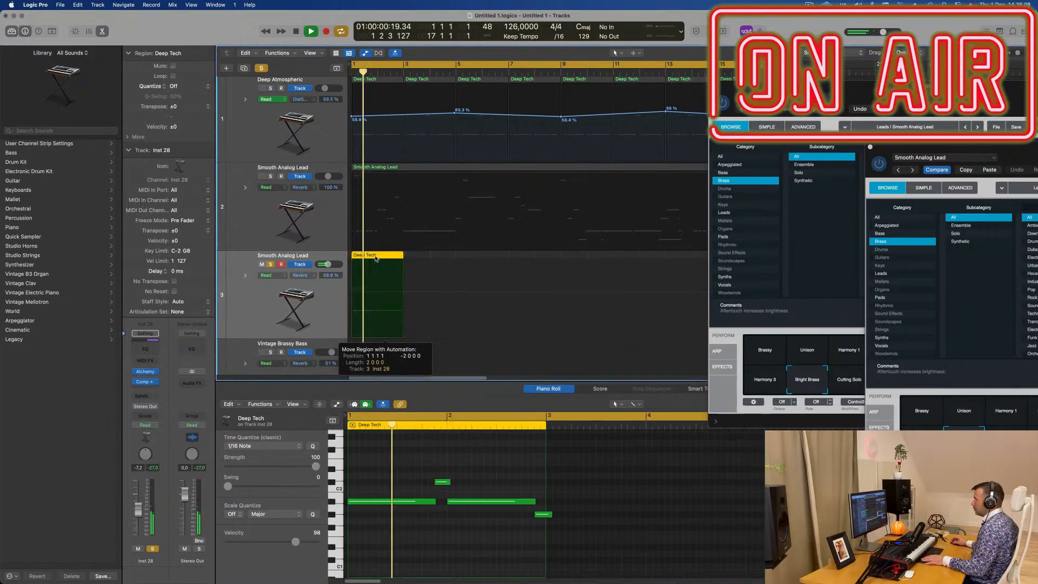
pyautogui.scroll(-1, 408, 288)
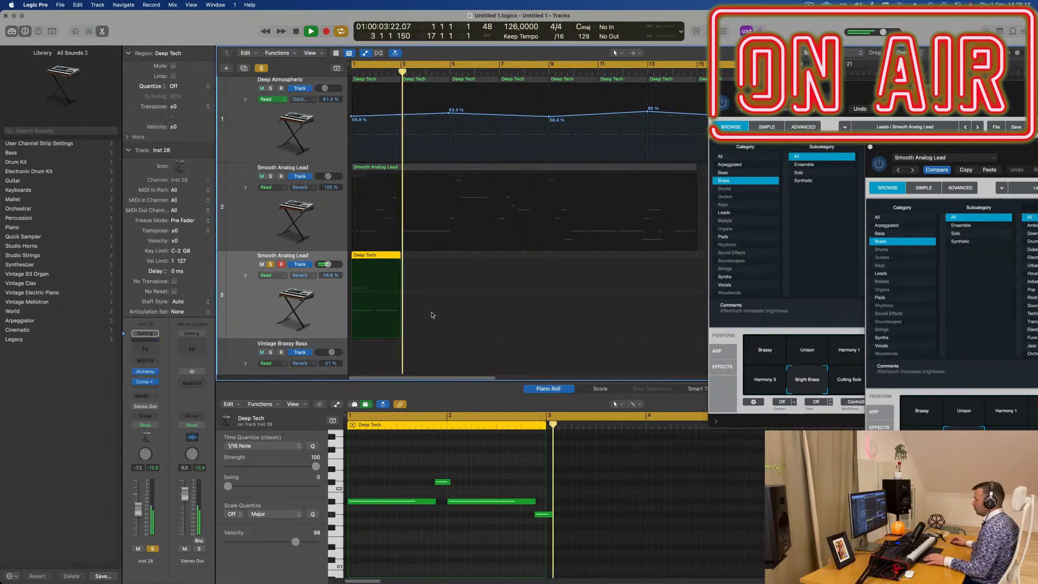
# - Repeat the edited Deep Tech region at bar 3 on track 3 and listen to both regions
pyautogui.press('space')
pyautogui.press('space')
pyautogui.press('super+r')
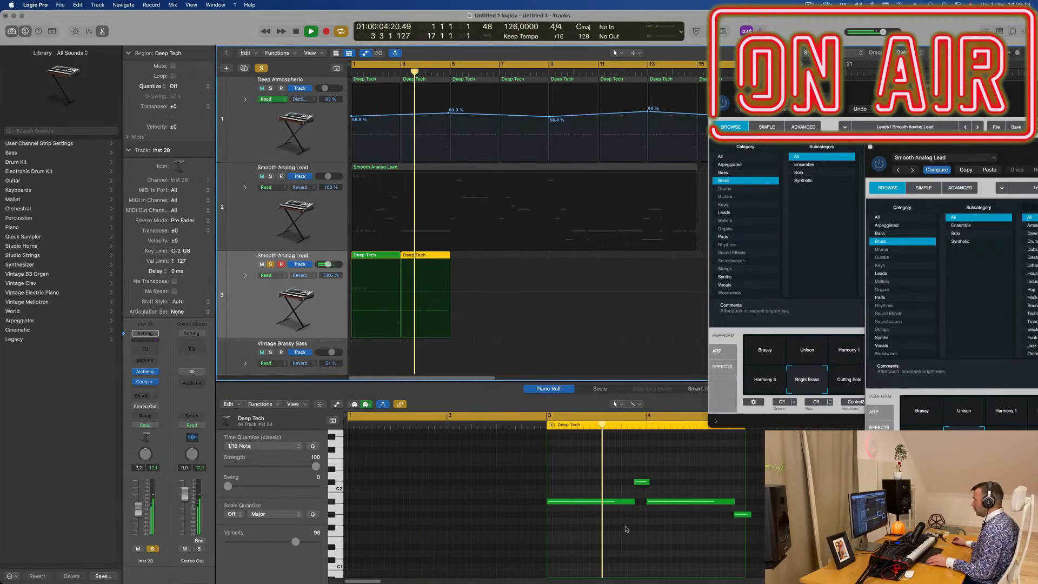
pyautogui.scroll(-2, 540, 517)
pyautogui.scroll(-1, 510, 512)
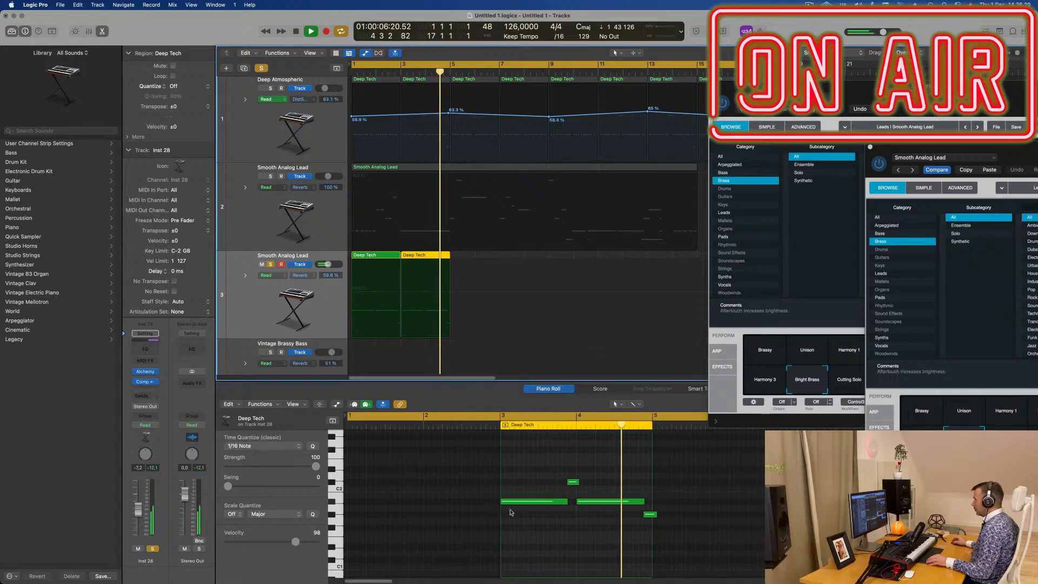
pyautogui.press('space')
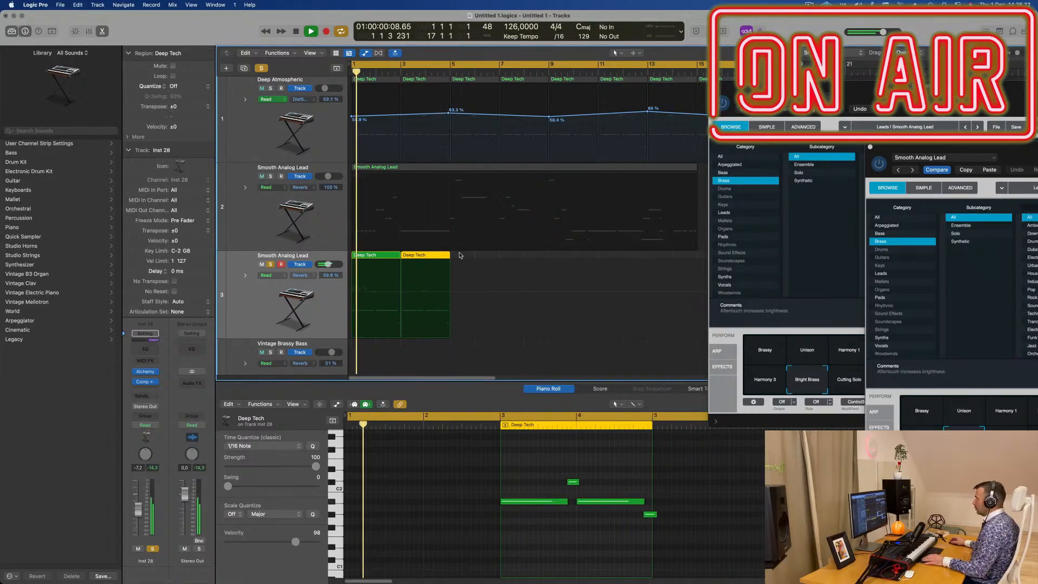
# - Join the two Deep Tech regions on track 3 into one and trim the last low note to end at bar 5
pyautogui.moveTo(459, 254); pyautogui.dragTo(344, 256)
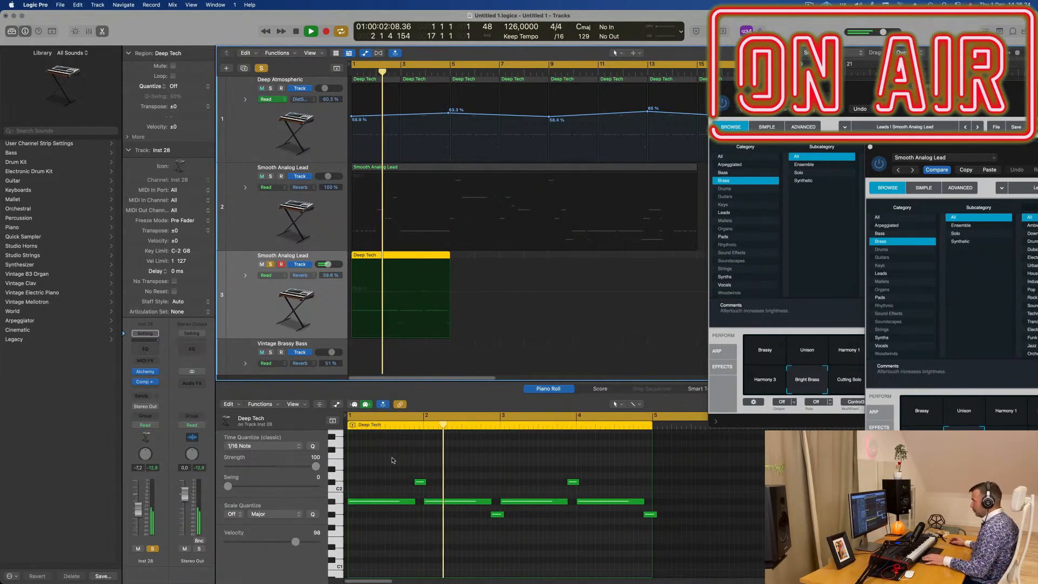
pyautogui.press('super+j')
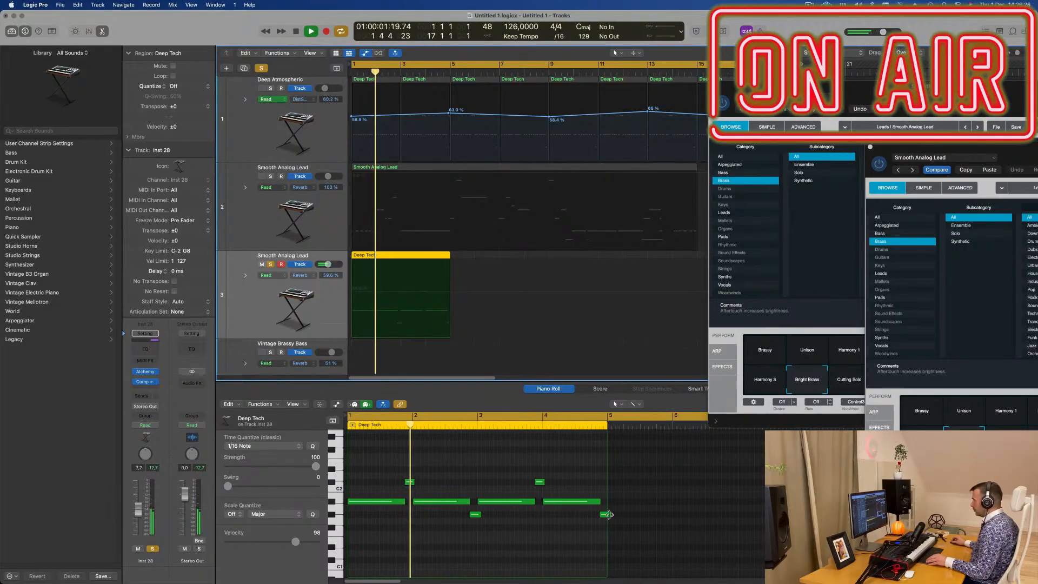
pyautogui.moveTo(609, 514); pyautogui.dragTo(606, 514)
pyautogui.press('space')
pyautogui.press('space')
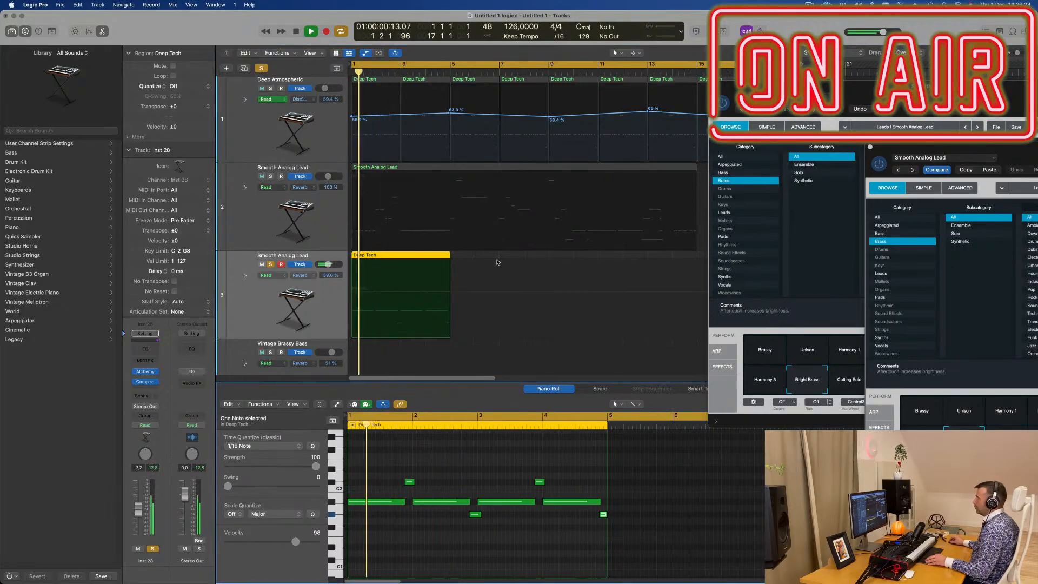
# - Turn off solo on track 3 and play the joined region together with the other tracks
pyautogui.scroll(-1, 419, 247)
pyautogui.scroll(-1, 414, 248)
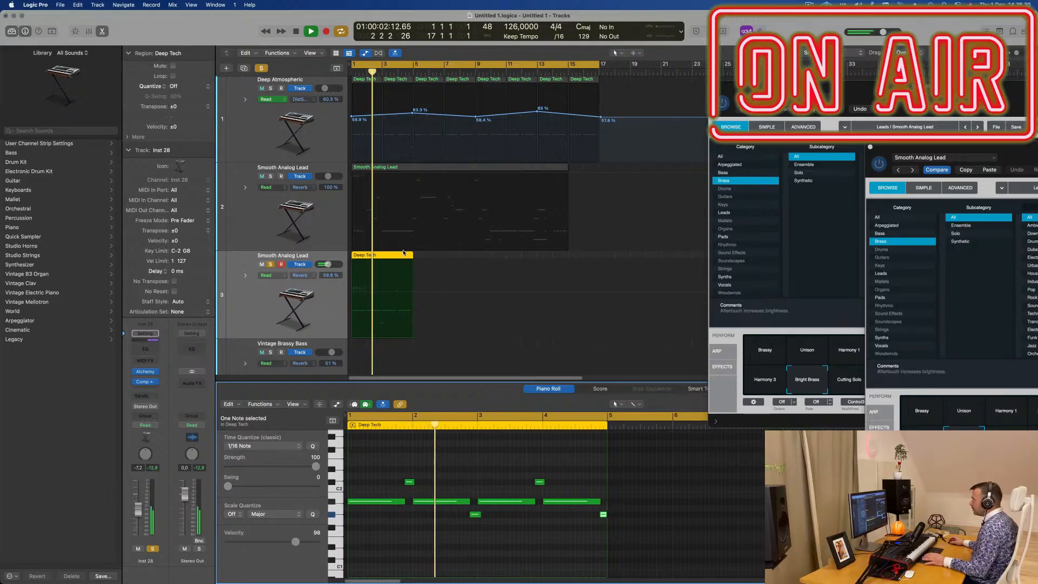
pyautogui.press('space')
pyautogui.press('space')
pyautogui.press('space')
pyautogui.click(270, 265)
pyautogui.press('space')
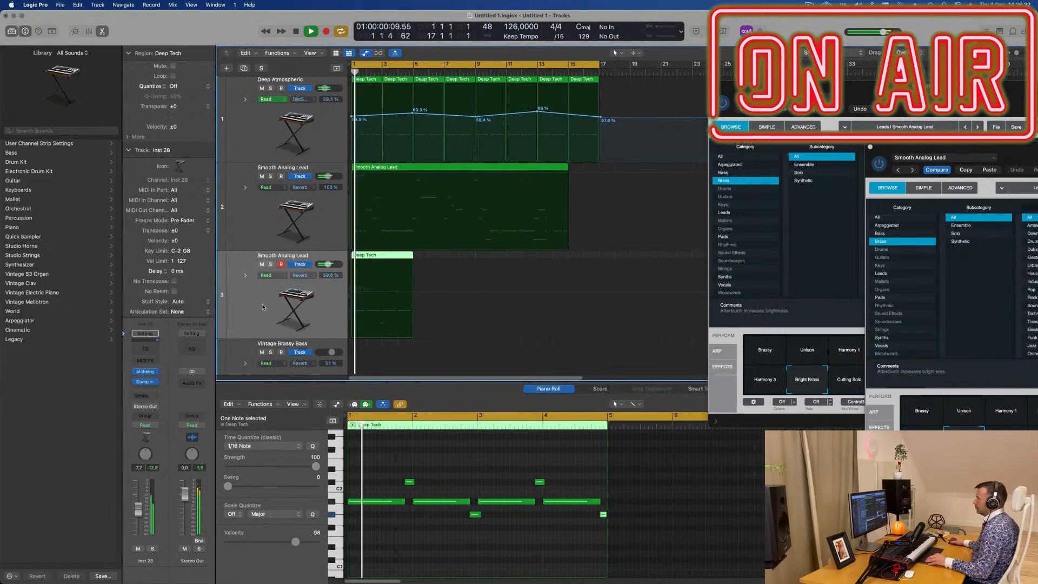
# - Close the Alchemy window titled Smooth Analog Lead while the arrangement plays
pyautogui.scroll(2, 378, 240)
pyautogui.scroll(-2, 378, 241)
pyautogui.moveTo(709, 83); pyautogui.dragTo(491, 128)
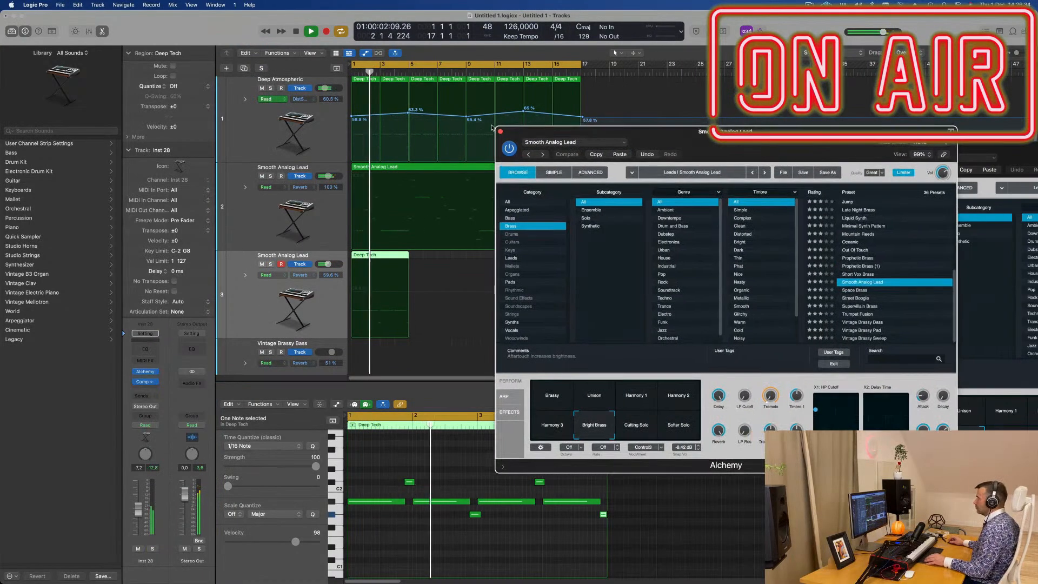
pyautogui.click(500, 131)
pyautogui.scroll(2, 518, 258)
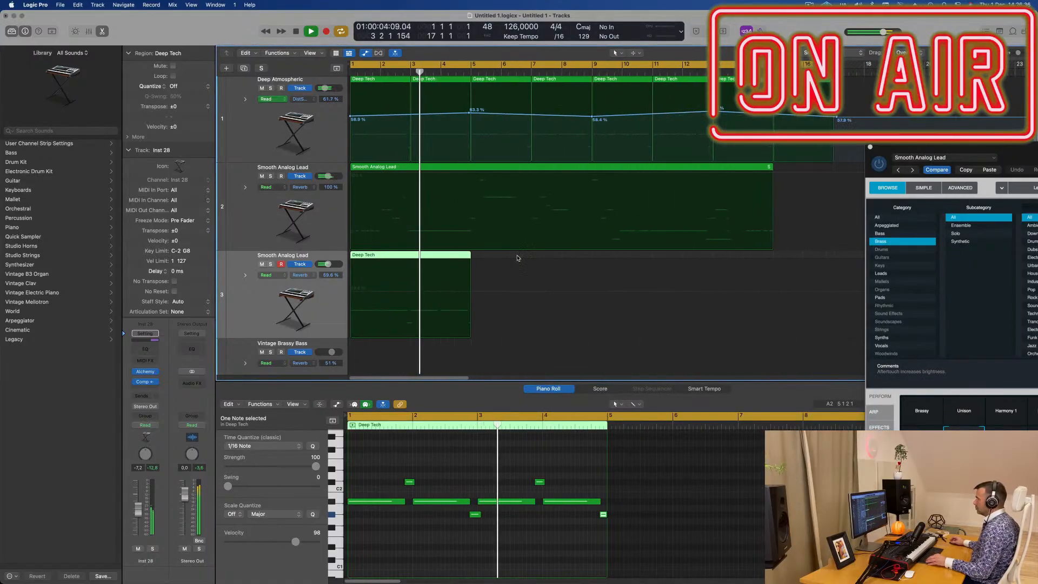
pyautogui.scroll(-1, 517, 258)
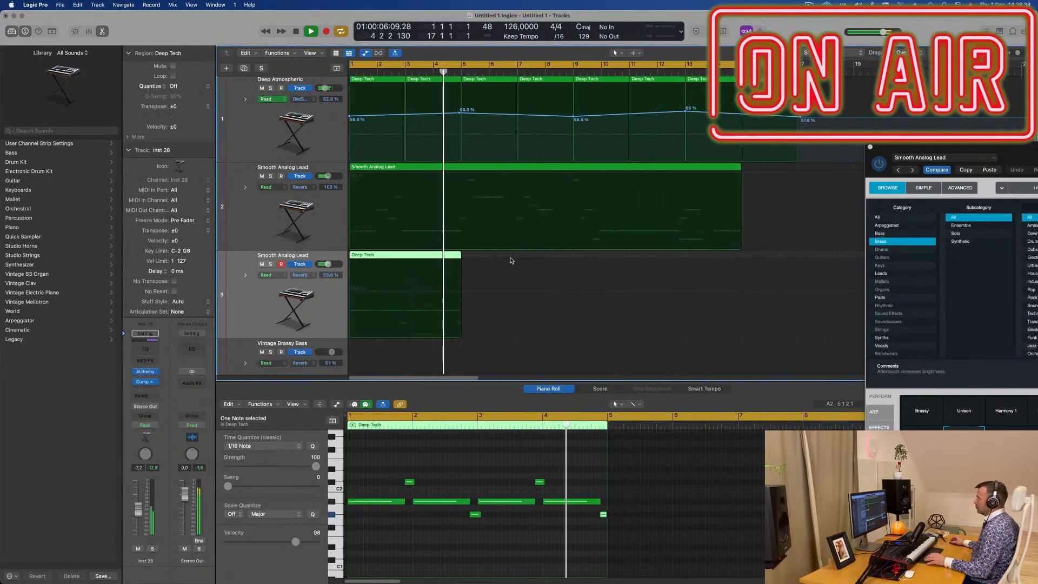
# - Play from the start and toggle mute on track 3 to compare the mix with and without it
pyautogui.press('Return')
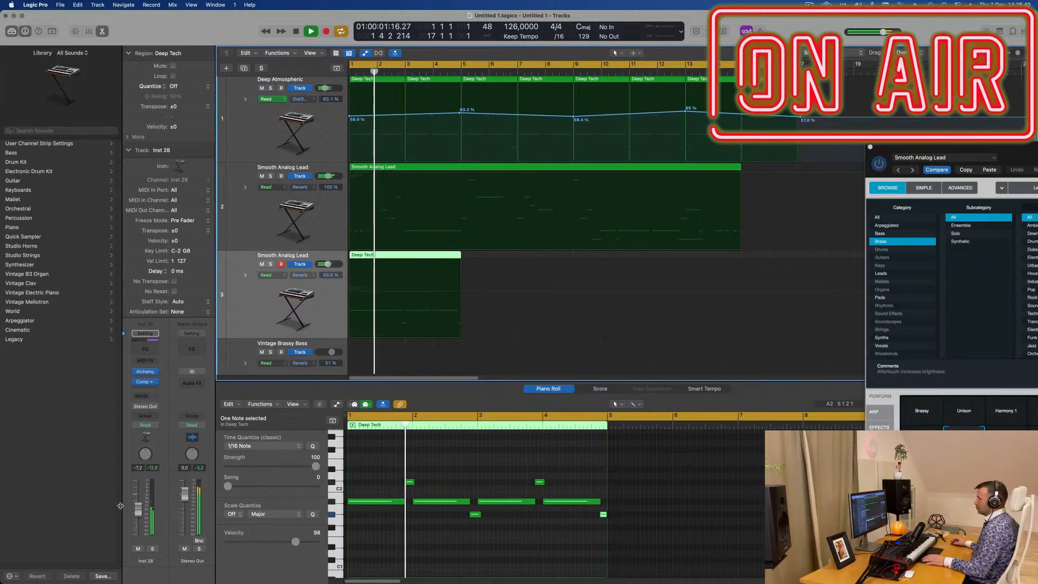
pyautogui.click(138, 549)
pyautogui.click(138, 549)
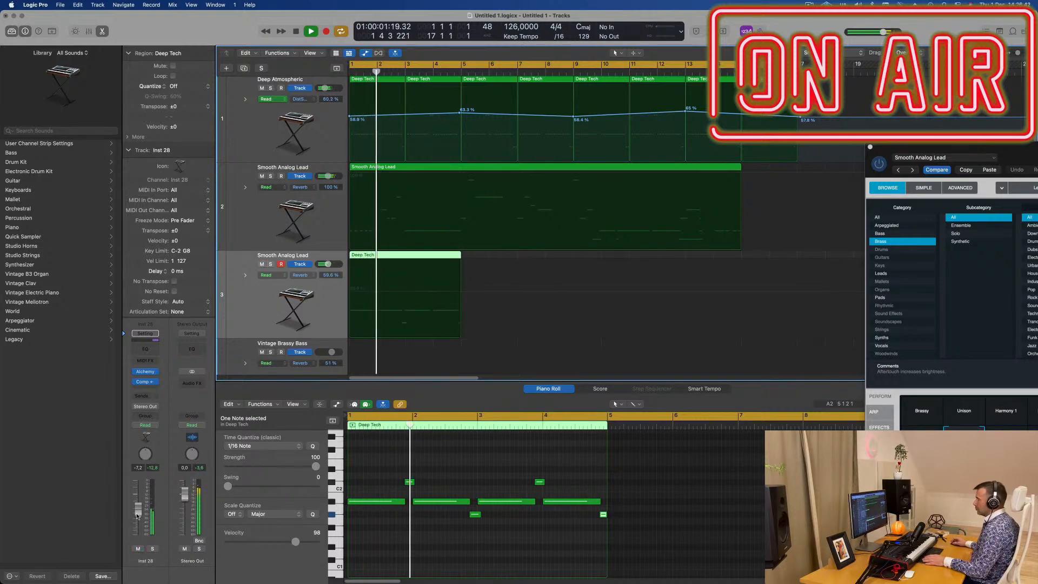
# - Set the volume of track 2 (Smooth Analog Lead) to -9.2 dB during playback and open its Alchemy instrument
pyautogui.press('Return')
pyautogui.click(255, 226)
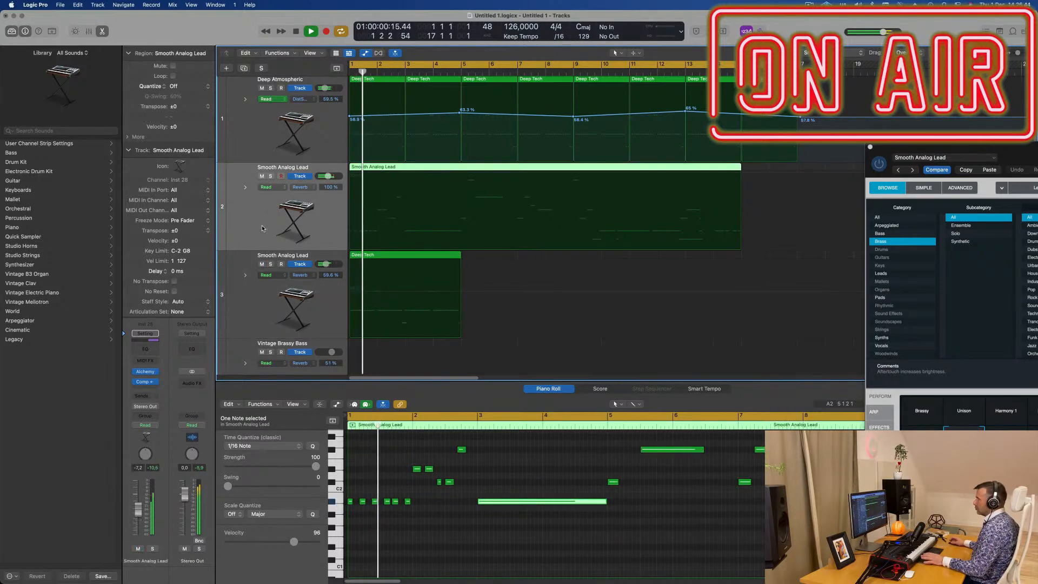
pyautogui.moveTo(139, 517); pyautogui.dragTo(141, 513)
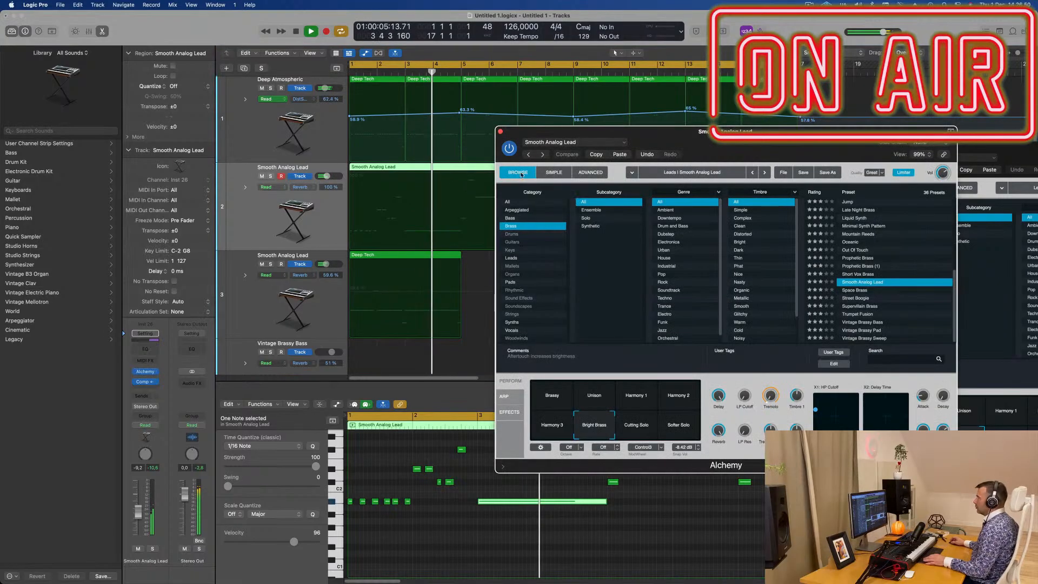
pyautogui.moveTo(535, 129); pyautogui.dragTo(727, 125)
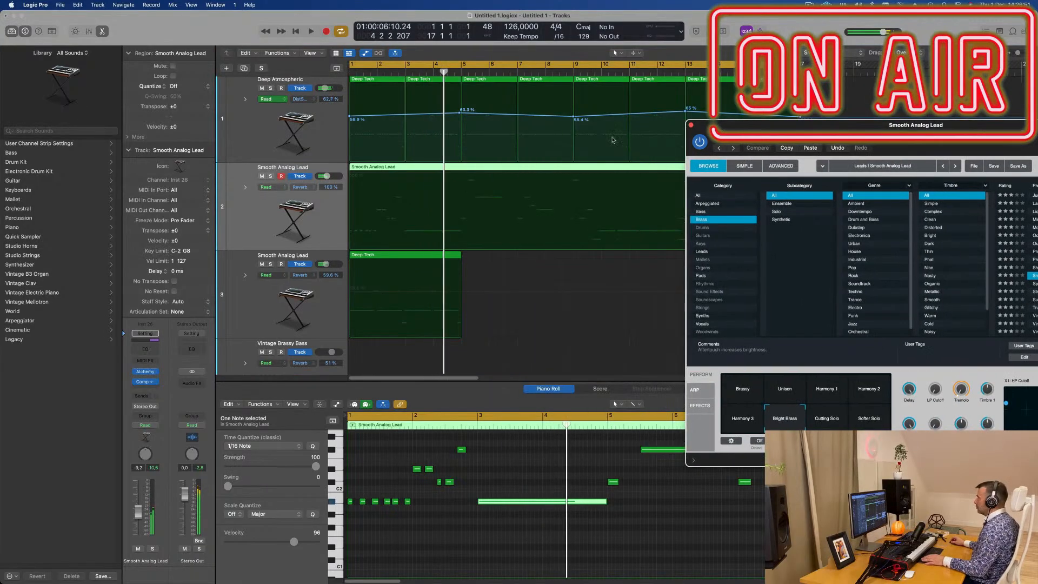
# - Split the Smooth Analog Lead region on track 2 at bar 5, close the Alchemy window and delete everything after the split
pyautogui.click(461, 166)
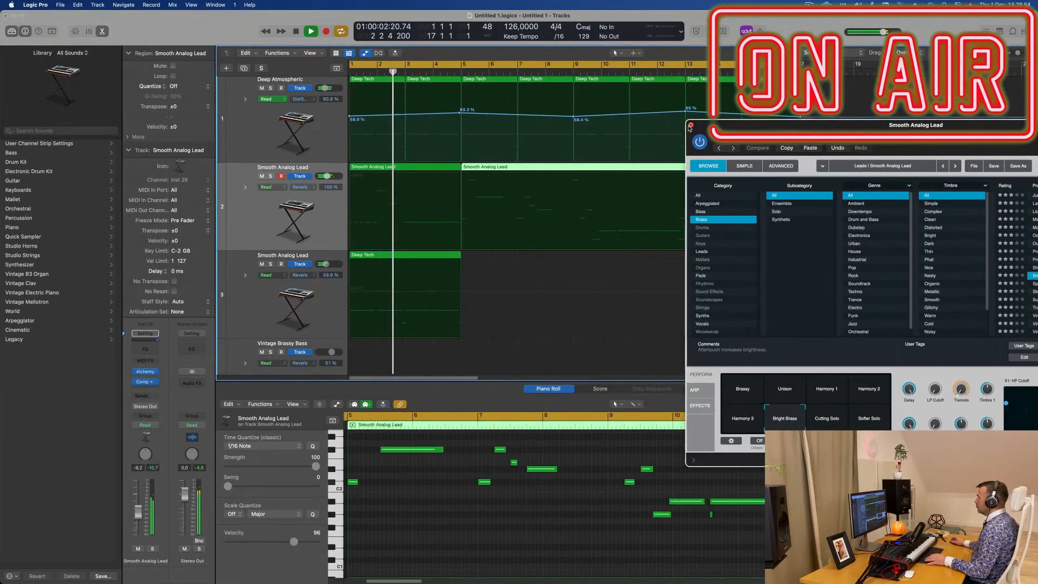
pyautogui.moveTo(684, 129); pyautogui.dragTo(862, 150)
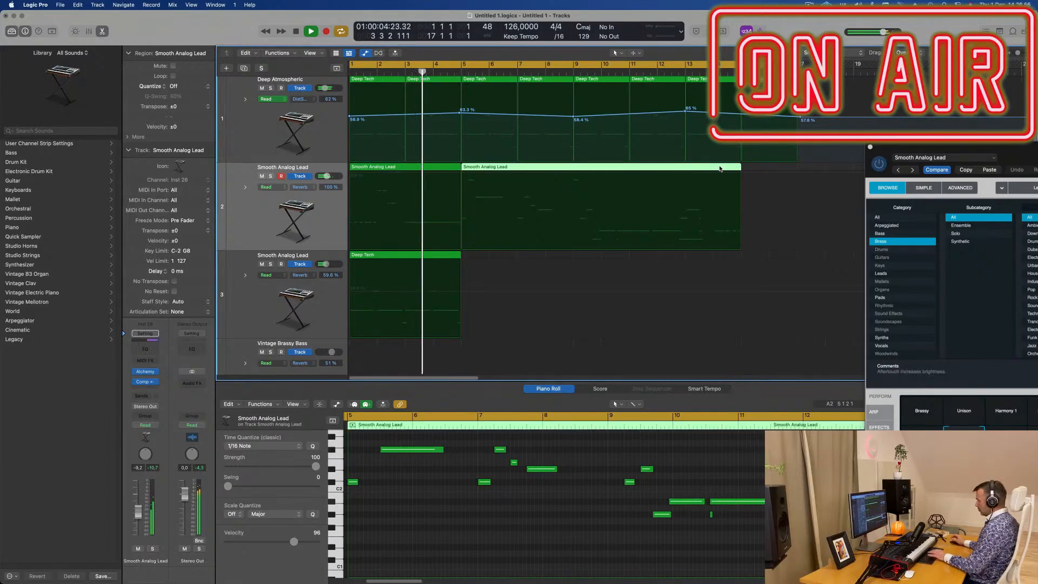
pyautogui.press('Delete')
pyautogui.press('super+Left')
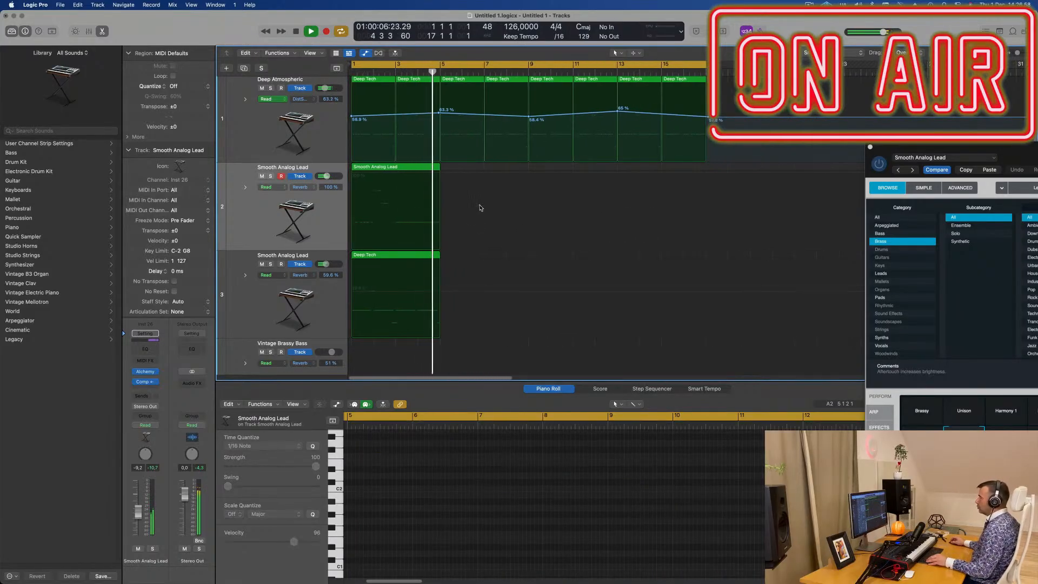
pyautogui.click(480, 211)
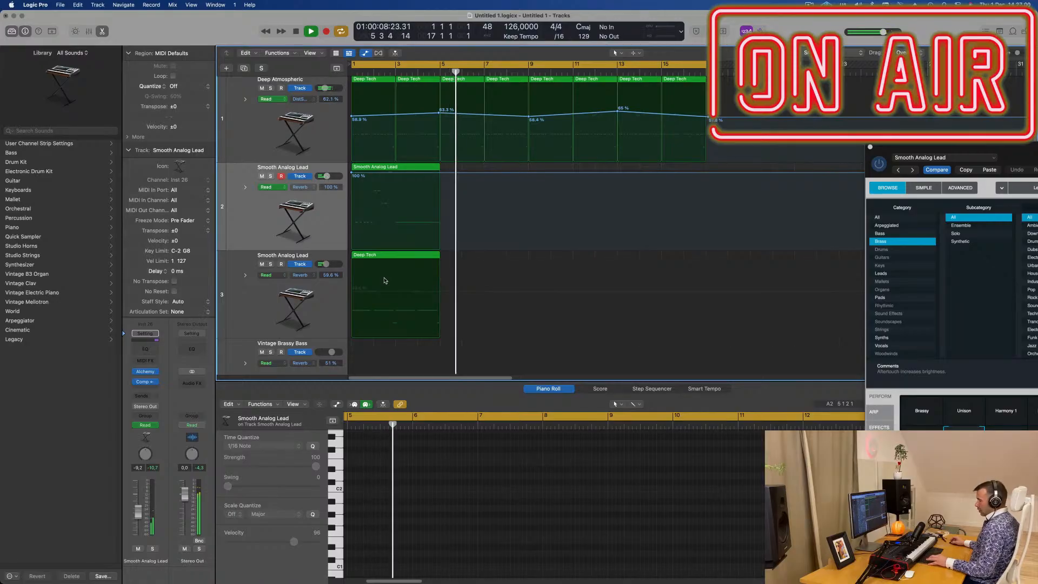
# - Repeat the four-bar regions on tracks 2 and 3 together three times, filling both tracks up to bar 17
pyautogui.press('Return')
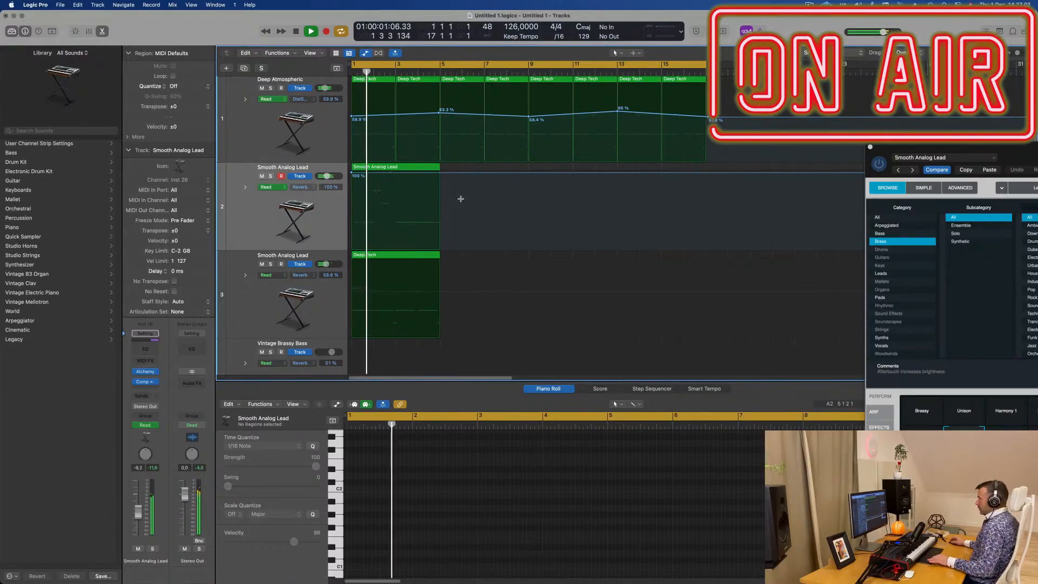
pyautogui.moveTo(449, 166); pyautogui.dragTo(407, 266)
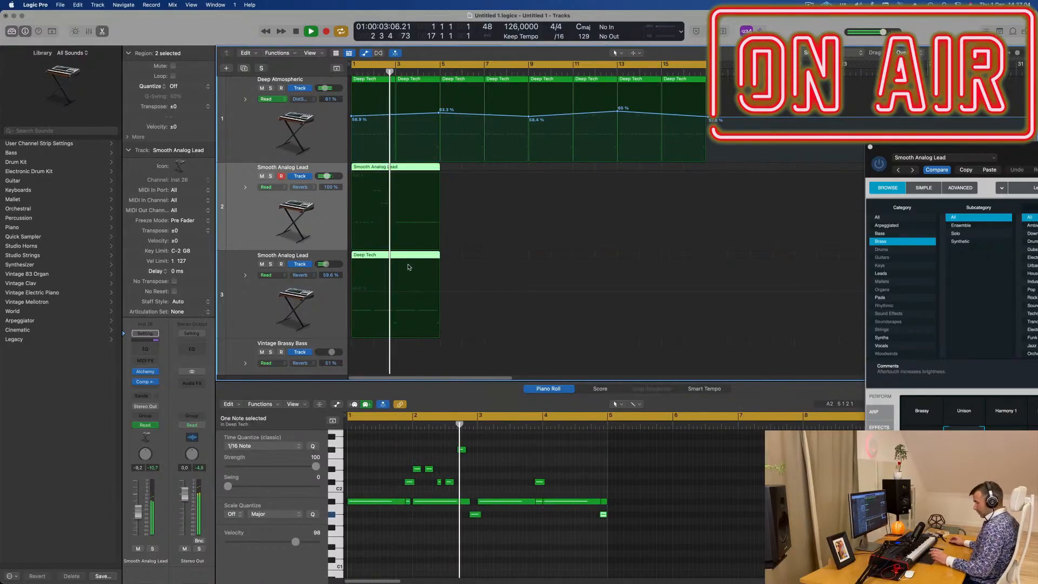
pyautogui.press('super+r')
pyautogui.press('super+r')
pyautogui.press('super+r')
pyautogui.press('Return')
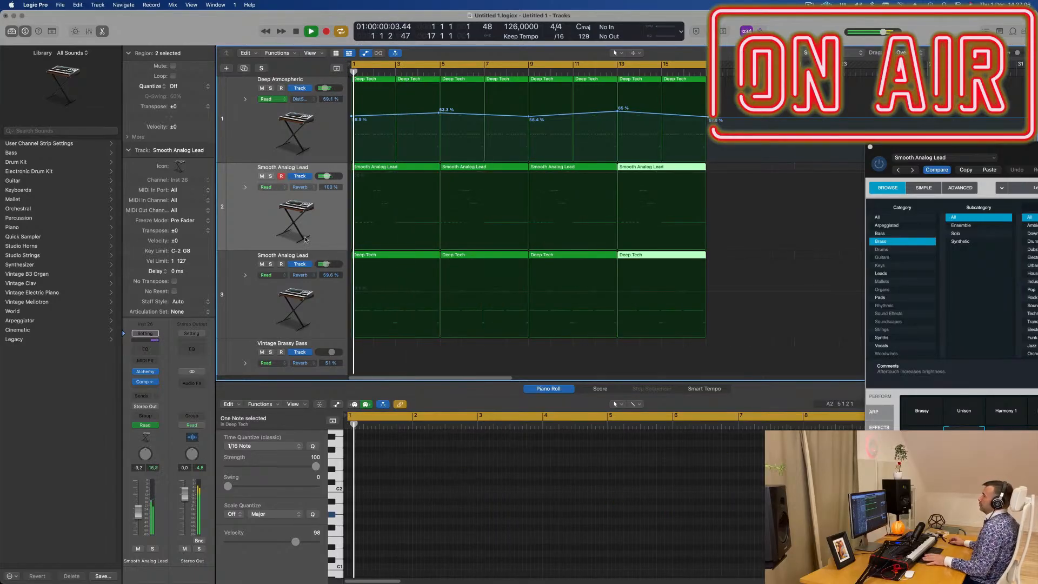
pyautogui.scroll(-5, 292, 239)
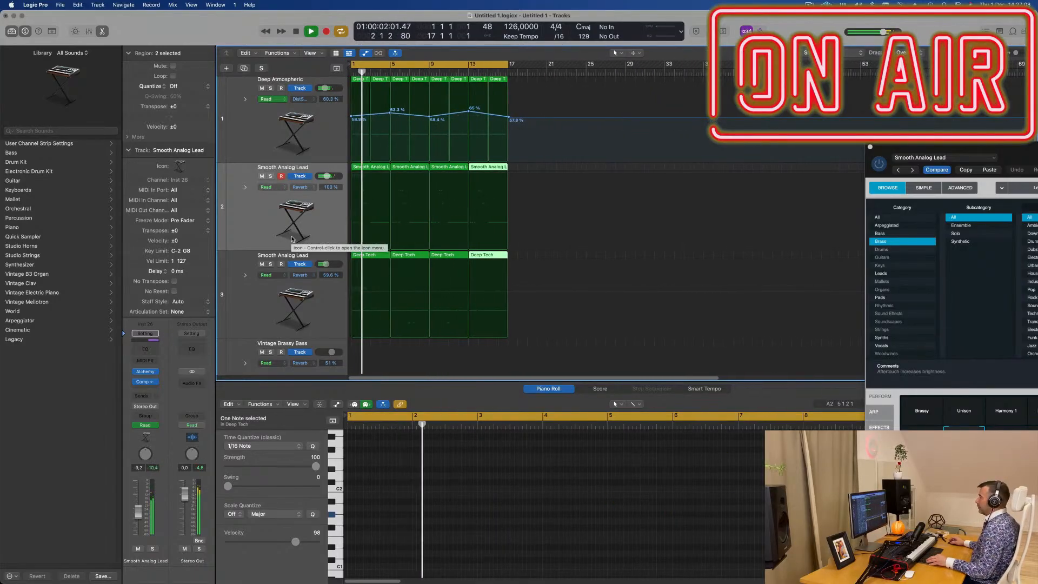
pyautogui.scroll(2, 274, 220)
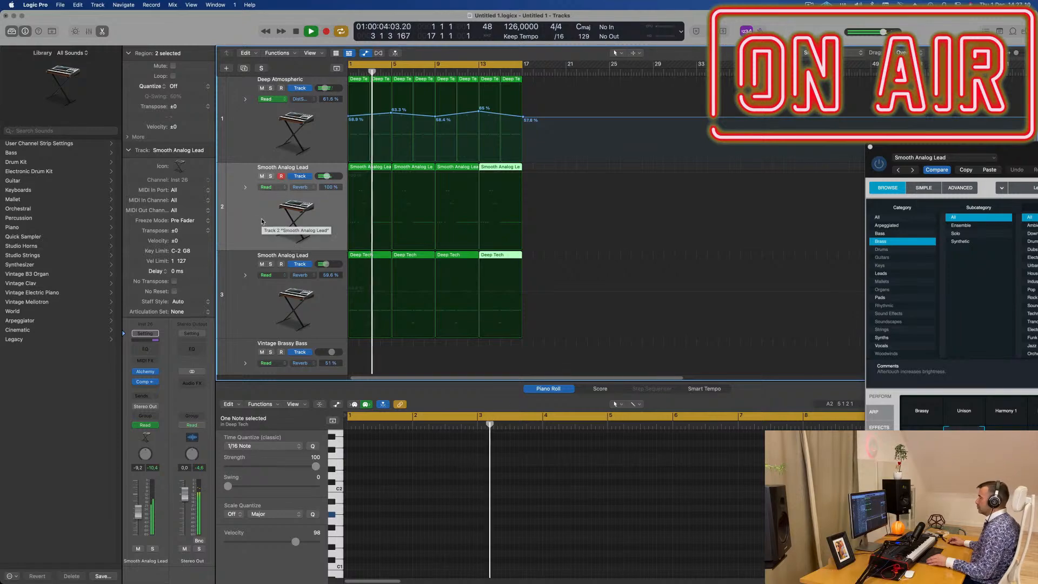
# - Open Alchemy on track 2, adjust its Tremolo and Timbre 1 controls while playing, and close the instrument
pyautogui.click(266, 220)
pyautogui.press('Return')
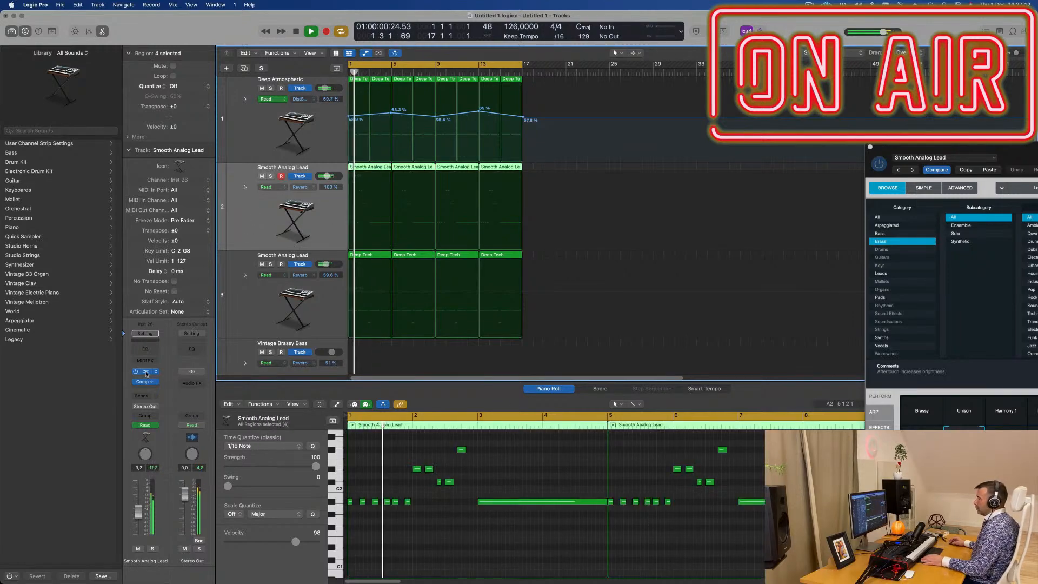
pyautogui.click(146, 372)
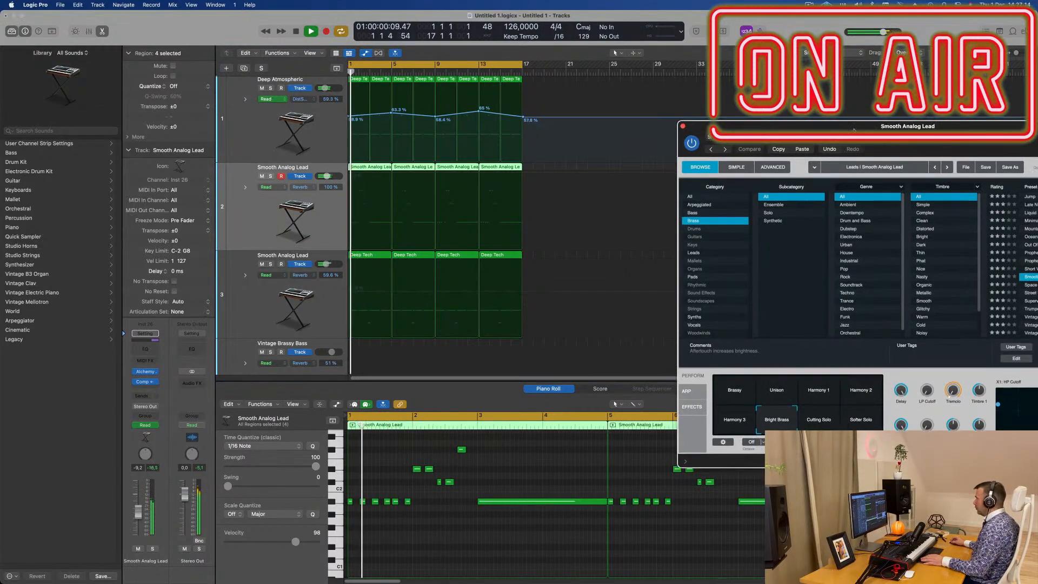
pyautogui.moveTo(865, 125); pyautogui.dragTo(527, 121)
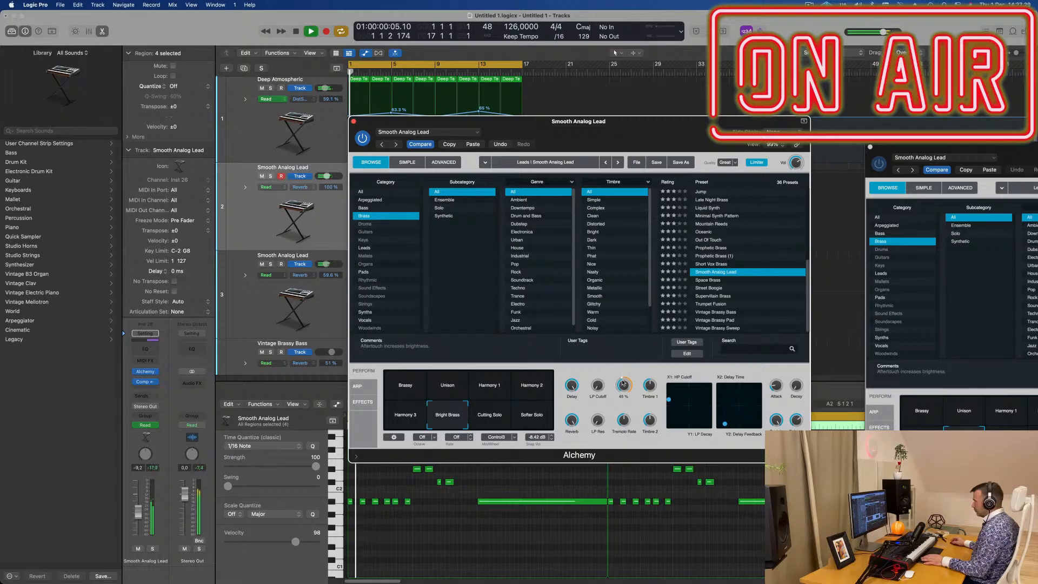
pyautogui.press('space')
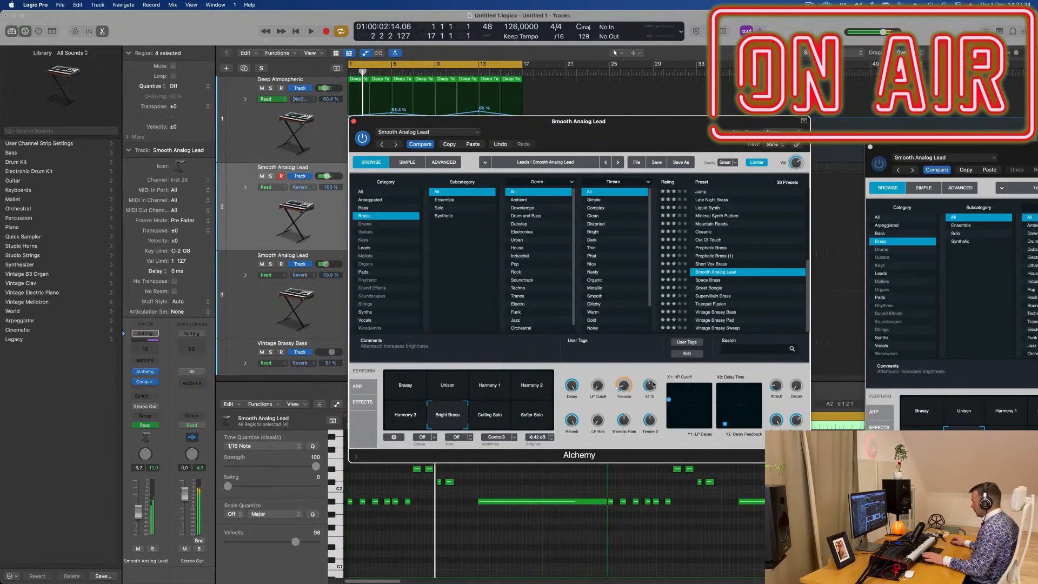
pyautogui.moveTo(660, 123); pyautogui.dragTo(766, 83)
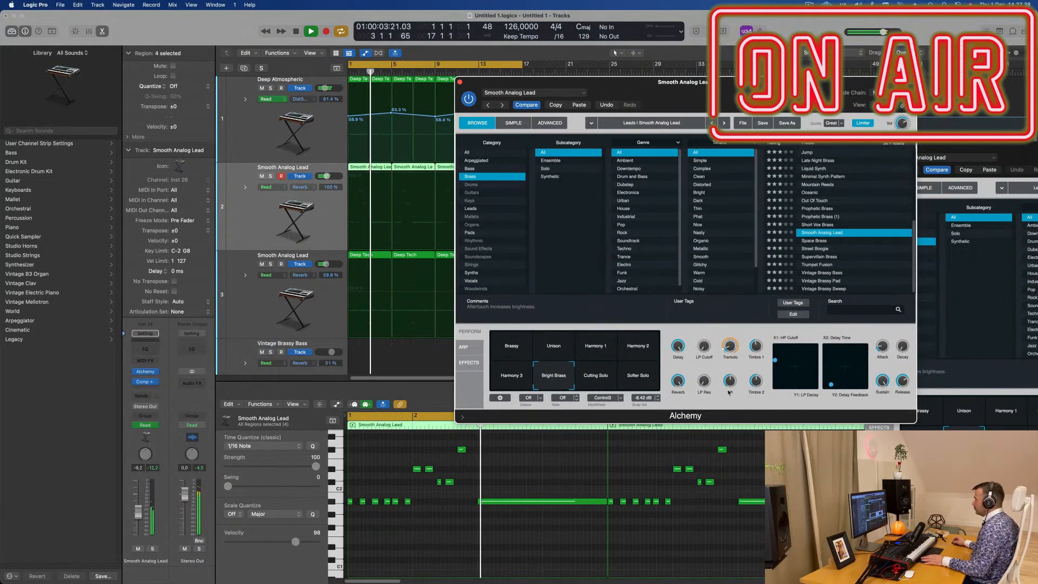
pyautogui.moveTo(529, 84); pyautogui.dragTo(939, 150)
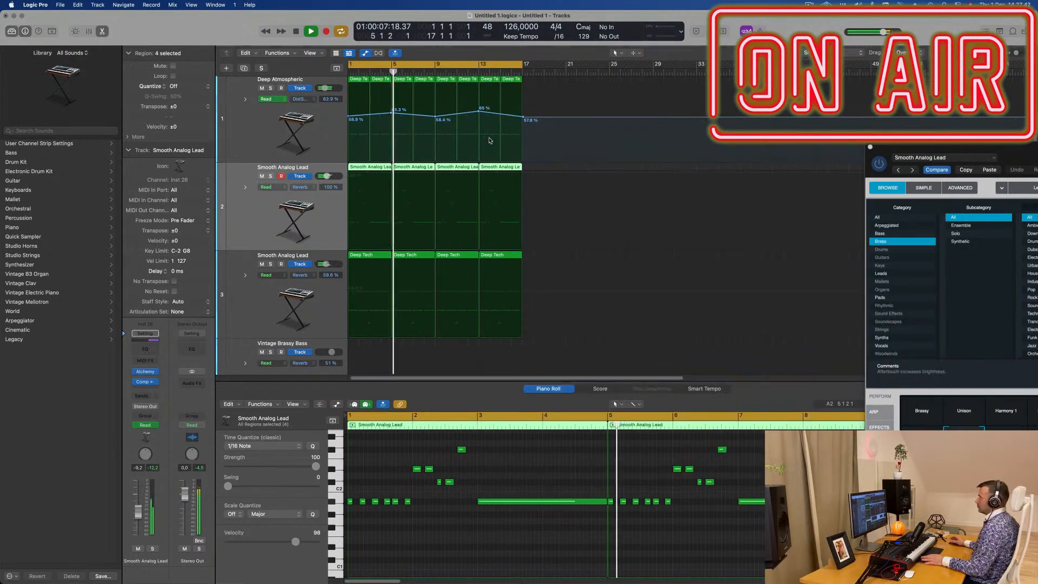
# - Add a Channel EQ to track 2 with a 12 dB/Oct low cut at about 137 Hz
pyautogui.scroll(-6, 441, 243)
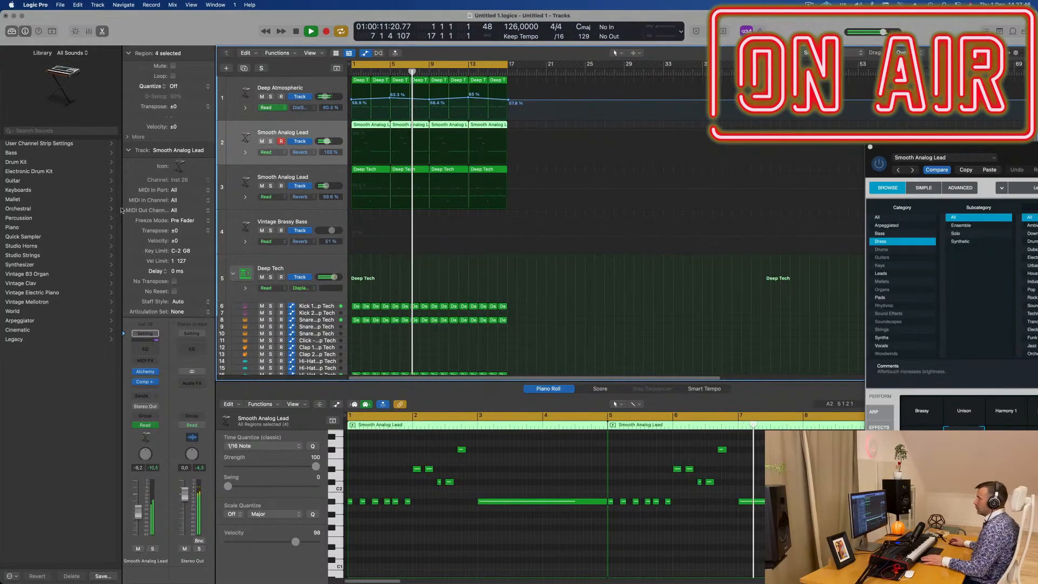
pyautogui.press('Return')
pyautogui.click(144, 348)
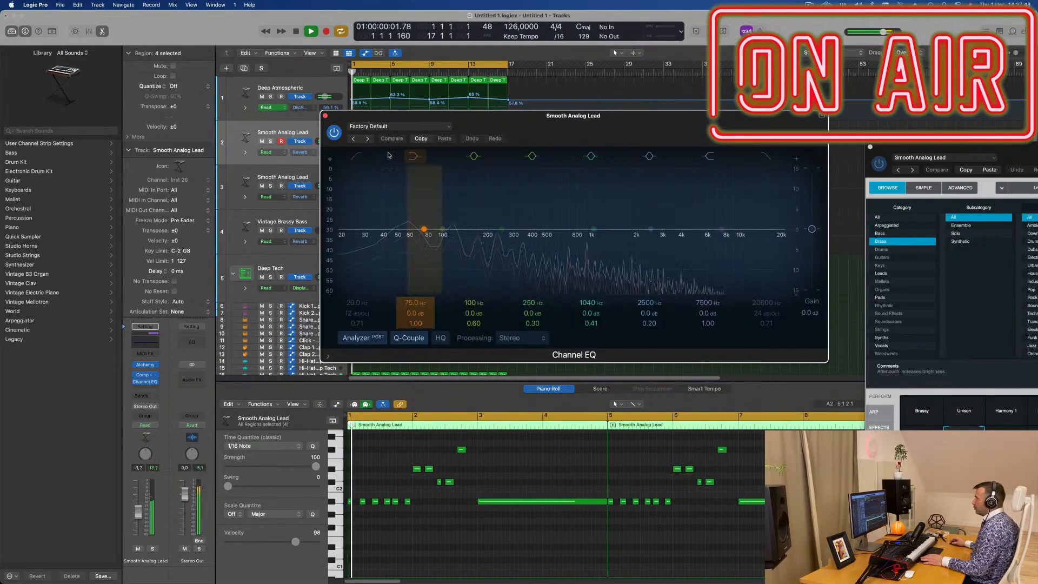
pyautogui.moveTo(375, 243); pyautogui.dragTo(466, 238)
pyautogui.moveTo(468, 116); pyautogui.dragTo(660, 115)
# - Add a Channel EQ to track 3 with a 24 dB/Oct low cut at about 85 Hz
pyautogui.press('Return')
pyautogui.click(329, 172)
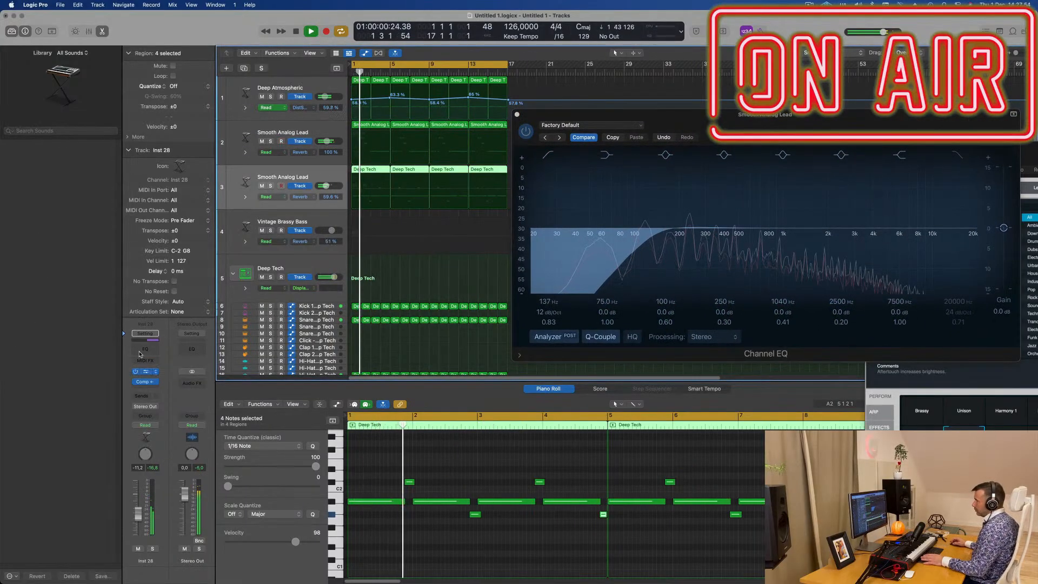
pyautogui.click(142, 346)
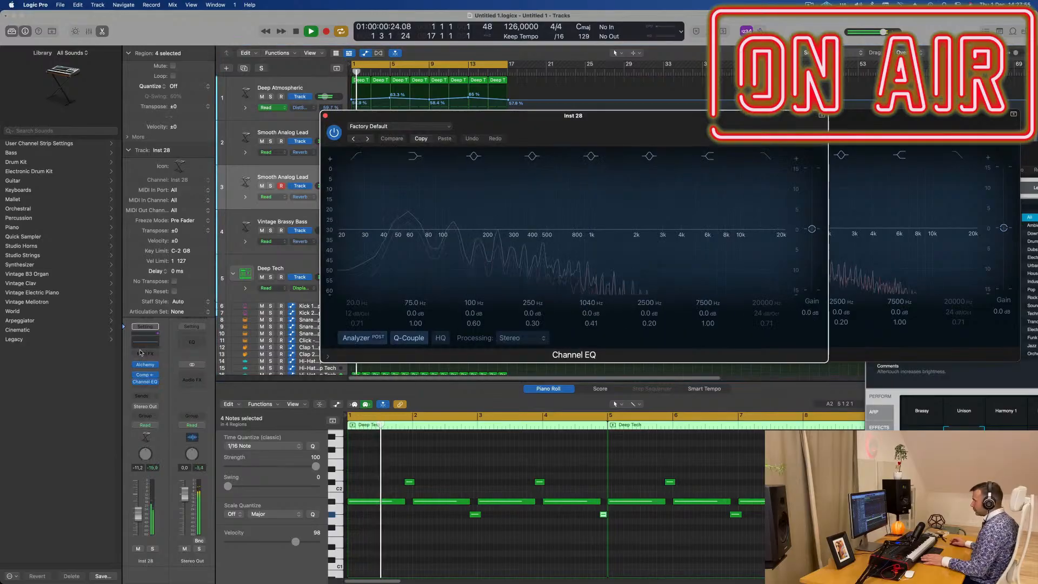
pyautogui.click(357, 156)
pyautogui.moveTo(400, 232); pyautogui.dragTo(404, 232)
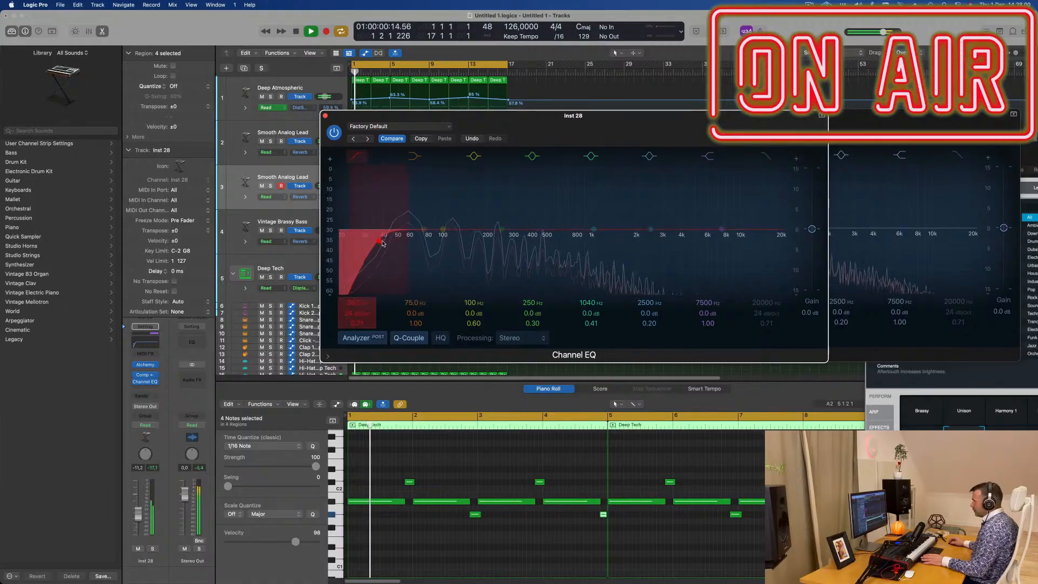
pyautogui.moveTo(376, 242); pyautogui.dragTo(433, 236)
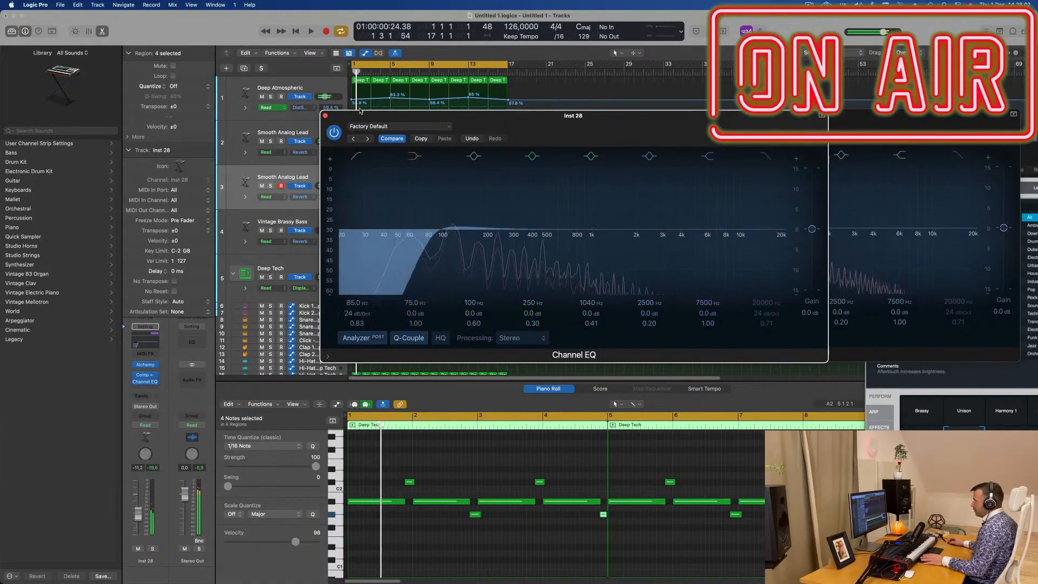
pyautogui.moveTo(322, 116); pyautogui.dragTo(325, 115)
# - Add a Channel EQ to track 1 (Deep Atmospheric), boost the 75 Hz low shelf by 3.3 dB, and close the EQ windows
pyautogui.click(298, 88)
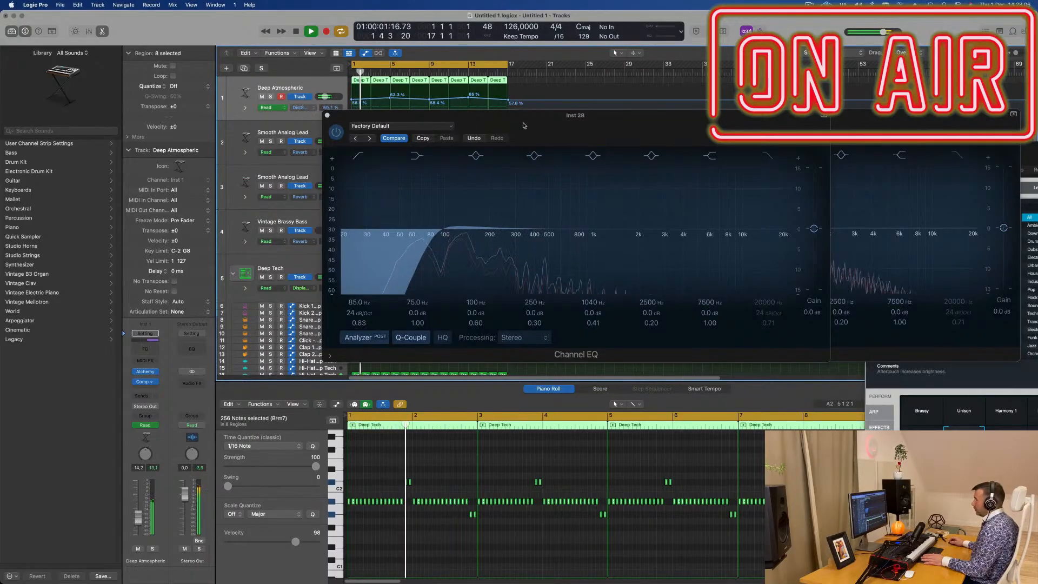
pyautogui.click(144, 349)
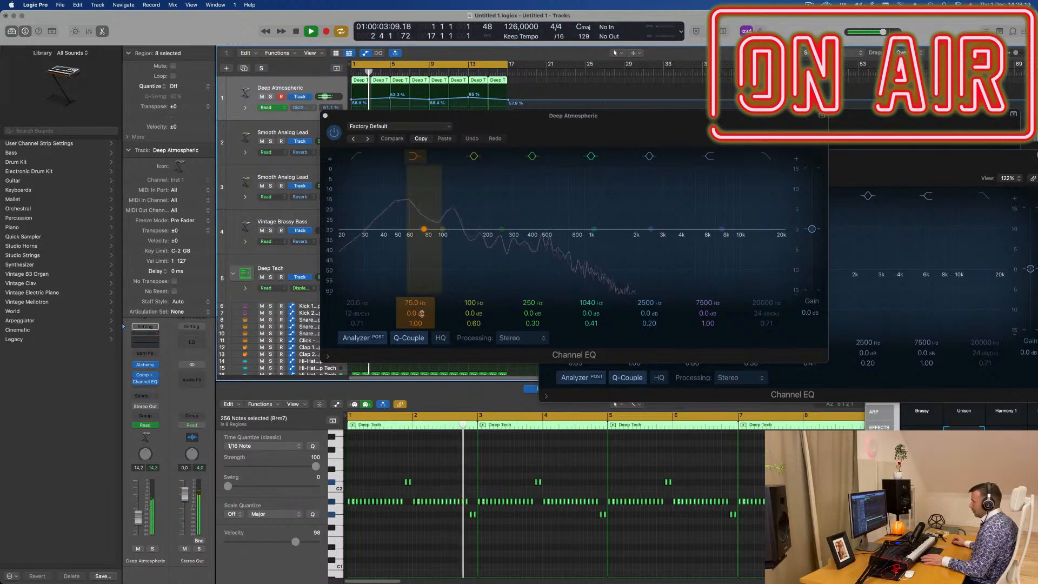
pyautogui.moveTo(421, 313); pyautogui.dragTo(423, 311)
pyautogui.press('space')
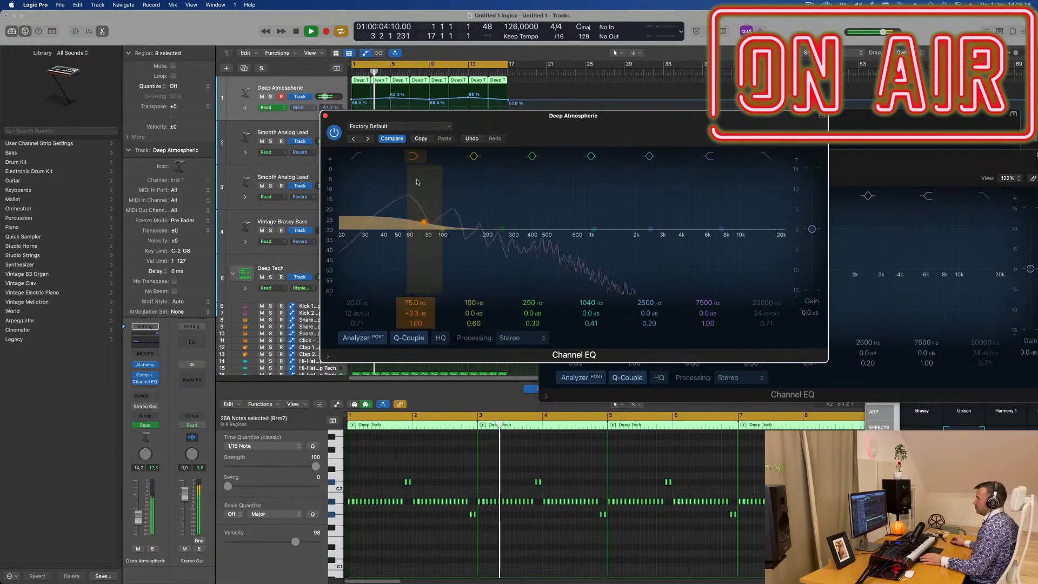
pyautogui.click(325, 116)
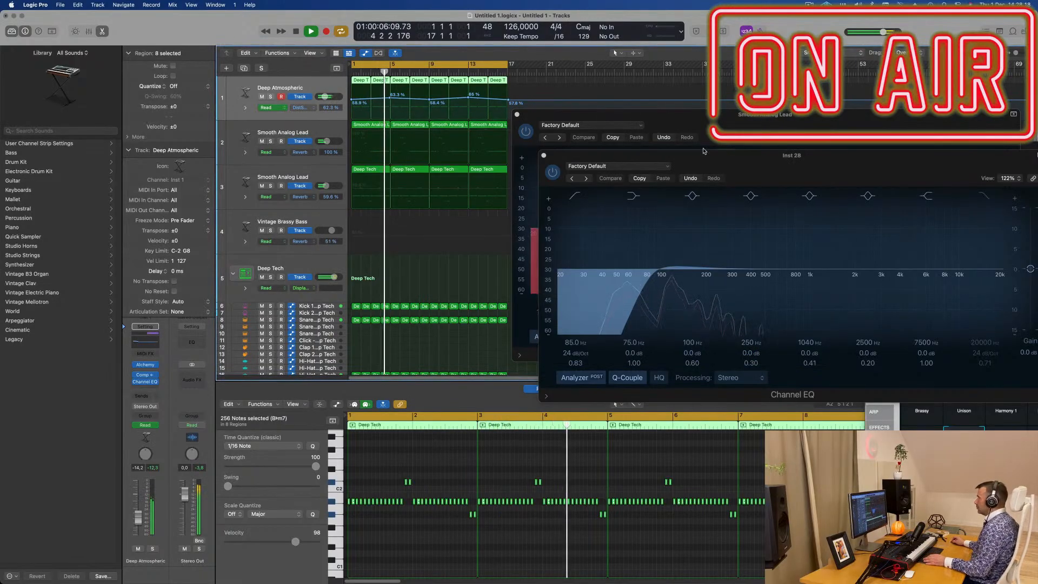
pyautogui.click(426, 176)
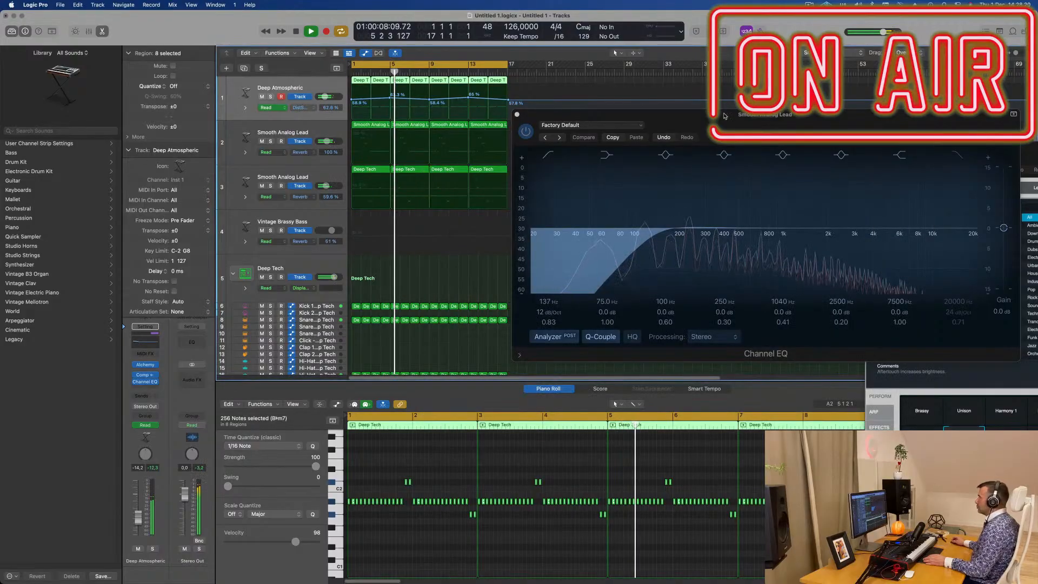
pyautogui.click(370, 126)
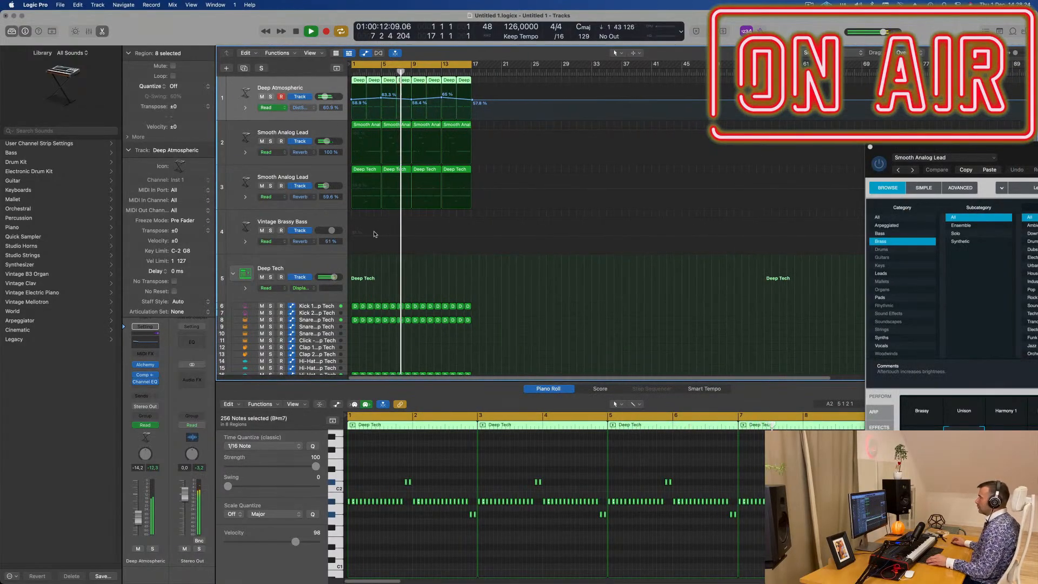
# - Open Alchemy on track 4 (Vintage Brassy Bass), adjust its Cutoff during playback and switch to the Pad performance snapshot
pyautogui.press('super+Right')
pyautogui.press('super+Up')
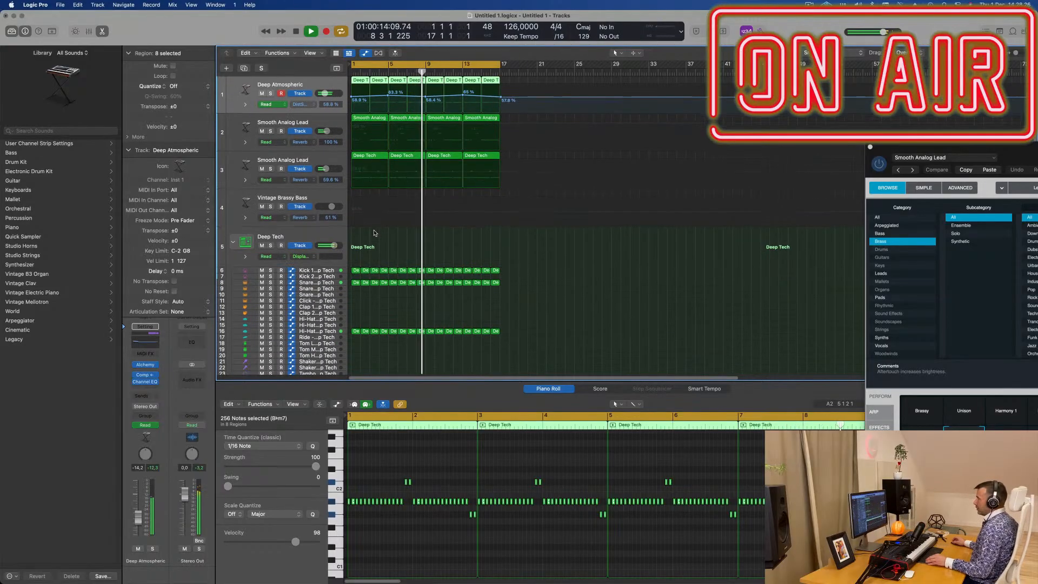
pyautogui.press('Return')
pyautogui.click(325, 198)
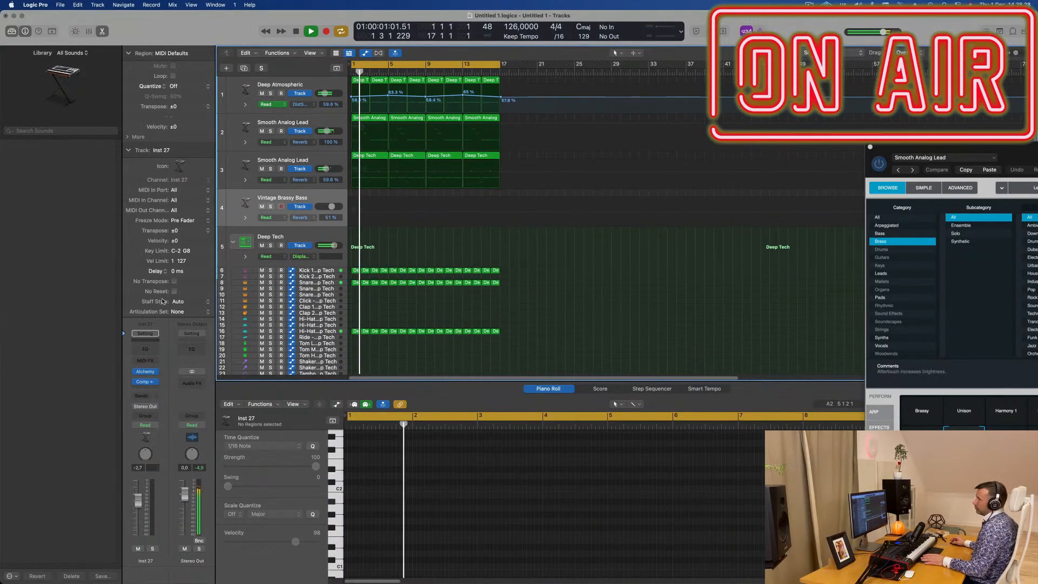
pyautogui.click(145, 373)
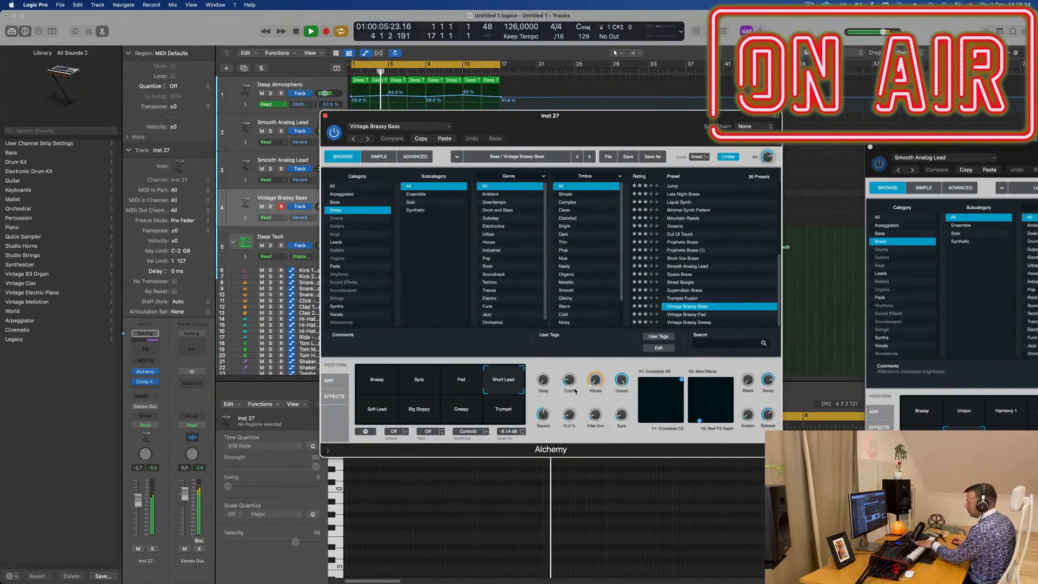
pyautogui.moveTo(570, 380); pyautogui.dragTo(570, 400)
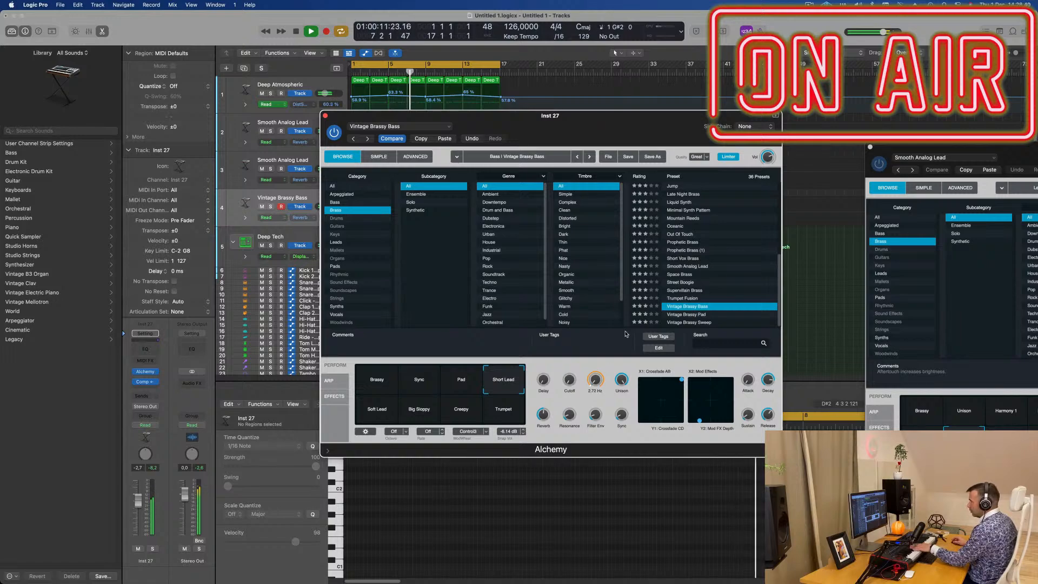
pyautogui.click(467, 390)
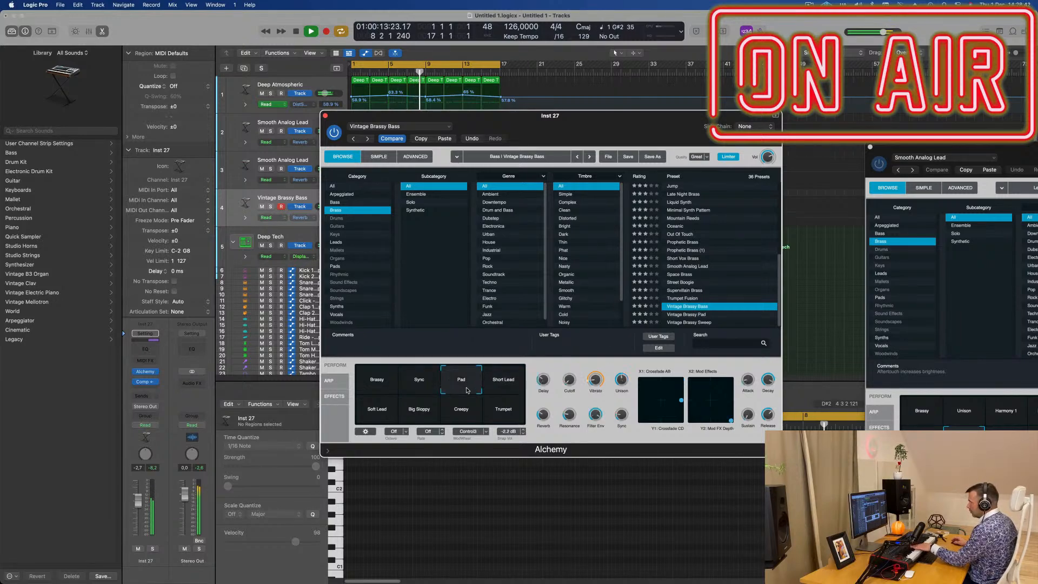
# - Audition the other Vintage Brassy Bass performance snapshots in Alchemy during playback and settle on Short Lead
pyautogui.click(502, 384)
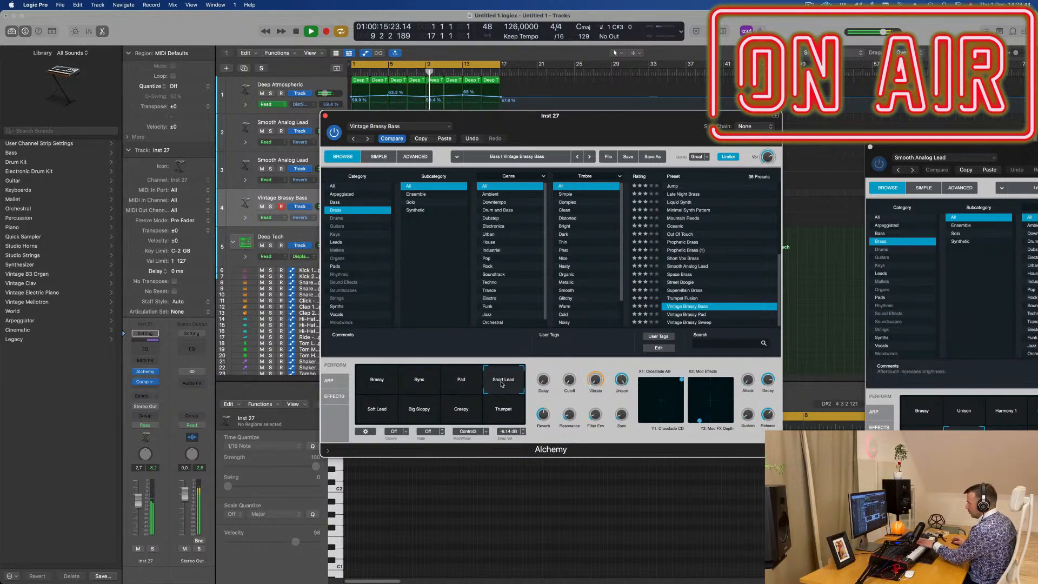
pyautogui.click(388, 406)
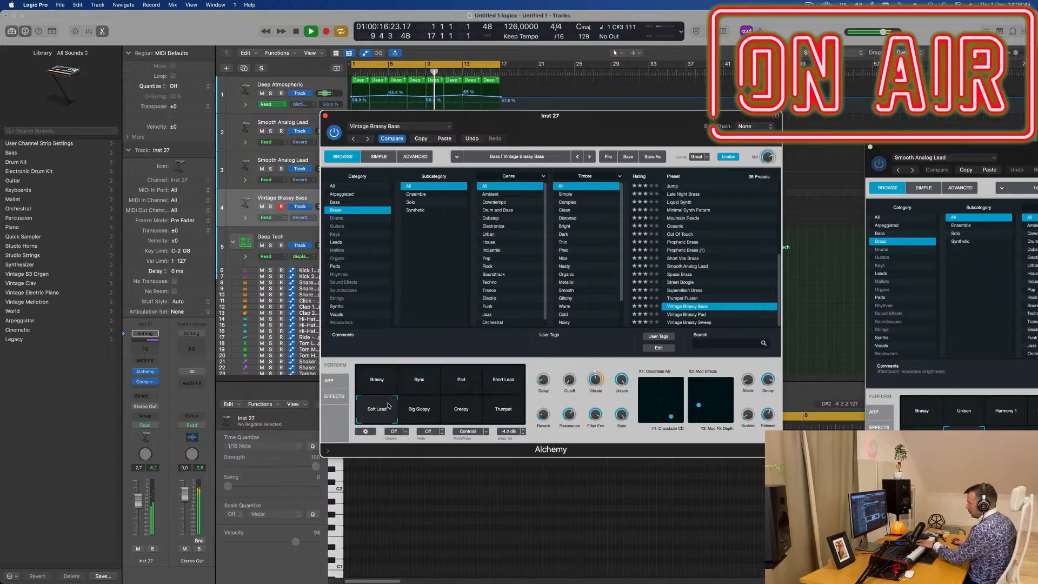
pyautogui.click(430, 416)
pyautogui.click(457, 420)
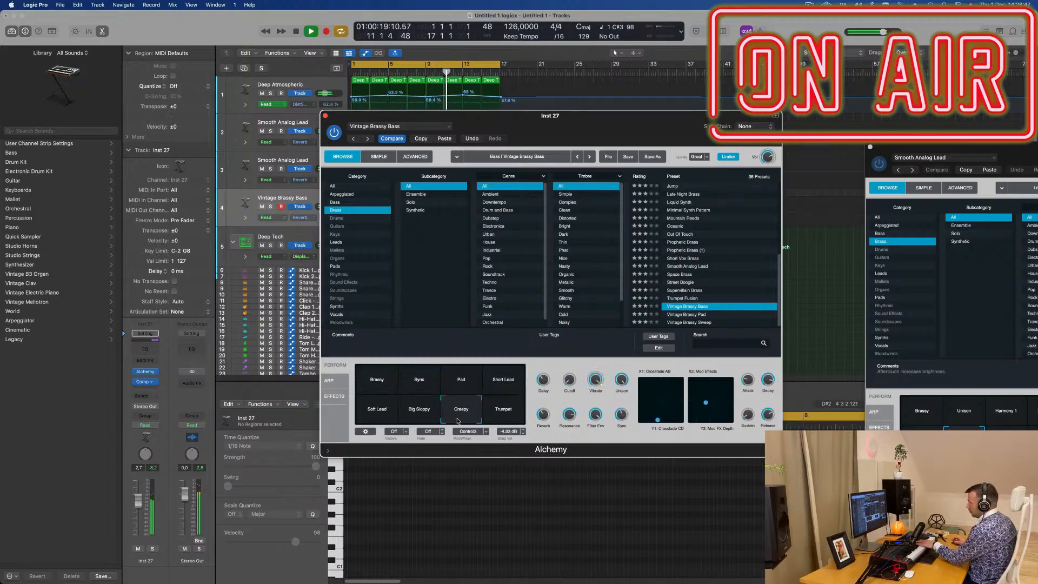
pyautogui.click(510, 410)
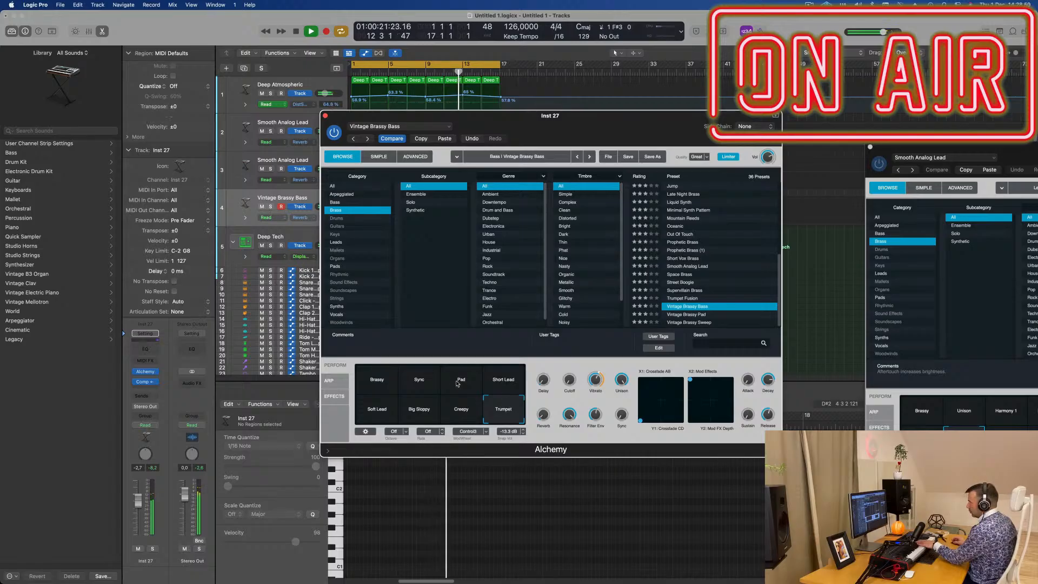
pyautogui.click(407, 386)
pyautogui.click(380, 385)
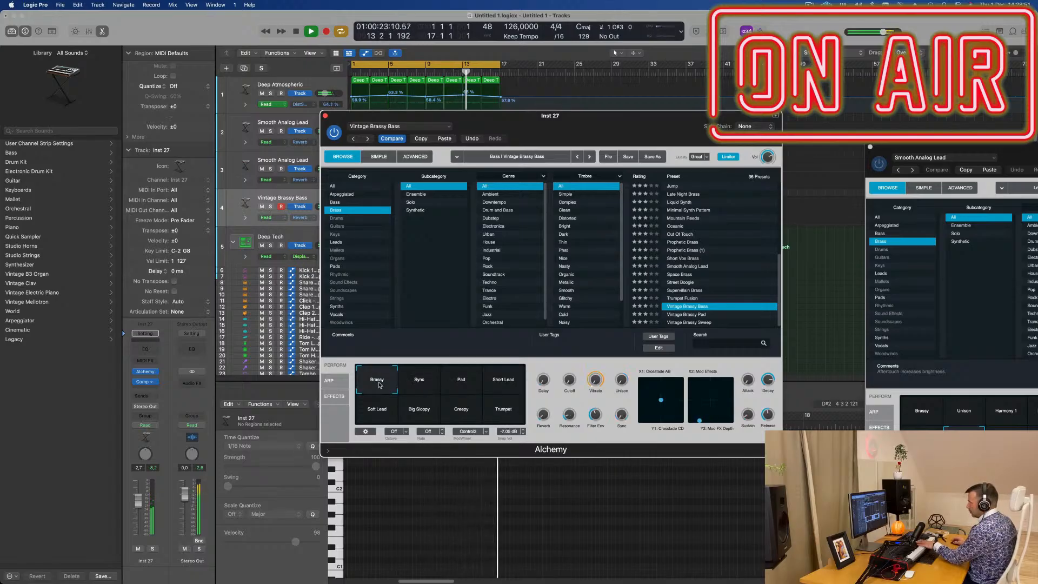
pyautogui.click(503, 387)
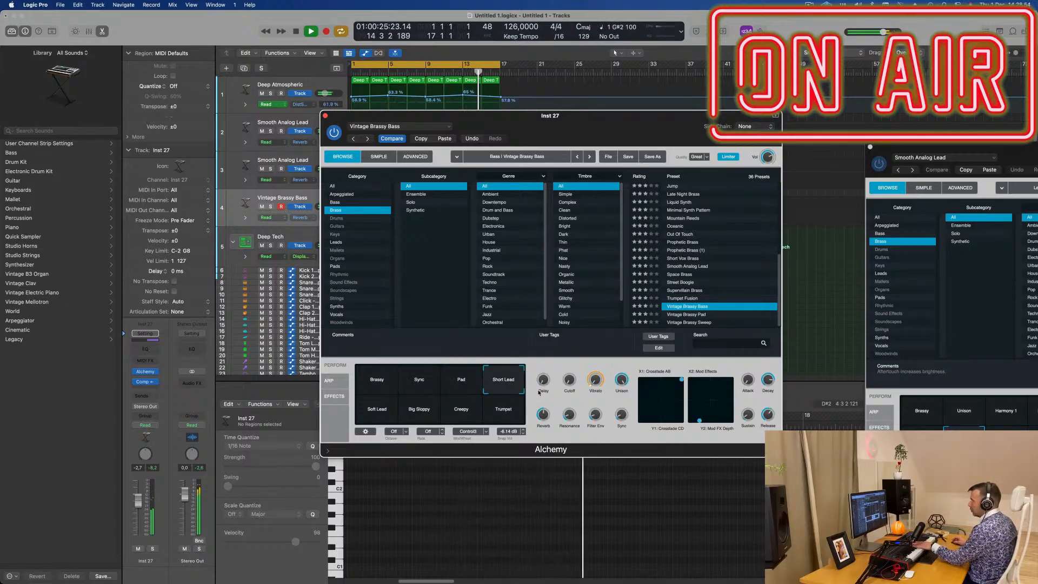
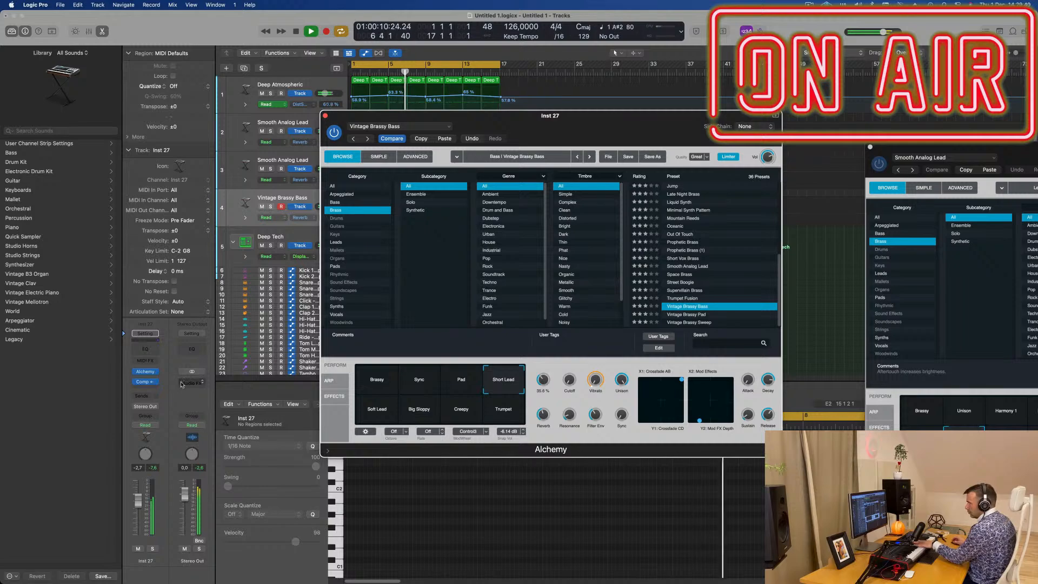
# - Add a send to Bus 5 on the Vintage Brassy Bass track and insert a stereo SilverVerb on its aux channel
pyautogui.click(137, 395)
pyautogui.moveTo(162, 409)
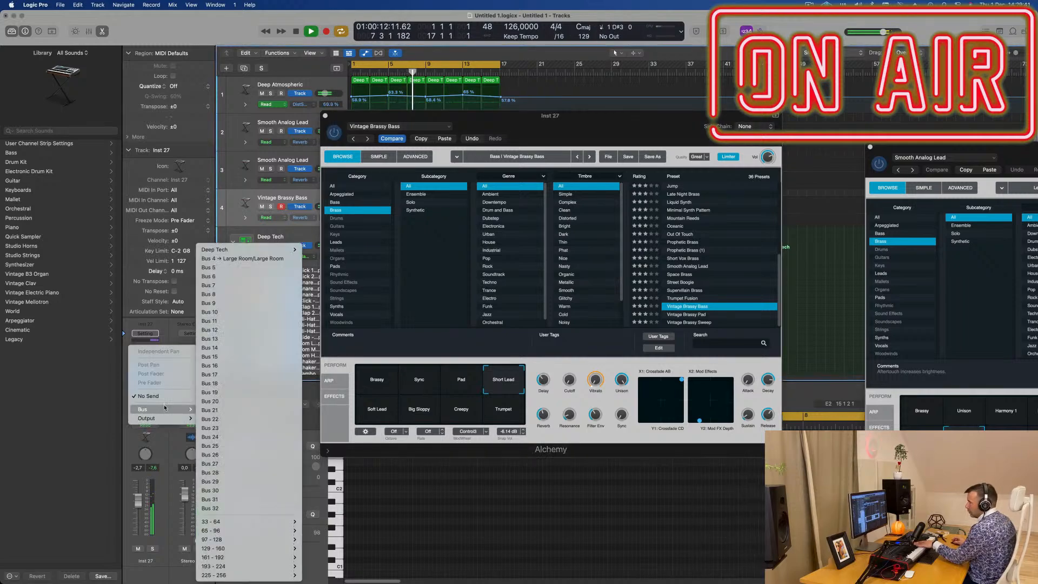
pyautogui.click(236, 268)
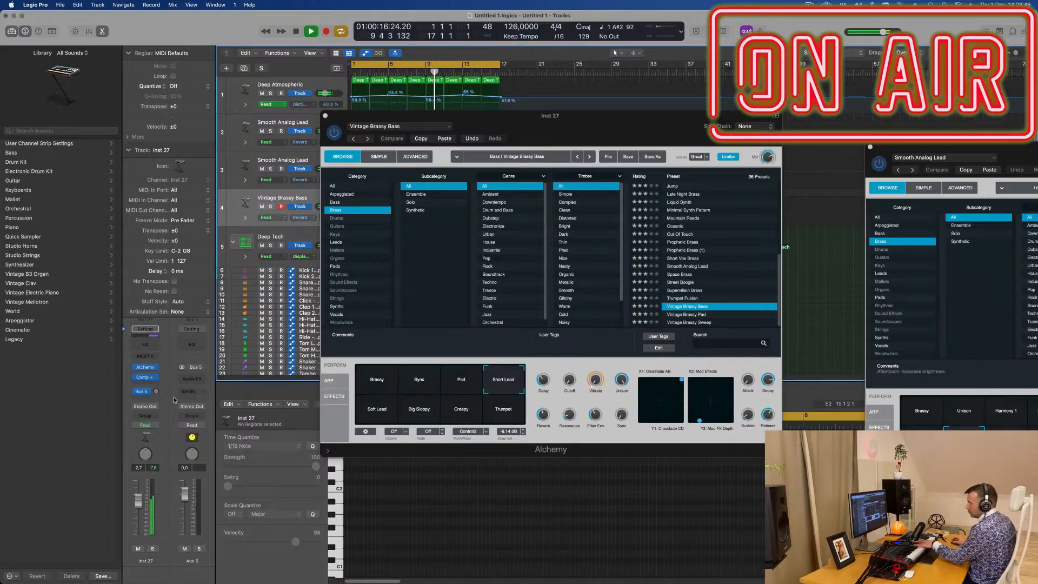
pyautogui.click(193, 380)
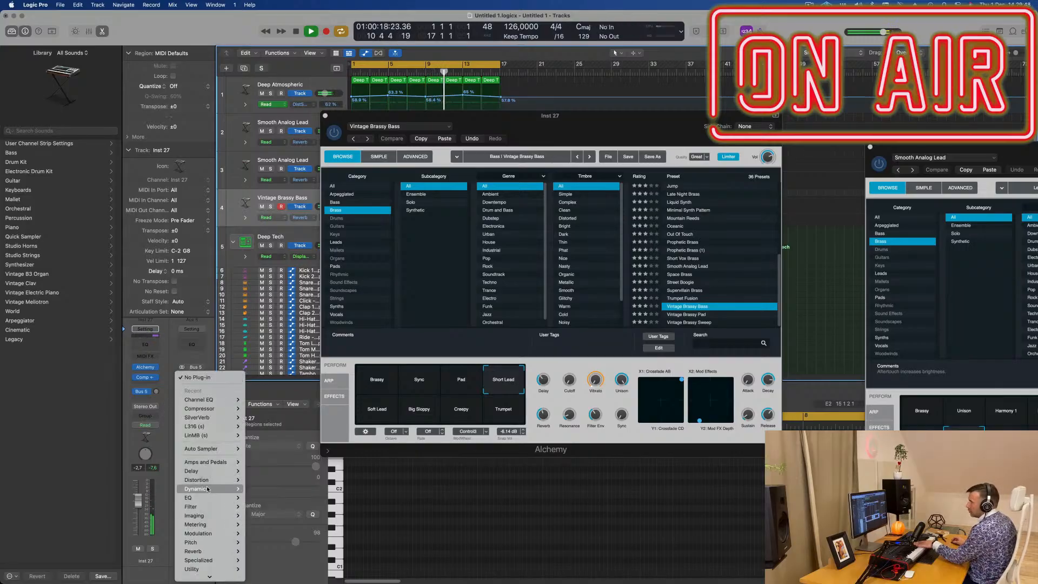
pyautogui.moveTo(213, 418)
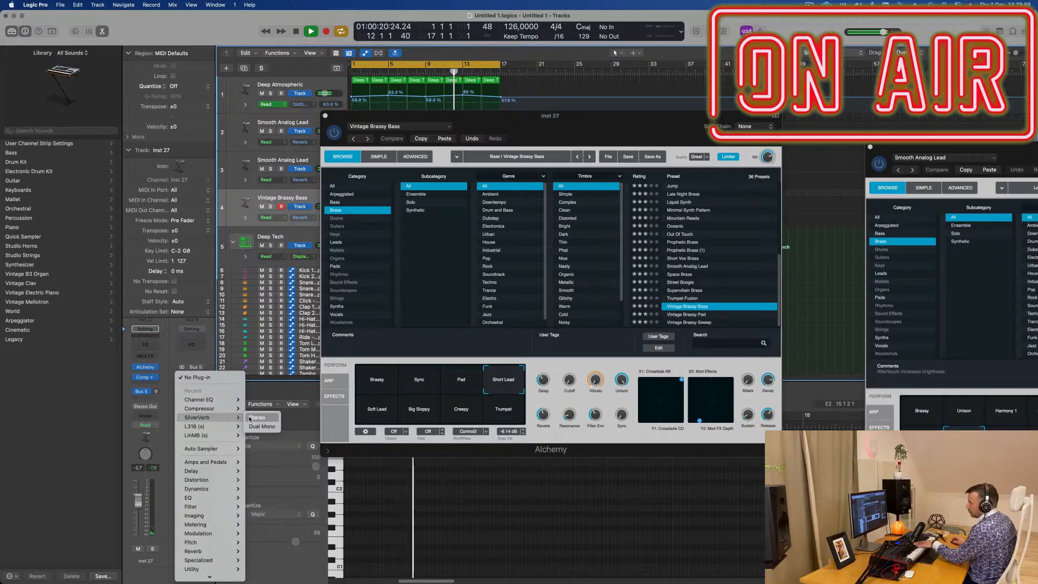
pyautogui.click(260, 417)
# - Load the grandiose setting in SilverVerb and raise the Vintage Brassy Bass track's Bus 5 send level during playback
pyautogui.click(437, 134)
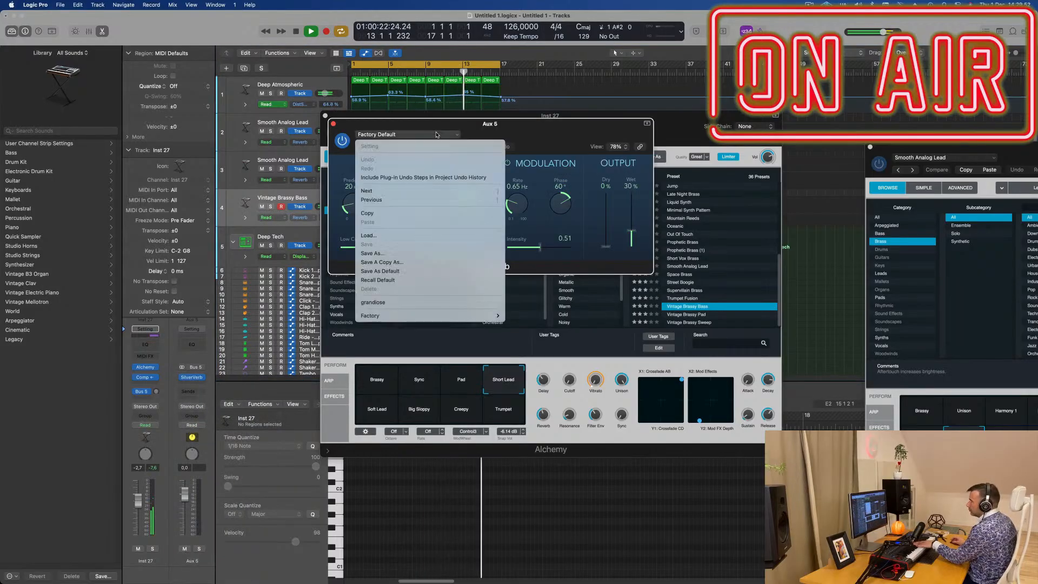
pyautogui.click(390, 302)
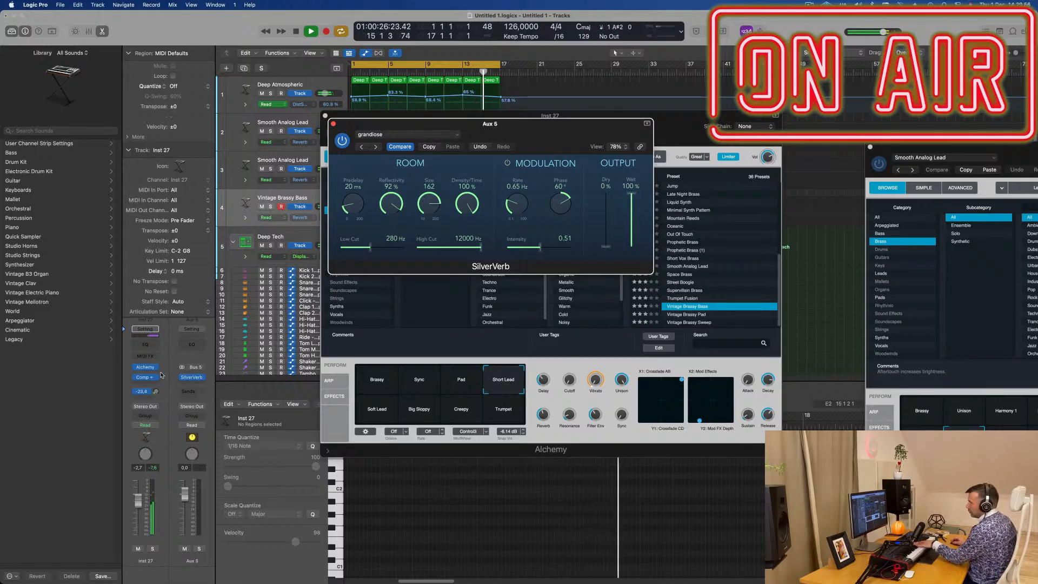
pyautogui.moveTo(157, 391); pyautogui.dragTo(157, 393)
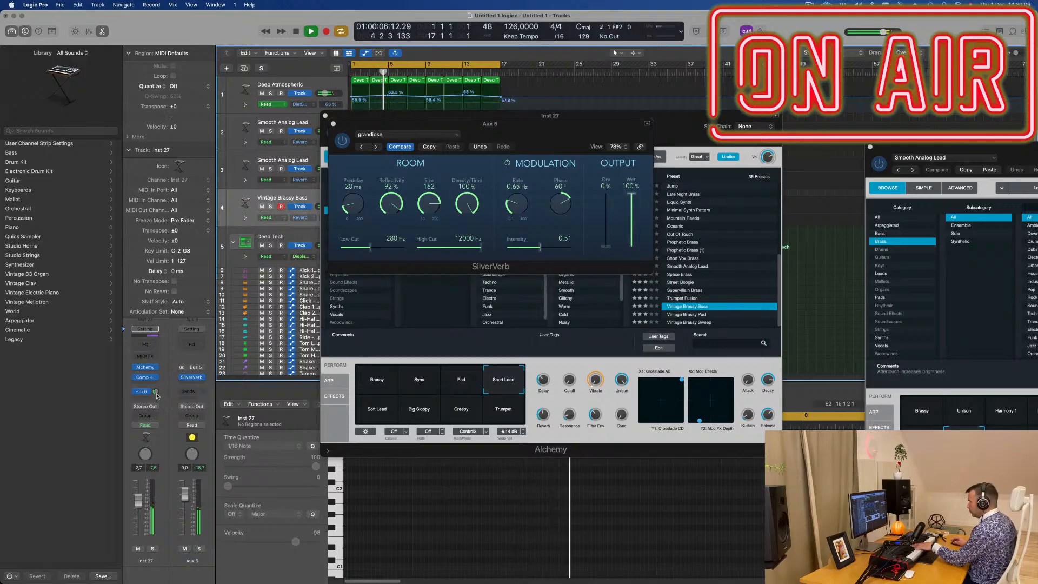
pyautogui.click(333, 124)
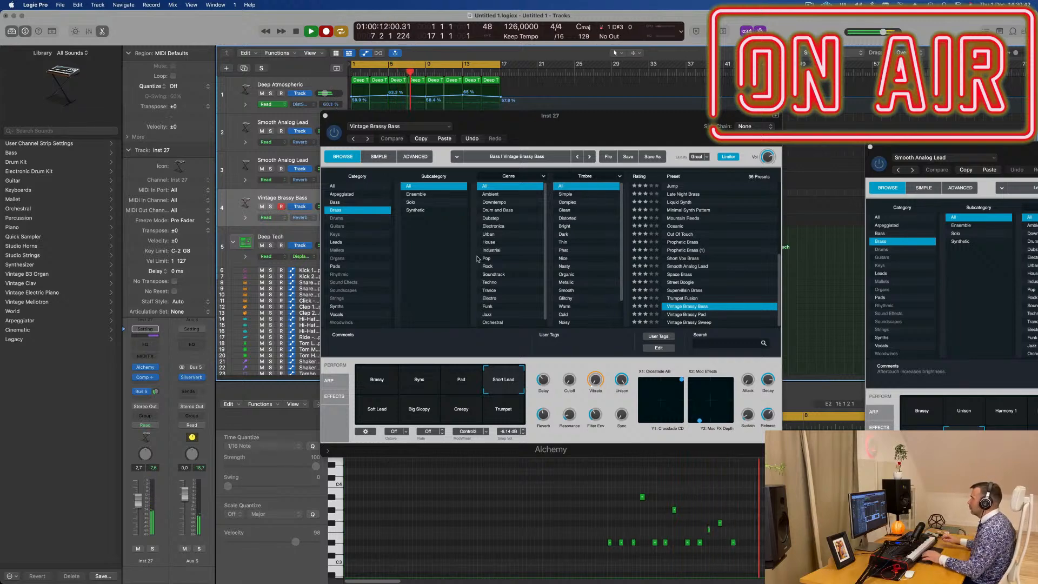
# - Stop recording, move the recorded Vintage Brassy Bass region to bar 1 and open it in the Piano Roll
pyautogui.press('space')
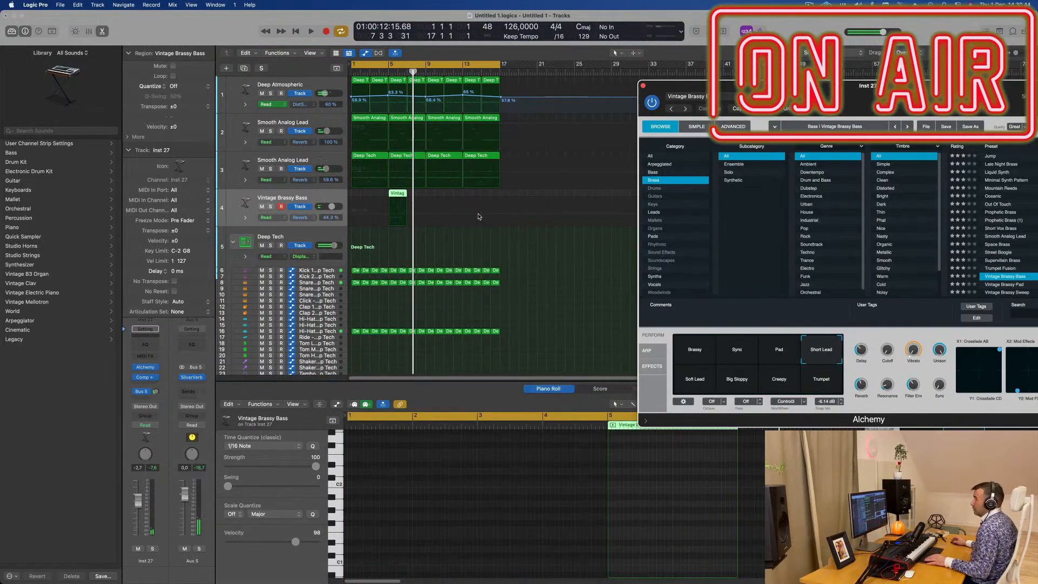
pyautogui.moveTo(400, 197); pyautogui.dragTo(357, 201)
pyautogui.press('space')
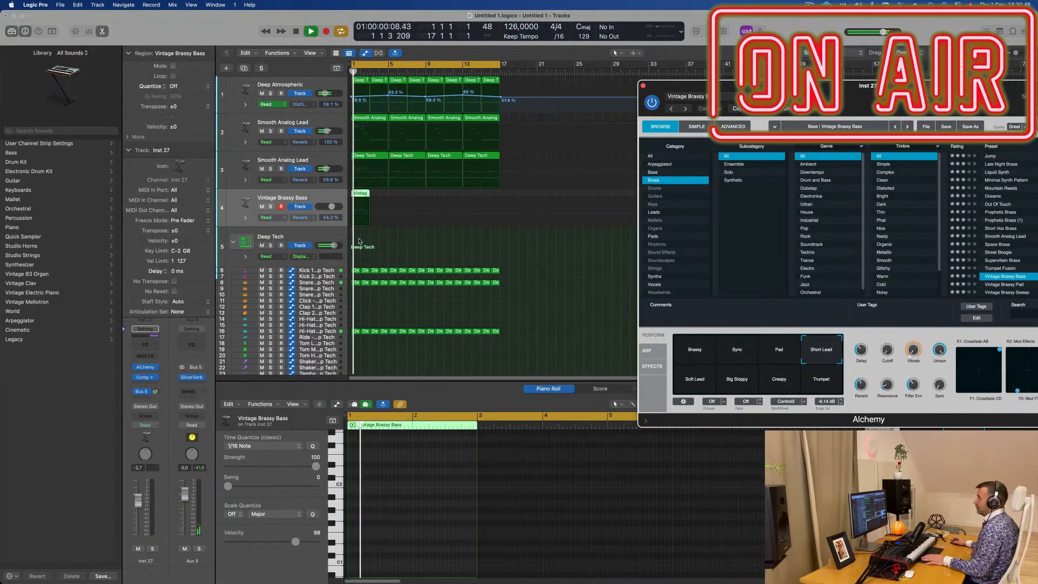
pyautogui.doubleClick(364, 193)
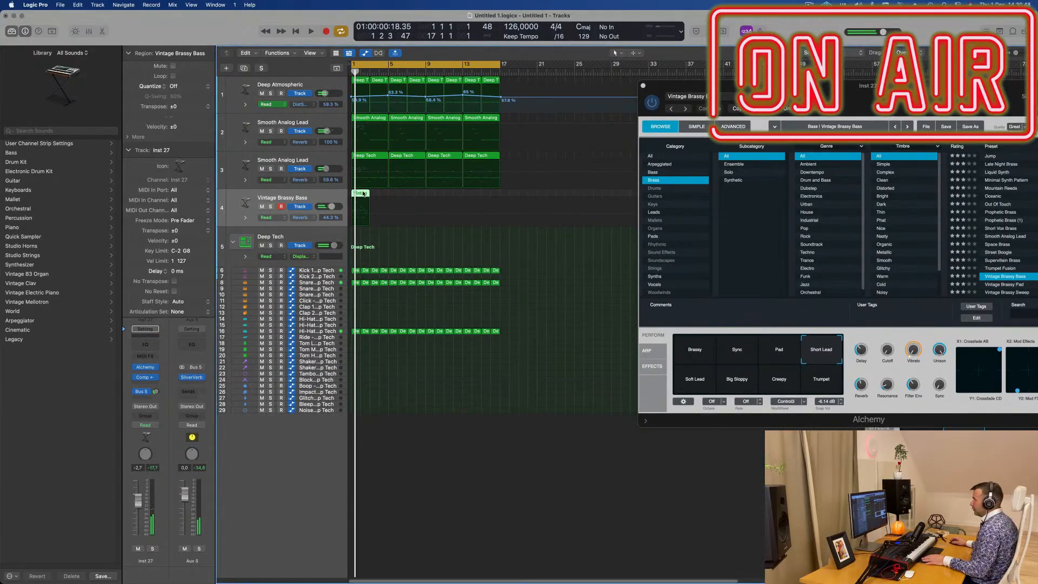
pyautogui.doubleClick(364, 193)
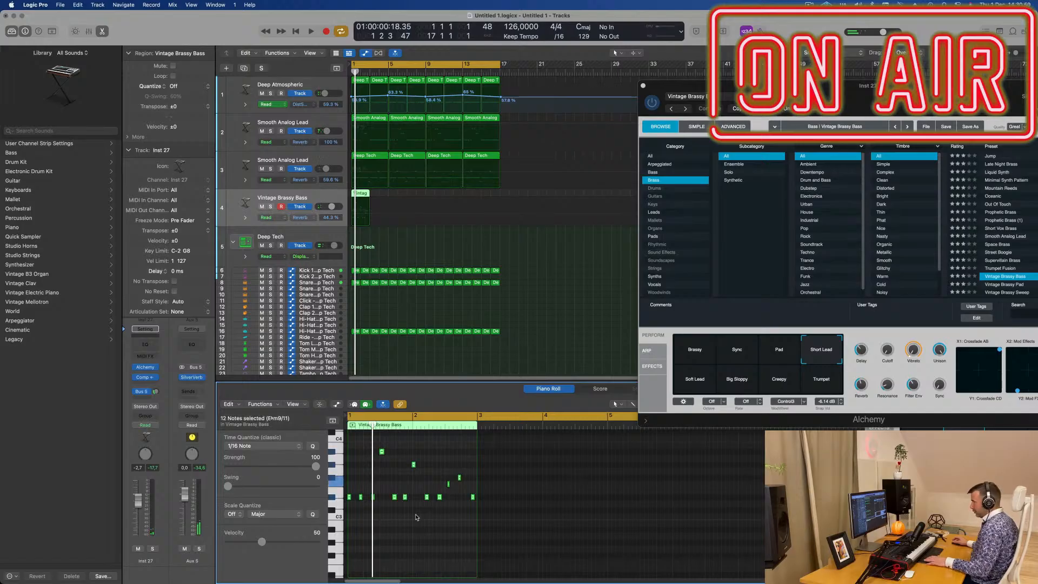
# - Lengthen the very short note in the second half of bar 2 of the Vintage Brassy Bass region during playback
pyautogui.press('space')
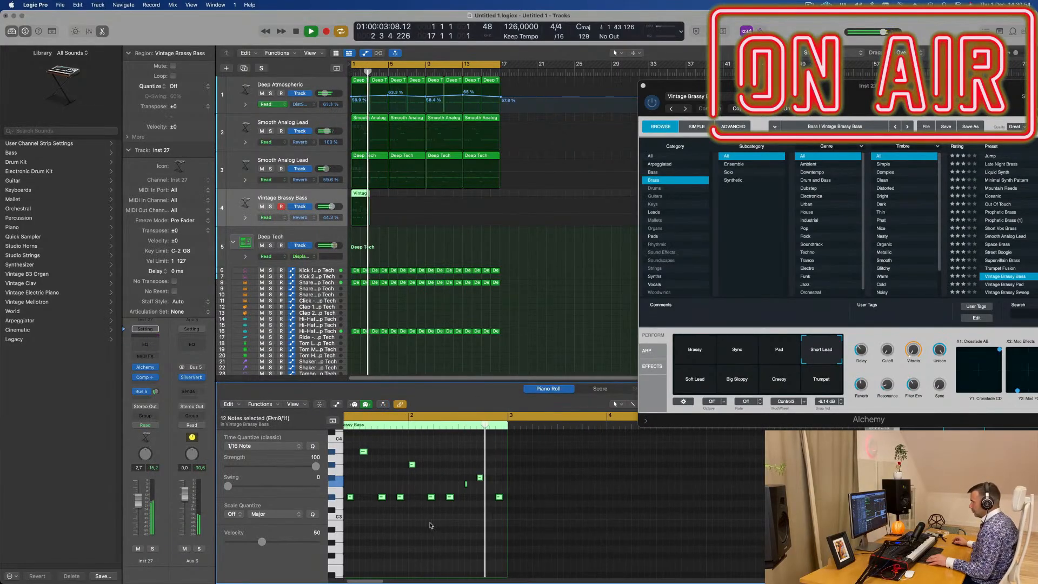
pyautogui.press('space')
pyautogui.press('space')
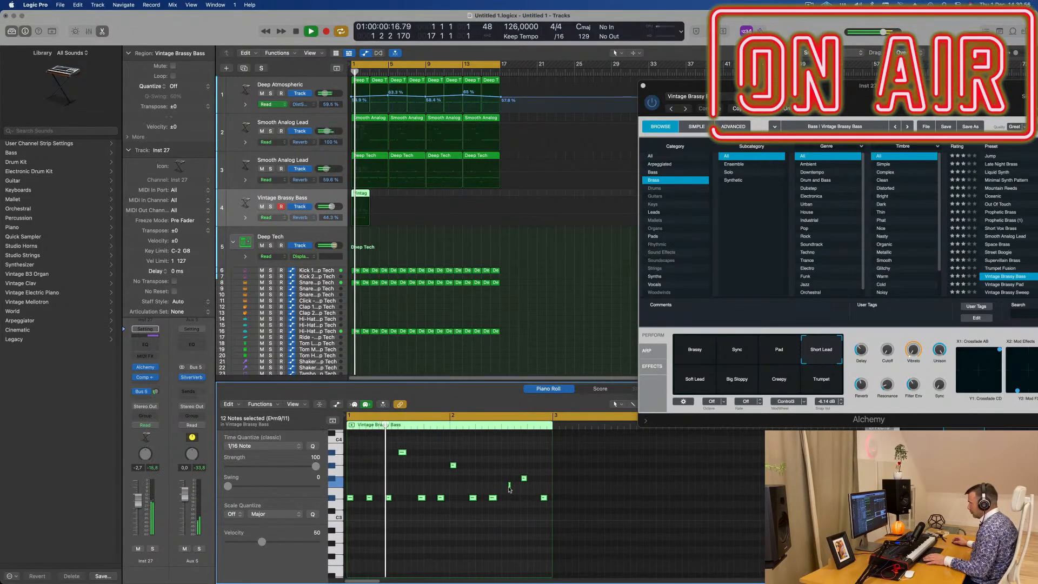
pyautogui.moveTo(510, 486); pyautogui.dragTo(510, 485)
pyautogui.click(476, 459)
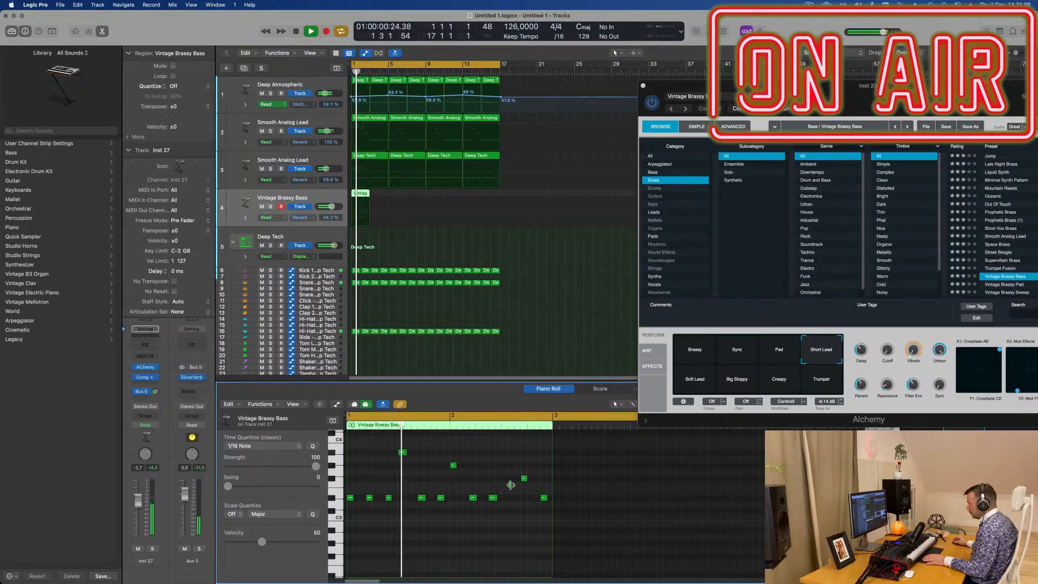
pyautogui.click(510, 485)
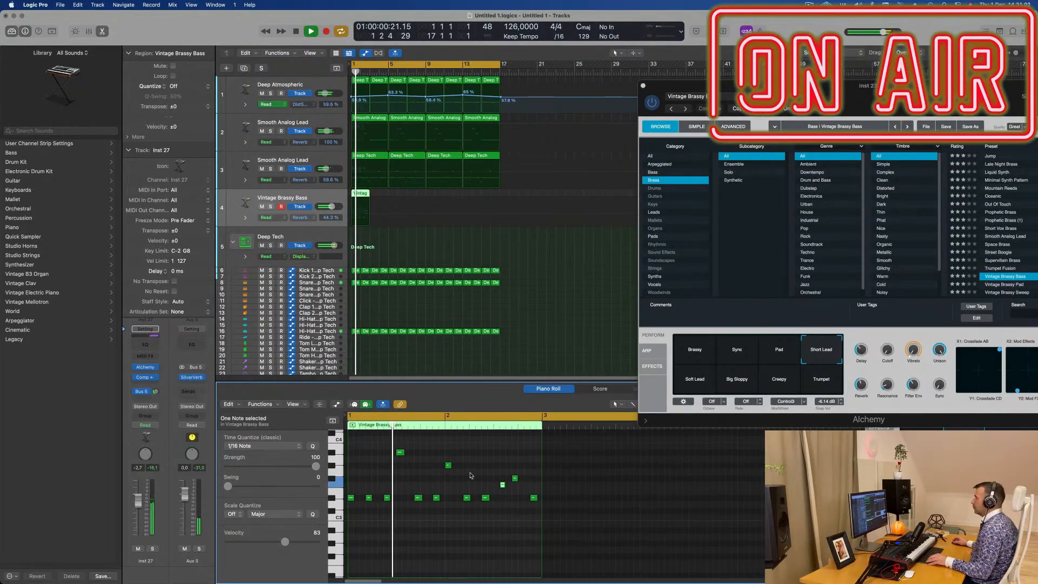
pyautogui.scroll(-3, 439, 479)
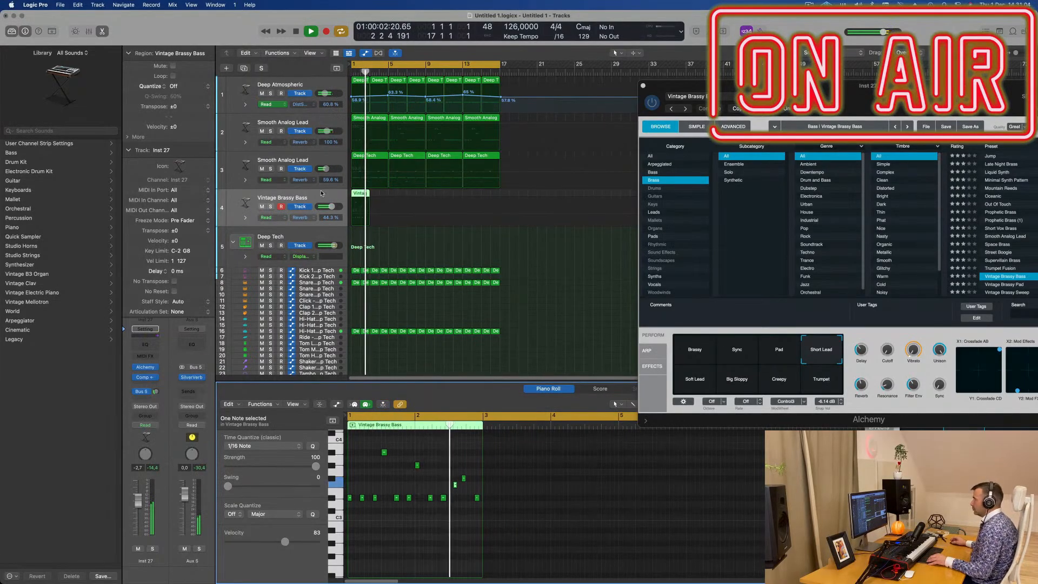
pyautogui.scroll(5, 477, 530)
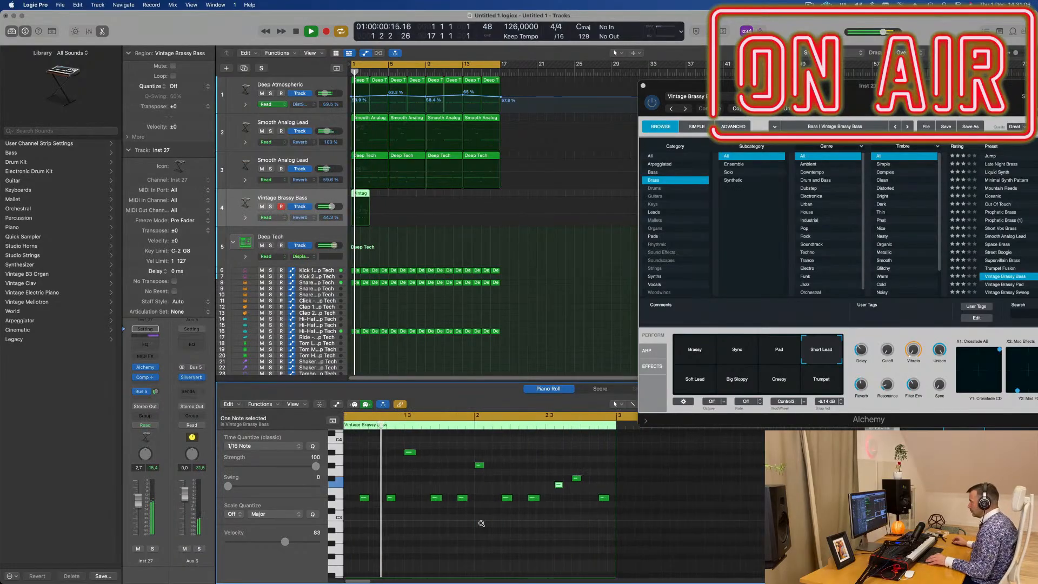
pyautogui.scroll(-1, 482, 525)
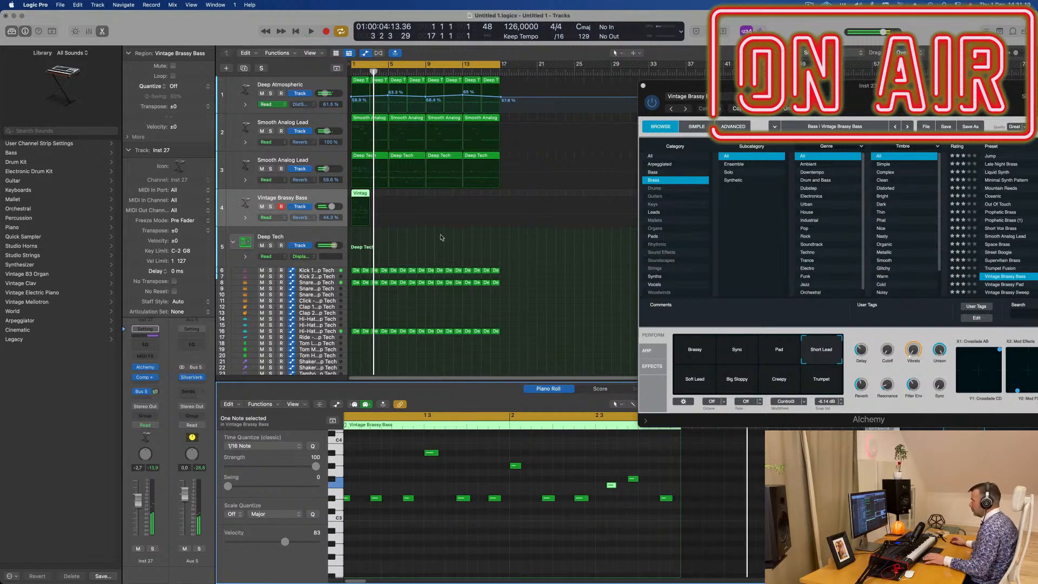
# - Repeat the two-bar Vintage Brassy Bass region until it fills all 16 bars
pyautogui.press('super+r')
pyautogui.press('super+r')
pyautogui.press('super+r')
pyautogui.press('super+r')
pyautogui.press('super+r')
pyautogui.press('super+r')
pyautogui.press('super+r')
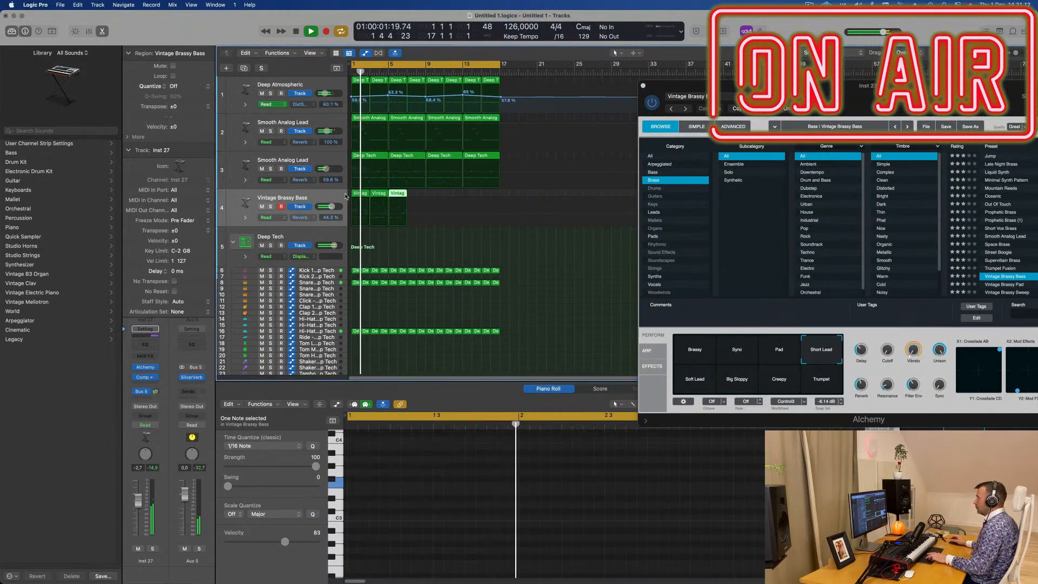
pyautogui.press('space')
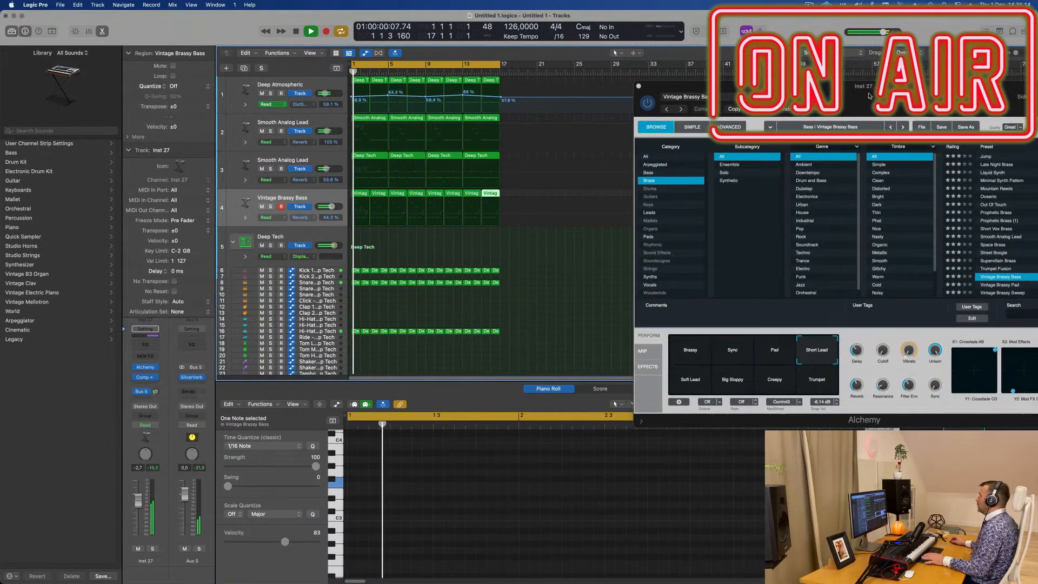
# - Add a Channel EQ to the Vintage Brassy Bass track with a 36 dB/Oct high cut at about 750 Hz
pyautogui.moveTo(898, 93); pyautogui.dragTo(610, 112)
pyautogui.press('space')
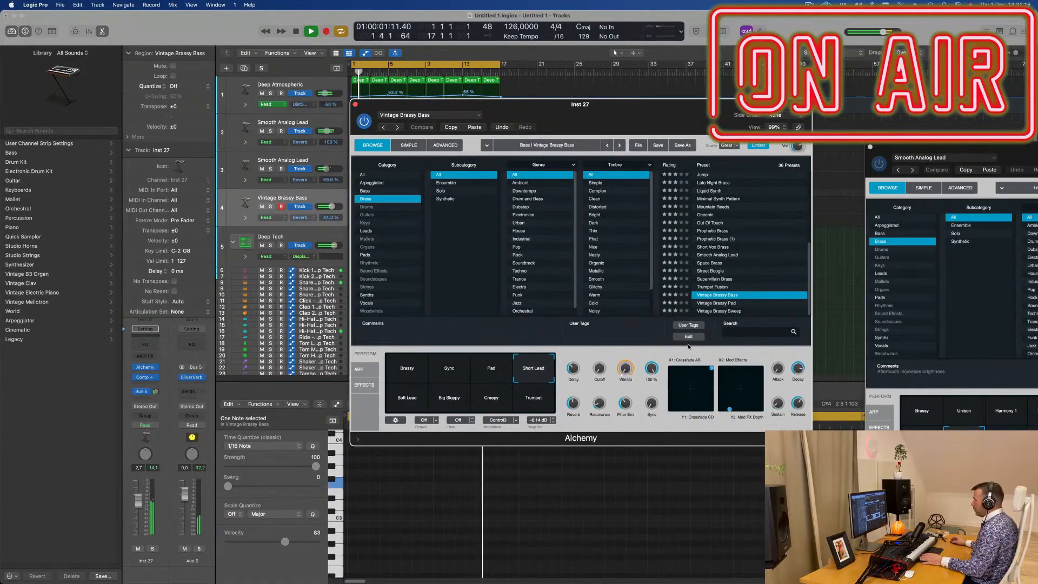
pyautogui.click(145, 345)
pyautogui.press('space')
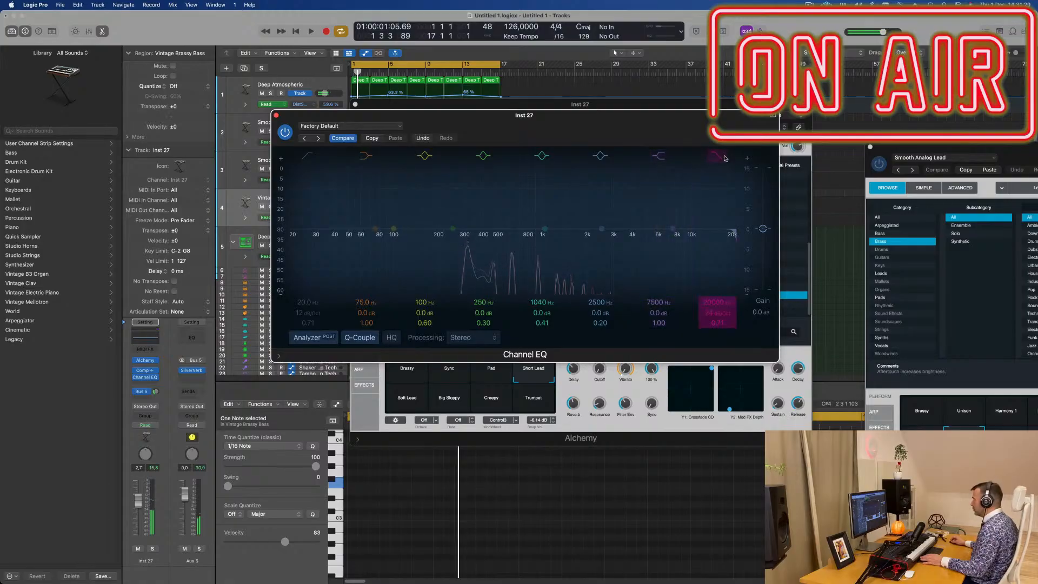
pyautogui.click(723, 158)
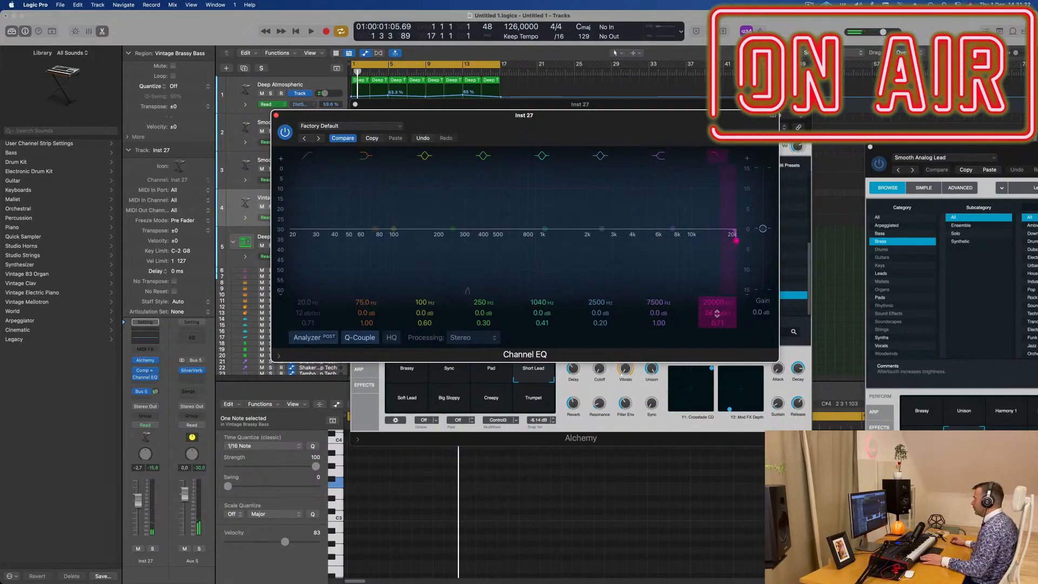
pyautogui.press('space')
pyautogui.moveTo(716, 302); pyautogui.dragTo(716, 362)
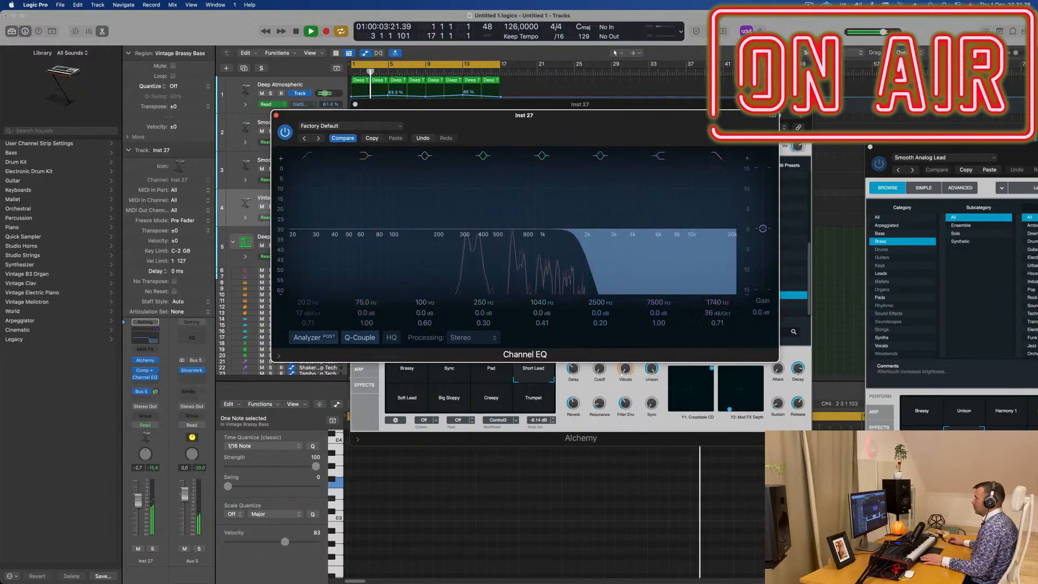
pyautogui.moveTo(590, 115); pyautogui.dragTo(725, 105)
pyautogui.moveTo(848, 295); pyautogui.dragTo(851, 314)
pyautogui.press('space')
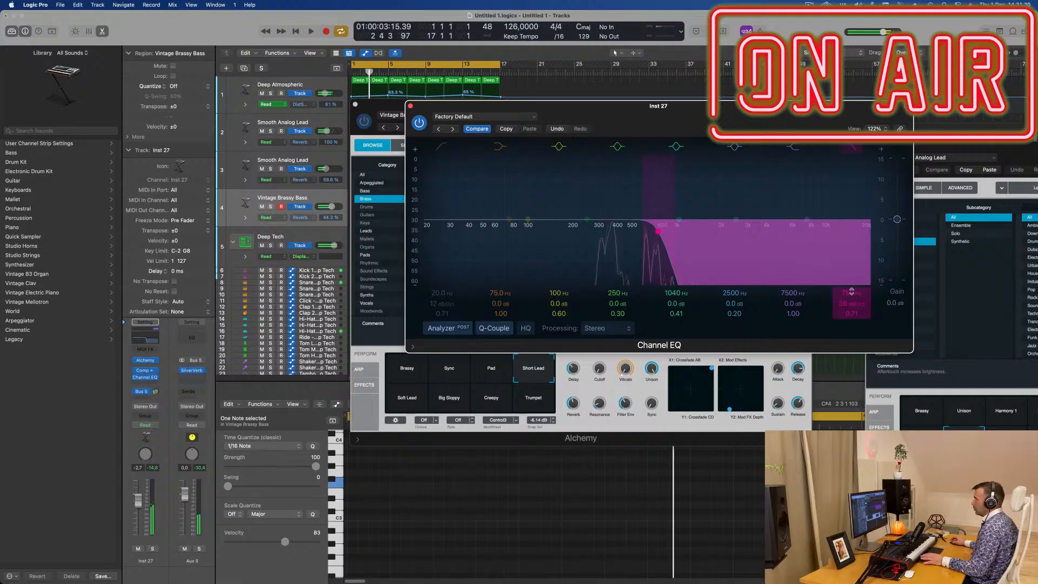
pyautogui.press('space')
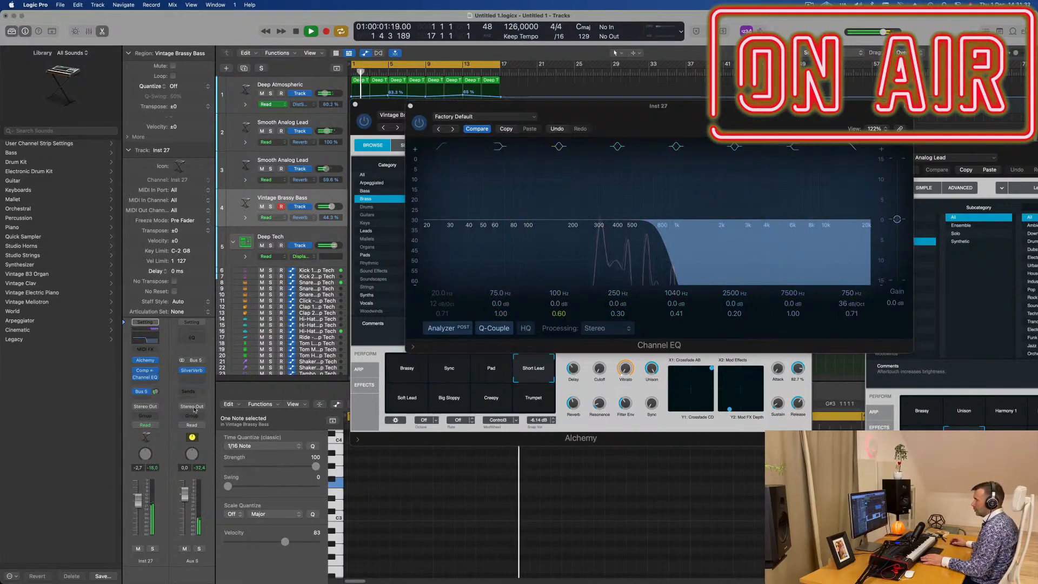
# - Set the Cutoff of the Short Lead sound in Alchemy to about 11.4% during playback
pyautogui.moveTo(437, 106); pyautogui.dragTo(627, 100)
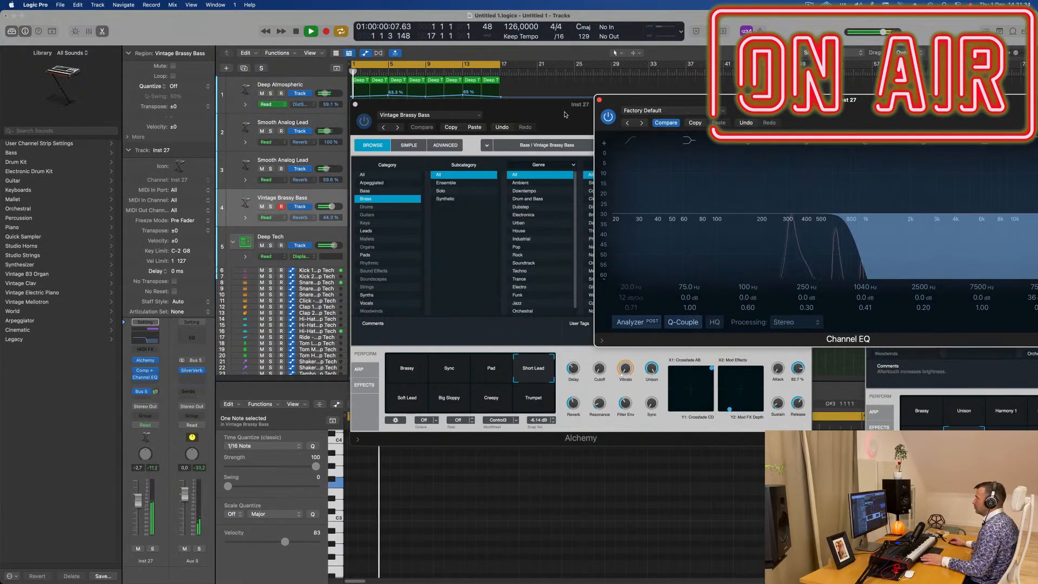
pyautogui.moveTo(506, 104); pyautogui.dragTo(526, 177)
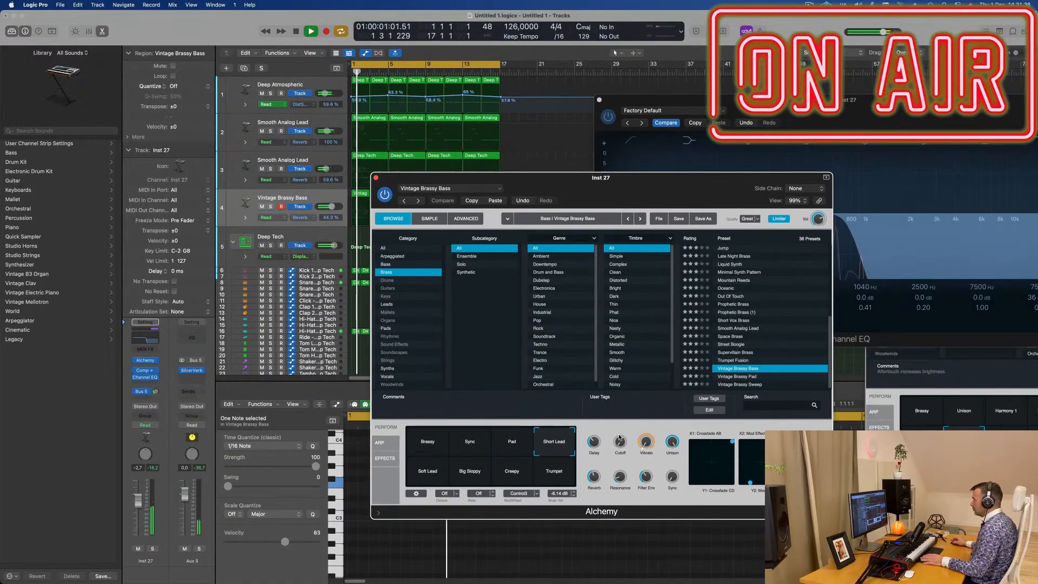
pyautogui.moveTo(620, 442); pyautogui.dragTo(620, 432)
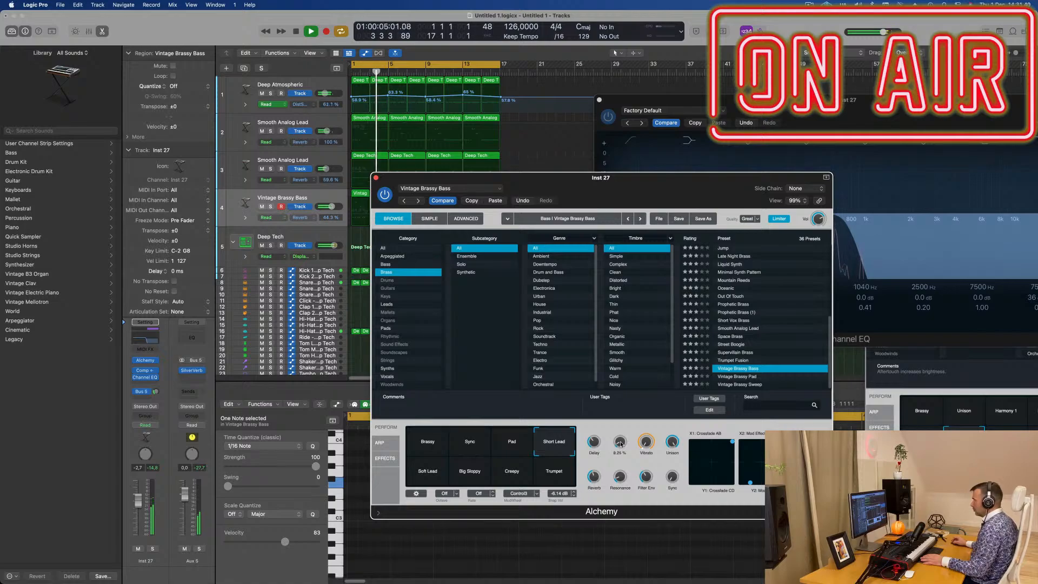
pyautogui.press('space')
pyautogui.press('space')
pyautogui.moveTo(659, 189); pyautogui.dragTo(668, 267)
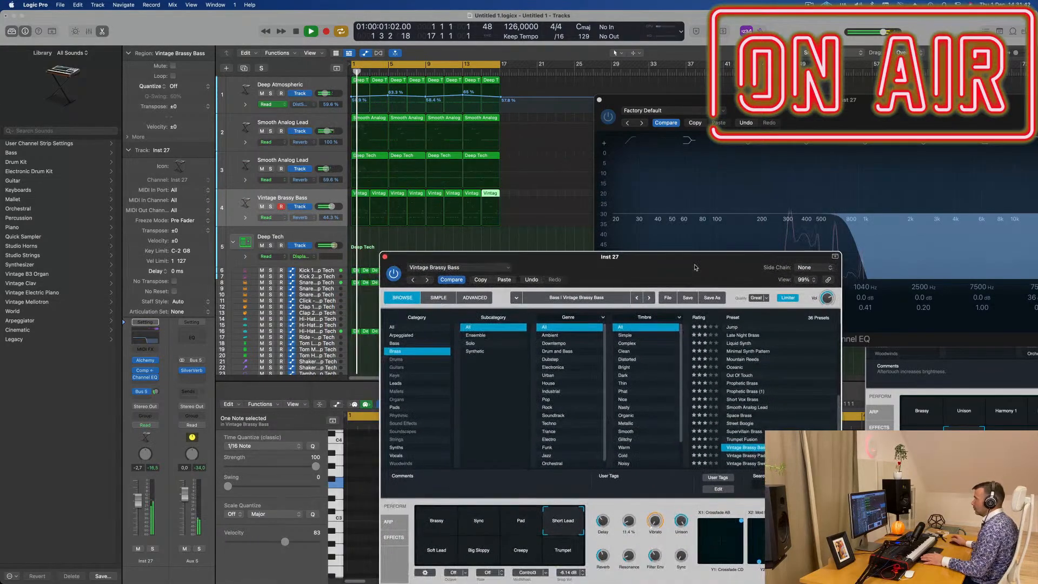
# - Raise the Vintage Brassy Bass track's volume to -1.7 dB during playback
pyautogui.press('space')
pyautogui.press('space')
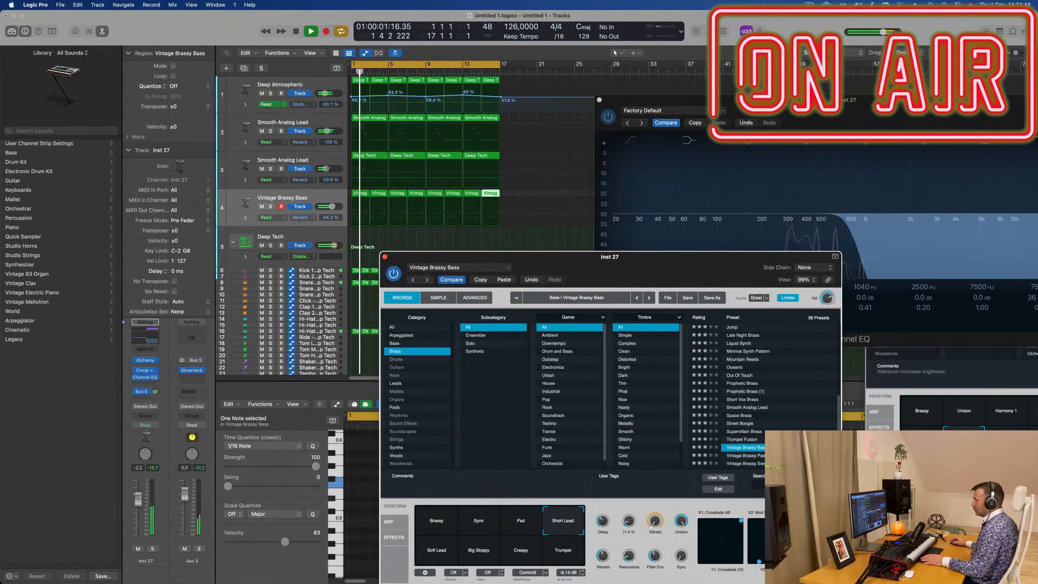
pyautogui.moveTo(138, 500); pyautogui.dragTo(138, 497)
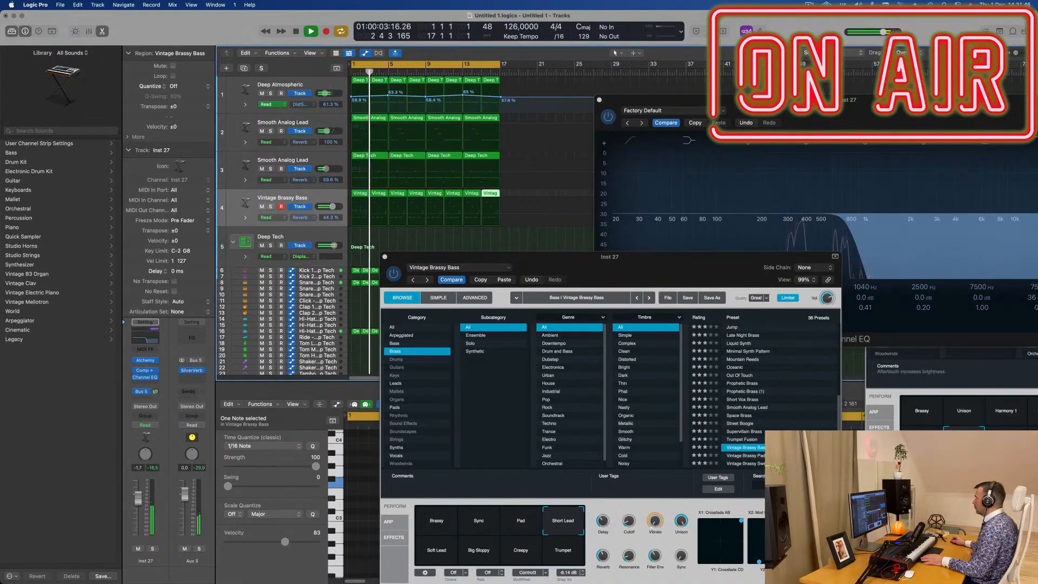
# - Reopen the Vintage Brassy Bass track's Channel EQ and set the high cut to about 870 Hz during playback
pyautogui.click(144, 377)
pyautogui.press('space')
pyautogui.press('space')
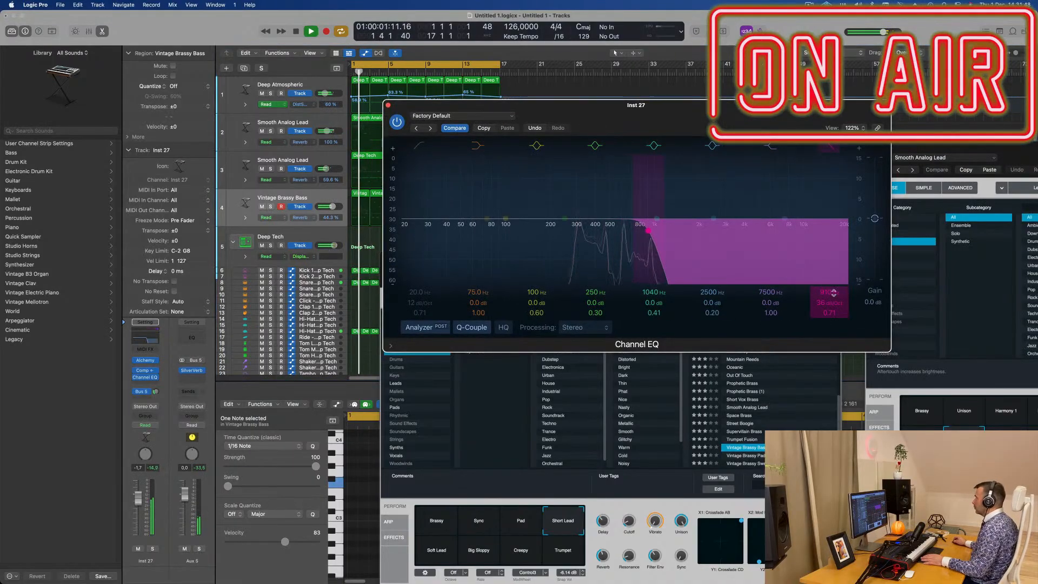
pyautogui.moveTo(636, 231); pyautogui.dragTo(645, 230)
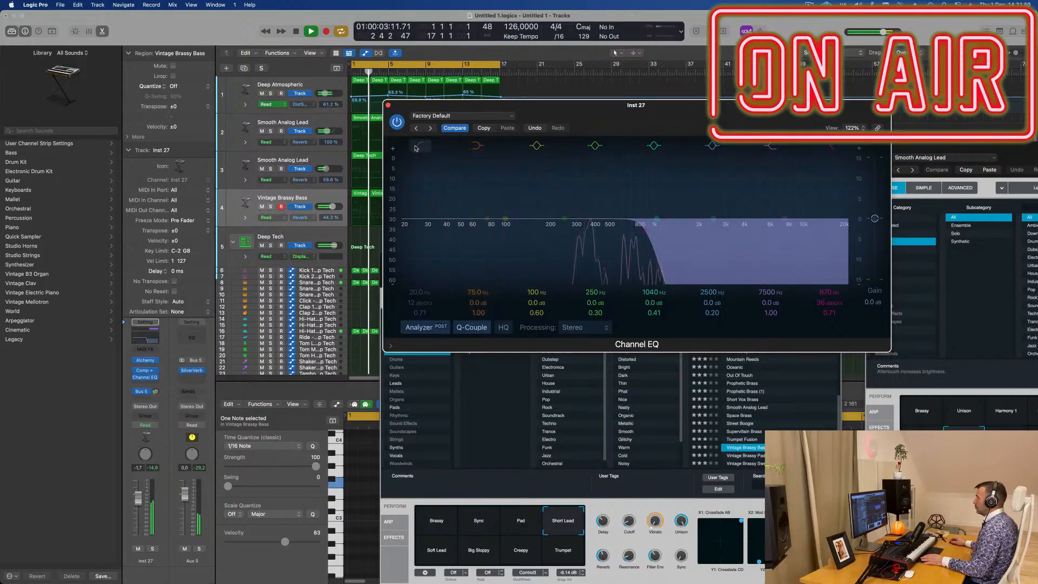
# - Enable the low cut in the Vintage Brassy Bass Channel EQ at about 272 Hz with a 36 dB/Oct slope
pyautogui.click(446, 206)
pyautogui.moveTo(447, 206); pyautogui.dragTo(534, 207)
pyautogui.moveTo(420, 303); pyautogui.dragTo(420, 288)
pyautogui.moveTo(611, 121); pyautogui.dragTo(253, 79)
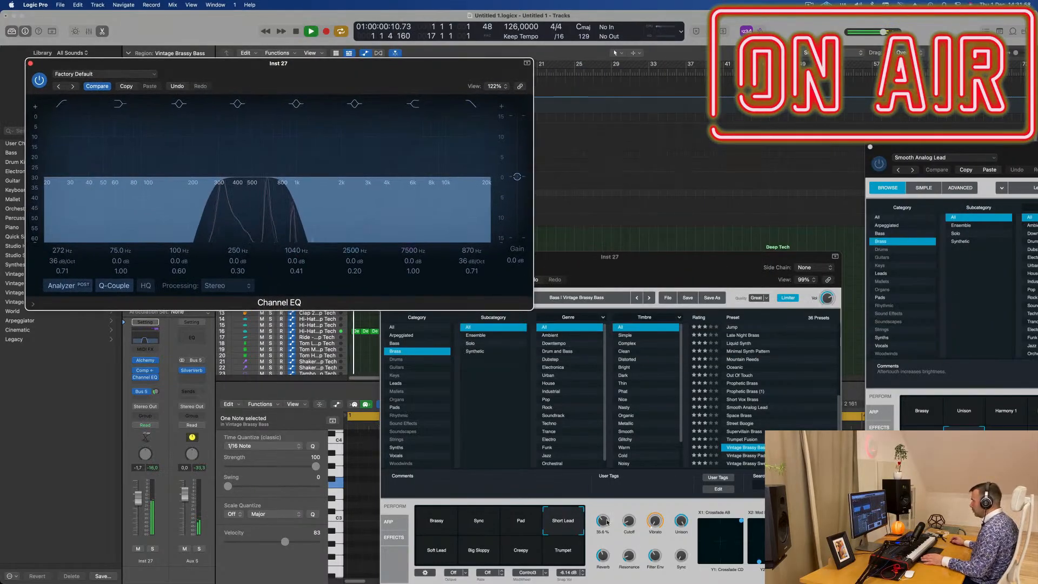
# - Raise the Reverb of the Short Lead sound in Alchemy to about 53.8% and close the Vintage Brassy Bass plug-in windows
pyautogui.click(609, 515)
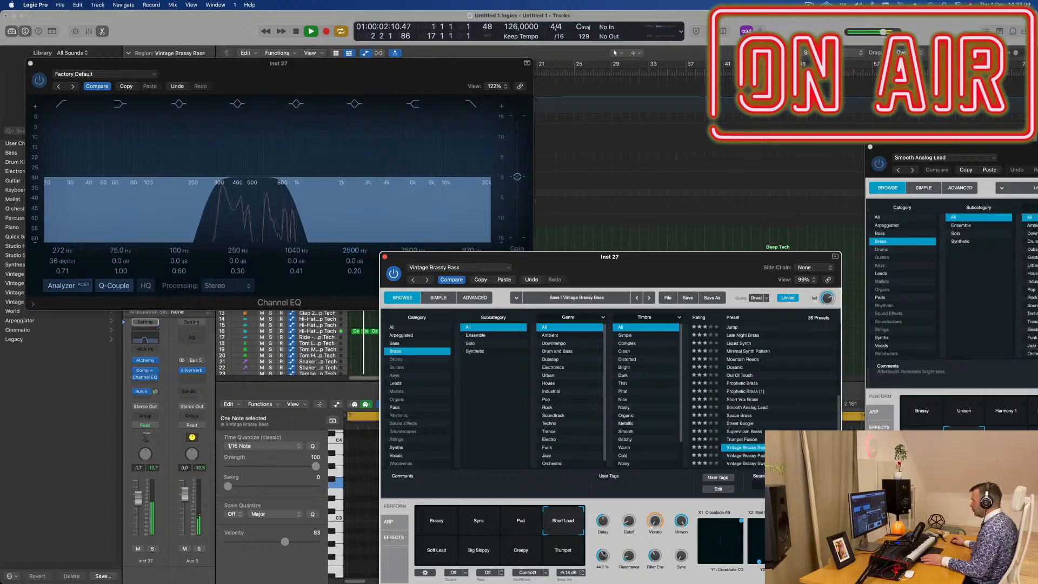
pyautogui.moveTo(644, 268); pyautogui.dragTo(757, 237)
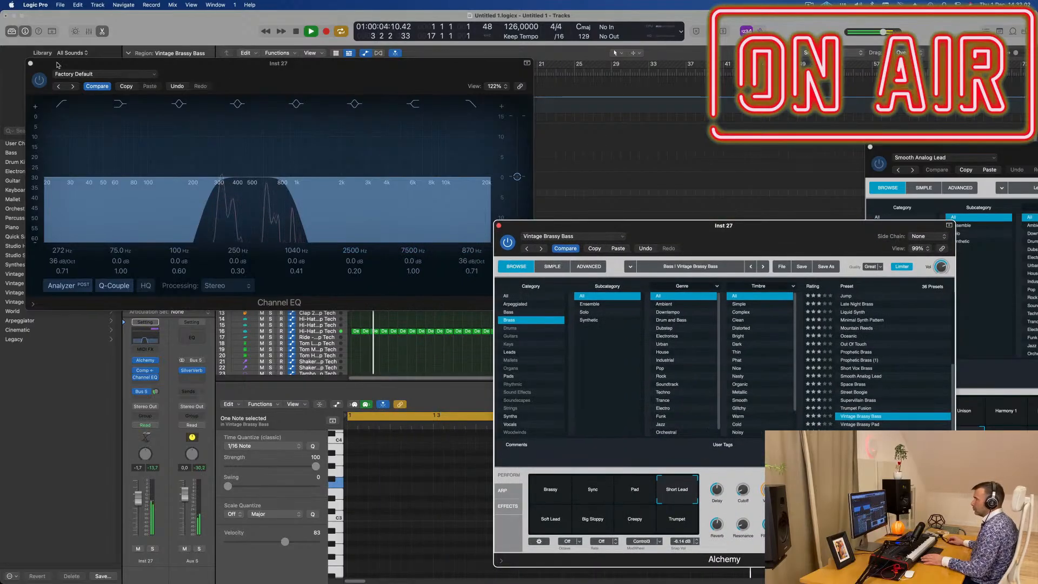
pyautogui.click(31, 63)
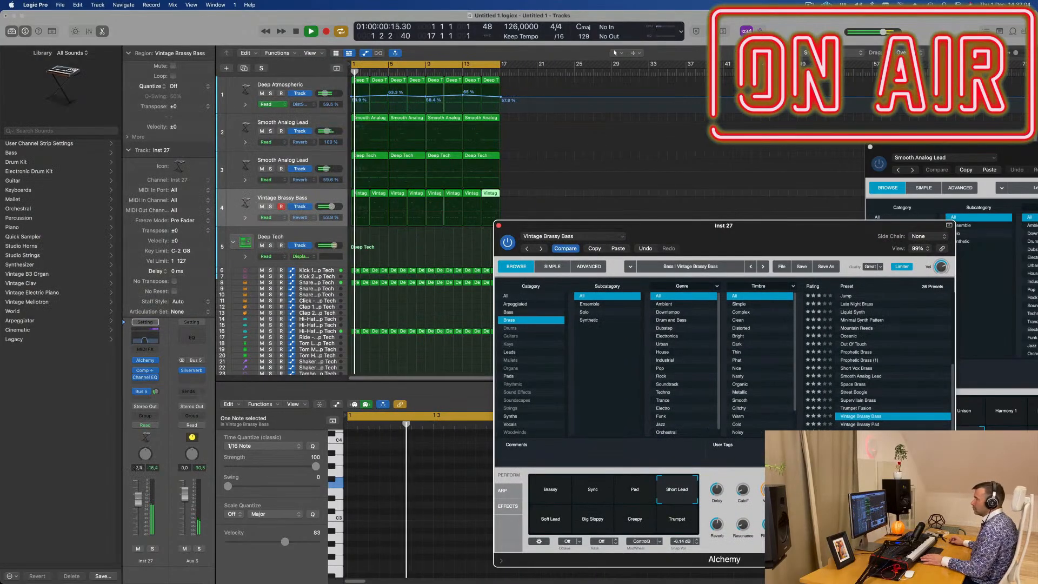
pyautogui.moveTo(579, 225); pyautogui.dragTo(382, 275)
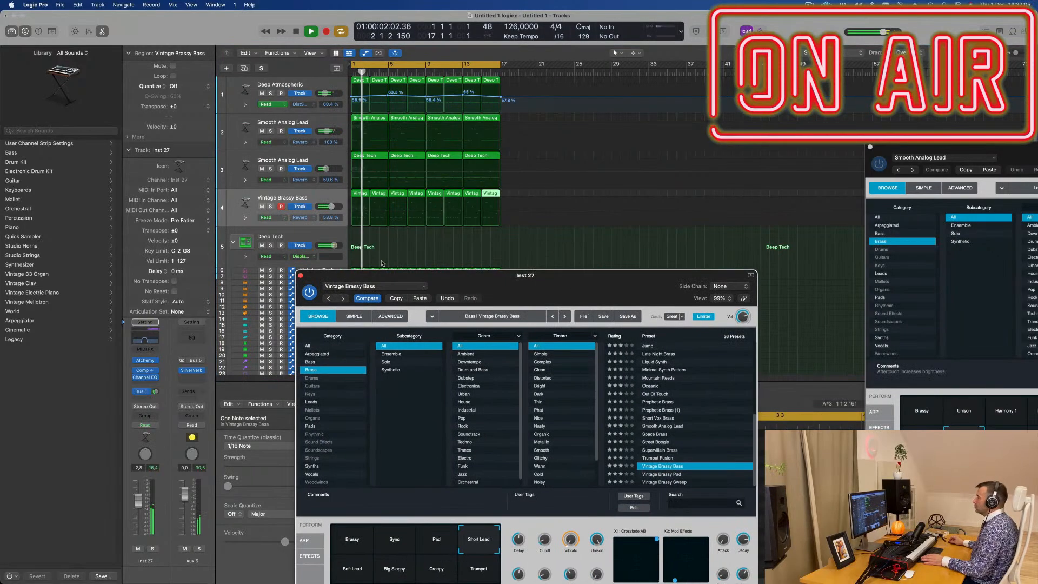
pyautogui.click(301, 276)
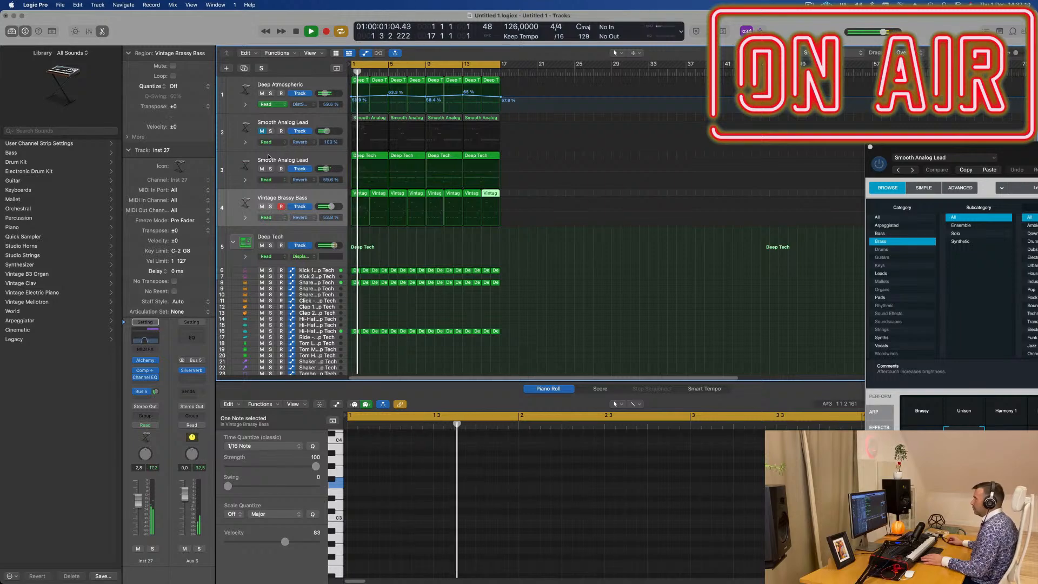
# - Briefly solo Smooth Analog Lead track 3 during playback, then return to the full mix
pyautogui.scroll(5, 486, 179)
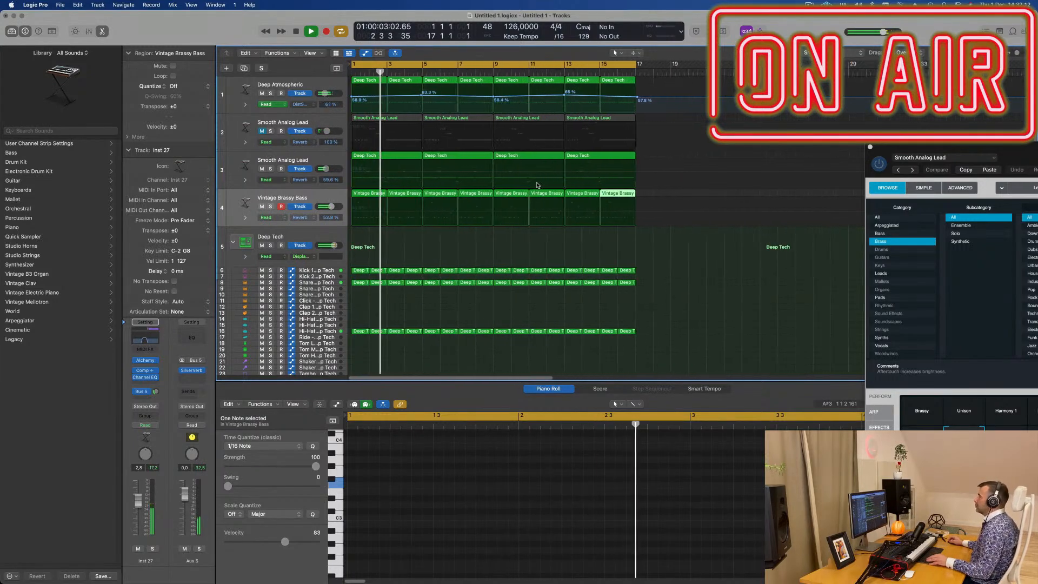
pyautogui.click(332, 196)
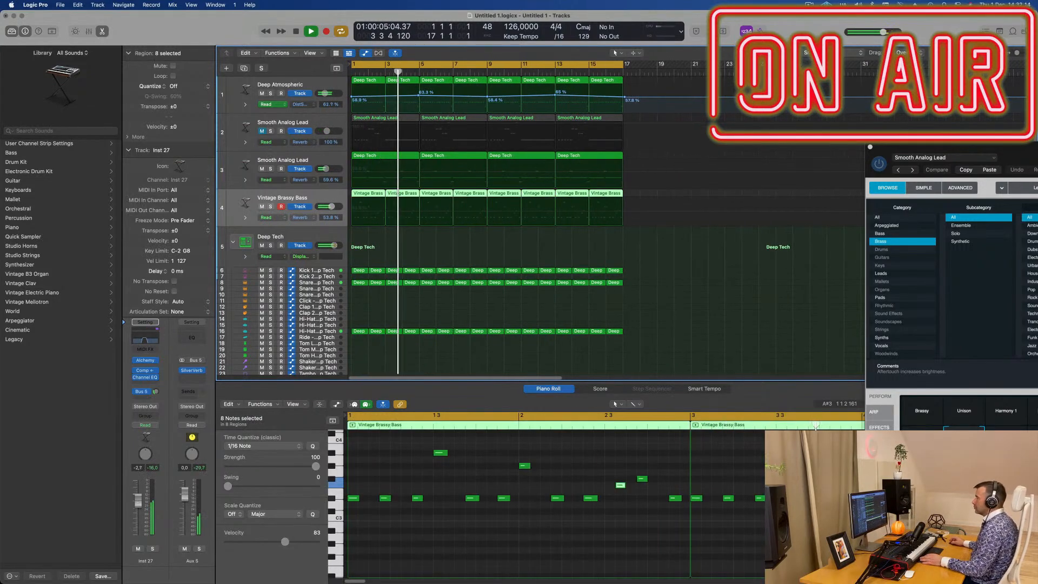
pyautogui.scroll(-3, 432, 258)
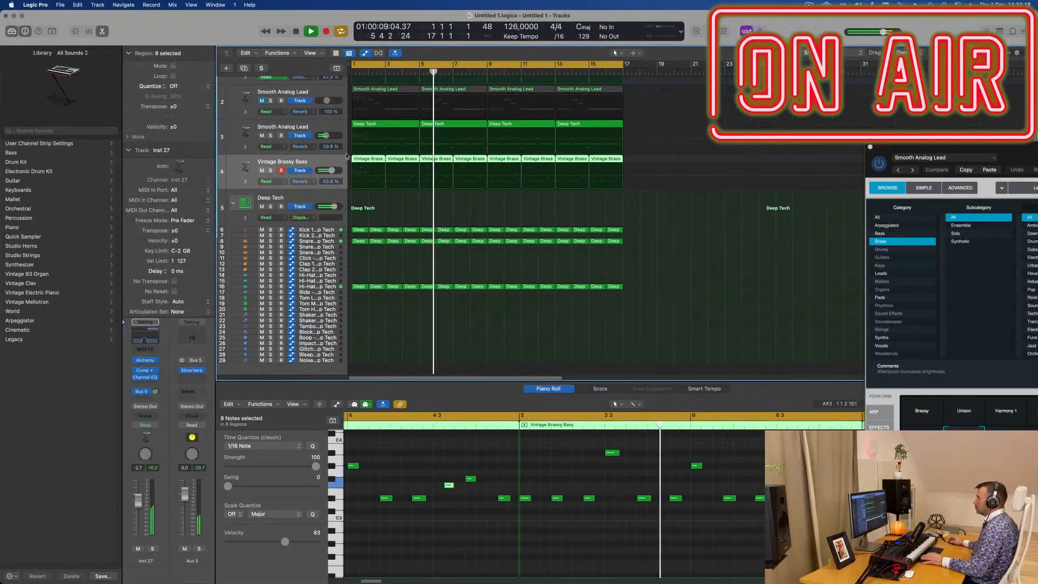
pyautogui.click(271, 136)
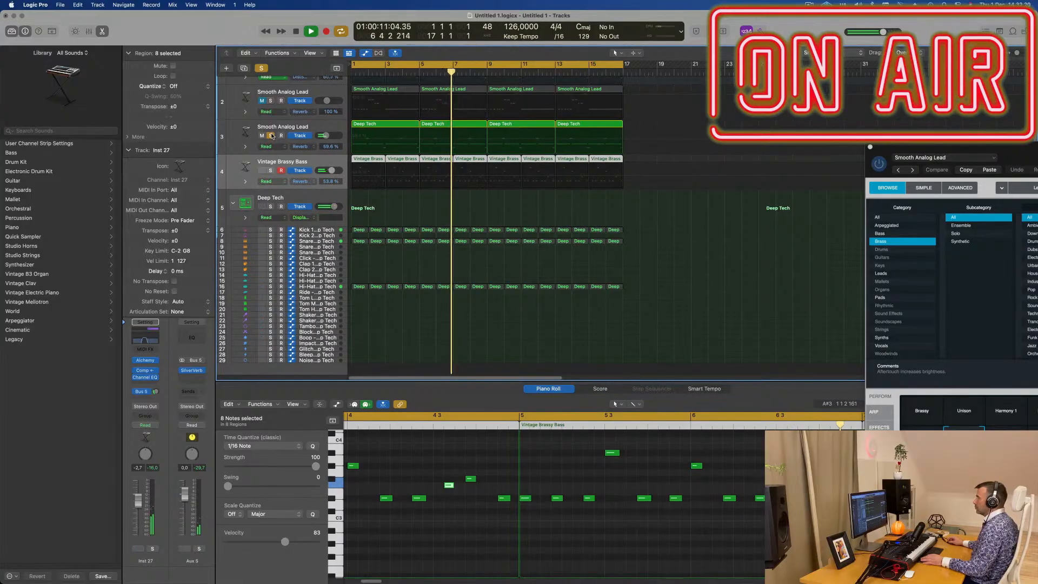
pyautogui.click(270, 136)
# - Open the Alchemy instrument of Smooth Analog Lead track 3 and position its window over the arrangement
pyautogui.click(324, 128)
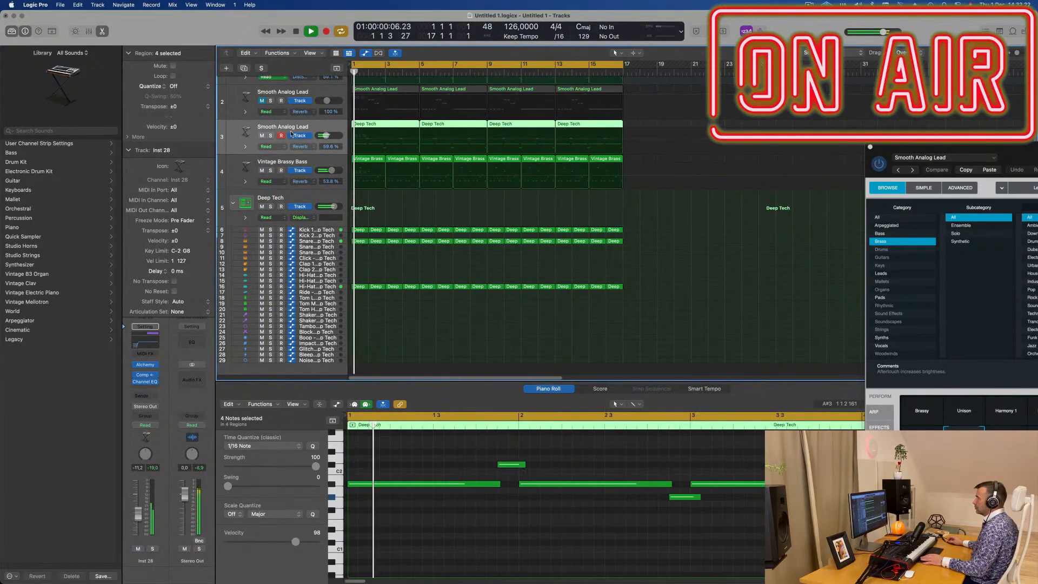
pyautogui.press('Return')
pyautogui.click(145, 365)
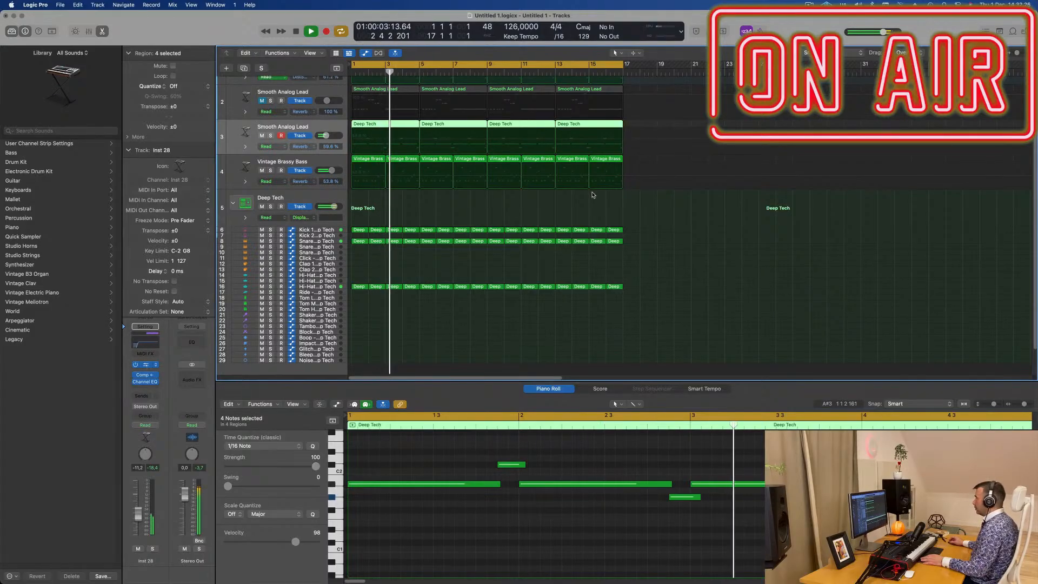
pyautogui.press('v')
pyautogui.moveTo(1036, 153); pyautogui.dragTo(574, 124)
# - Set Smooth Analog Lead track 3 to Touch automation and record a rising LP Cutoff sweep over the first two bars
pyautogui.click(144, 426)
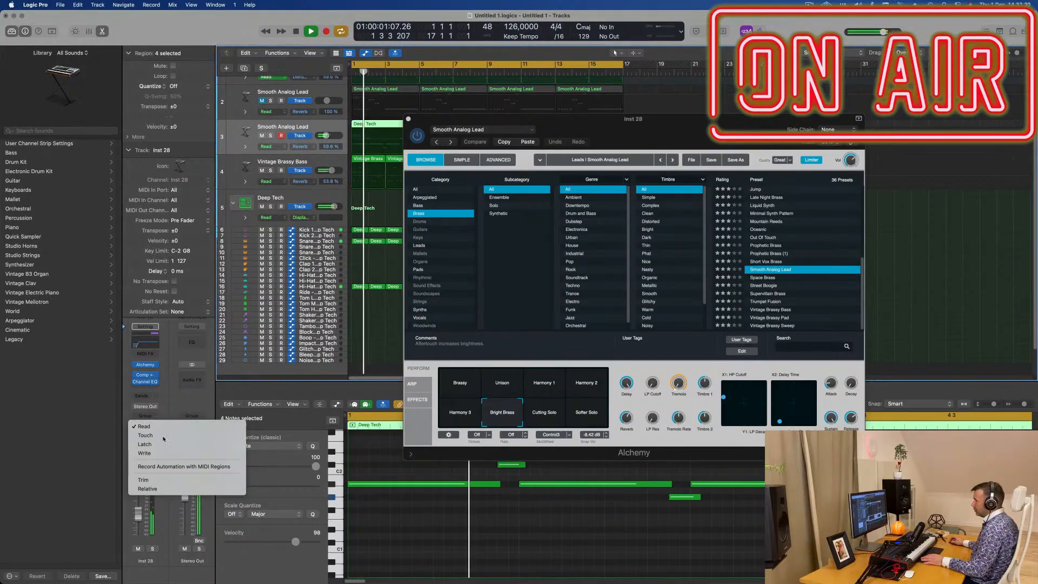
pyautogui.click(145, 434)
pyautogui.moveTo(652, 382); pyautogui.dragTo(670, 324)
pyautogui.click(408, 119)
pyautogui.press('Return')
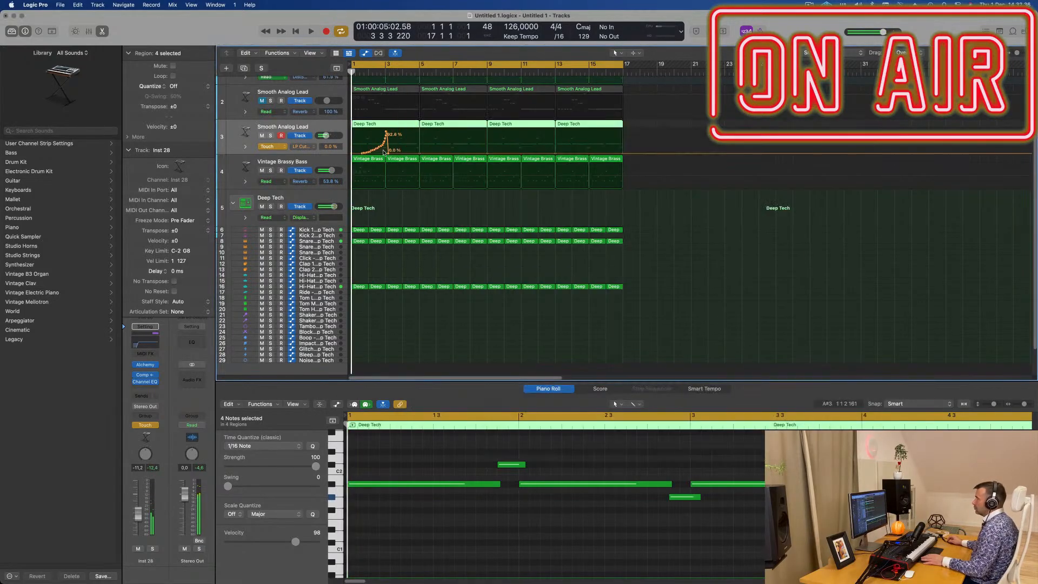
# - Replace the recorded LP Cutoff curve with a straight ramp from 0% to about 74.6% just before bar 3, dropping back to 0%
pyautogui.click(380, 154)
pyautogui.press('space')
pyautogui.press('space')
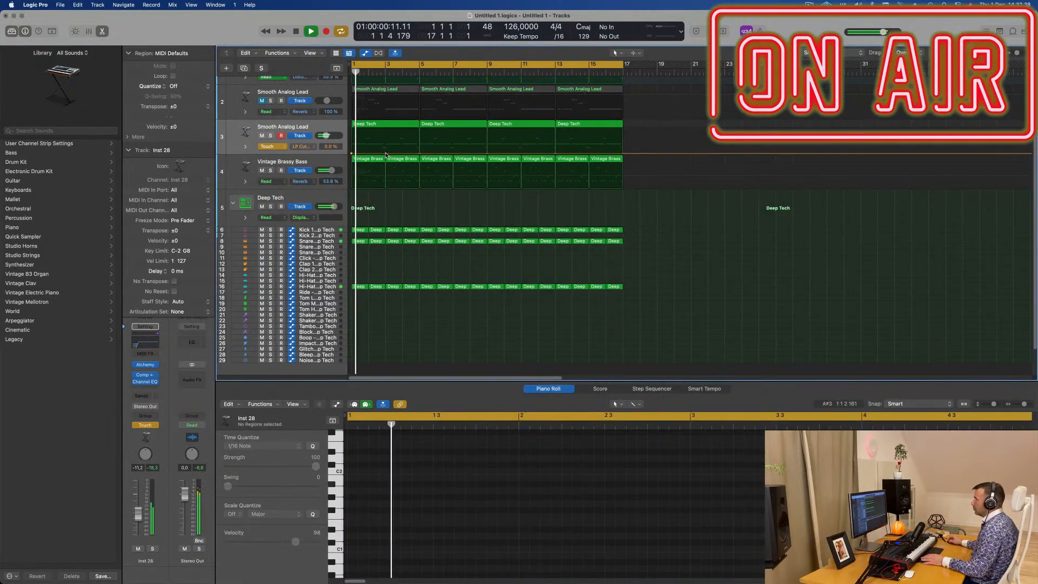
pyautogui.moveTo(383, 154)
pyautogui.mouseDown()
pyautogui.moveTo(383, 133)
pyautogui.moveTo(387, 157)
pyautogui.mouseUp()
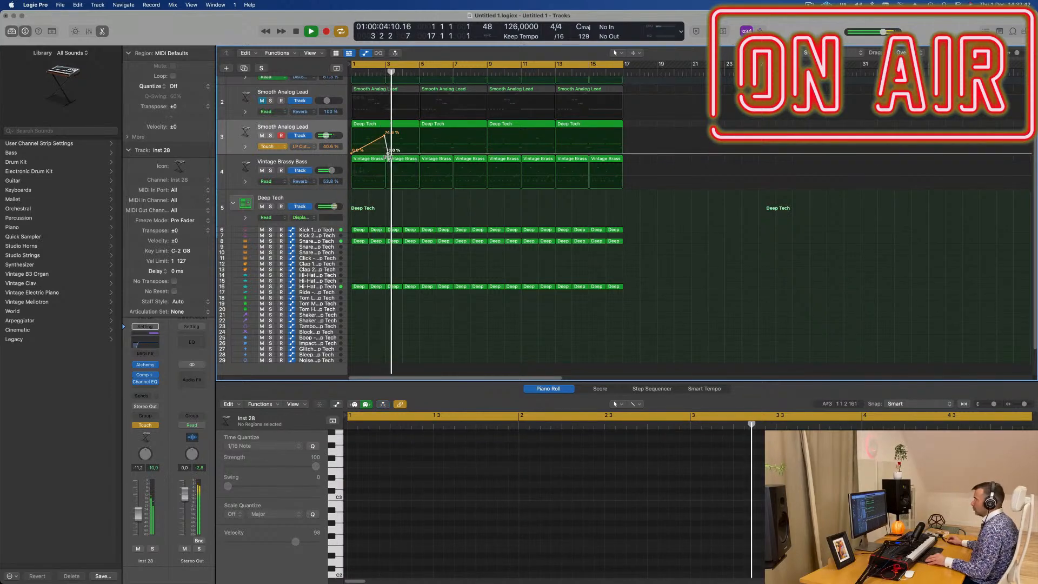
# - Lower the LP Cutoff ramp's peak to about 61.2% and add an intermediate point of about 22.4% in bar 2
pyautogui.press('super+Right')
pyautogui.press('super+Right')
pyautogui.press('super+Right')
pyautogui.press('super+Right')
pyautogui.press('super+Right')
pyautogui.press('Return')
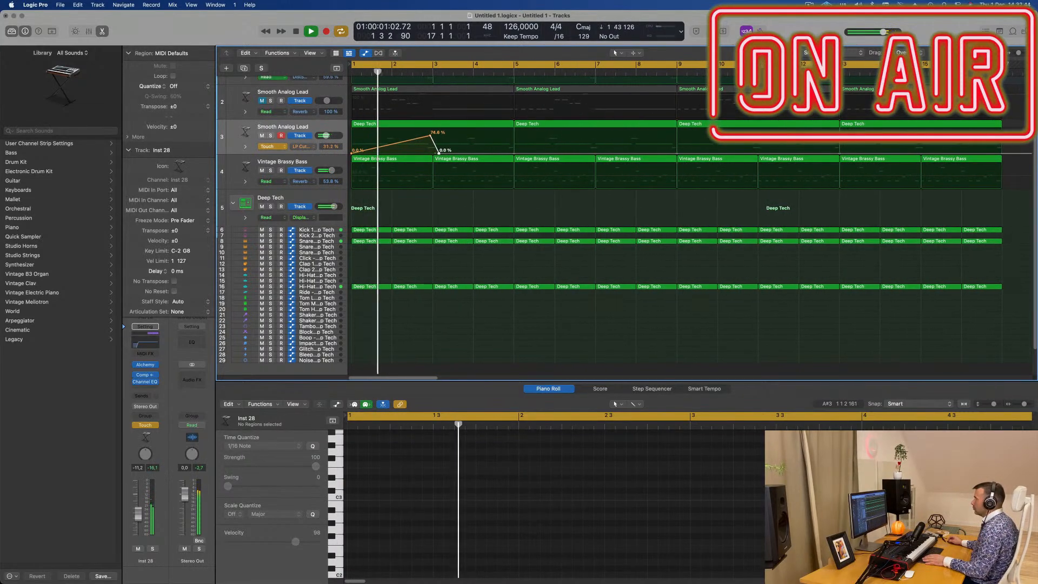
pyautogui.moveTo(431, 136); pyautogui.dragTo(430, 139)
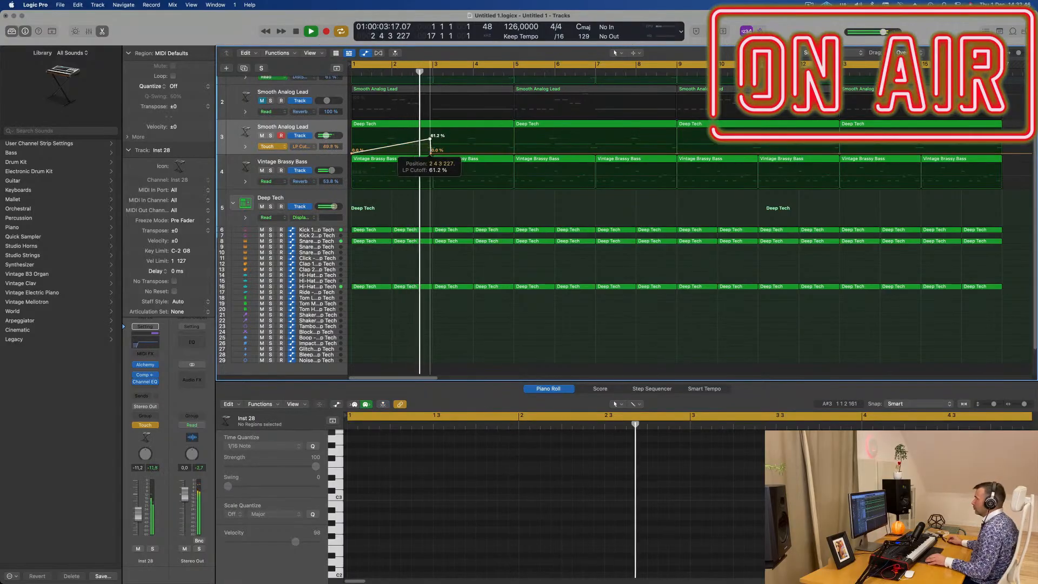
pyautogui.click(421, 149)
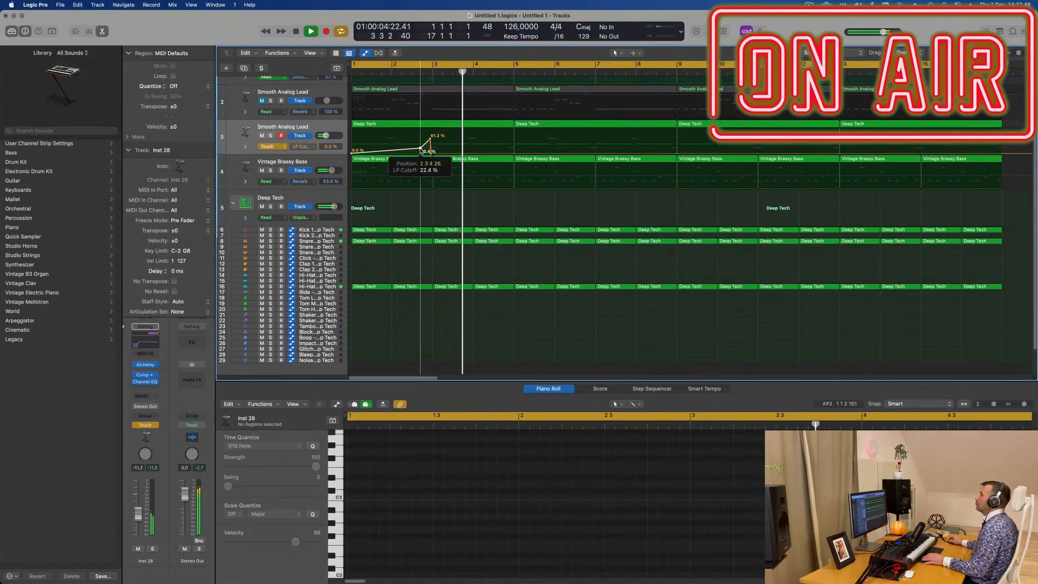
pyautogui.press('Return')
# - Set Smooth Analog Lead track 3 to Read automation and move the 0% LP Cutoff point after the peak to the start of bar 3
pyautogui.click(286, 147)
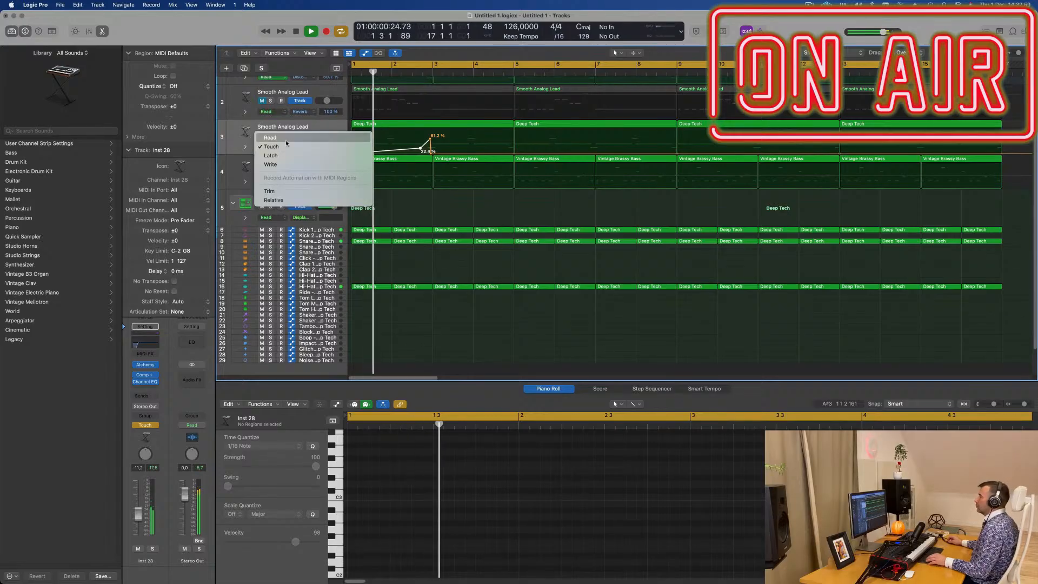
pyautogui.click(285, 140)
pyautogui.press('super+Left')
pyautogui.scroll(-1, 406, 157)
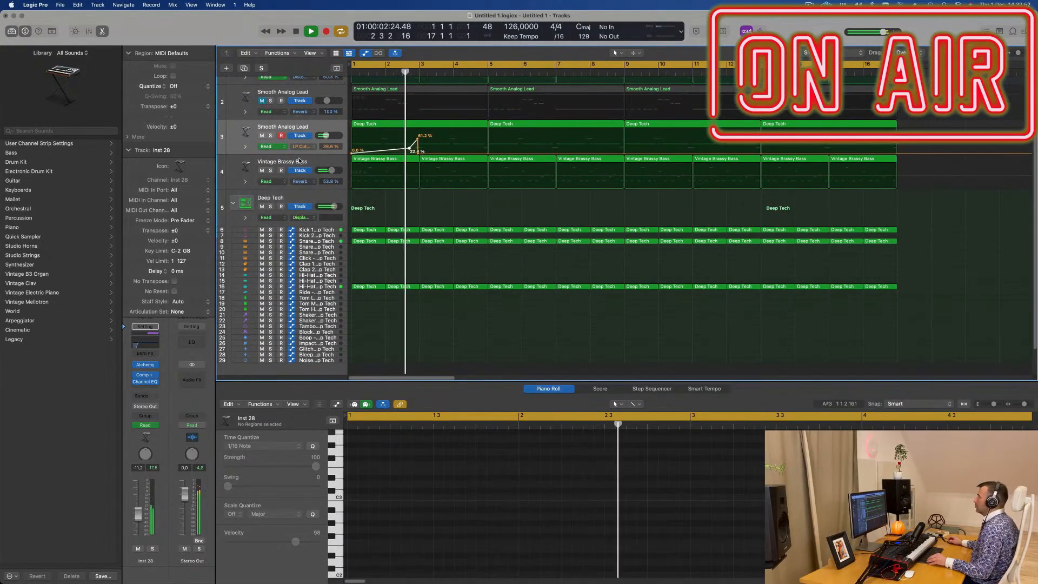
pyautogui.scroll(2, 406, 157)
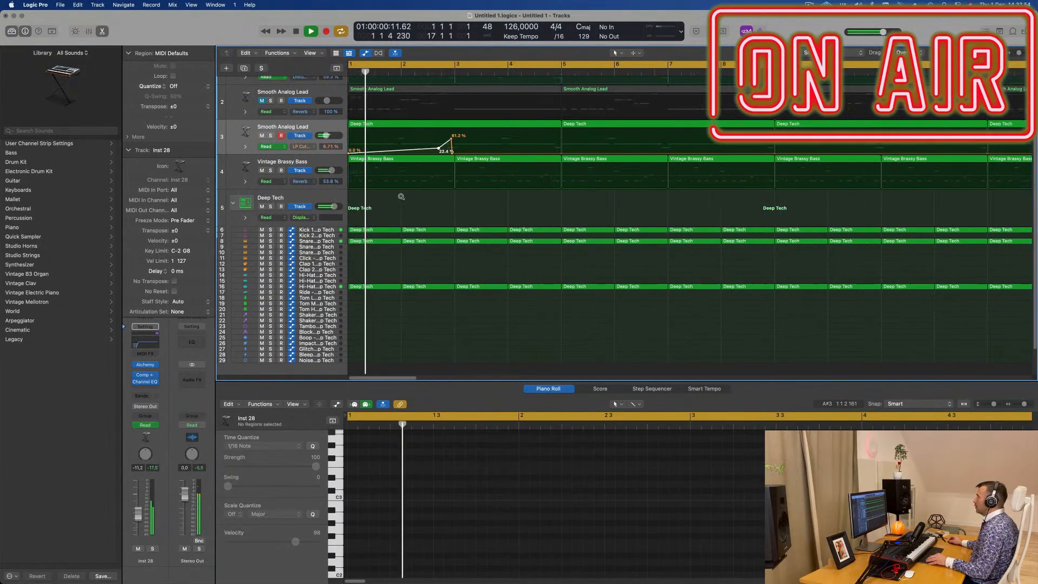
pyautogui.scroll(2, 489, 212)
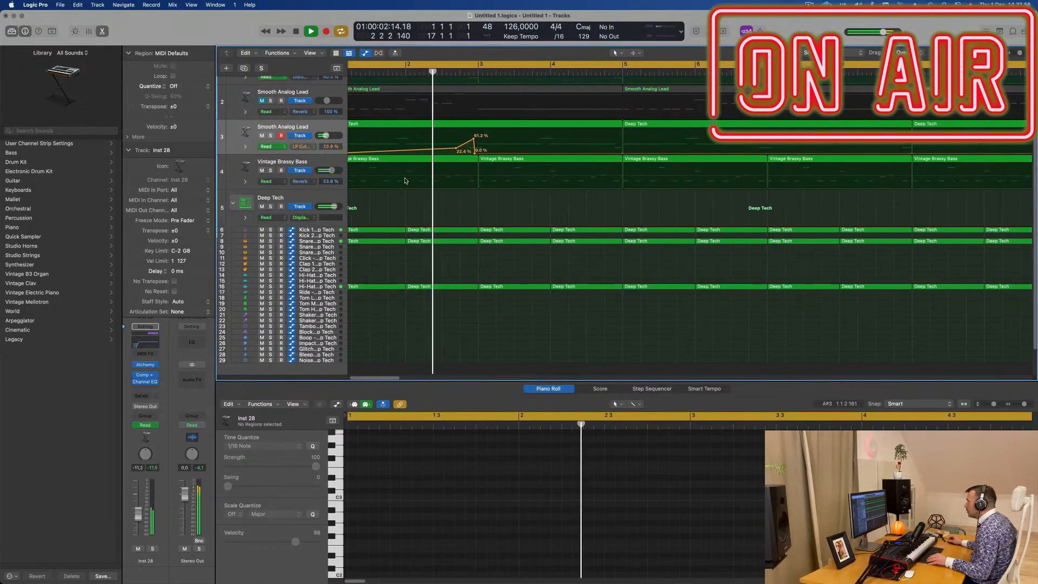
pyautogui.hscroll(-1, 439, 162)
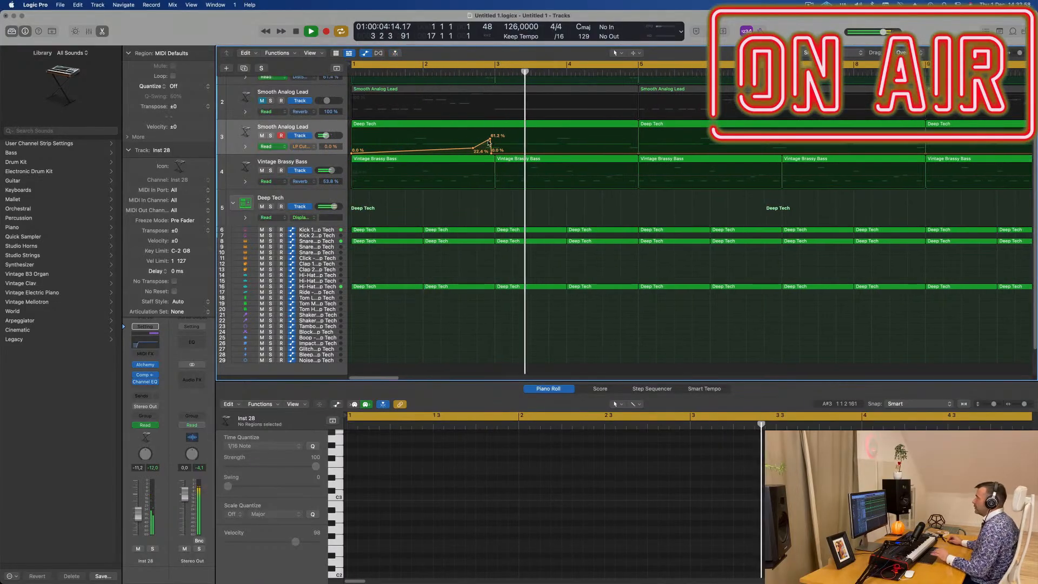
pyautogui.moveTo(490, 153); pyautogui.dragTo(495, 153)
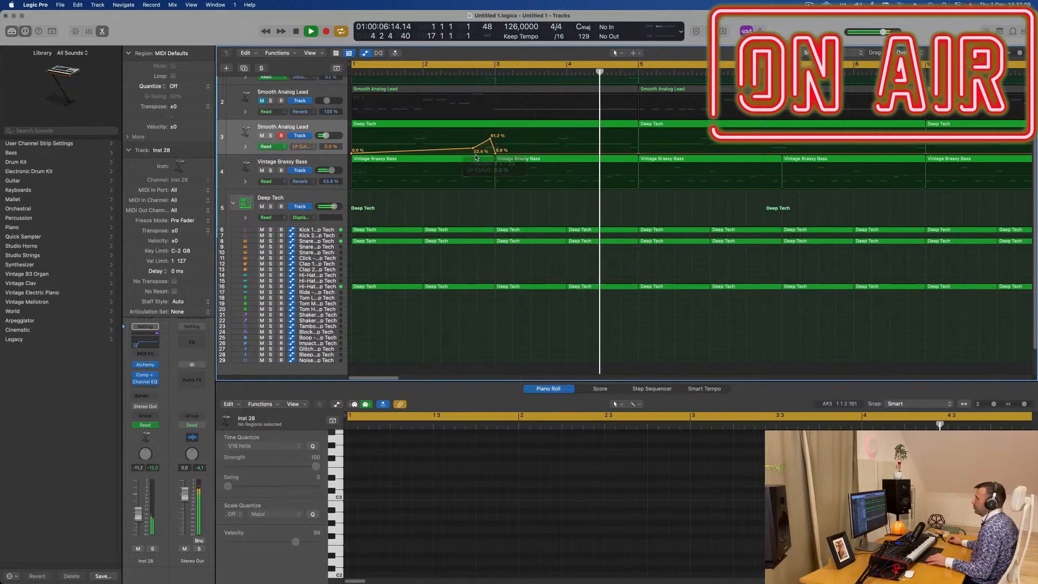
# - Draw a second LP Cutoff ramp over bars 3 and 4, peaking at about 58.2% and falling to about 29.9% at bar 5
pyautogui.scroll(-2, 489, 152)
pyautogui.press('space')
pyautogui.press('space')
pyautogui.scroll(-1, 472, 149)
pyautogui.scroll(-4, 472, 149)
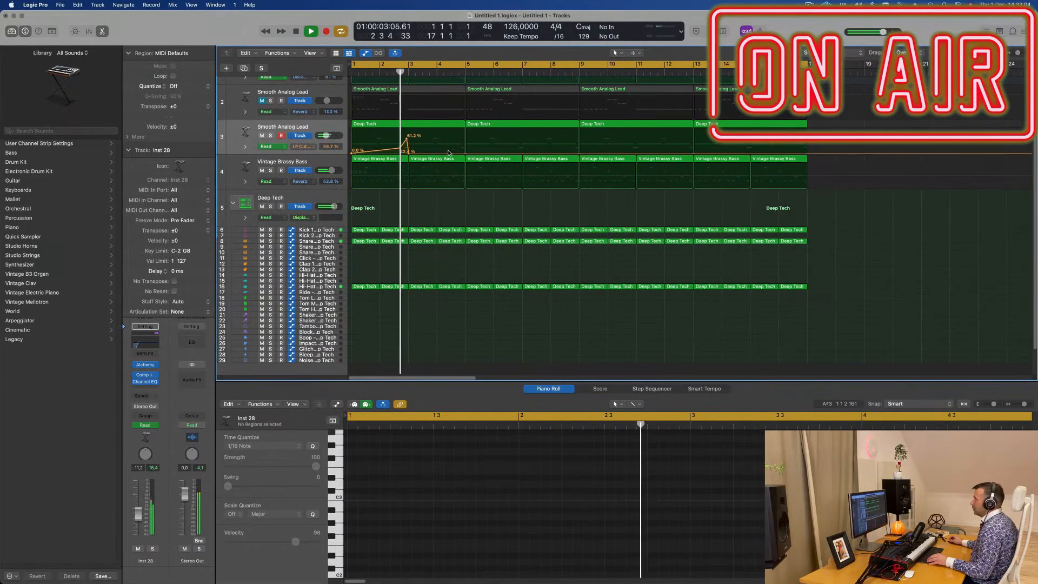
pyautogui.moveTo(461, 156)
pyautogui.mouseDown()
pyautogui.moveTo(458, 139)
pyautogui.moveTo(454, 152)
pyautogui.moveTo(466, 147)
pyautogui.mouseUp()
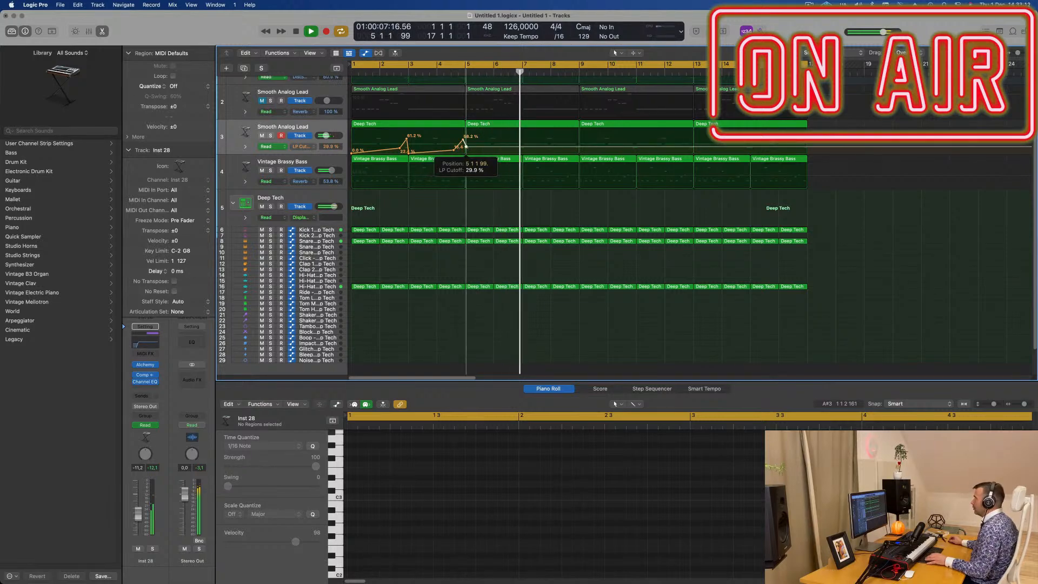
pyautogui.press('Return')
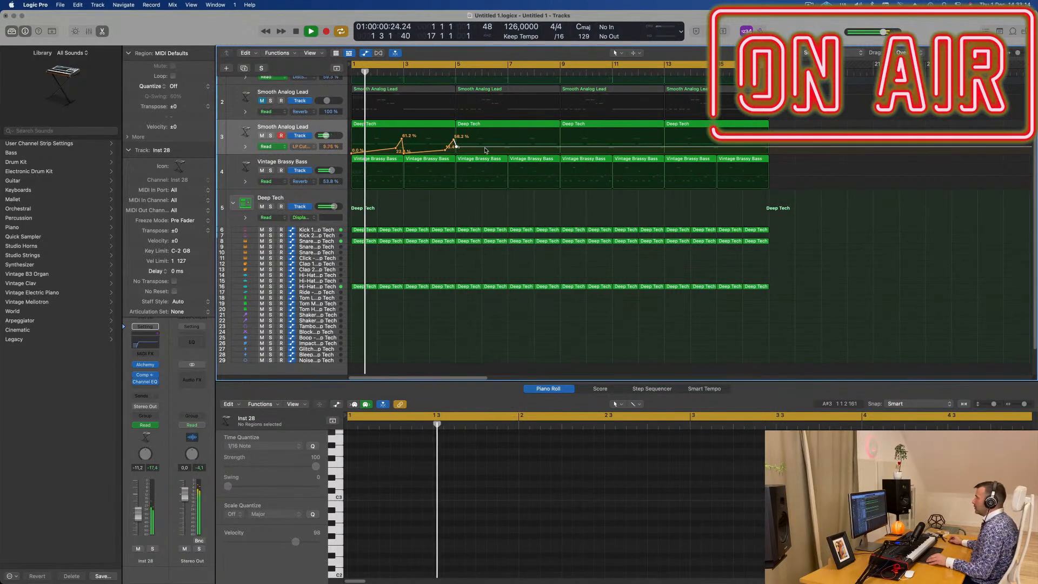
# - Copy the Vintage Brassy Bass track's Compressor to the Aux 5 channel, after its SilverVerb
pyautogui.scroll(2, 486, 153)
pyautogui.scroll(-1, 486, 152)
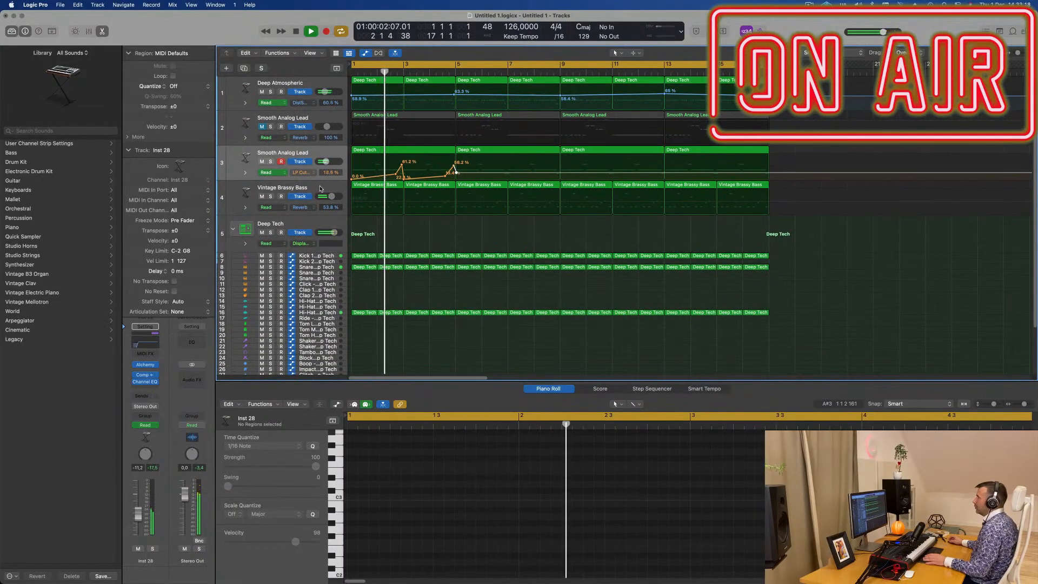
pyautogui.click(238, 197)
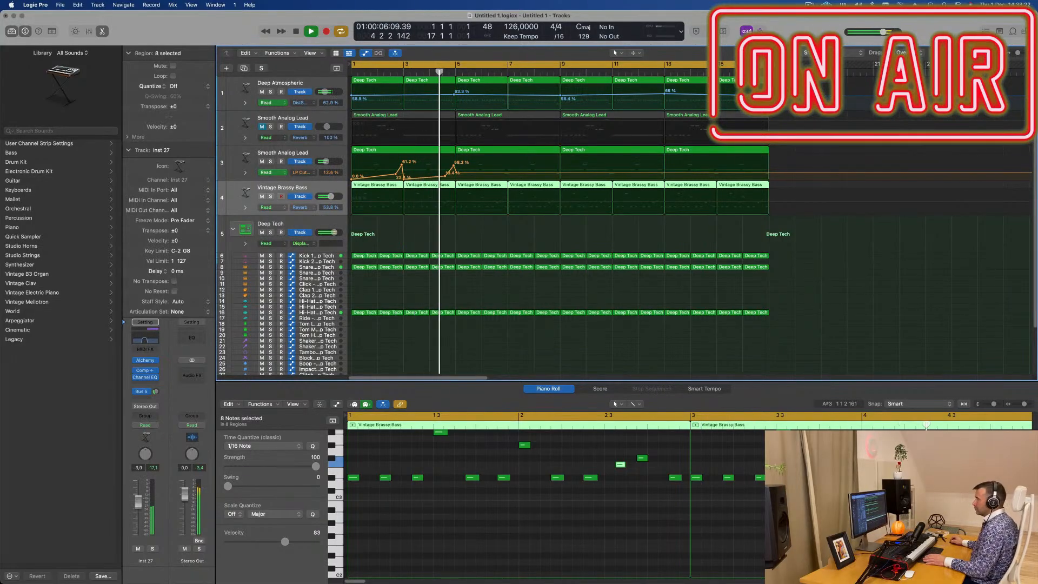
pyautogui.moveTo(156, 396); pyautogui.dragTo(157, 393)
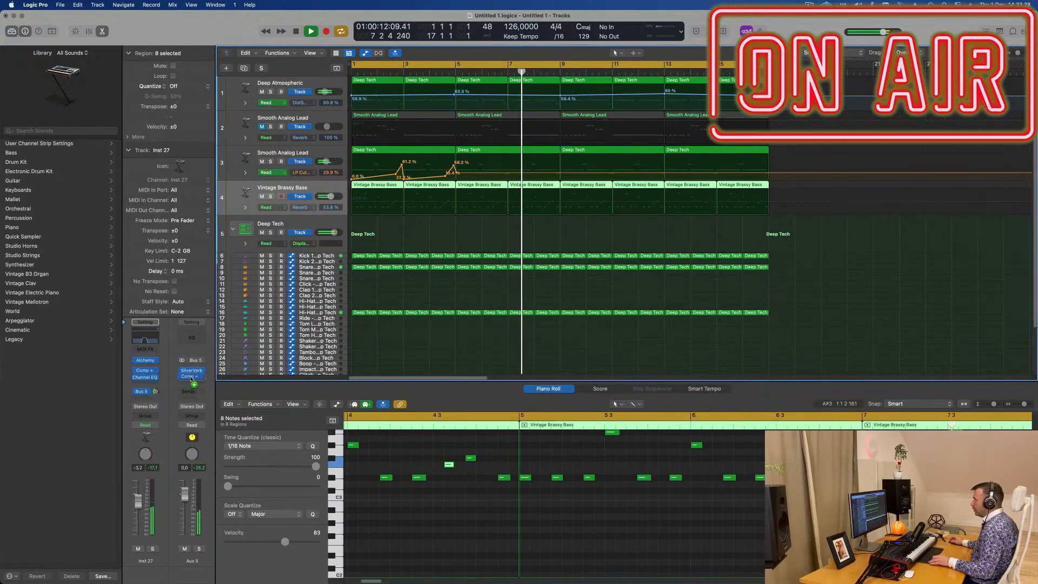
# - Set the output gain of the Aux 5 Compressor to about -4.5 dB during playback and close its window
pyautogui.click(192, 377)
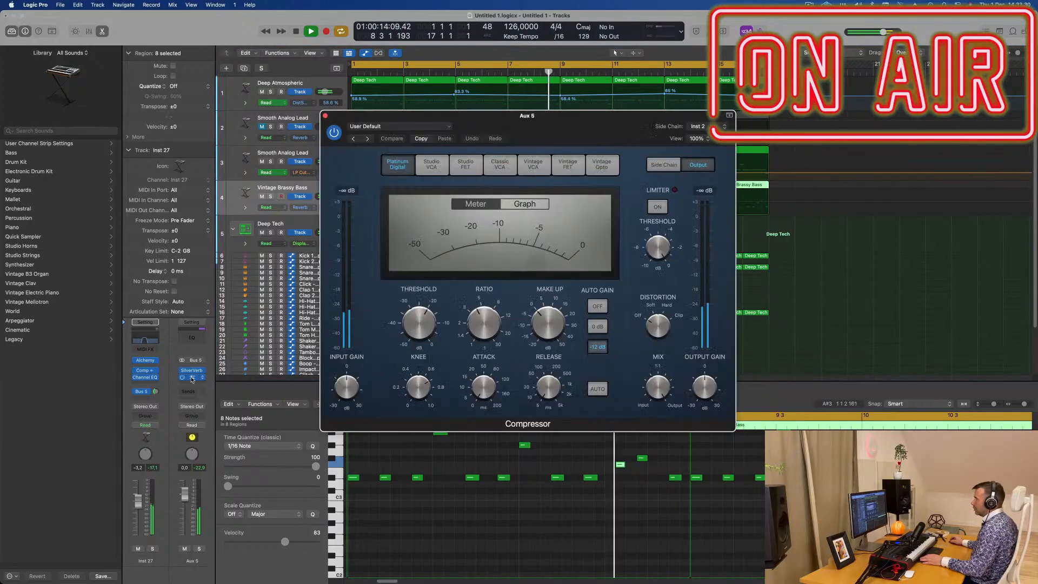
pyautogui.moveTo(605, 143); pyautogui.dragTo(663, 120)
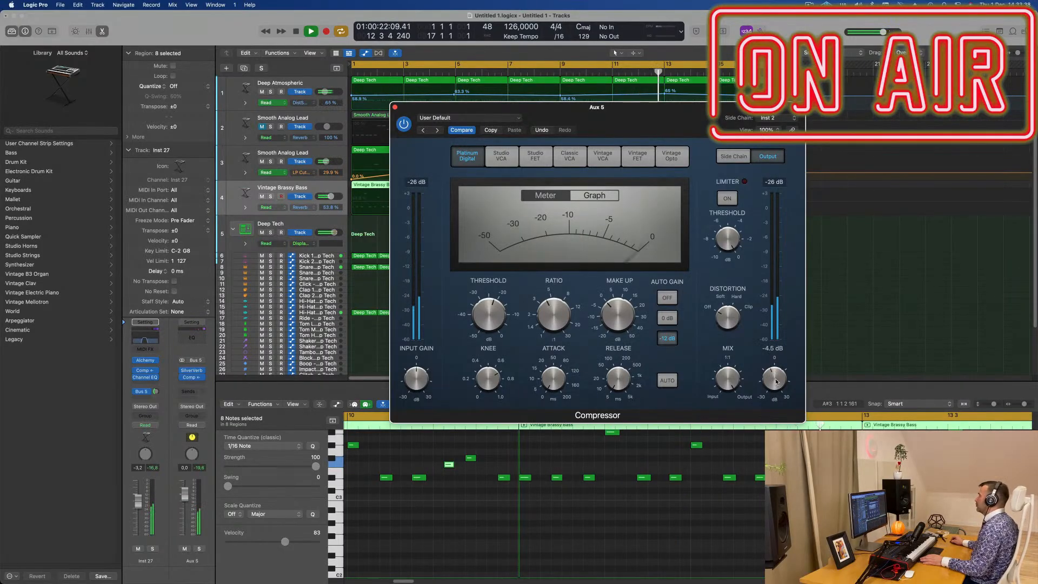
pyautogui.click(395, 107)
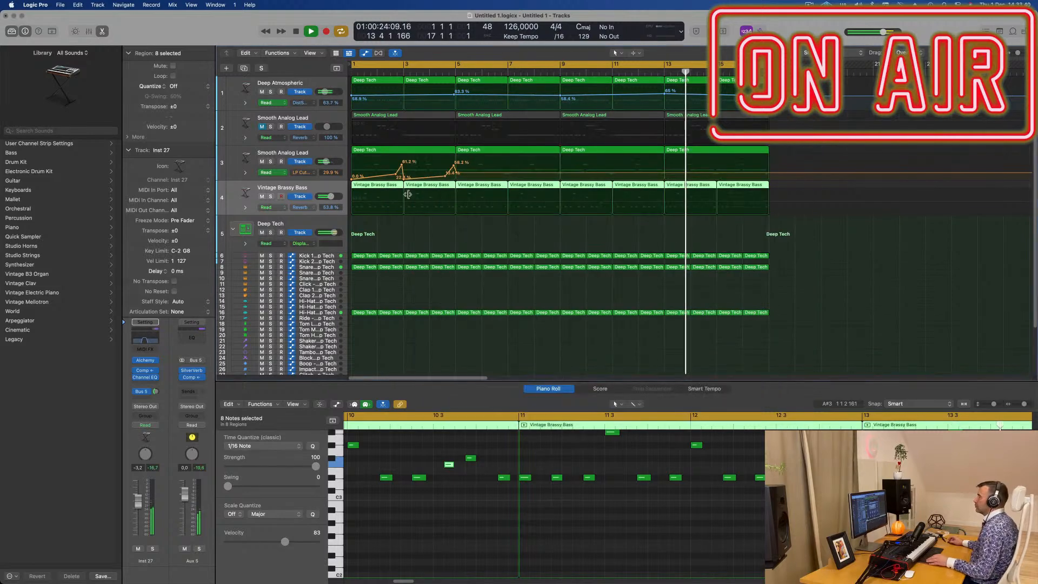
pyautogui.keyDown('ctrl'); pyautogui.keyDown('alt'); pyautogui.click(456, 227); pyautogui.keyUp('alt'); pyautogui.keyUp('ctrl')
pyautogui.scroll(-1, 456, 226)
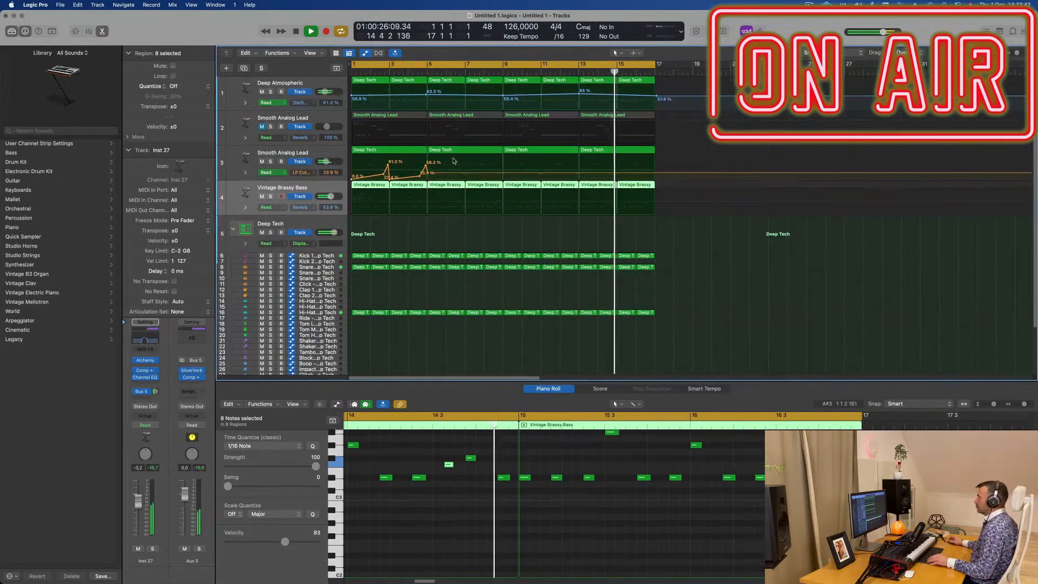
# - Unmute Smooth Analog Lead track 2 and turn up the Tremolo knob in its Alchemy instrument while auditioning the part
pyautogui.scroll(-2, 455, 161)
pyautogui.scroll(2, 490, 163)
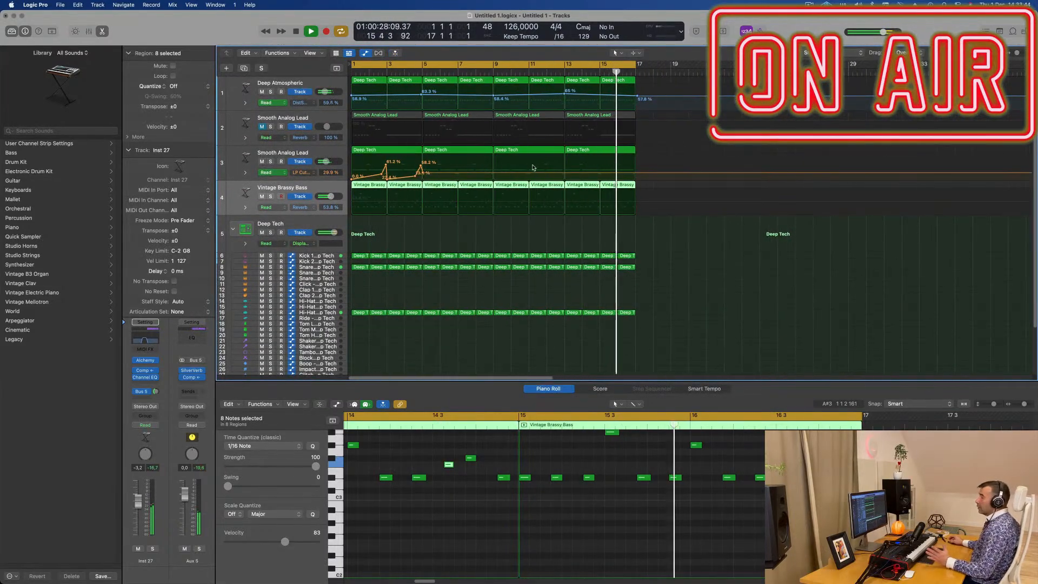
pyautogui.click(309, 119)
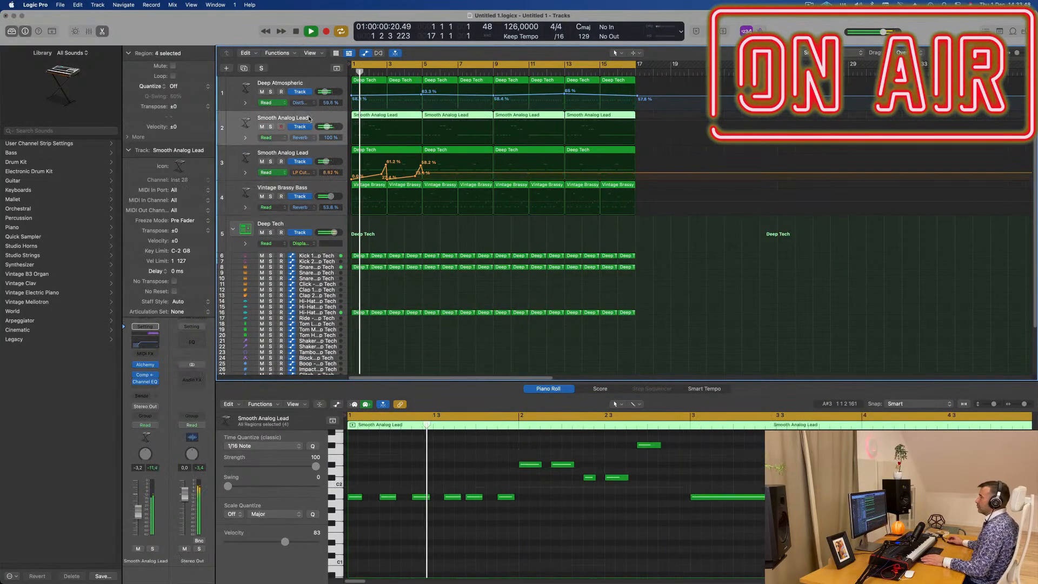
pyautogui.click(145, 366)
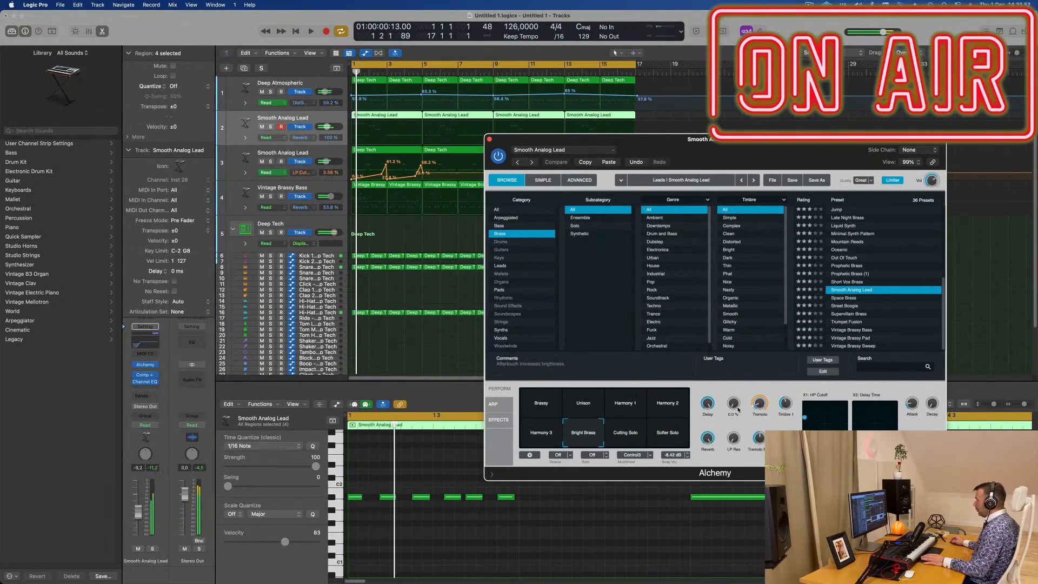
pyautogui.moveTo(732, 406); pyautogui.dragTo(765, 408)
pyautogui.press('space')
pyautogui.press('space')
pyautogui.press('space')
pyautogui.press('space')
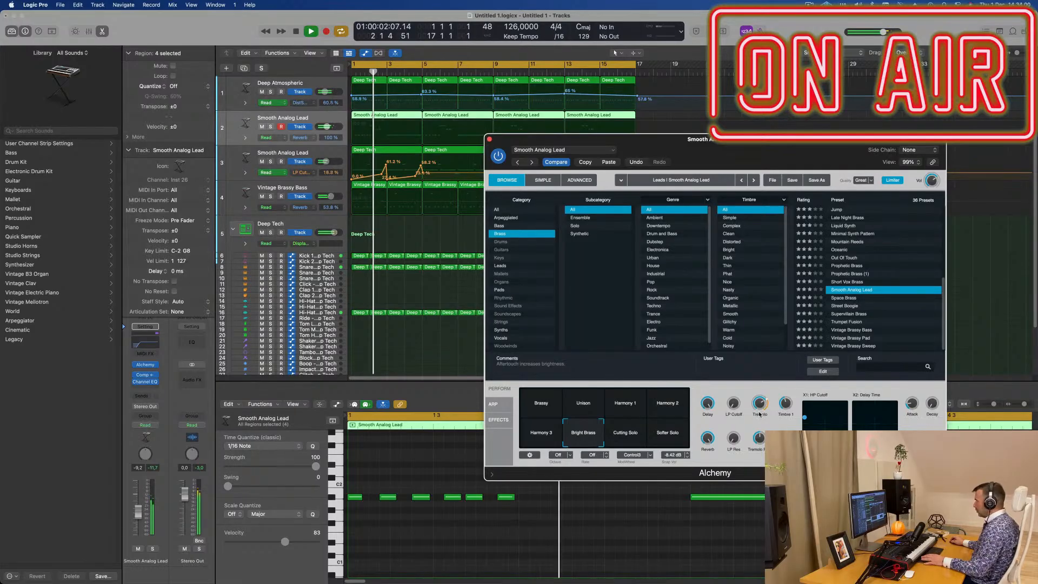
# - Set Smooth Analog Lead track 2's volume to about -9.0 dB during playback and close its Alchemy window
pyautogui.press('space')
pyautogui.press('space')
pyautogui.press('space')
pyautogui.press('space')
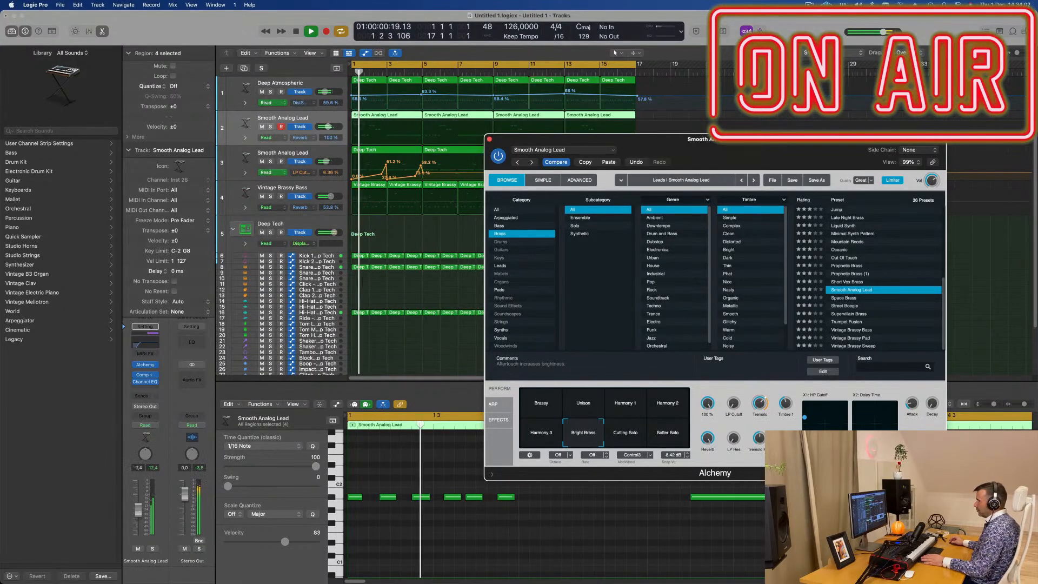
pyautogui.press('space')
pyautogui.press('space')
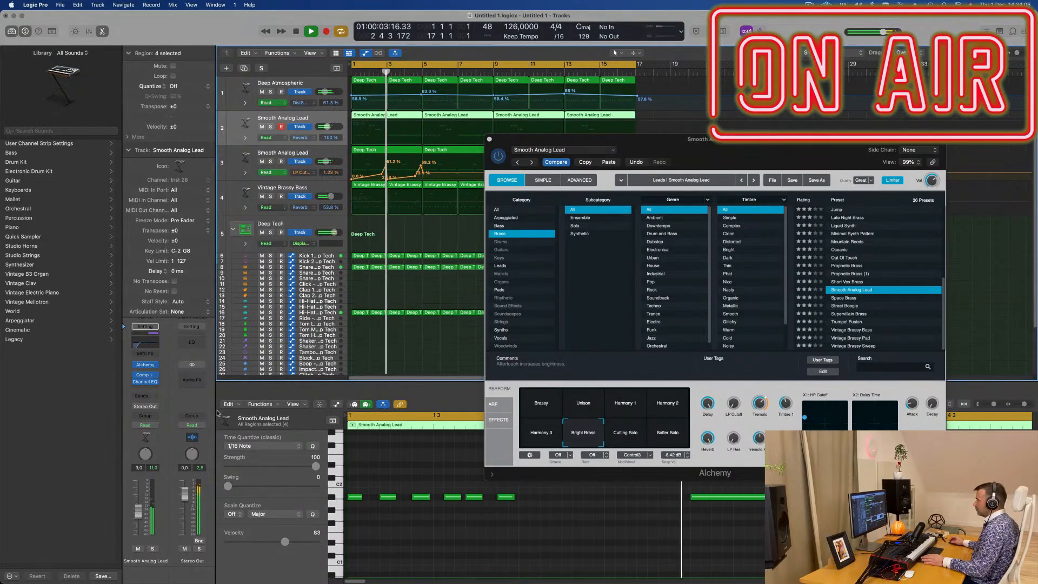
pyautogui.moveTo(519, 137); pyautogui.dragTo(477, 147)
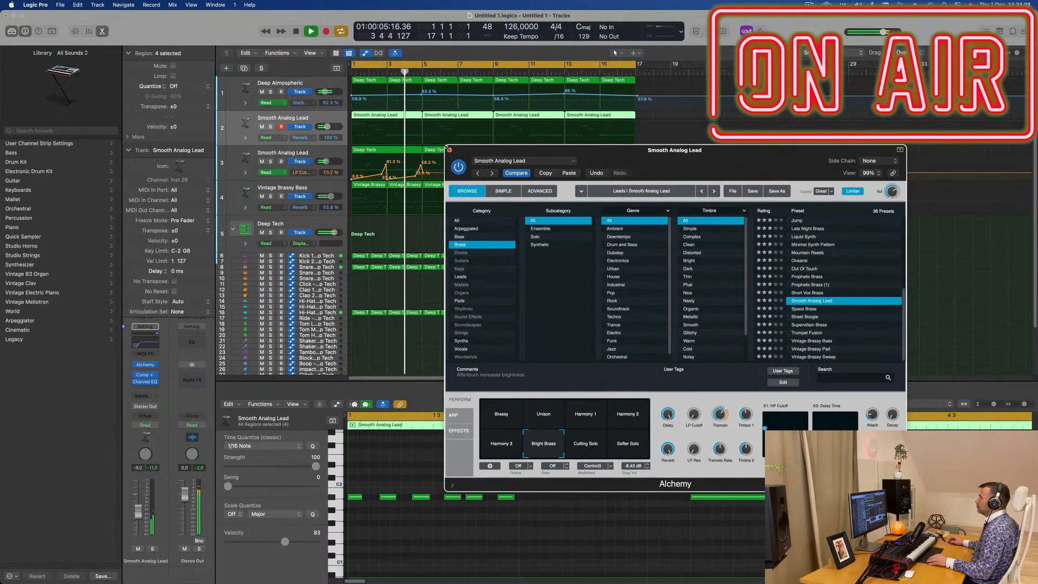
pyautogui.click(449, 150)
# - Draw LP Cutoff automation on track 3 rising gently over bars 5 to 8, then sharply to about 58.2% at bar 9
pyautogui.press('super+Right')
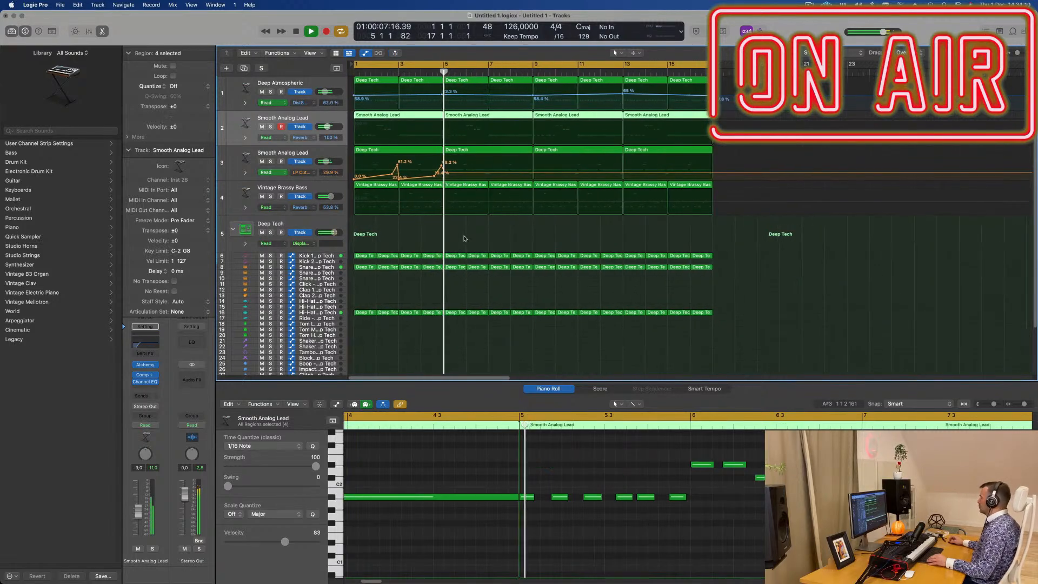
pyautogui.moveTo(528, 173); pyautogui.dragTo(528, 170)
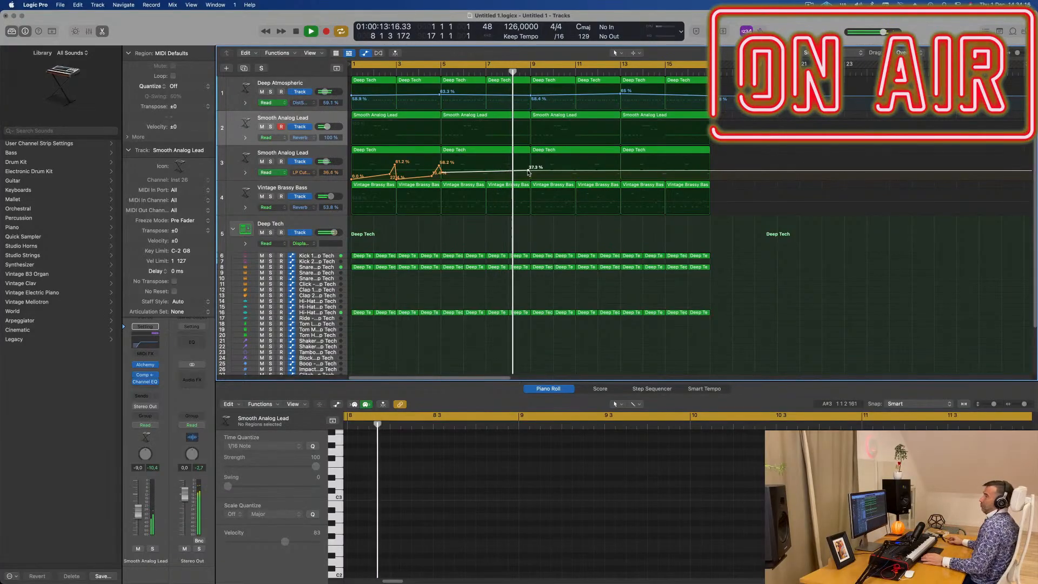
pyautogui.moveTo(528, 171); pyautogui.dragTo(531, 166)
pyautogui.press('space')
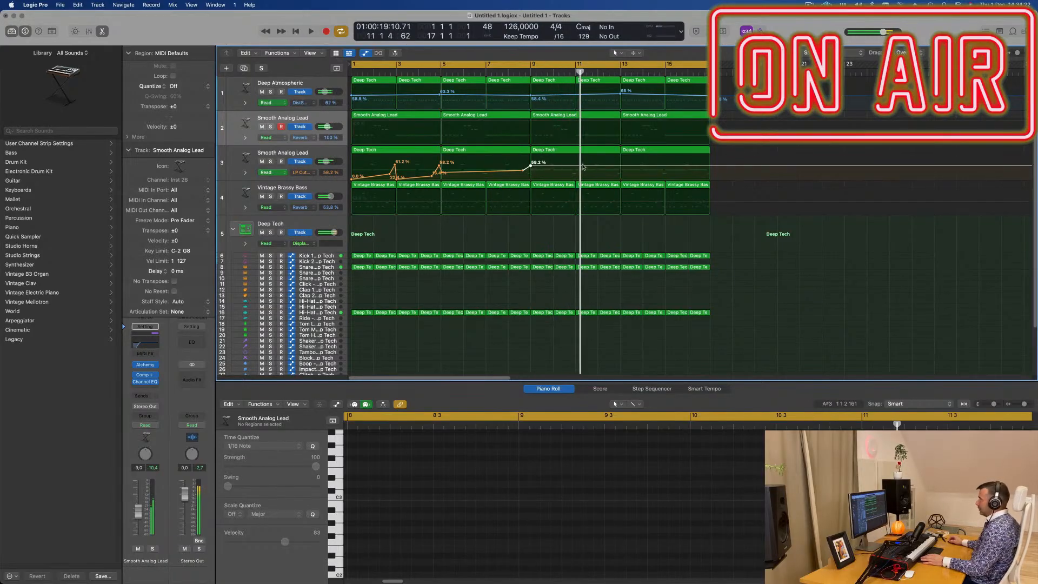
# - Add track 3 LP Cutoff points at about 31.3% near bar 11 and about 58.2% at bar 13
pyautogui.press('space')
pyautogui.click(574, 166)
pyautogui.click(621, 166)
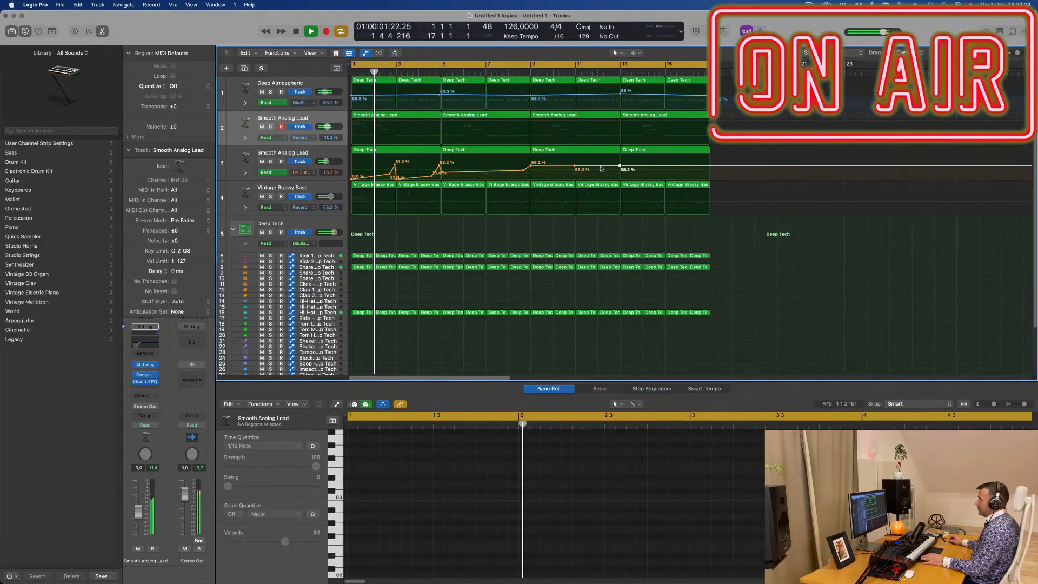
pyautogui.press('space')
pyautogui.press('space')
pyautogui.moveTo(575, 167); pyautogui.dragTo(576, 173)
# - Copy the bar 1 hi-hat region from track 16 to the Hi-Hat 1 track 14
pyautogui.scroll(-3, 508, 223)
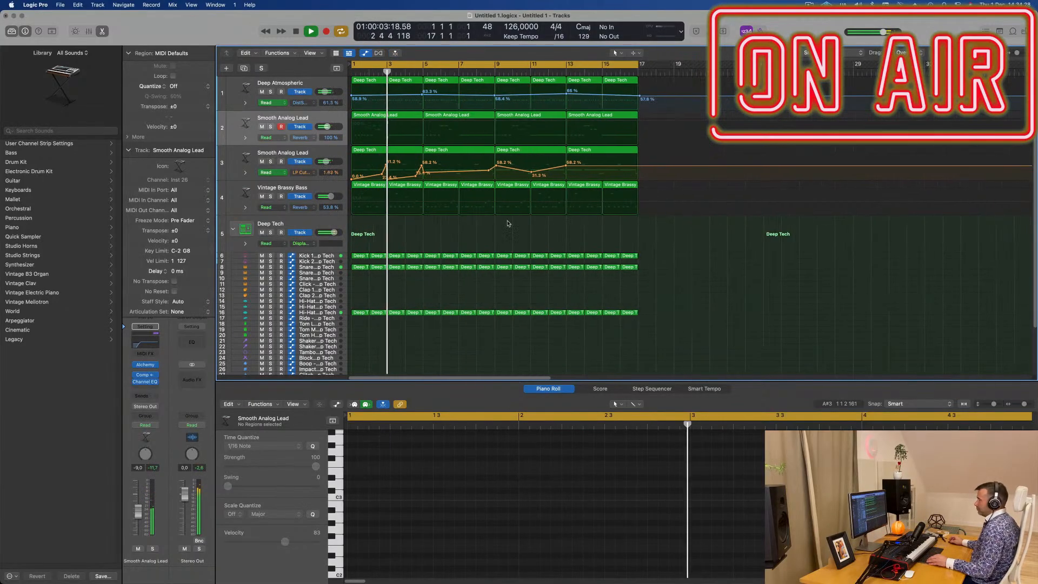
pyautogui.scroll(-1, 508, 223)
pyautogui.scroll(-1, 508, 222)
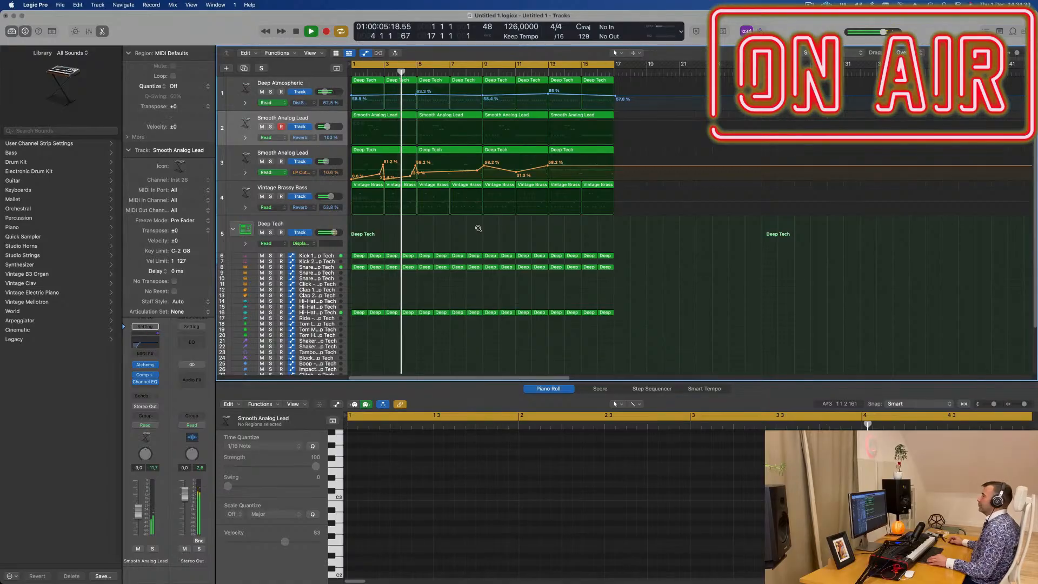
pyautogui.hscroll(1, 480, 229)
pyautogui.scroll(2, 482, 230)
pyautogui.hscroll(-2, 486, 227)
pyautogui.scroll(-1, 486, 228)
pyautogui.press('Return')
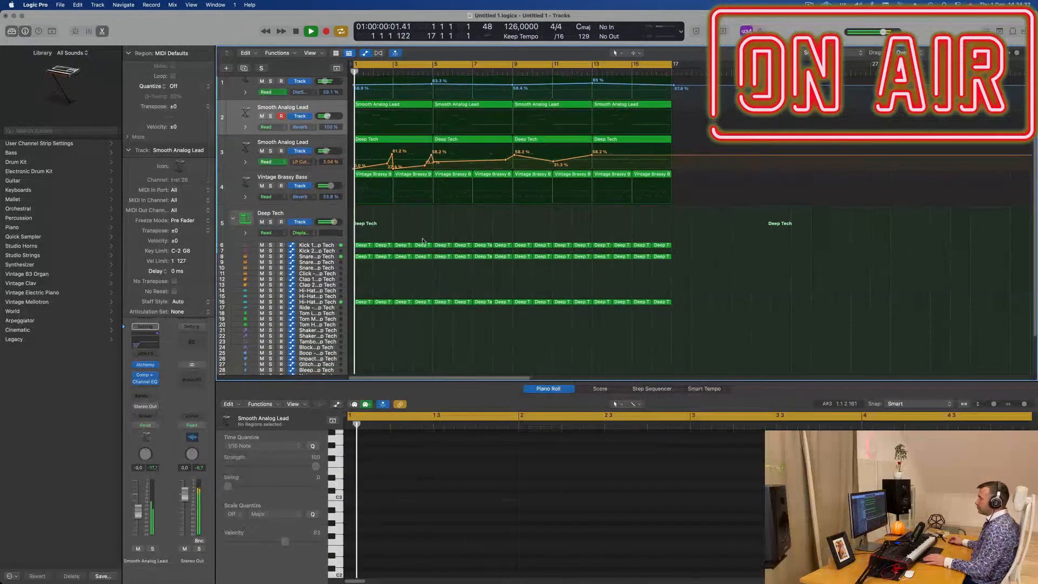
pyautogui.scroll(-2, 423, 240)
pyautogui.click(361, 276)
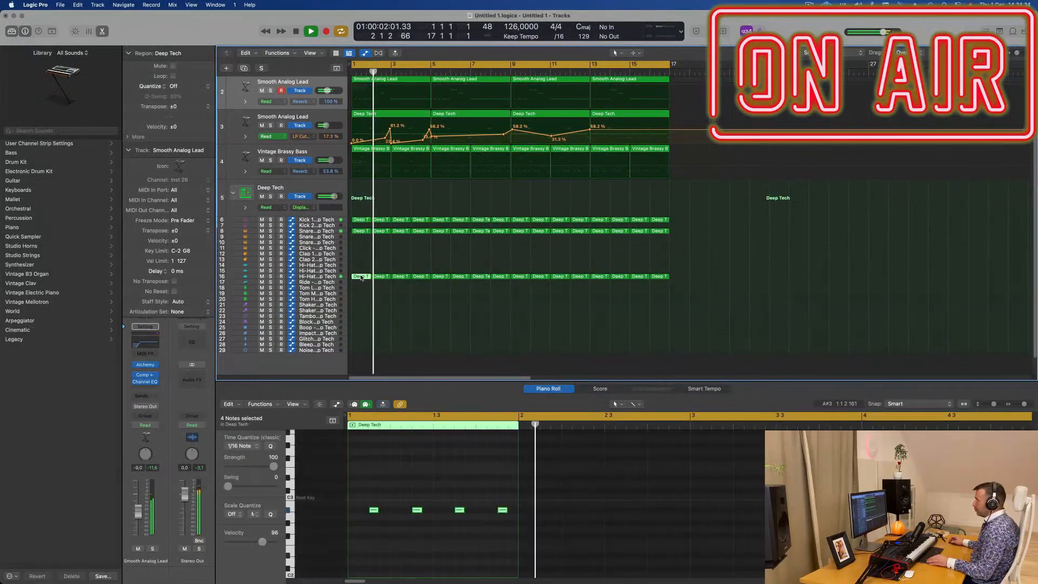
pyautogui.moveTo(361, 277); pyautogui.dragTo(361, 266)
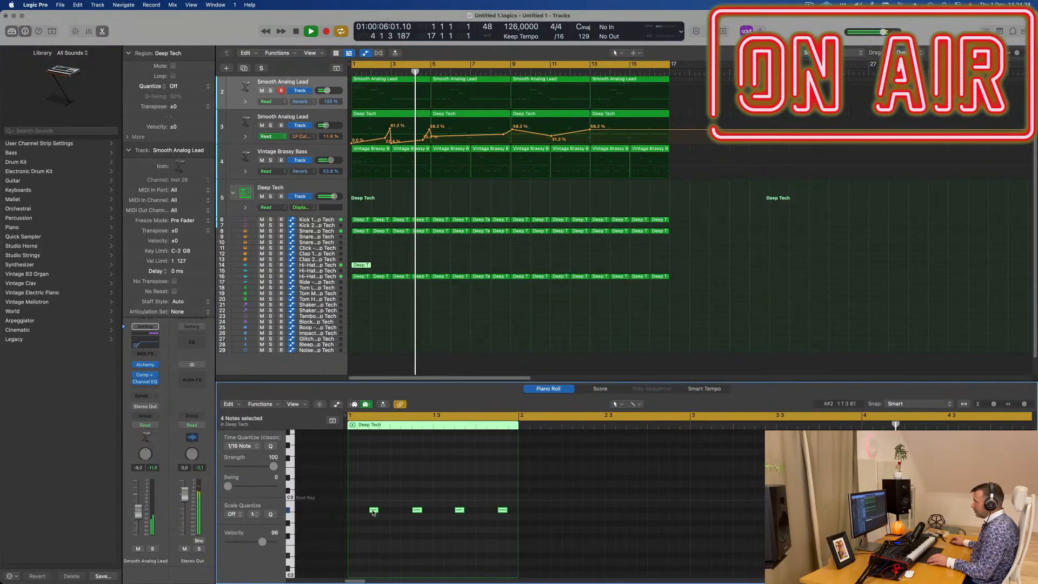
# - Rework the Hi-Hat 1 notes to fill every sixteenth except the off-beats, and repeat the region through bar 16
pyautogui.moveTo(372, 511)
pyautogui.mouseDown()
pyautogui.moveTo(351, 512)
pyautogui.moveTo(384, 512)
pyautogui.mouseUp()
pyautogui.press('space')
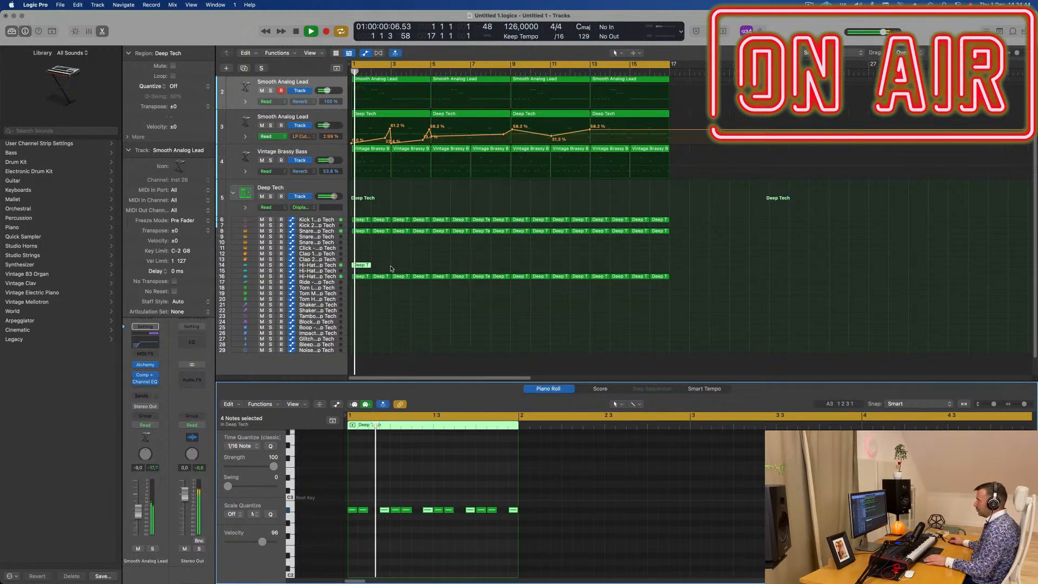
pyautogui.press('super+r')
pyautogui.press('super+r')
pyautogui.press('super+r')
pyautogui.press('super+r')
pyautogui.press('super+r')
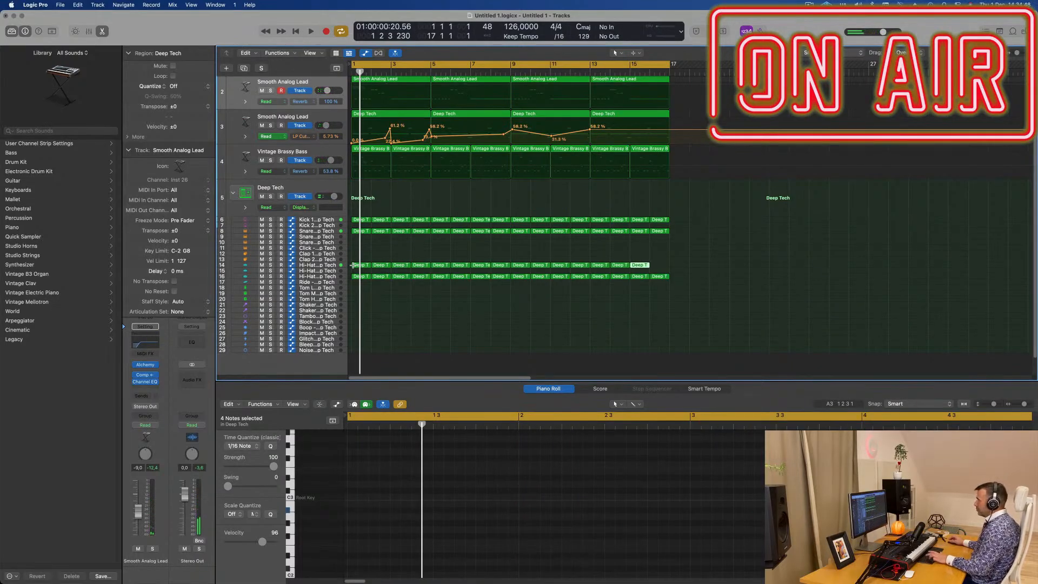
# - Lower the Hi-Hat 1 track's volume to about -29.0 dB during playback and deselect its regions
pyautogui.click(331, 269)
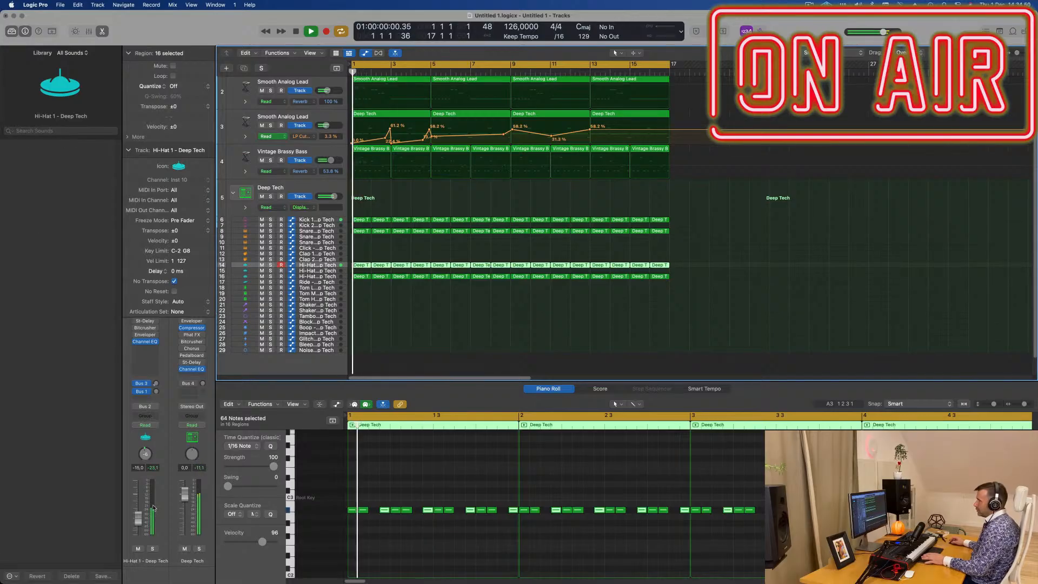
pyautogui.press('space')
pyautogui.moveTo(137, 532); pyautogui.dragTo(139, 533)
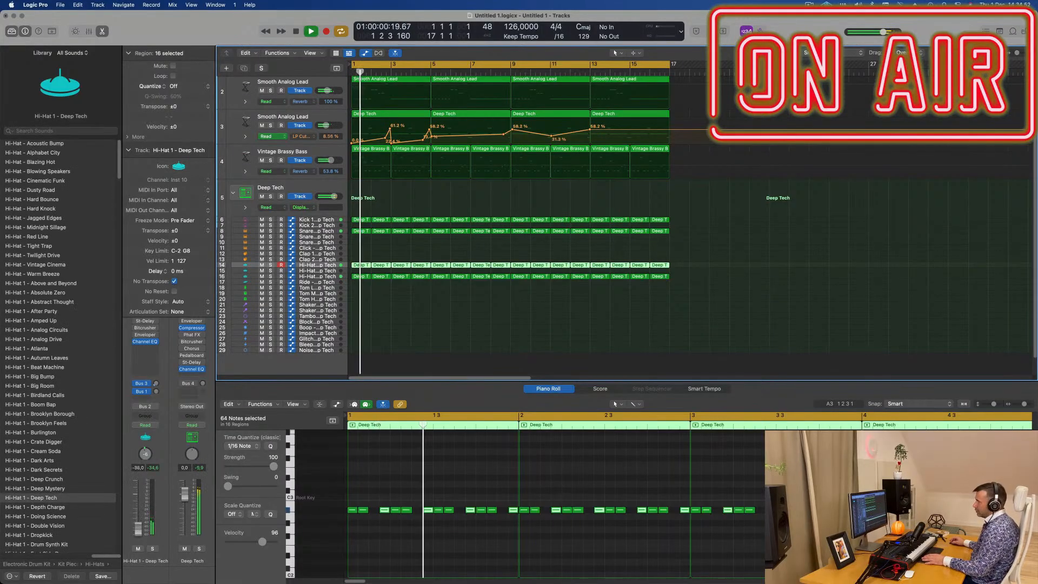
pyautogui.press('space')
pyautogui.press('space')
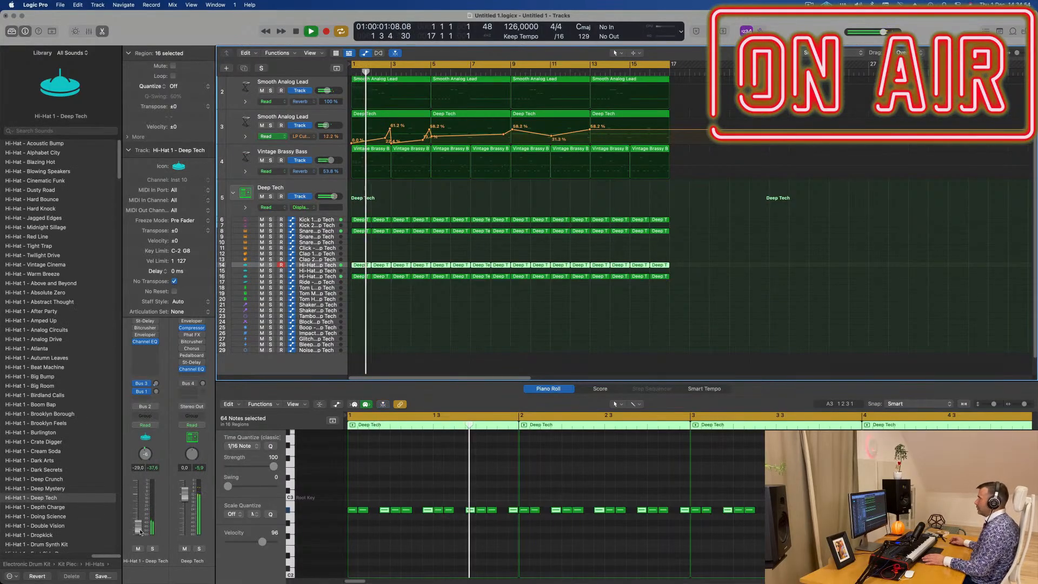
pyautogui.moveTo(139, 532); pyautogui.dragTo(142, 531)
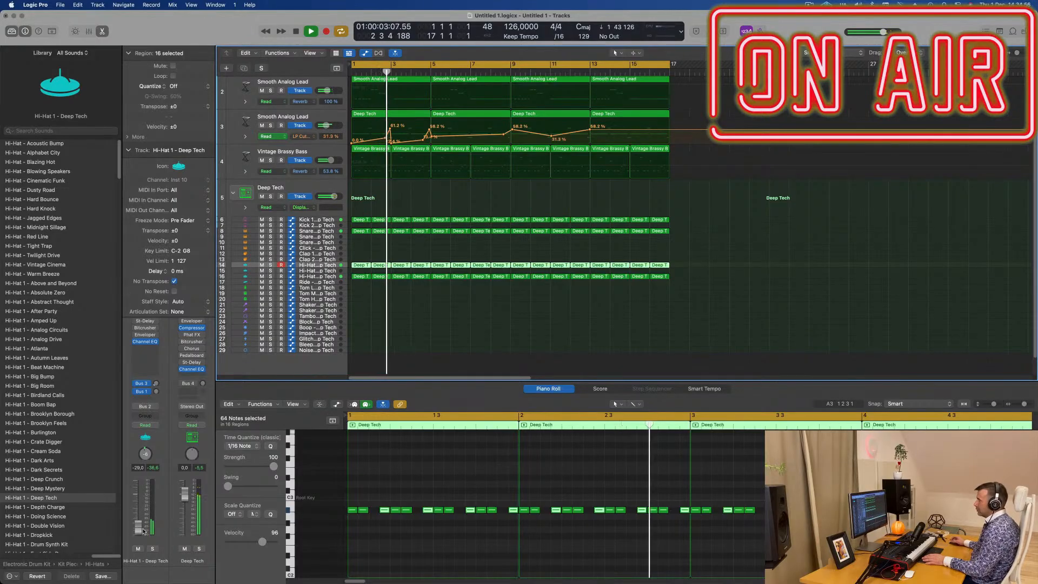
pyautogui.click(414, 332)
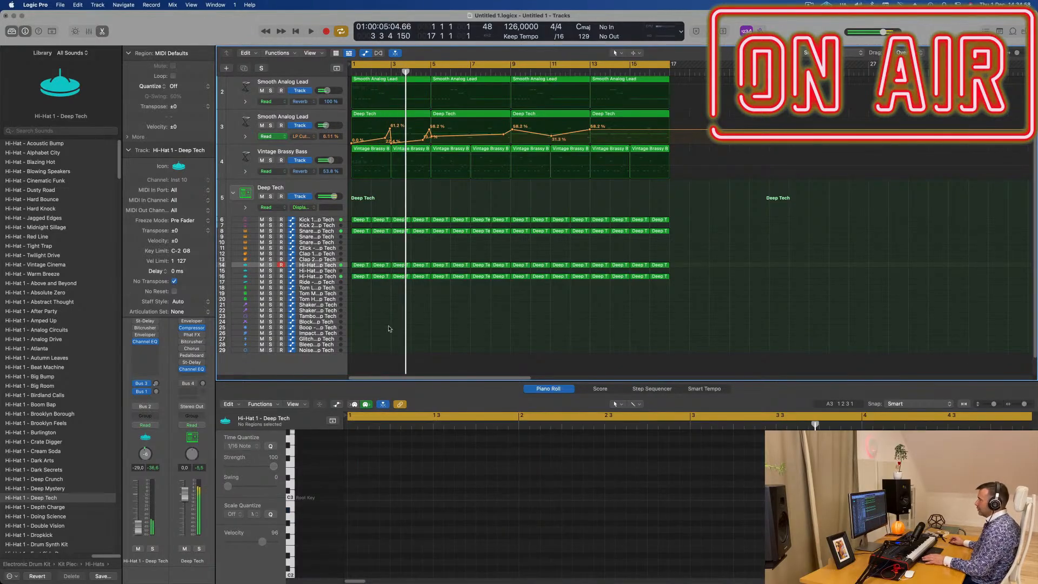
# - Copy the bar 1 snare region from track 8 to the Tom High track 20
pyautogui.click(361, 232)
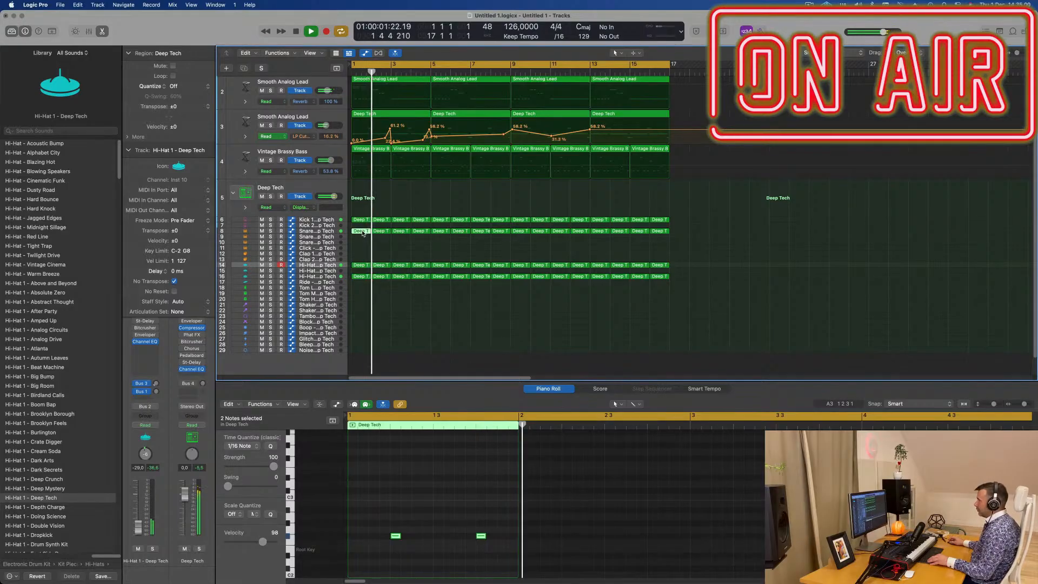
pyautogui.moveTo(363, 233); pyautogui.dragTo(361, 300)
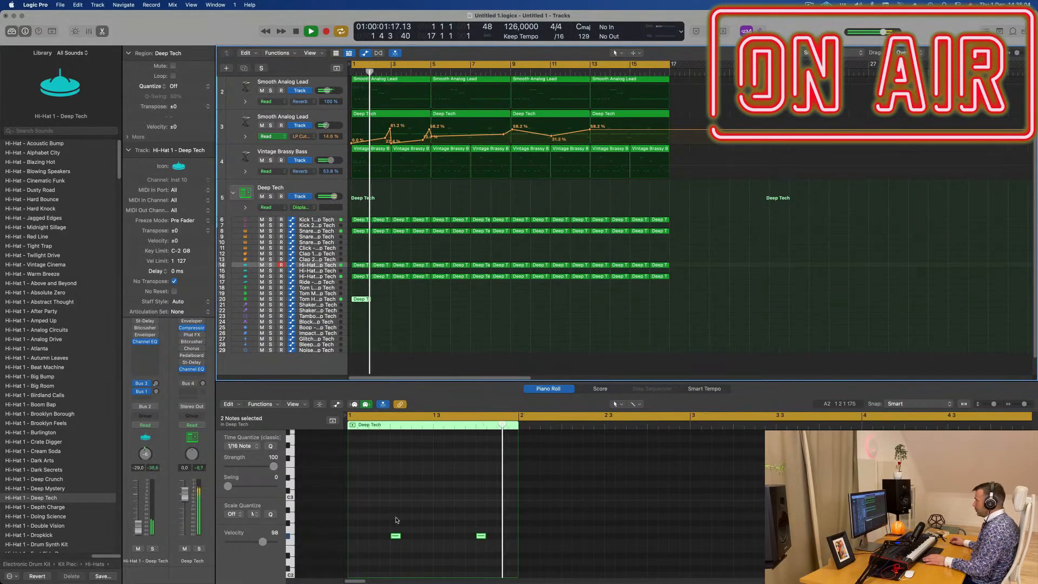
pyautogui.press('space')
# - Move the two Tom High notes to a lower pitch and onto the off-beats after beats 2 and 4
pyautogui.moveTo(385, 520); pyautogui.dragTo(551, 562)
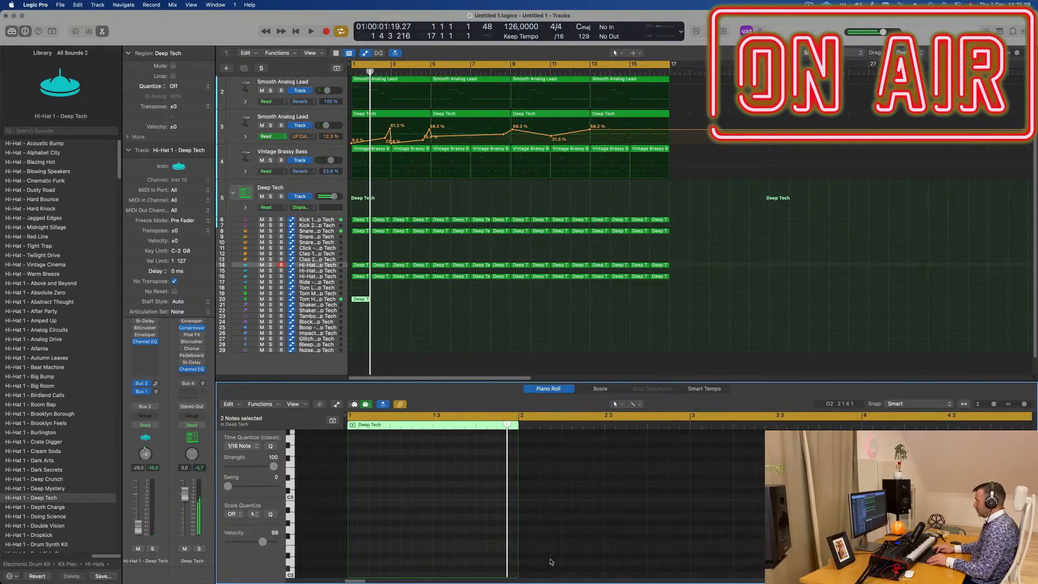
pyautogui.press('space')
pyautogui.scroll(-2, 427, 313)
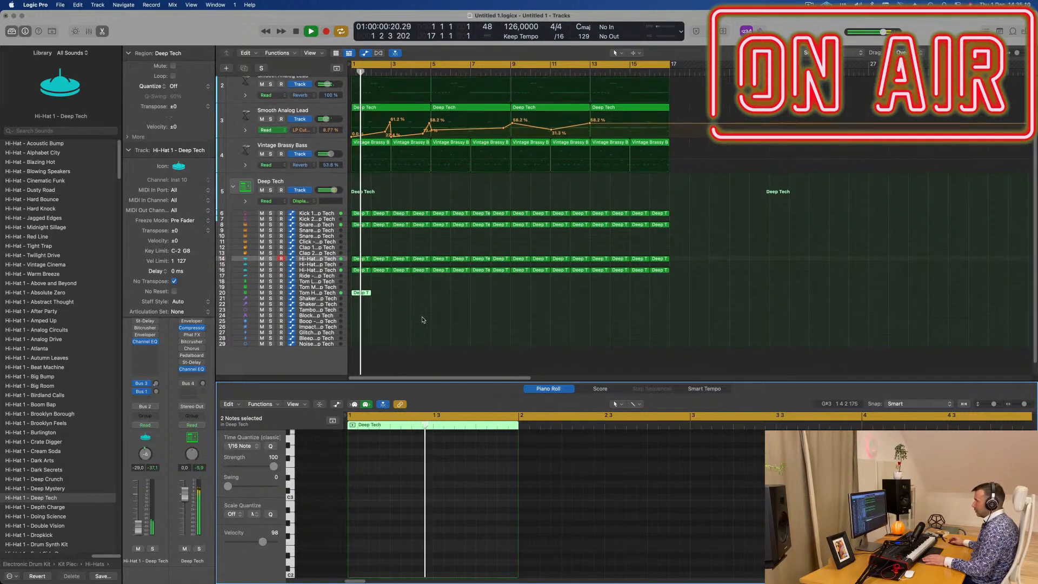
pyautogui.scroll(-5, 459, 475)
pyautogui.press('Return')
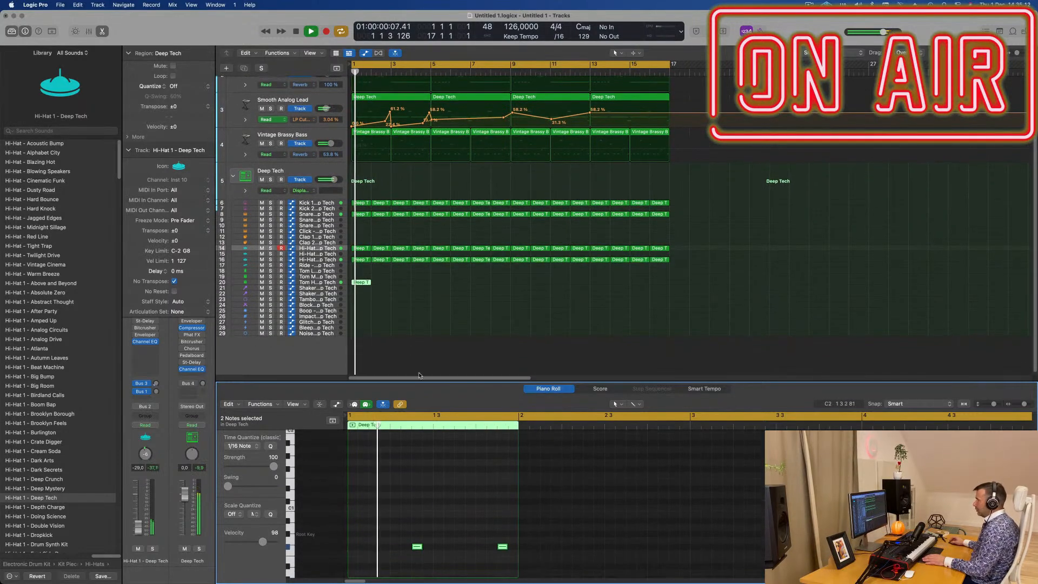
# - Set the Tom High track's volume to about -9.2 dB and repeat its region through bar 16
pyautogui.click(316, 282)
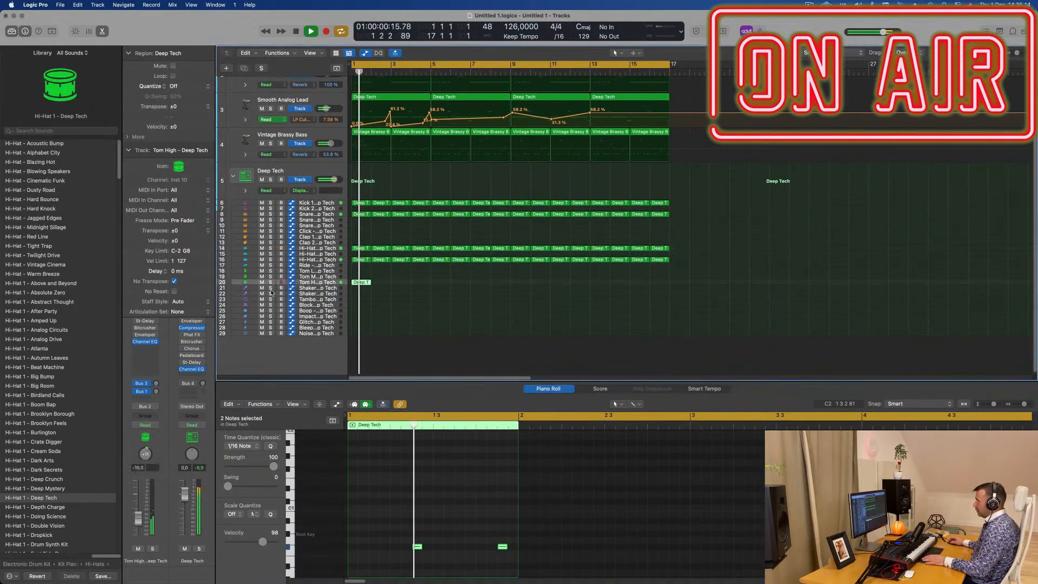
pyautogui.press('space')
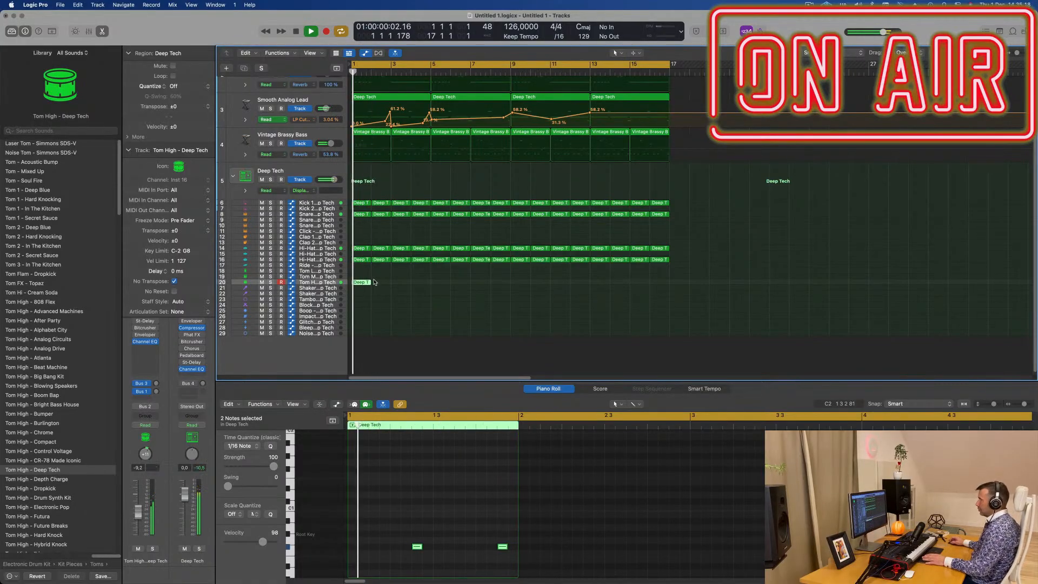
pyautogui.press('super+r')
pyautogui.press('super+r')
pyautogui.press('super+r')
pyautogui.press('super+r')
pyautogui.press('super+r')
pyautogui.press('super+r')
pyautogui.press('super+r')
pyautogui.press('super+r')
pyautogui.press('super+r')
pyautogui.press('super+r')
pyautogui.press('super+r')
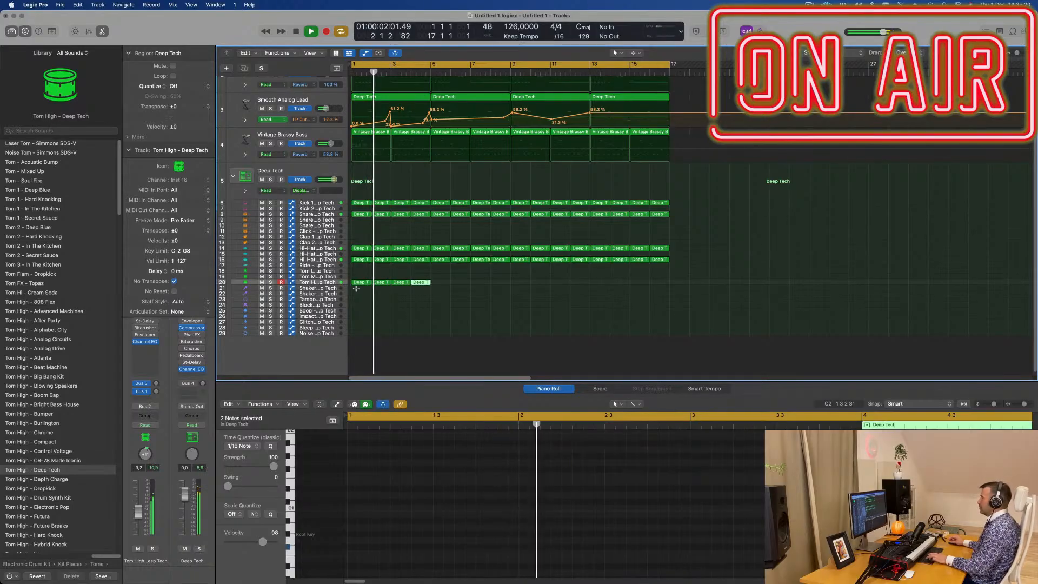
pyautogui.press('super+r')
pyautogui.press('super+r')
pyautogui.press('super+r')
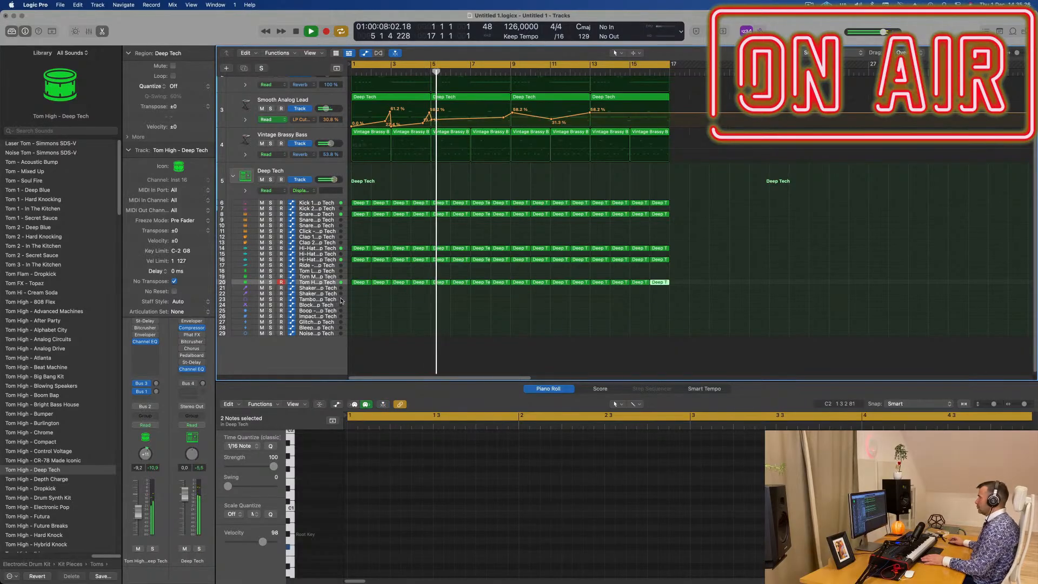
# - Show the toolbar and turn on Track Zoom to enlarge the selected Tom High track
pyautogui.scroll(2, 374, 325)
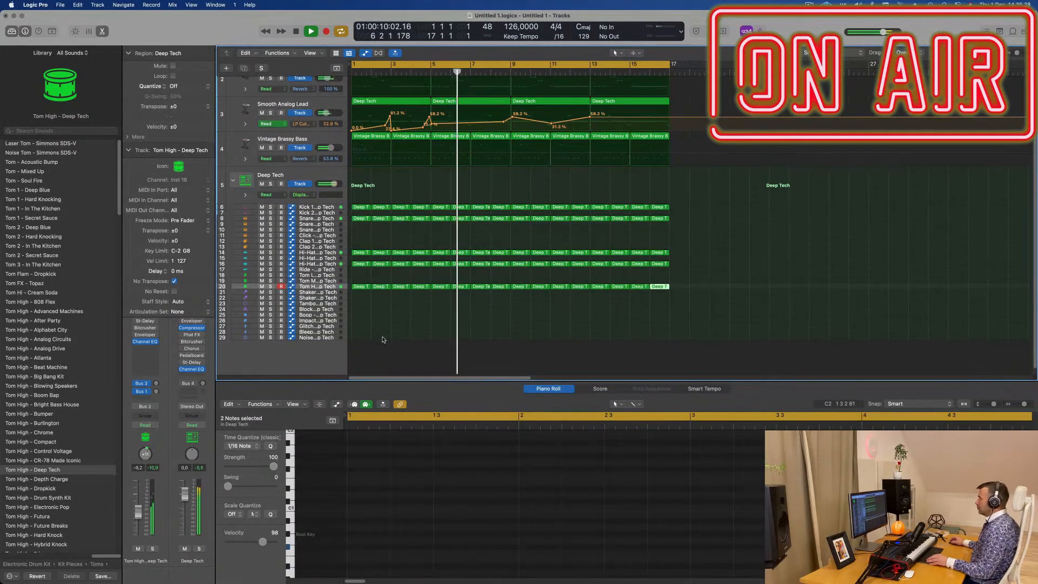
pyautogui.scroll(3, 383, 338)
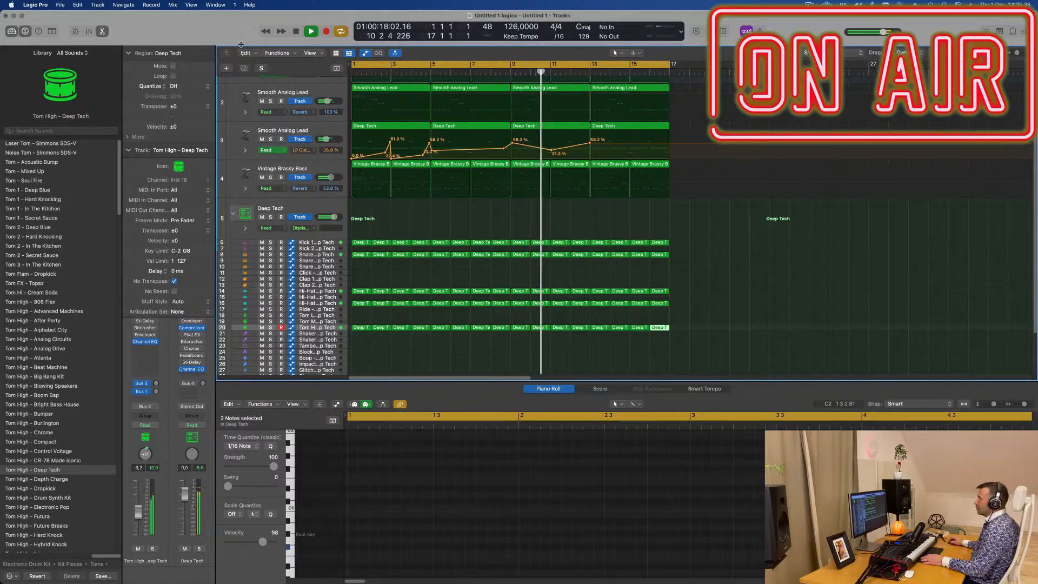
pyautogui.click(52, 31)
pyautogui.click(110, 58)
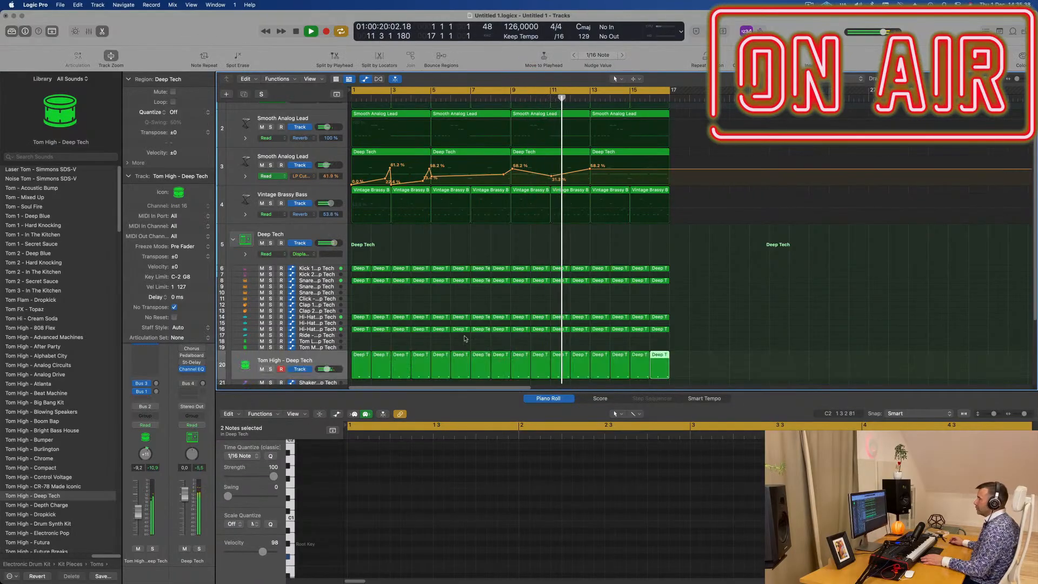
# - Copy the bar 1 region from the Tom High track to the Tom Mid track 19
pyautogui.press('Return')
pyautogui.moveTo(332, 344); pyautogui.dragTo(332, 360)
pyautogui.scroll(-3, 378, 340)
pyautogui.press('Return')
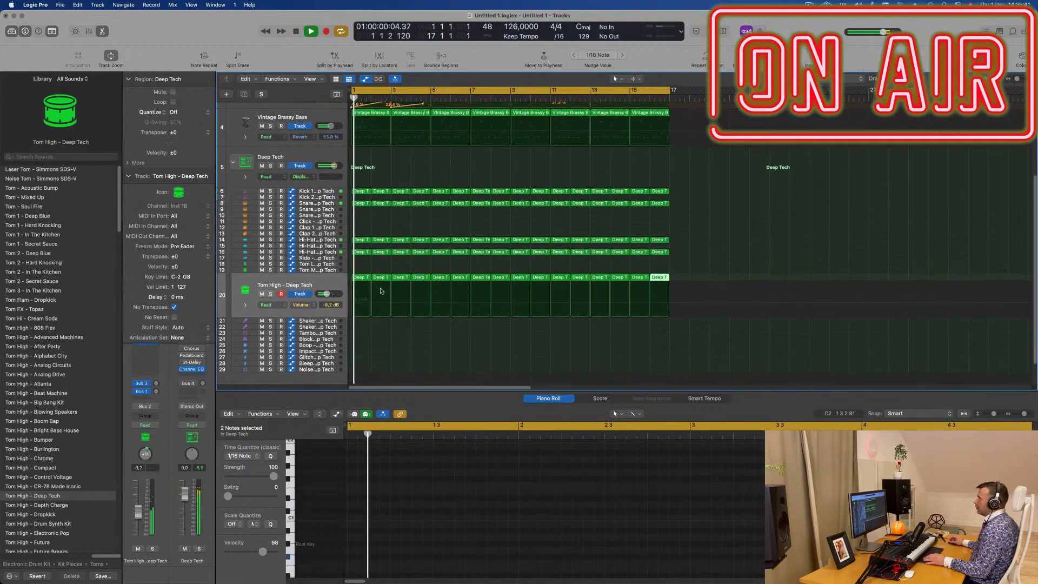
pyautogui.click(358, 270)
pyautogui.moveTo(359, 278); pyautogui.dragTo(360, 272)
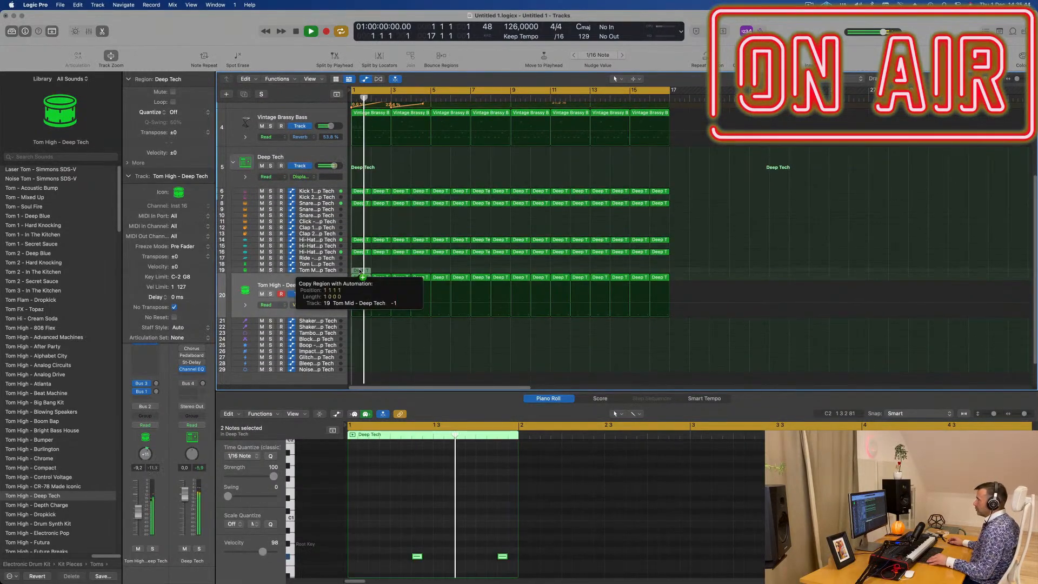
pyautogui.press('Return')
# - Raise the two copied Tom Mid notes in pitch and shift both one sixteenth later
pyautogui.moveTo(396, 540); pyautogui.dragTo(542, 580)
pyautogui.press('space')
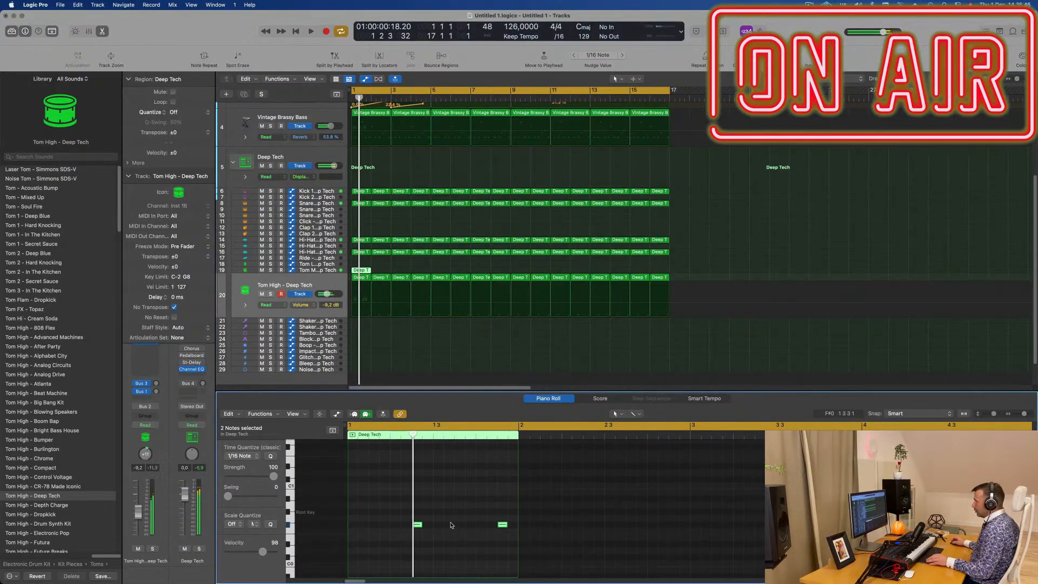
pyautogui.moveTo(416, 526); pyautogui.dragTo(426, 528)
pyautogui.press('space')
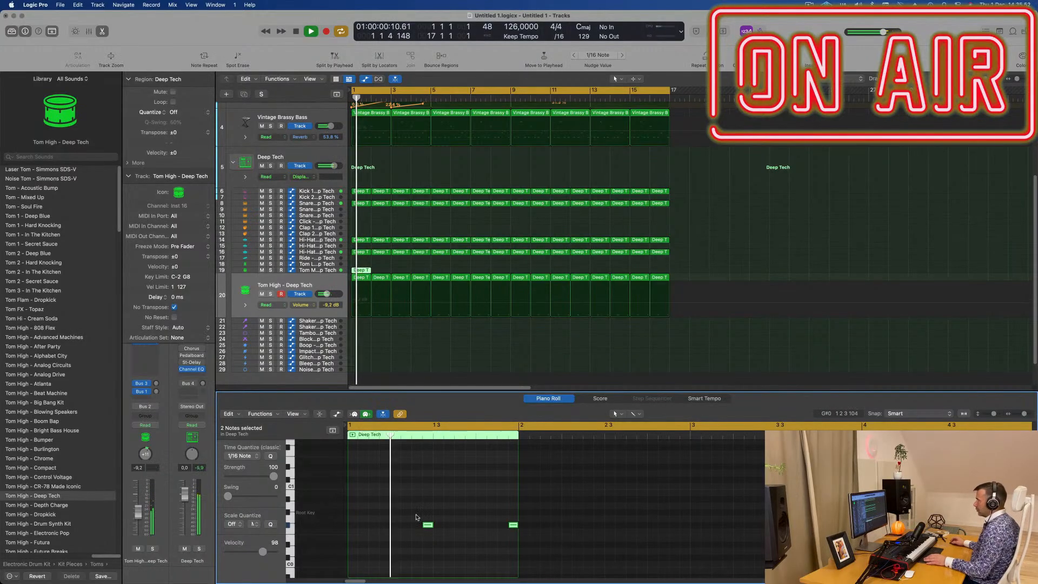
# - Select the Tom Mid track and repeat its bar 1 region through bar 16
pyautogui.click(328, 269)
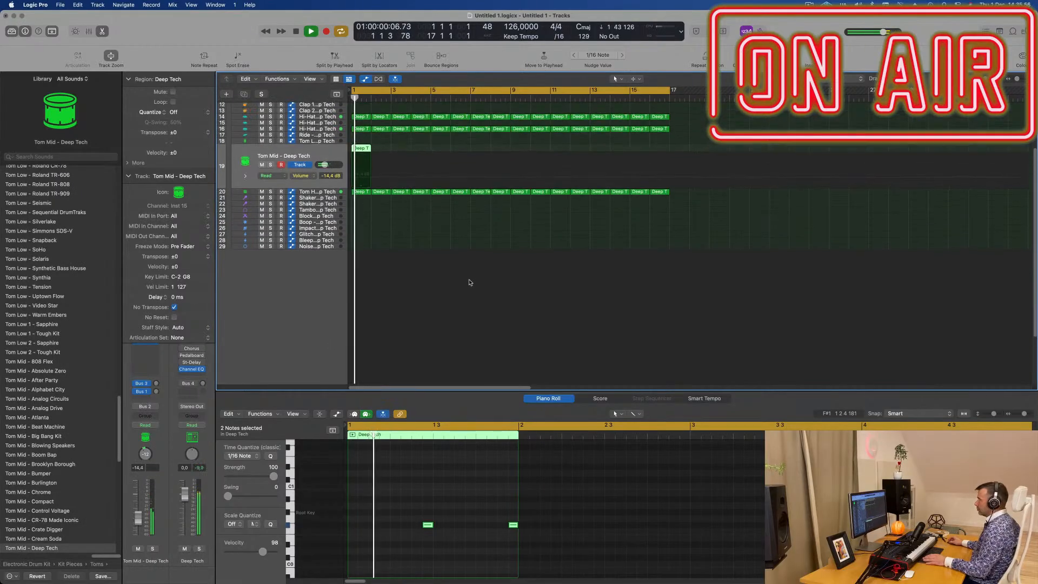
pyautogui.scroll(1, 448, 319)
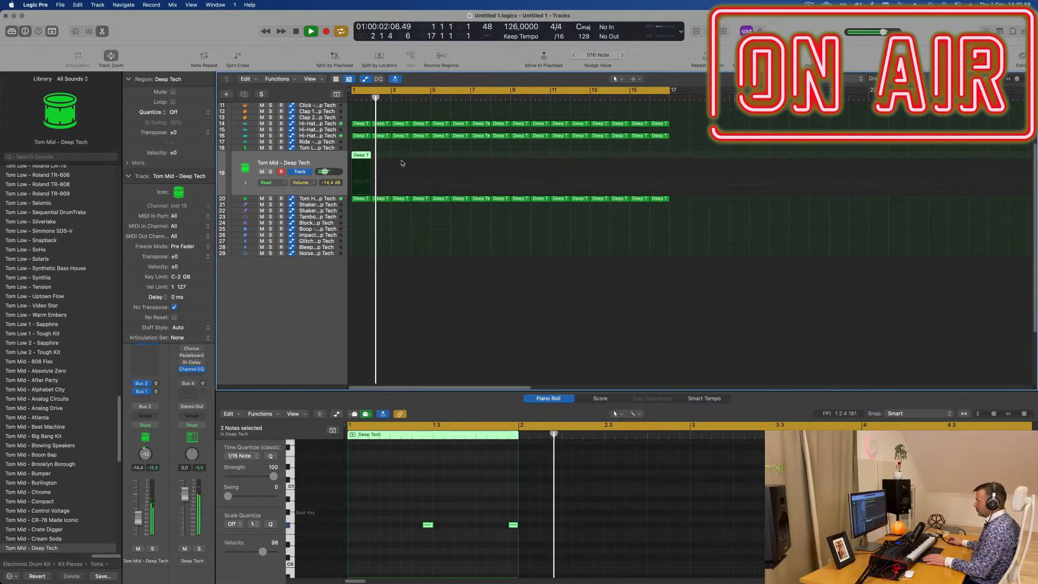
pyautogui.scroll(5, 395, 153)
pyautogui.press('super+r')
pyautogui.press('super+r')
pyautogui.press('super+r')
pyautogui.press('super+r')
pyautogui.press('super+r')
pyautogui.press('super+r')
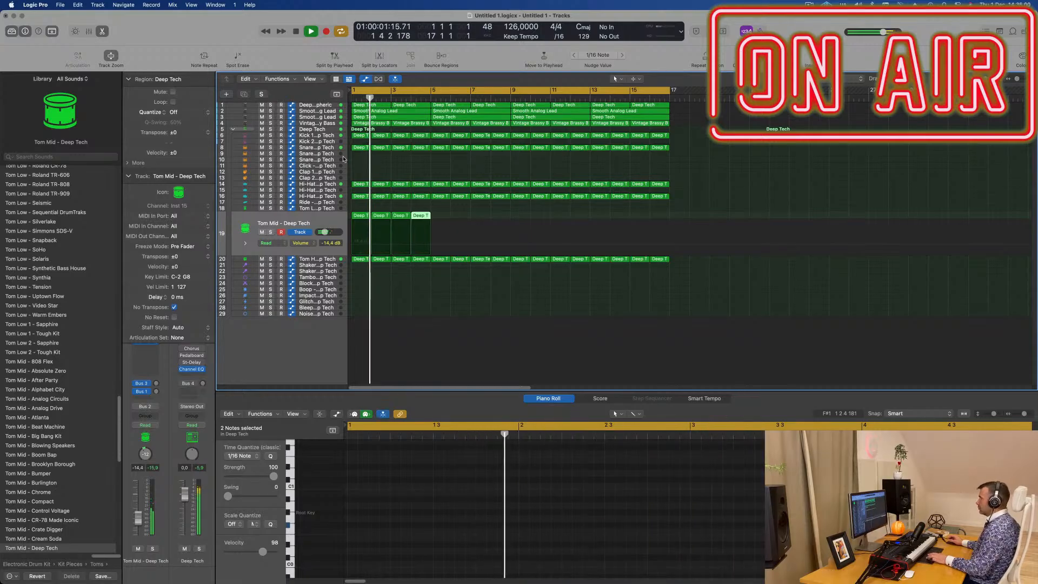
pyautogui.press('super+r')
pyautogui.press('super+r')
pyautogui.press('super+r')
pyautogui.press('super+r')
pyautogui.press('super+r')
pyautogui.press('super+r')
pyautogui.press('super+r')
pyautogui.press('super+r')
pyautogui.press('super+r')
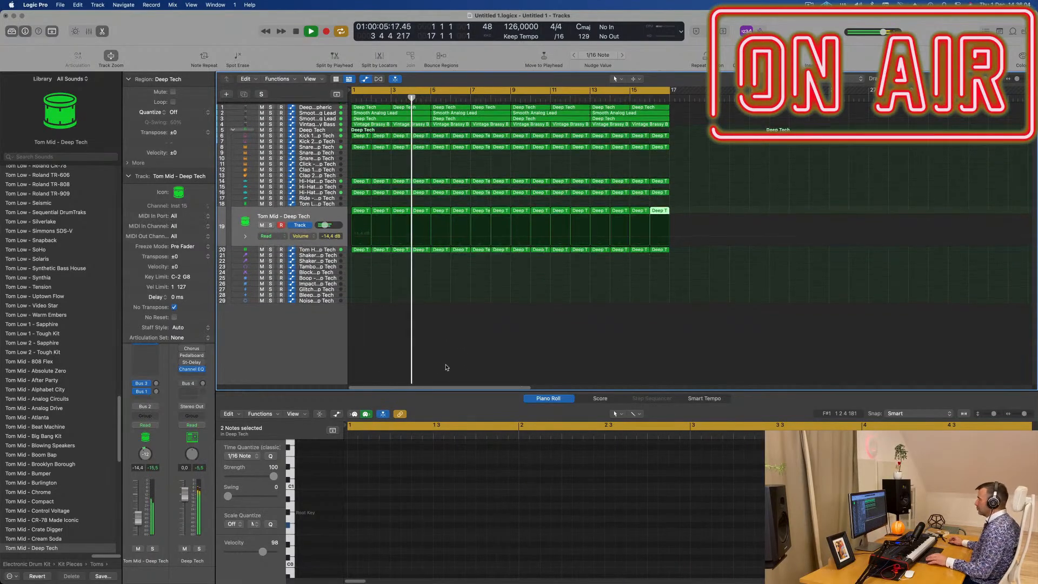
pyautogui.press('z')
pyautogui.scroll(-1, 482, 276)
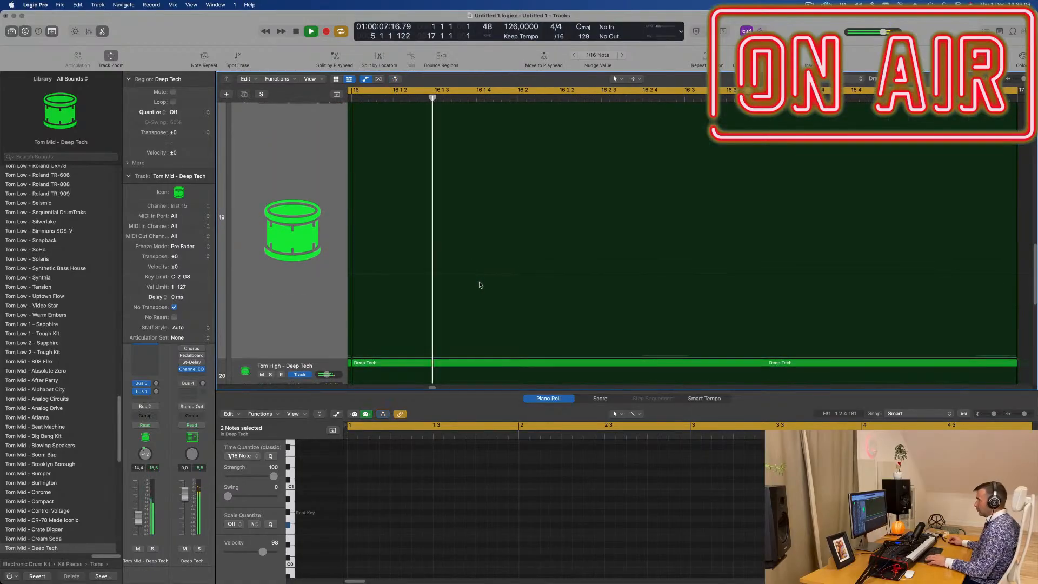
pyautogui.press('z')
pyautogui.hscroll(2, 454, 340)
pyautogui.press('z')
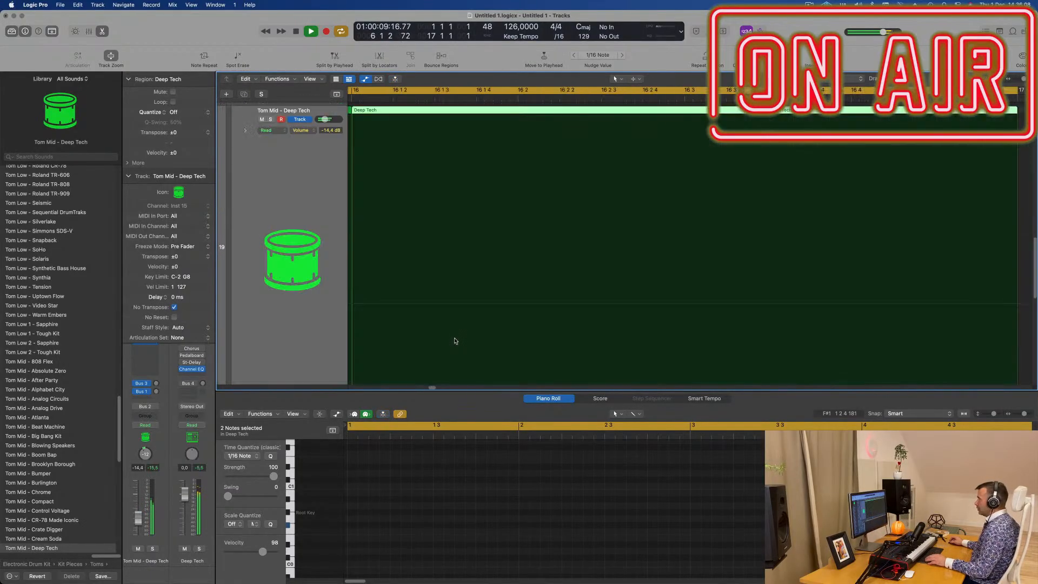
pyautogui.press('z')
pyautogui.scroll(1, 457, 340)
pyautogui.press('x')
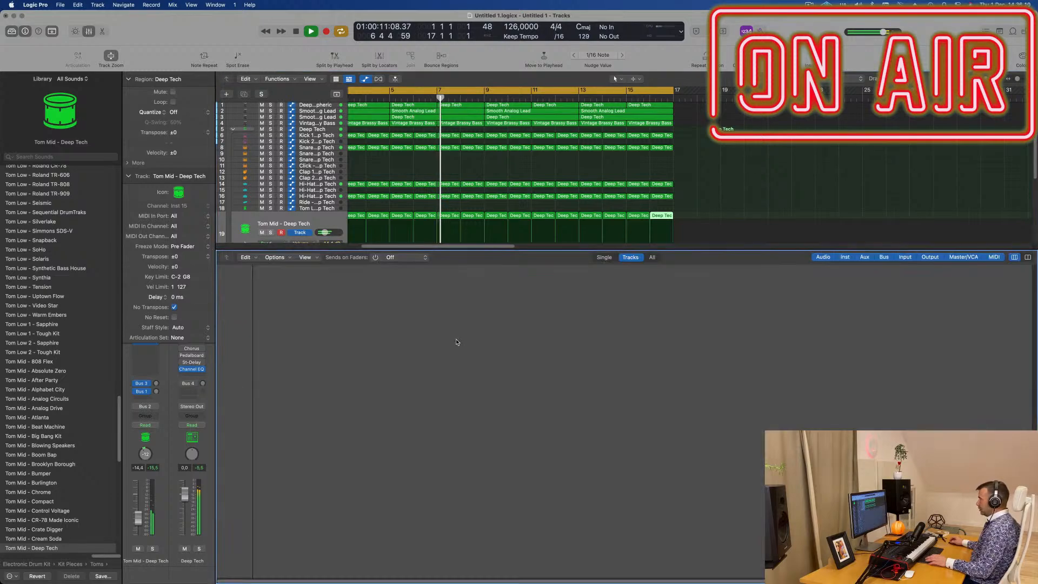
pyautogui.press('x')
pyautogui.hotkey('ctrl', 'z')
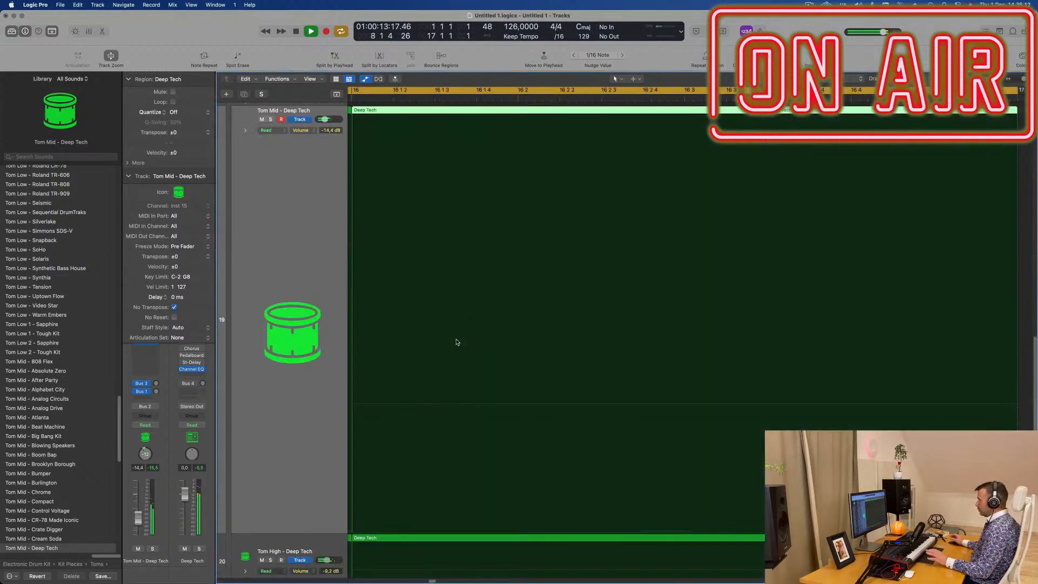
# - Review all tracks across the 16 bars during playback and restart playback from bar 1
pyautogui.scroll(3, 444, 354)
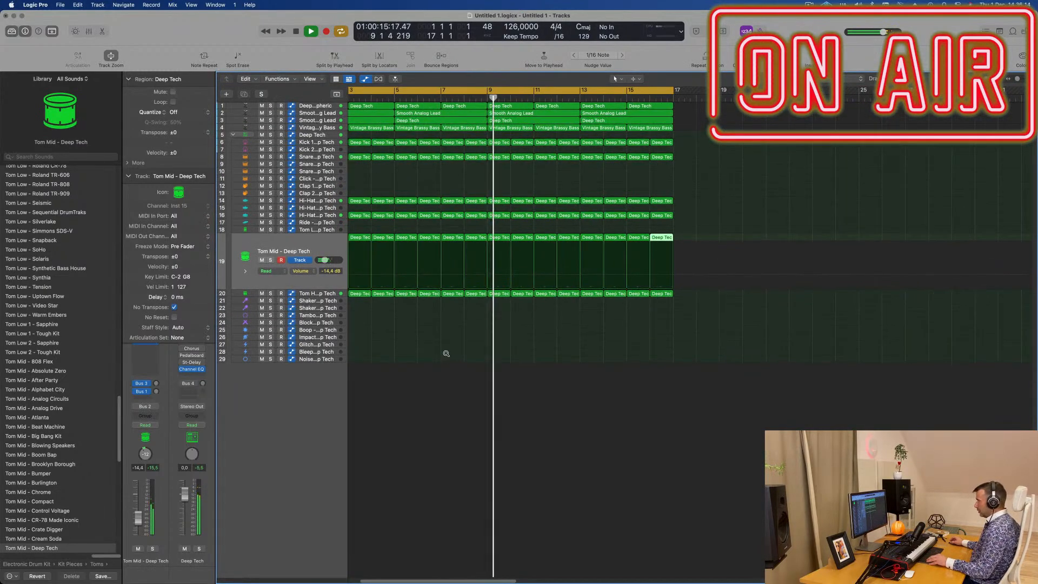
pyautogui.hscroll(2, 446, 354)
pyautogui.hscroll(-5, 802, 245)
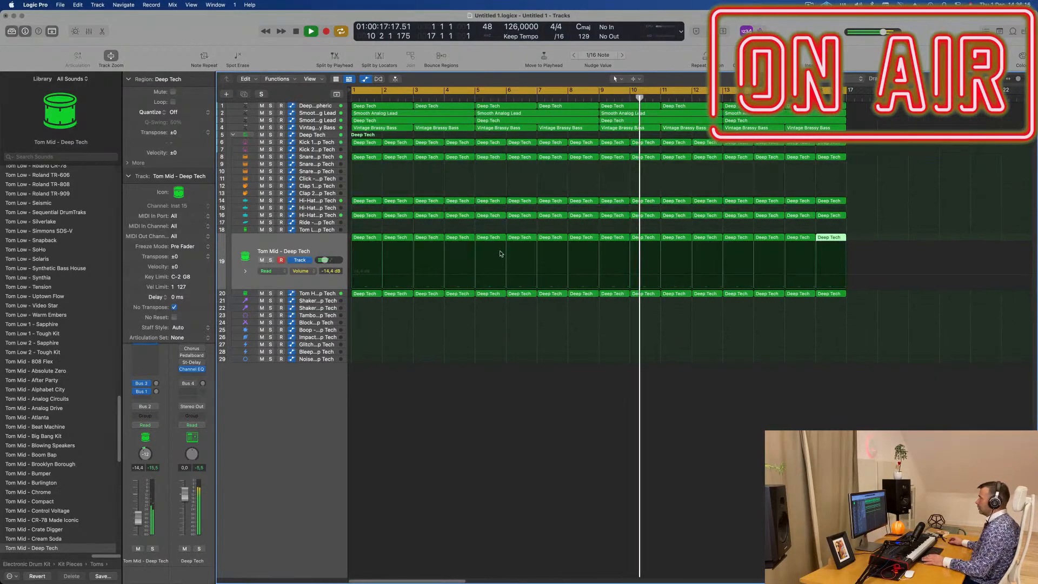
pyautogui.scroll(-3, 463, 186)
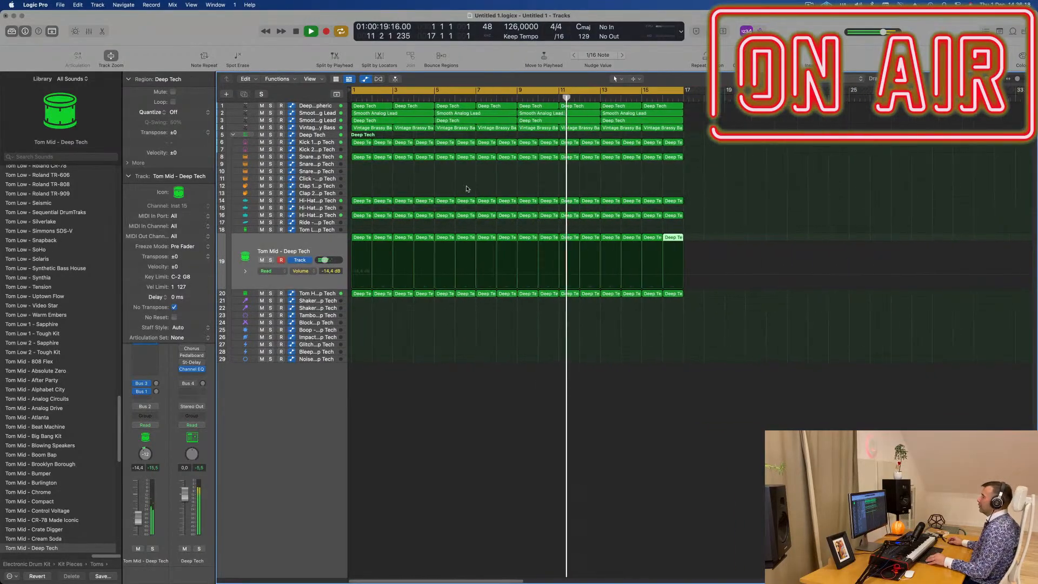
pyautogui.click(395, 193)
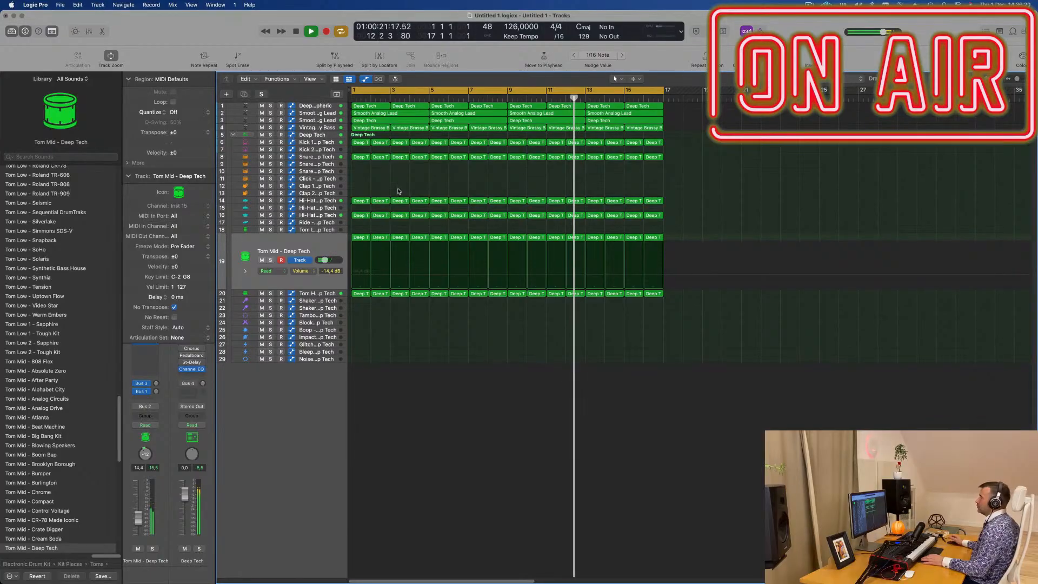
pyautogui.scroll(5, 396, 189)
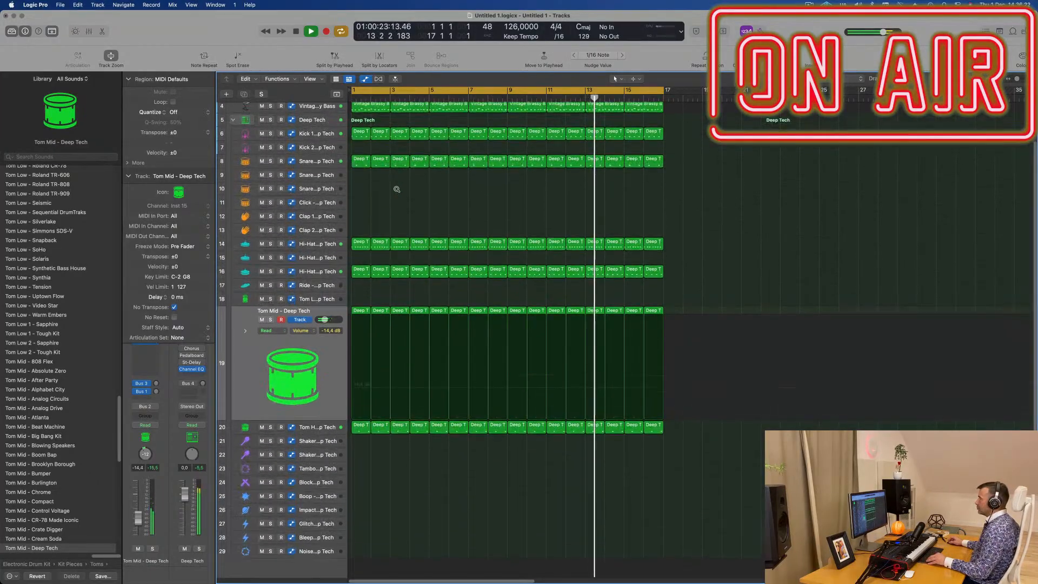
pyautogui.scroll(3, 399, 195)
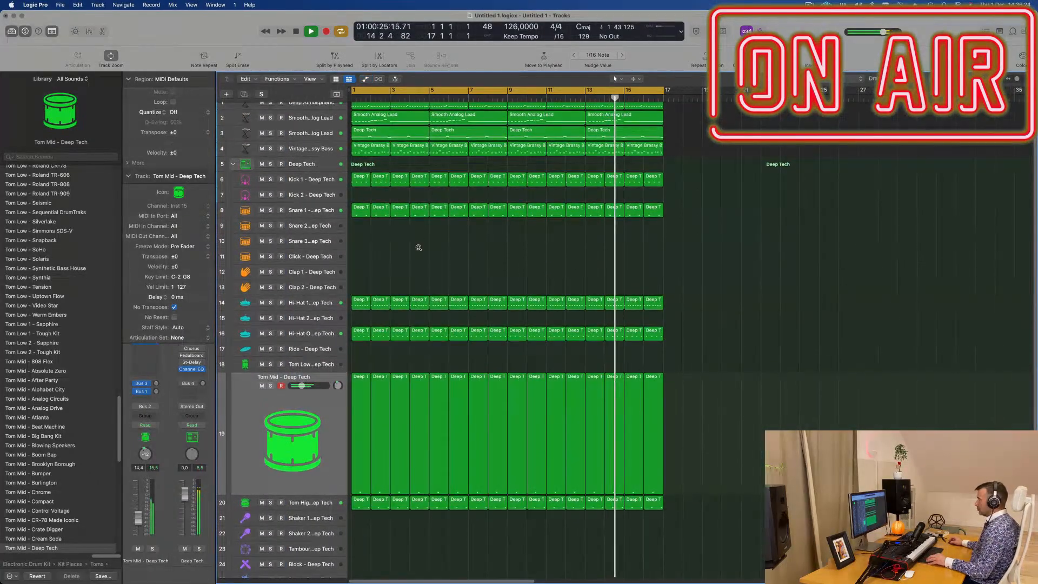
pyautogui.scroll(-4, 418, 250)
pyautogui.scroll(3, 365, 204)
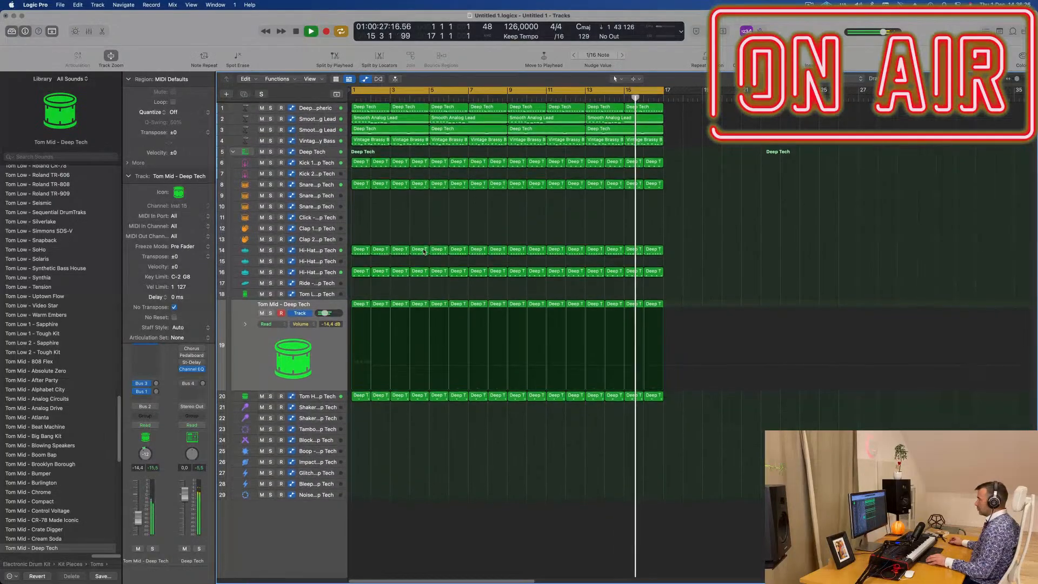
pyautogui.scroll(1, 367, 204)
pyautogui.hscroll(1, 367, 204)
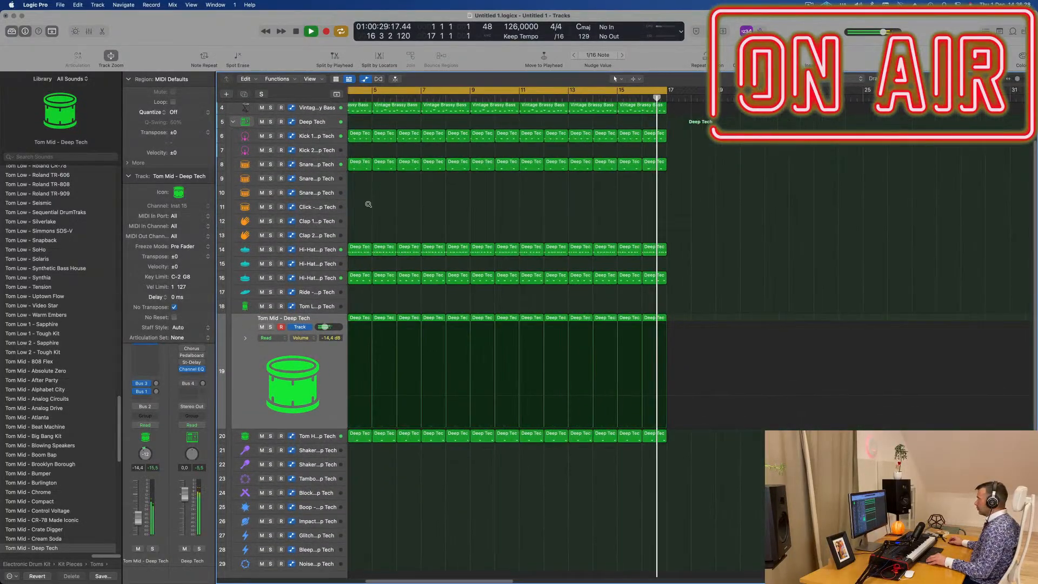
pyautogui.hscroll(-3, 370, 203)
pyautogui.scroll(2, 400, 210)
pyautogui.scroll(2, 411, 212)
pyautogui.press('space')
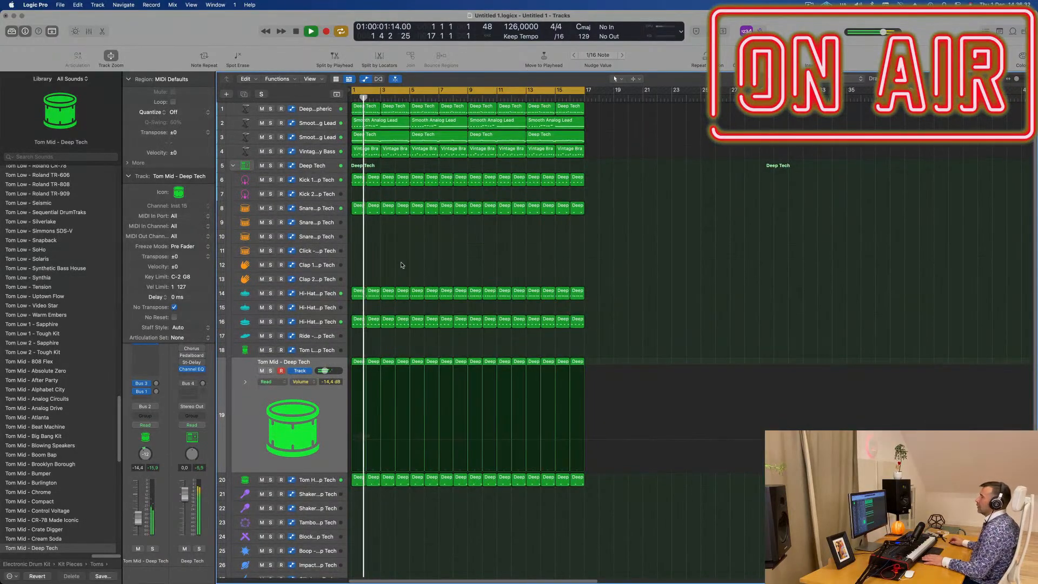
# - Copy the bar 1 hi-hat region from track 14 to the Shaker 2 track 22 and select that track
pyautogui.scroll(-2, 412, 267)
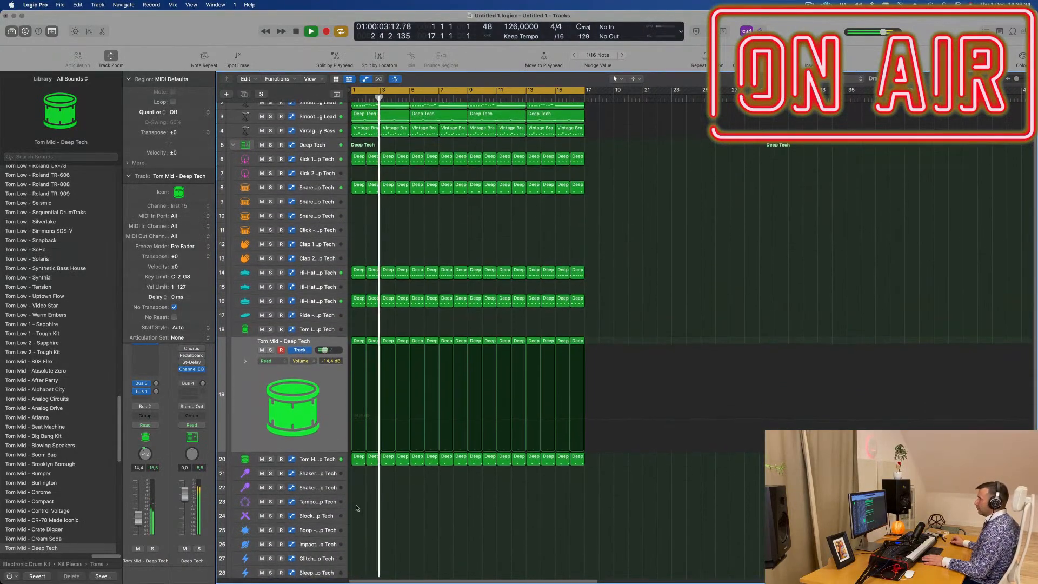
pyautogui.moveTo(359, 271); pyautogui.dragTo(358, 482)
pyautogui.press('Return')
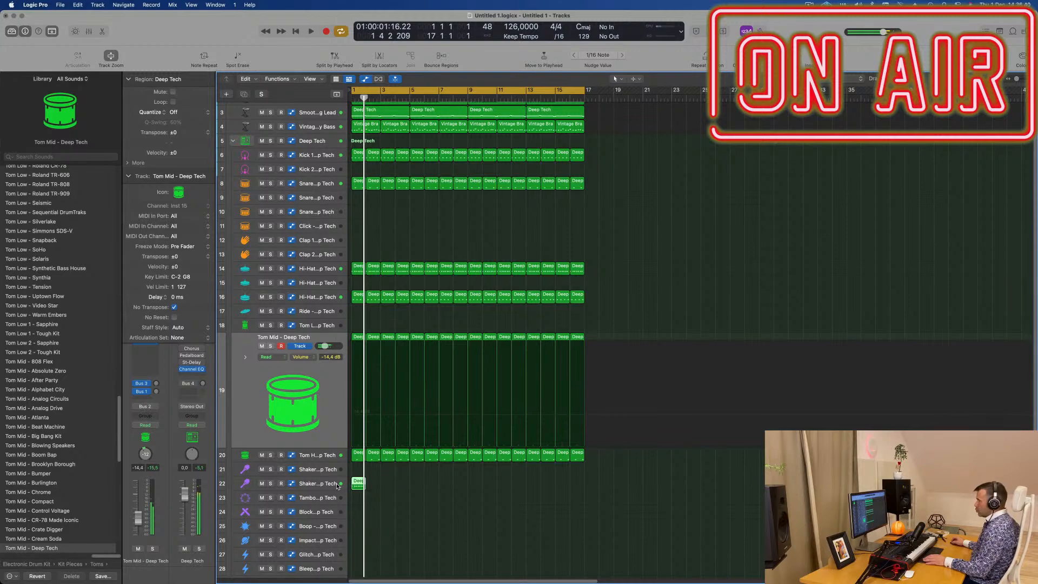
pyautogui.click(319, 483)
pyautogui.press('space')
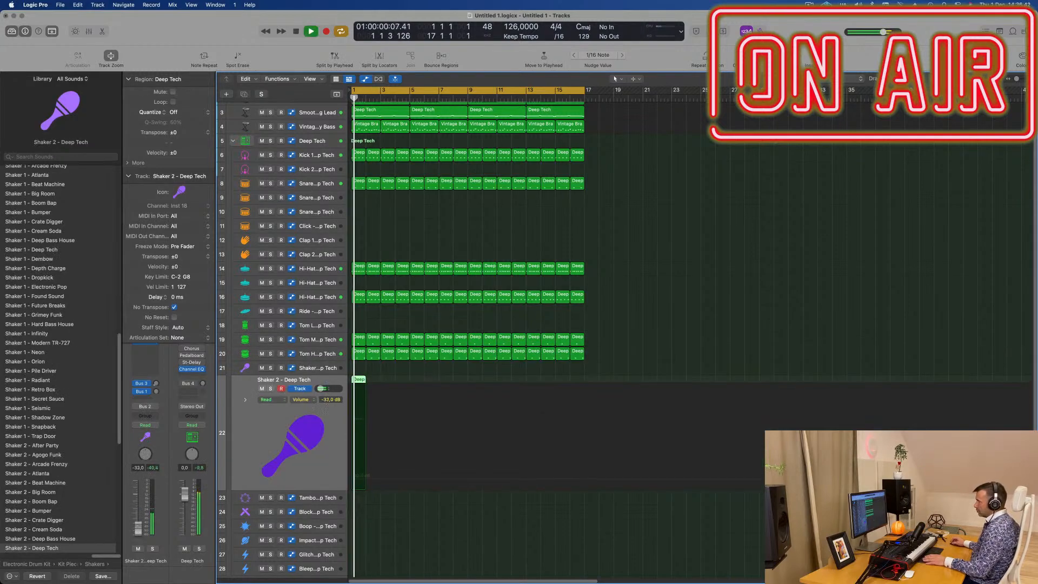
# - Copy the four selected Shaker 2 notes one sixteenth earlier to fill the gaps in the bar, and play the result
pyautogui.doubleClick(360, 381)
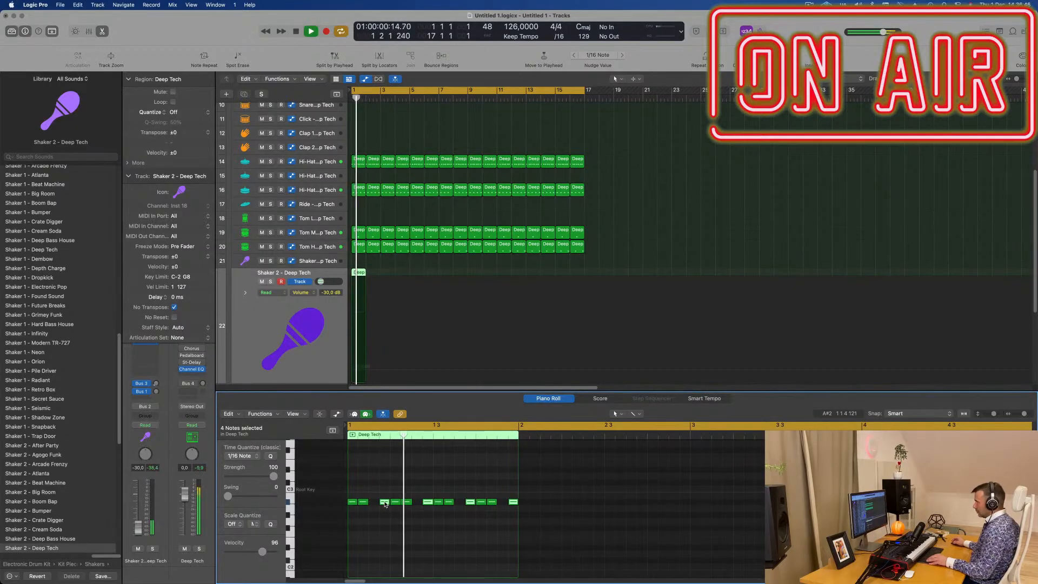
pyautogui.moveTo(384, 503); pyautogui.dragTo(374, 503)
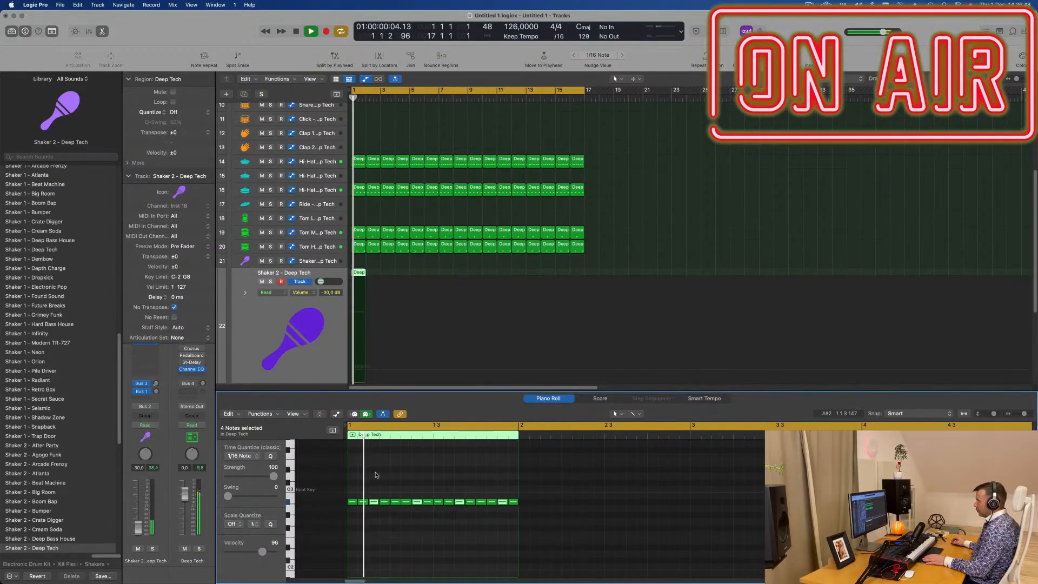
pyautogui.click(359, 324)
pyautogui.press('space')
pyautogui.press('space')
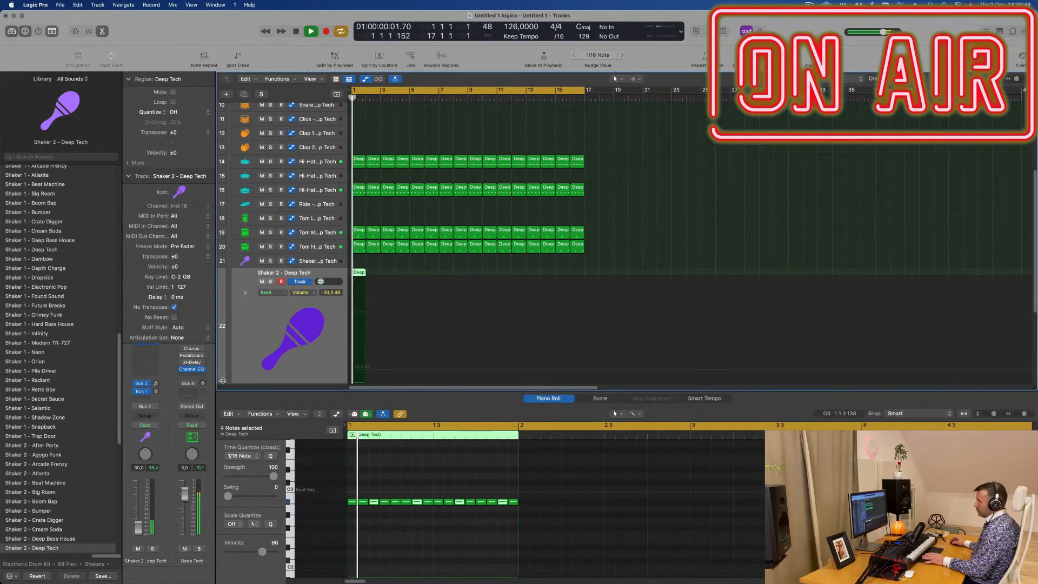
# - Enable the Stereo Delay on the Shaker 2 track and set its left and right output mix to 41%
pyautogui.click(129, 176)
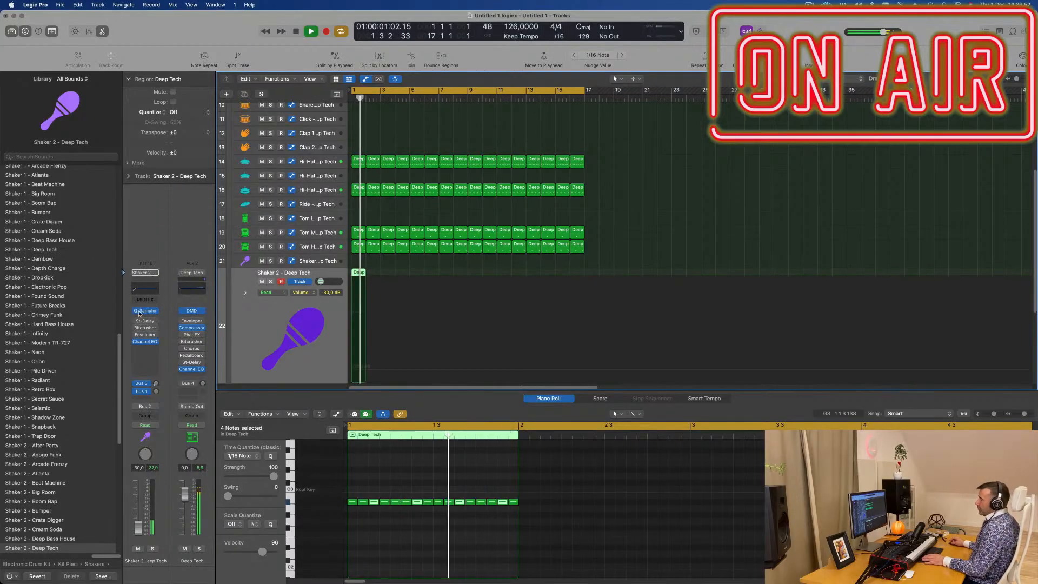
pyautogui.click(146, 321)
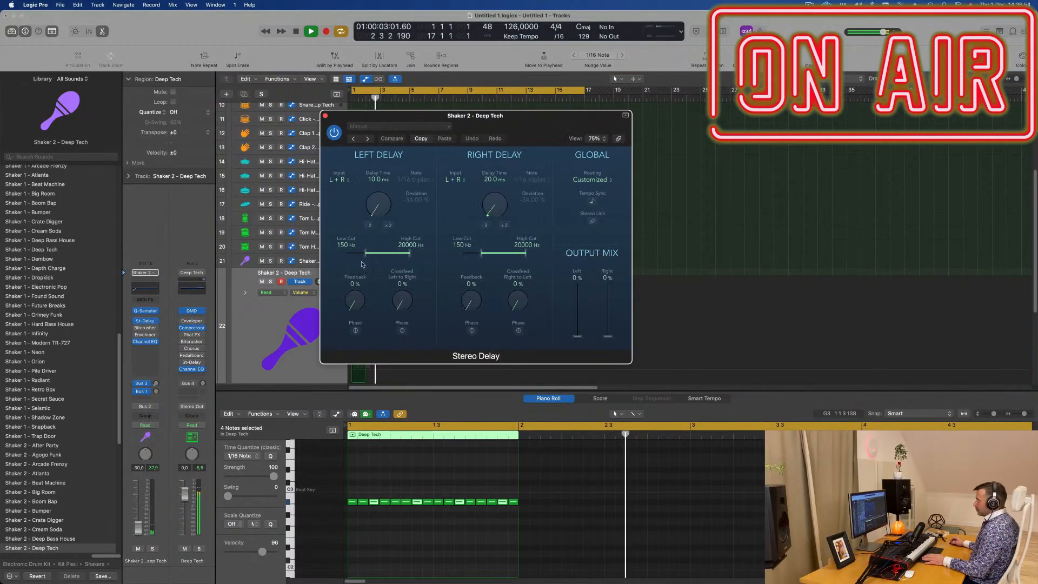
pyautogui.press('space')
pyautogui.press('space')
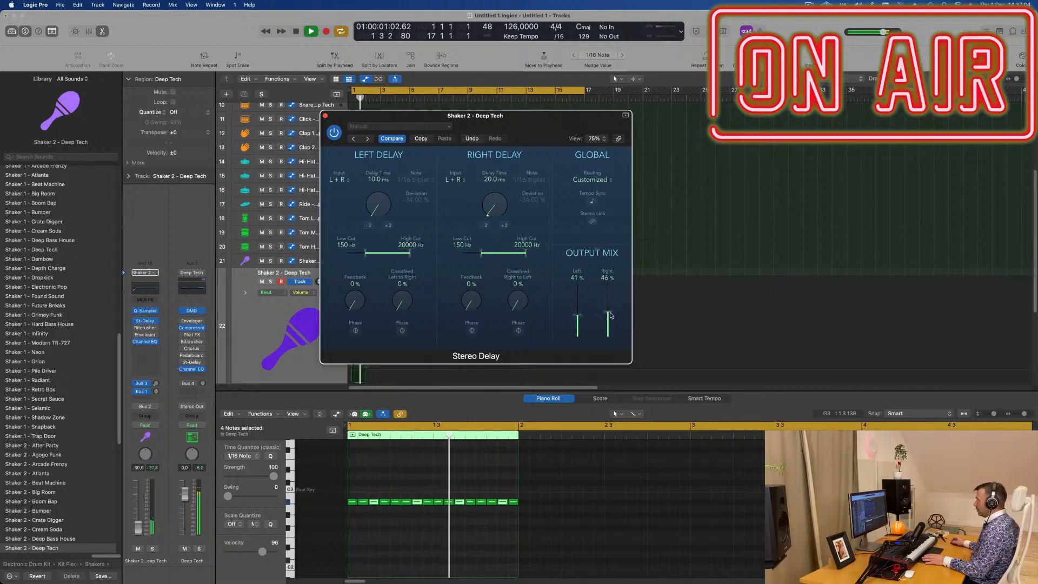
pyautogui.moveTo(551, 143); pyautogui.dragTo(885, 140)
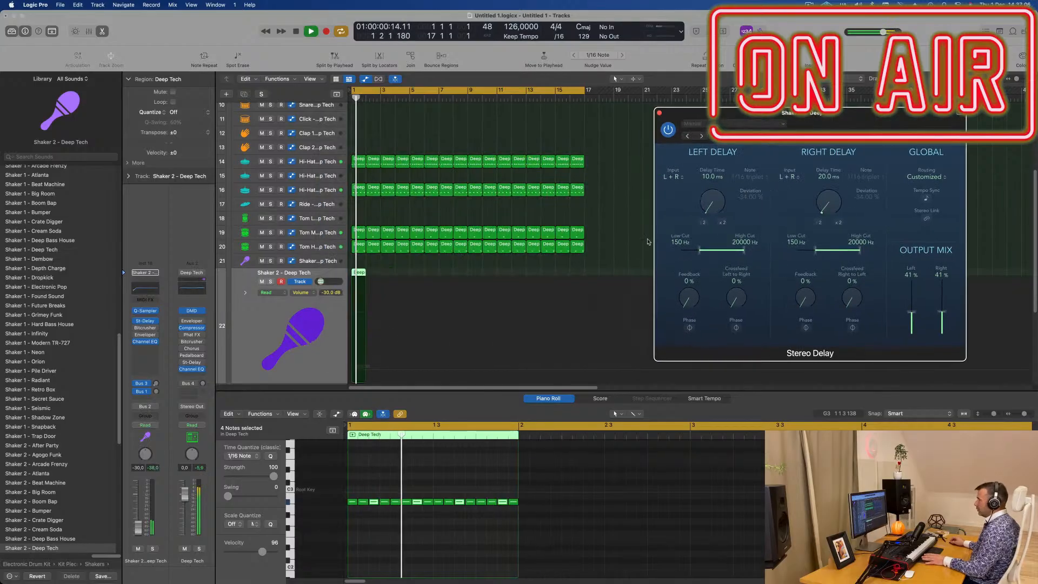
# - Lower the Shaker 2 track's volume to -37.0 dB and restart playback
pyautogui.moveTo(137, 530); pyautogui.dragTo(138, 532)
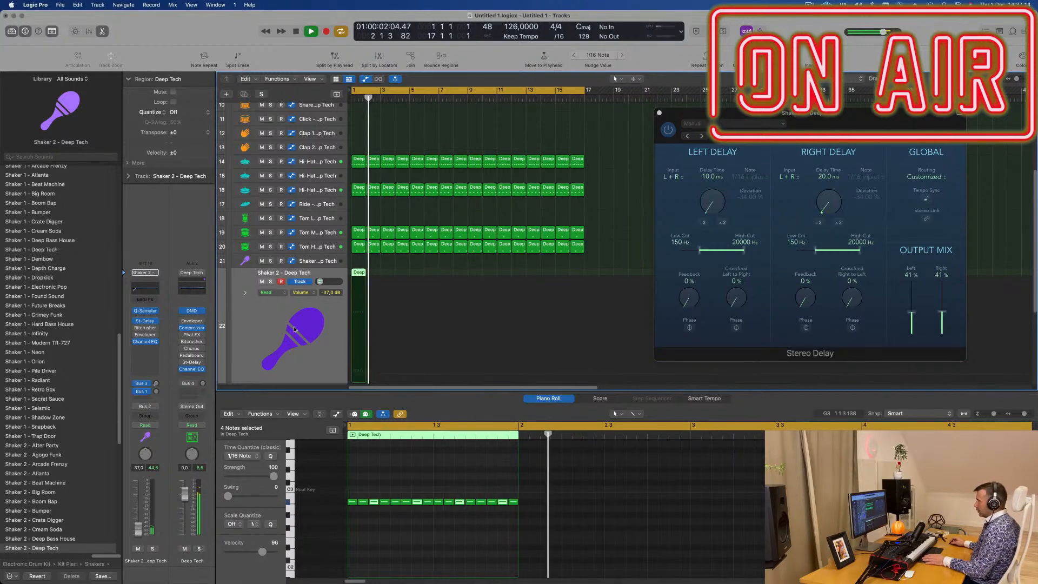
pyautogui.press('space')
pyautogui.press('space')
# - Repeat the Shaker 2 region through bar 16 and close the Stereo Delay window
pyautogui.click(371, 273)
pyautogui.click(365, 273)
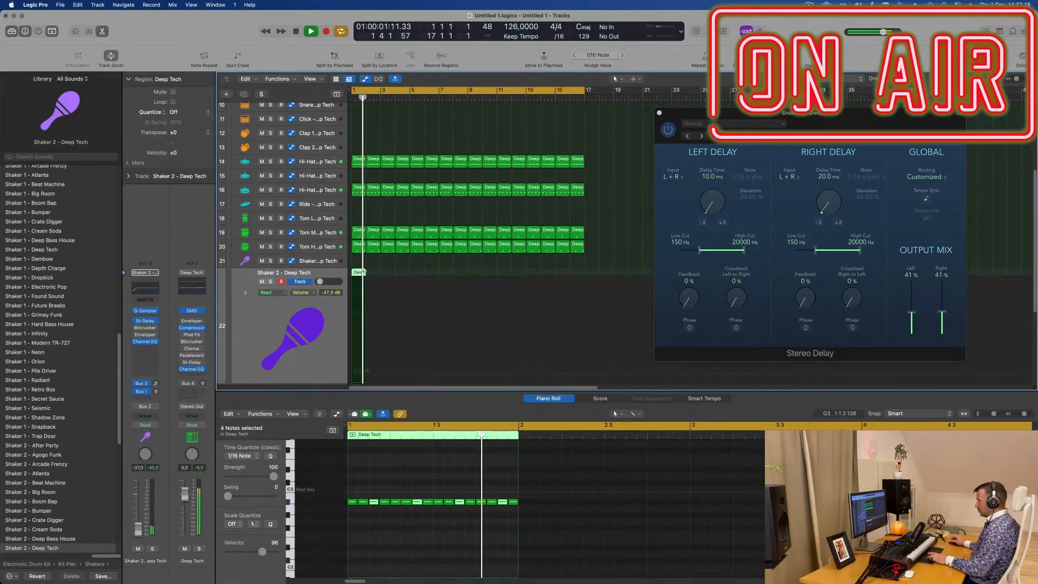
pyautogui.press('super+r')
pyautogui.press('super+r')
pyautogui.press('super+r')
pyautogui.press('super+r')
pyautogui.press('super+r')
pyautogui.press('super+r')
pyautogui.press('super+r')
pyautogui.press('super+r')
pyautogui.press('super+r')
pyautogui.press('super+r')
pyautogui.press('super+r')
pyautogui.press('super+r')
pyautogui.press('super+r')
pyautogui.press('super+r')
pyautogui.press('super+r')
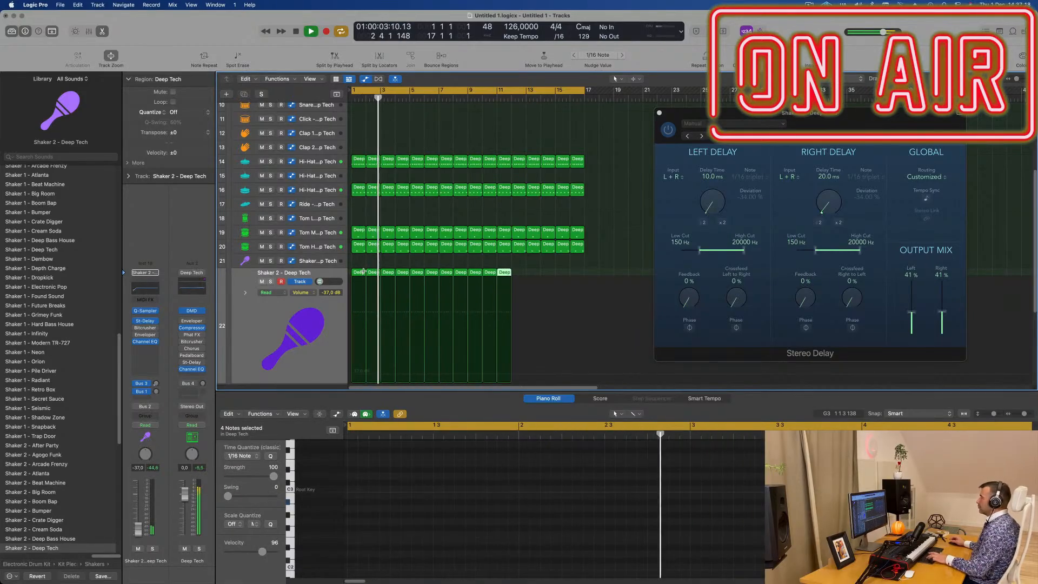
pyautogui.click(659, 113)
pyautogui.scroll(-3, 652, 259)
pyautogui.scroll(-3, 652, 260)
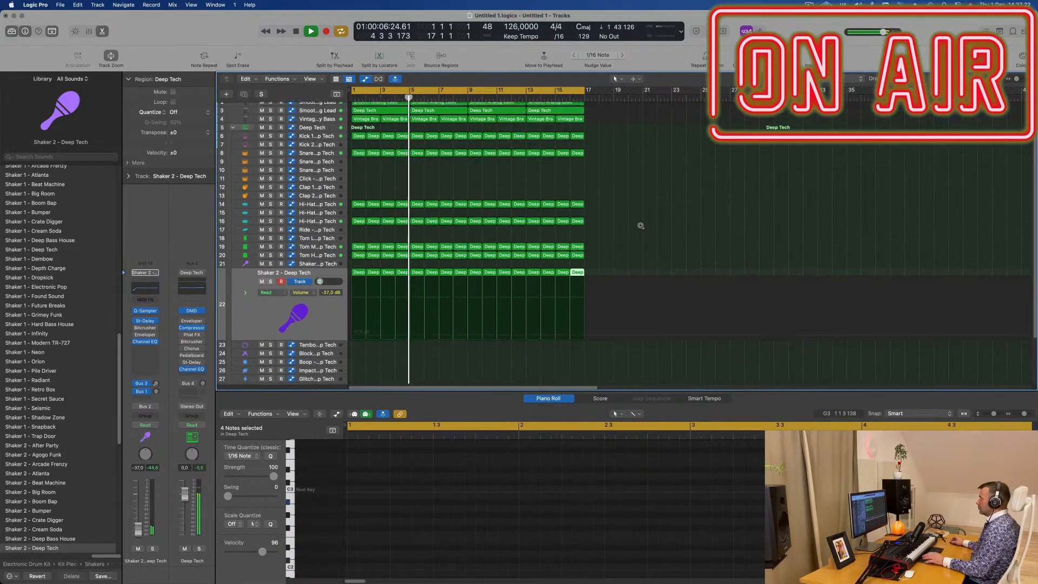
# - Duplicate the Smooth Analog Lead track directly below track 2 and restart playback from the beginning
pyautogui.click(391, 197)
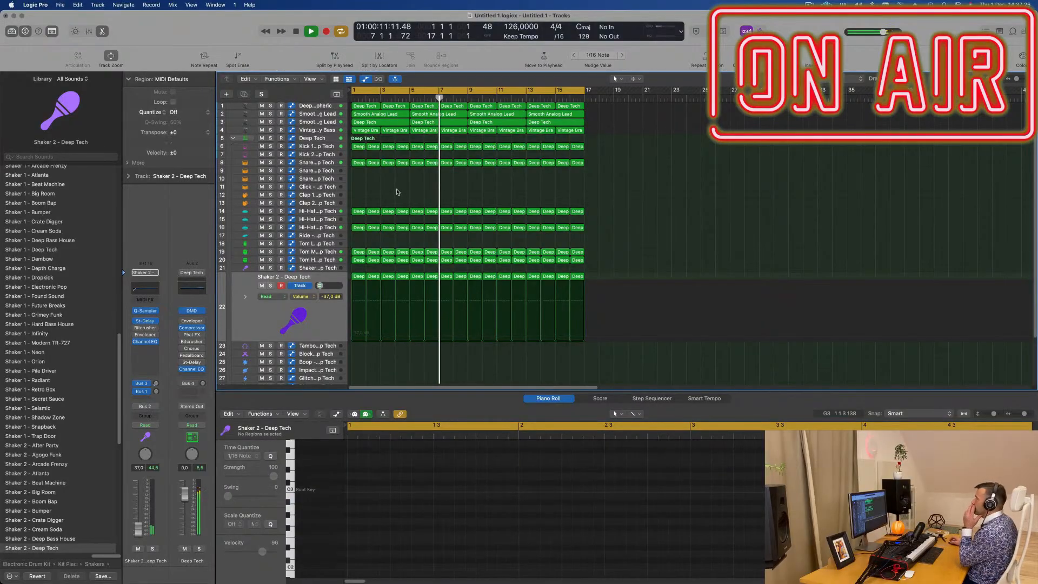
pyautogui.click(325, 123)
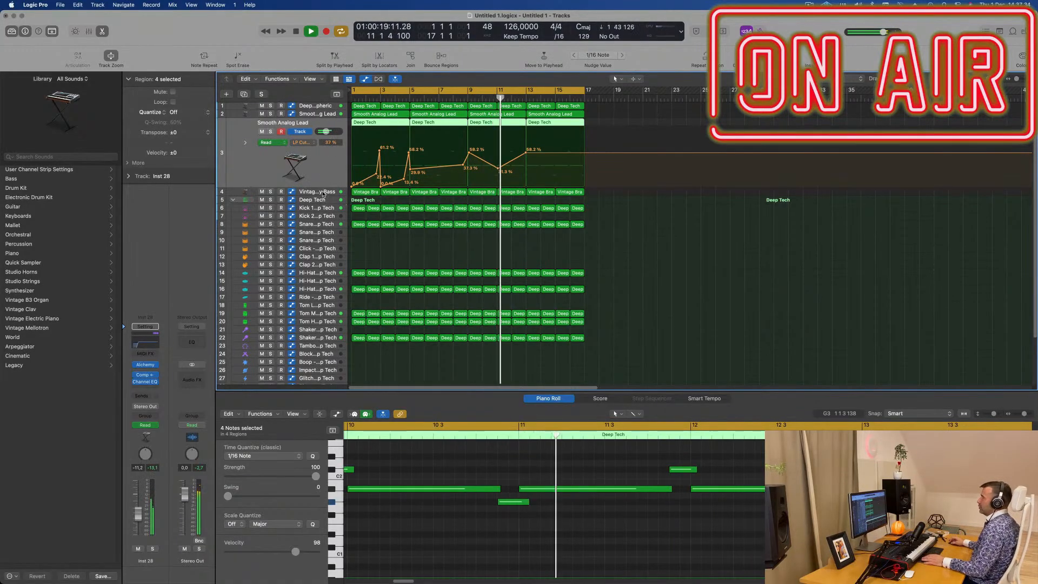
pyautogui.press('Down')
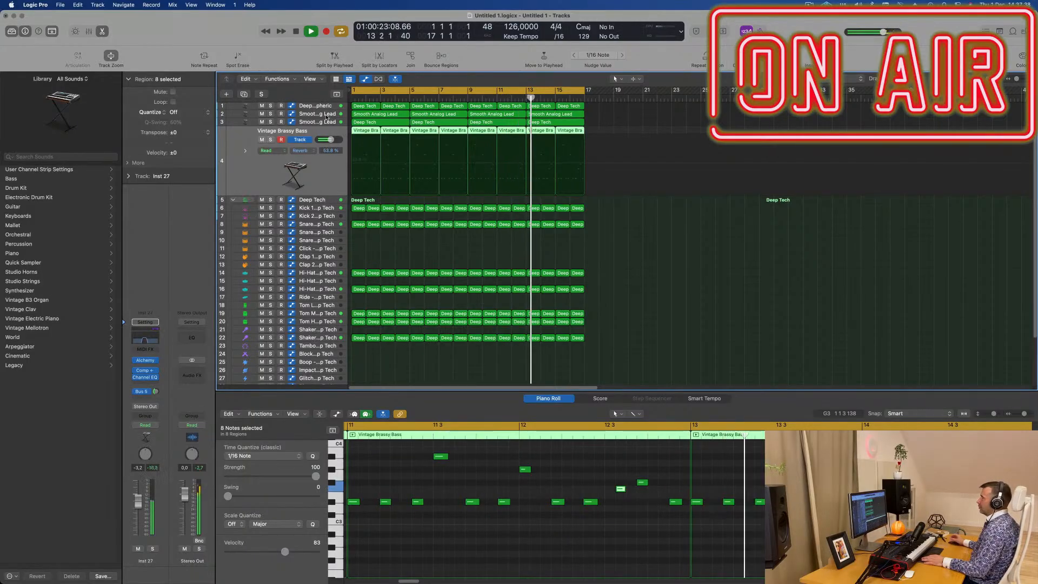
pyautogui.click(266, 116)
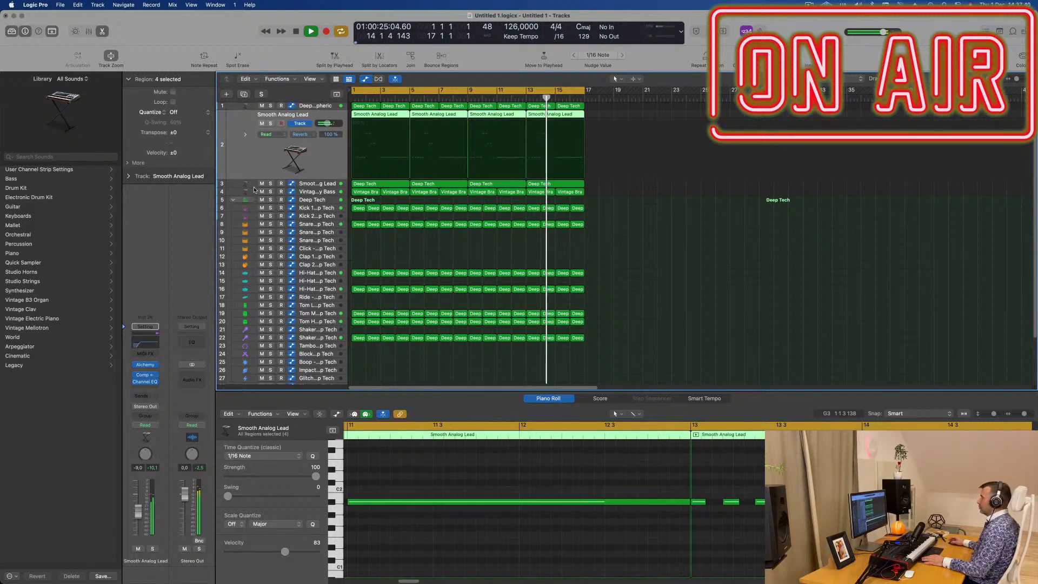
pyautogui.press('super+d')
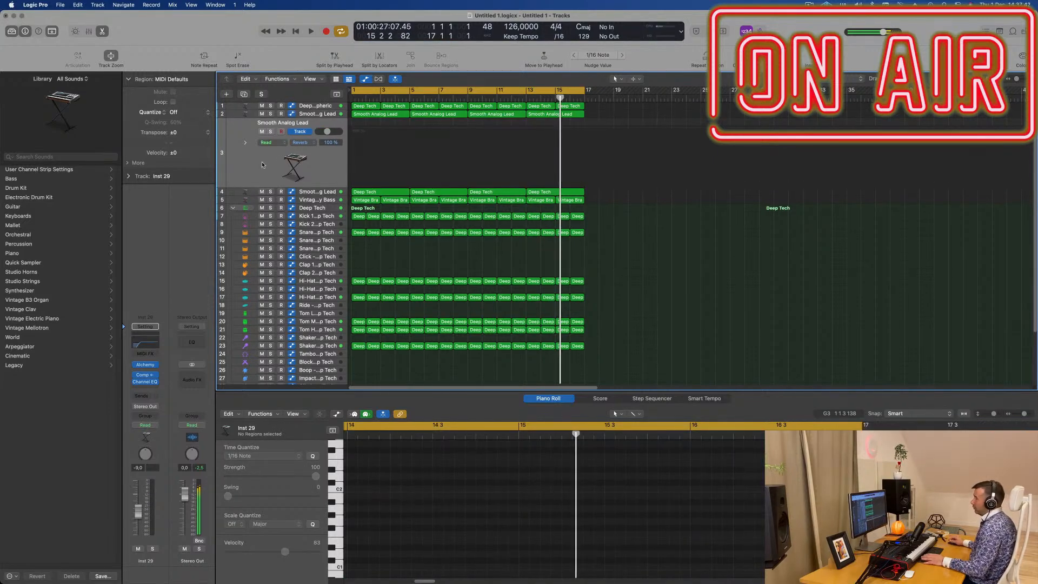
pyautogui.press('Return')
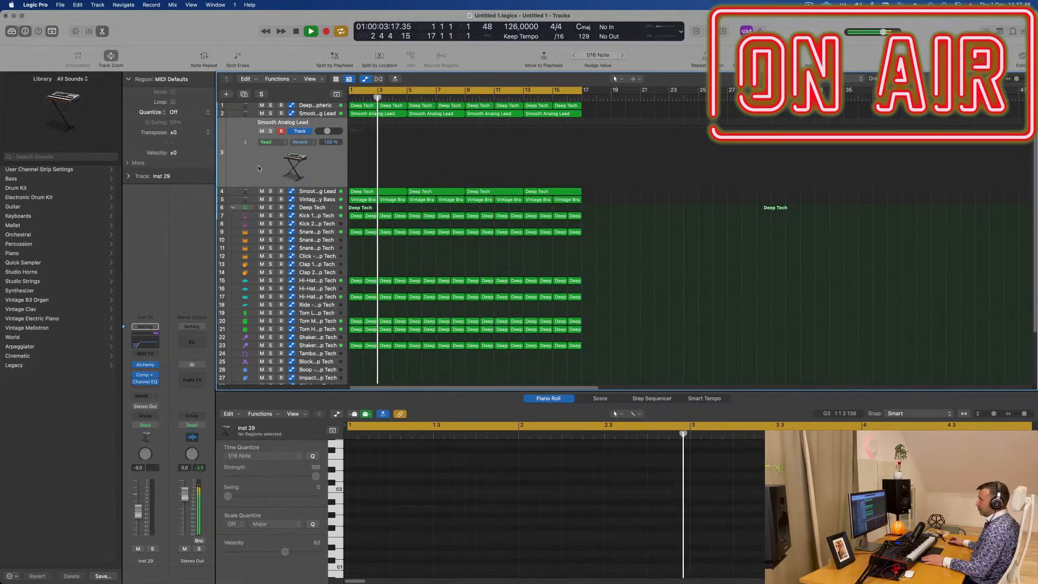
pyautogui.press('Return')
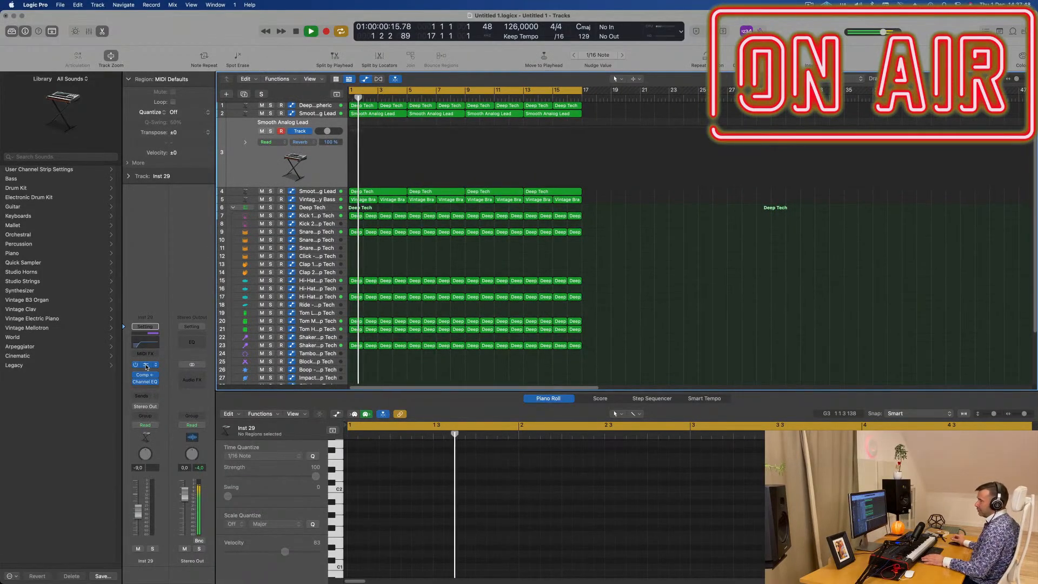
# - Open Alchemy on the duplicated track and add a send to Bus 5
pyautogui.click(146, 366)
pyautogui.click(143, 401)
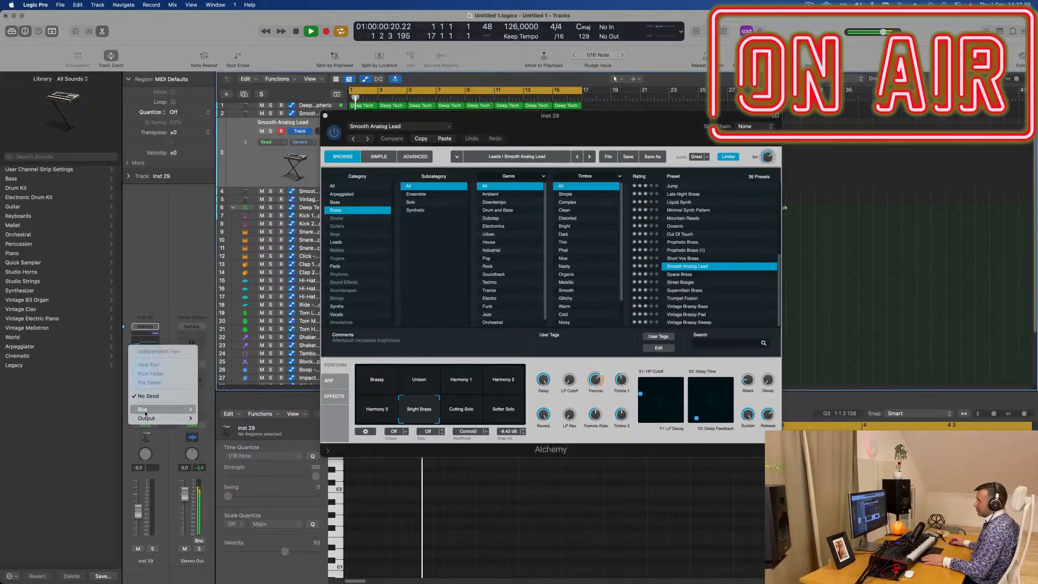
pyautogui.moveTo(159, 409)
pyautogui.click(236, 267)
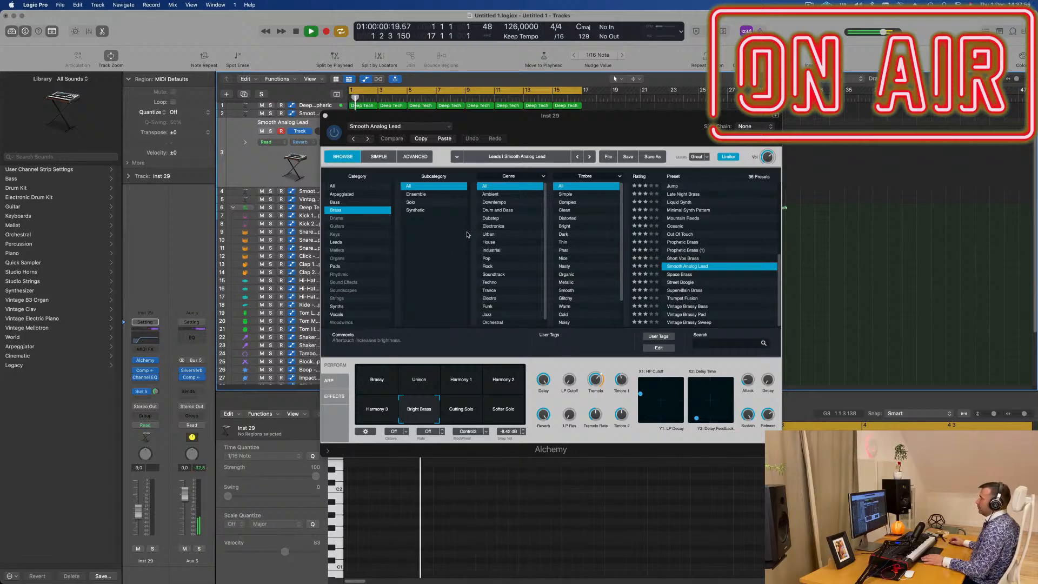
# - Filter the Alchemy presets to Pads, load 90s Luscious Pad and move the plug-in window off the tracks
pyautogui.click(337, 186)
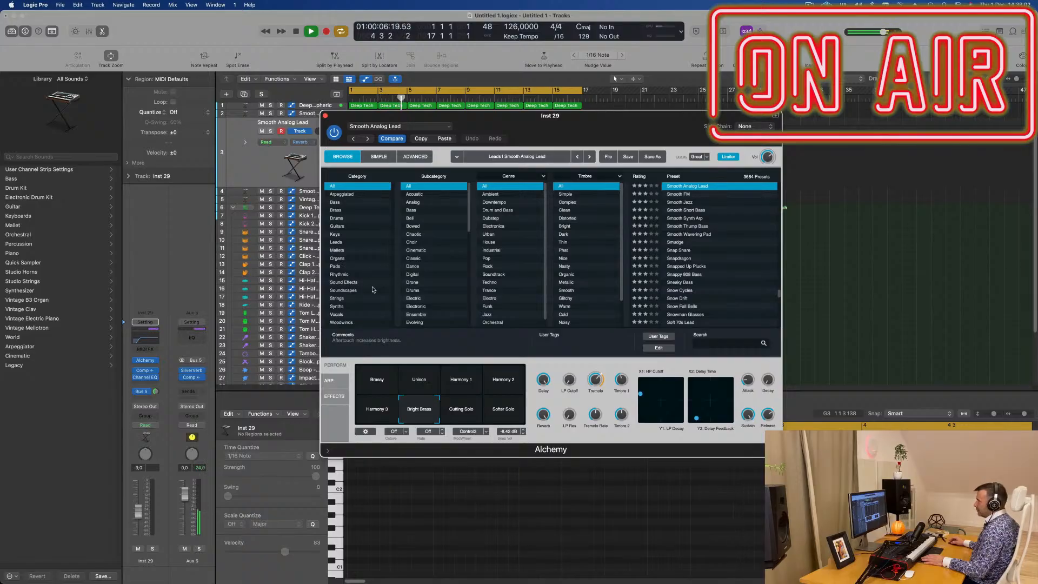
pyautogui.click(337, 267)
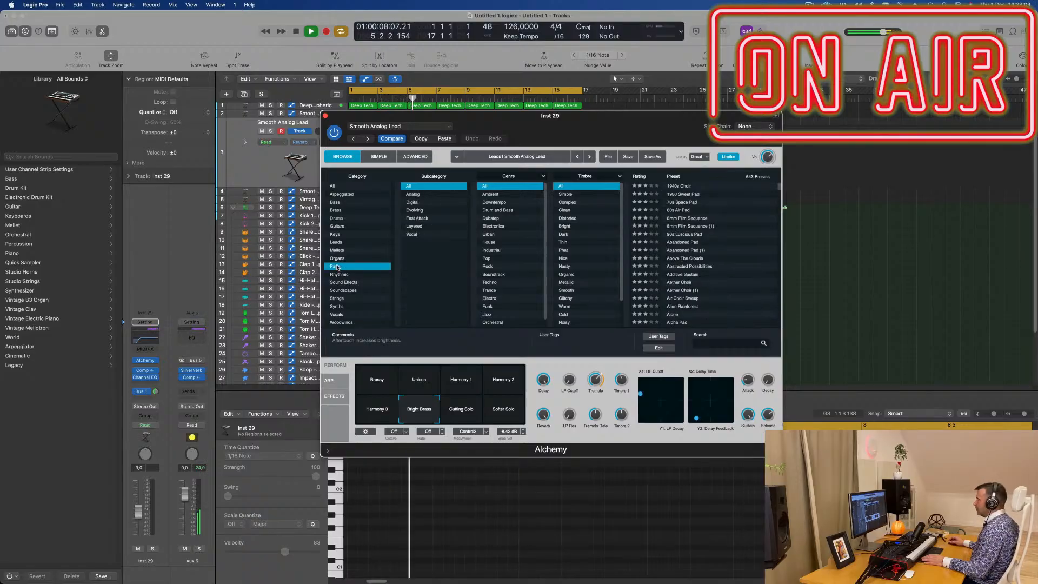
pyautogui.click(684, 235)
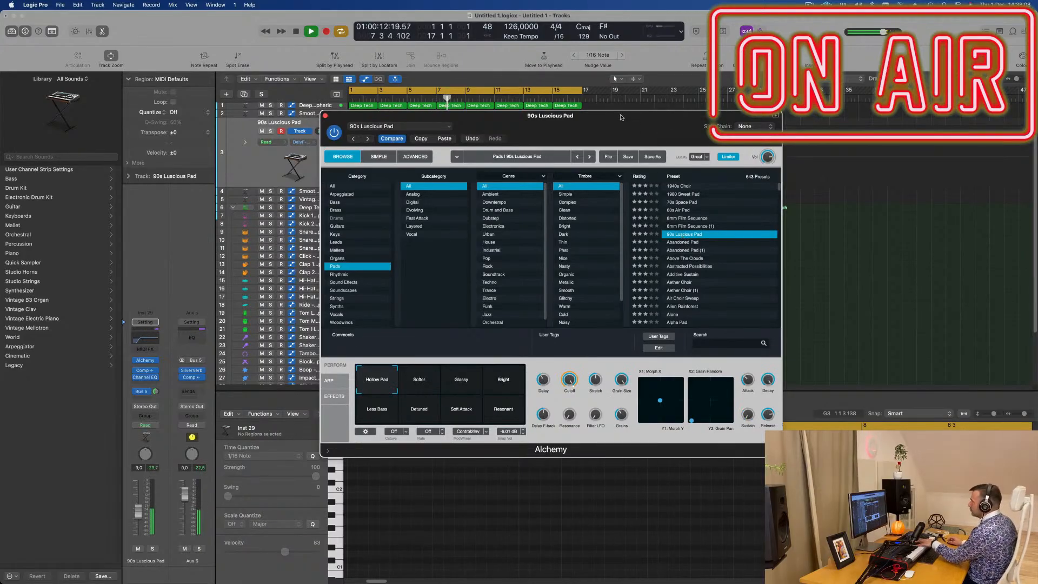
pyautogui.moveTo(621, 117); pyautogui.dragTo(934, 189)
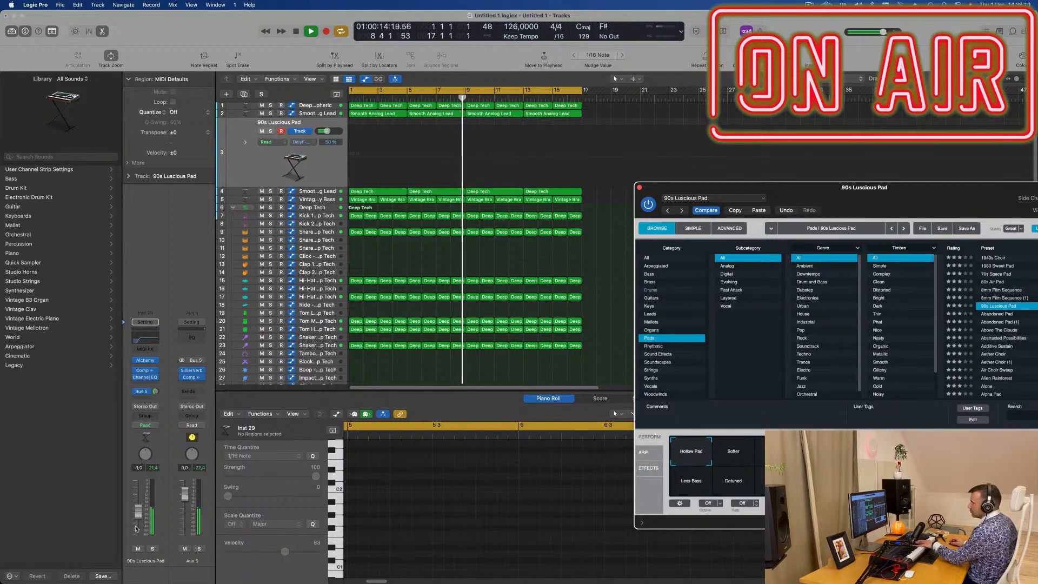
# - Lower the pad track's volume to about -12.8 dB while playing along
pyautogui.moveTo(139, 518); pyautogui.dragTo(136, 528)
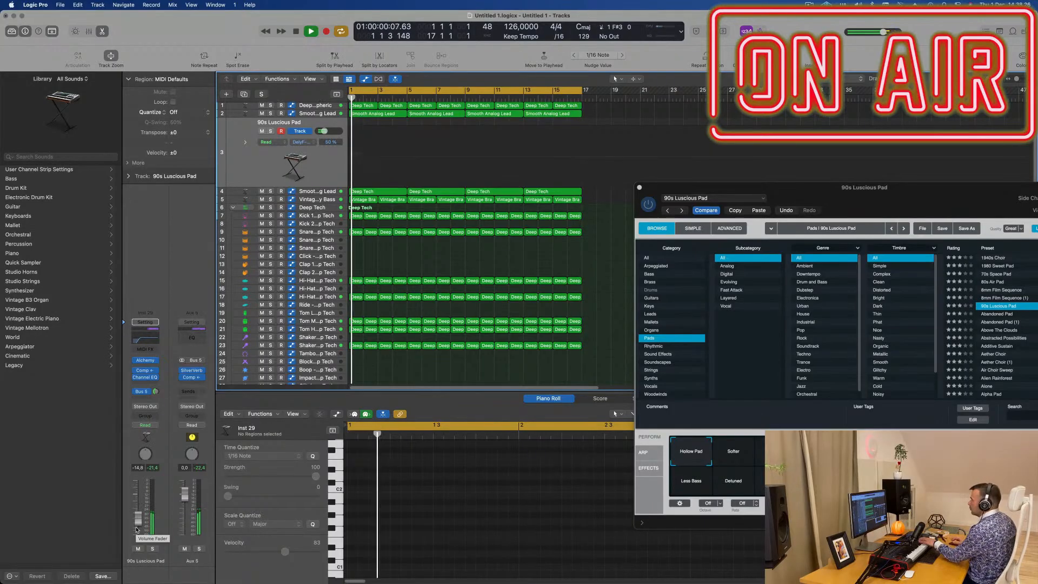
pyautogui.moveTo(915, 198); pyautogui.dragTo(653, 184)
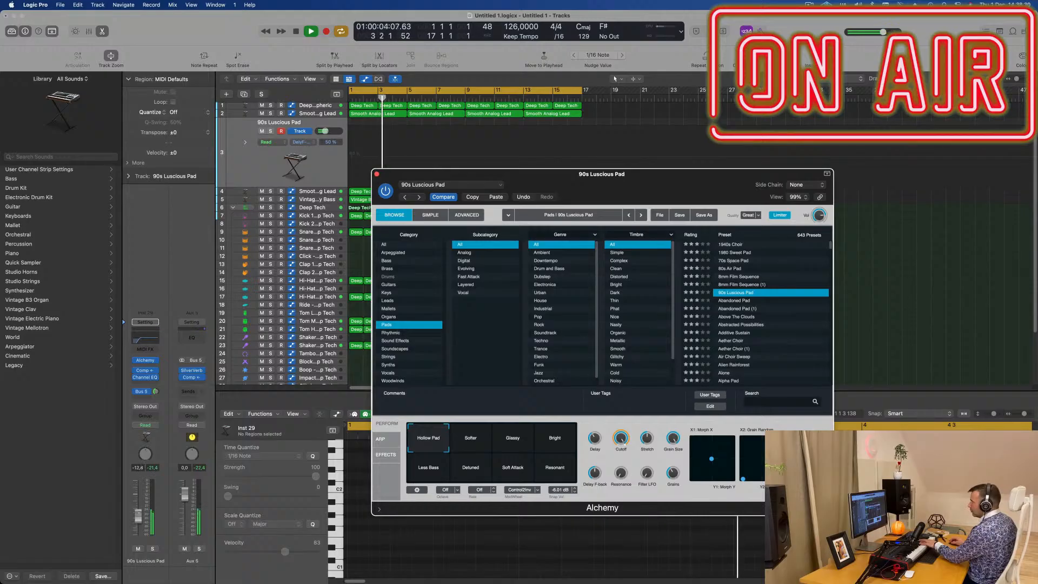
pyautogui.click(139, 514)
# - Try the Softer, Glassy, Bright, Resonant and Less Bass variations of the 90s Luscious Pad sound
pyautogui.click(472, 440)
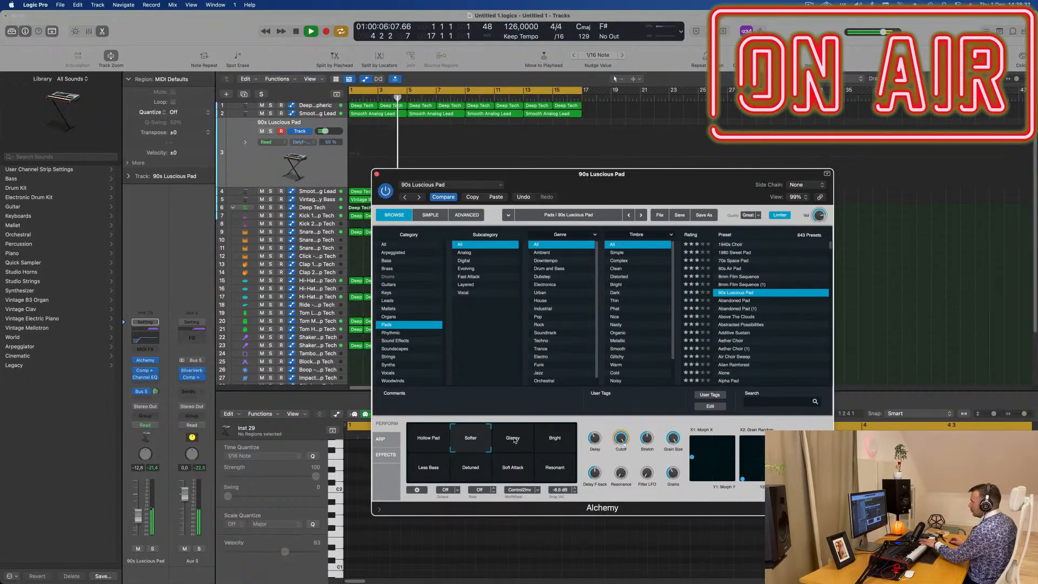
pyautogui.click(515, 440)
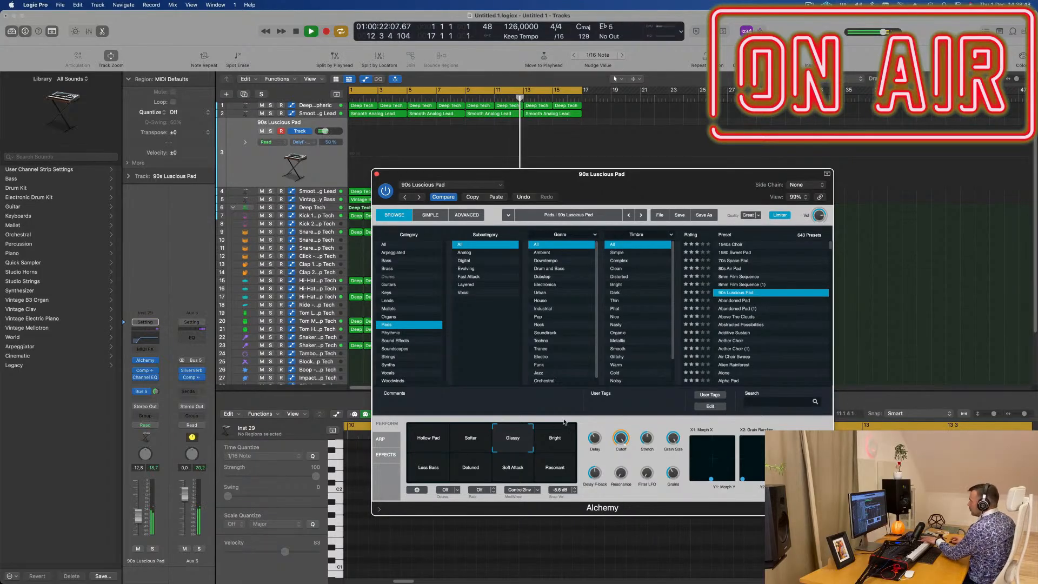
pyautogui.moveTo(706, 176); pyautogui.dragTo(727, 161)
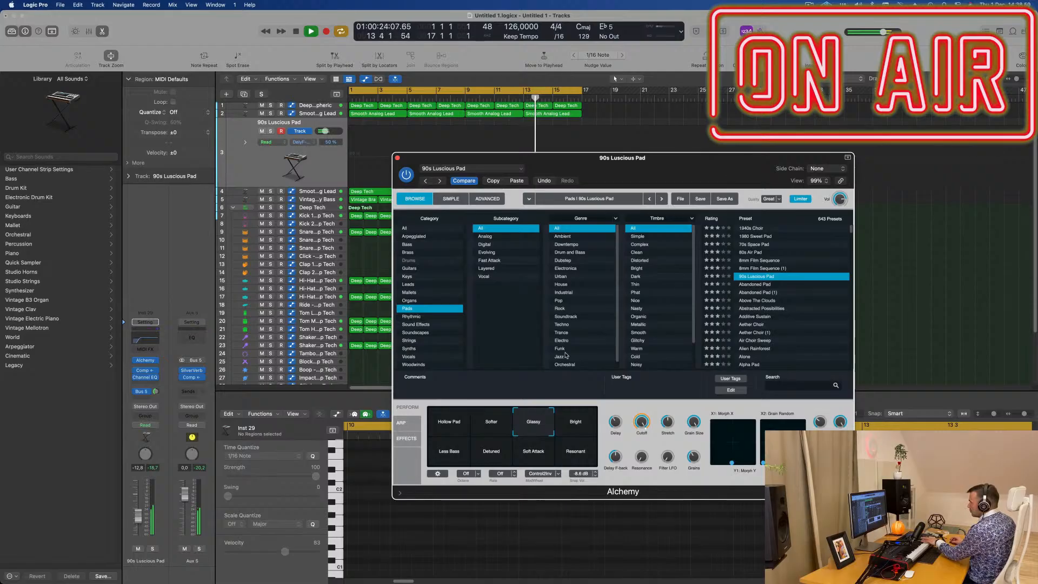
pyautogui.click(582, 419)
pyautogui.click(582, 458)
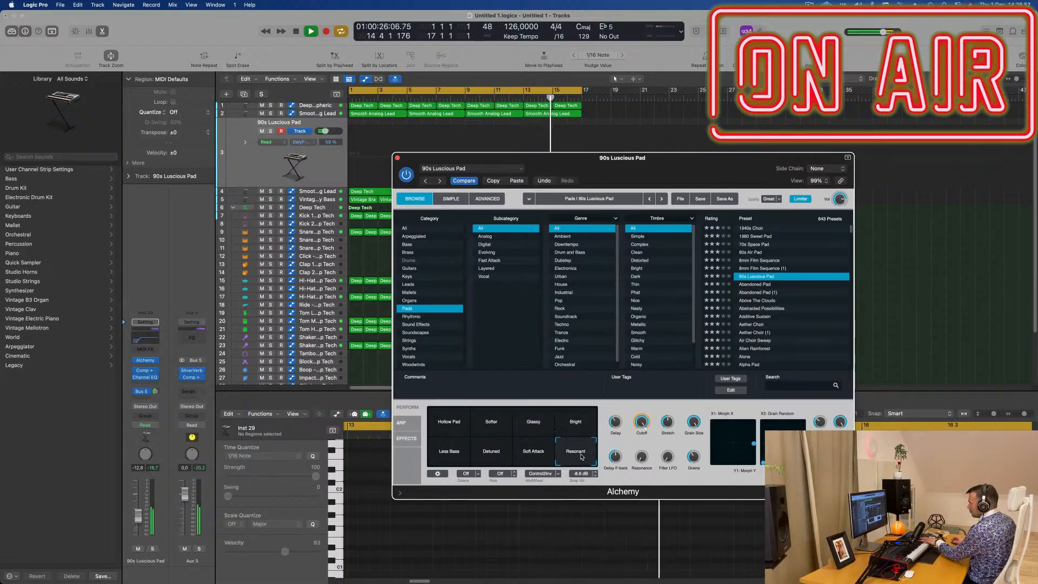
pyautogui.click(441, 455)
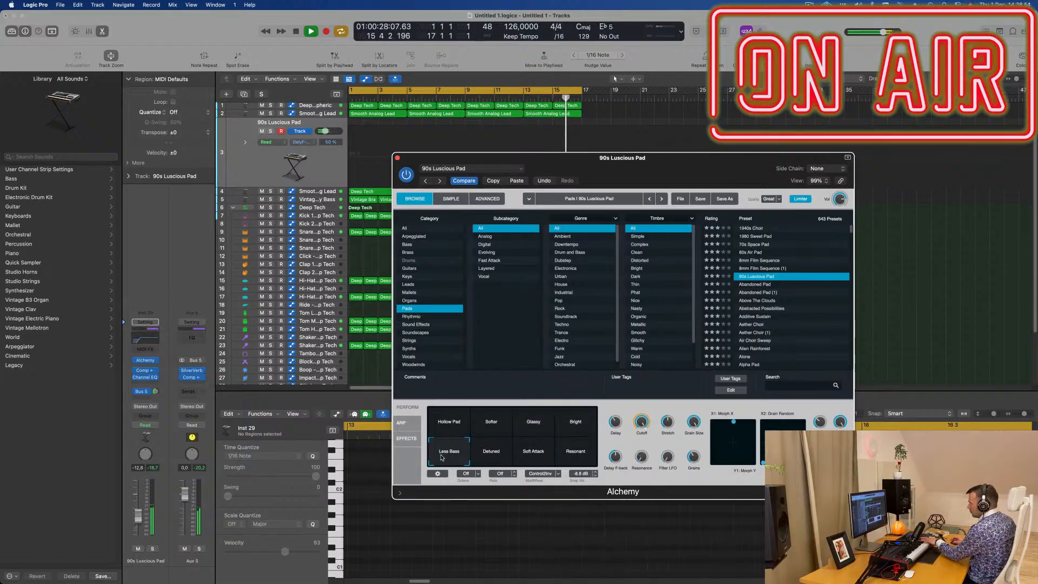
pyautogui.click(571, 435)
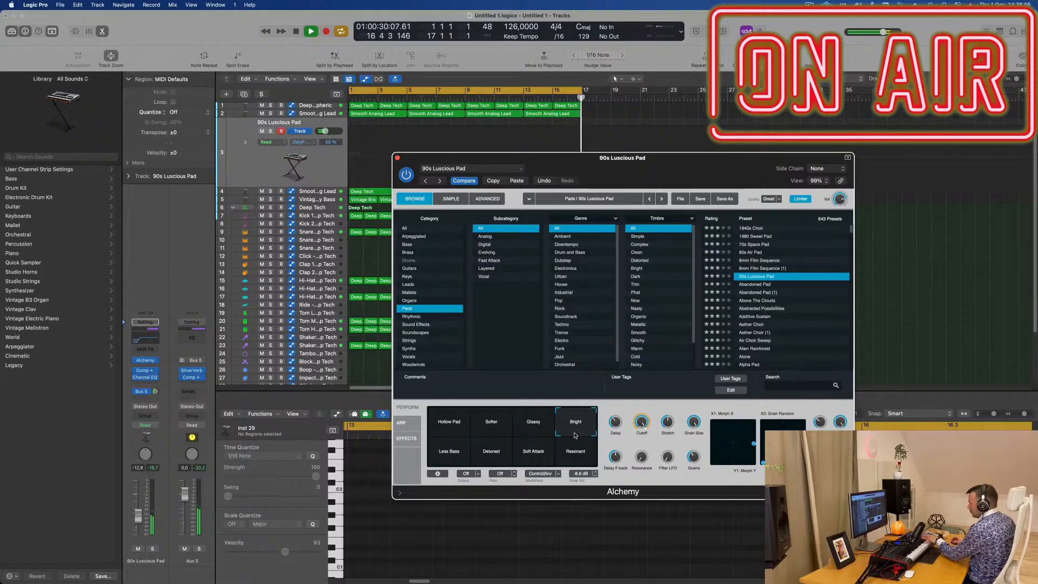
# - Audition the Abandoned Pad presets and load Abstracted Possibilities on the new track
pyautogui.click(752, 287)
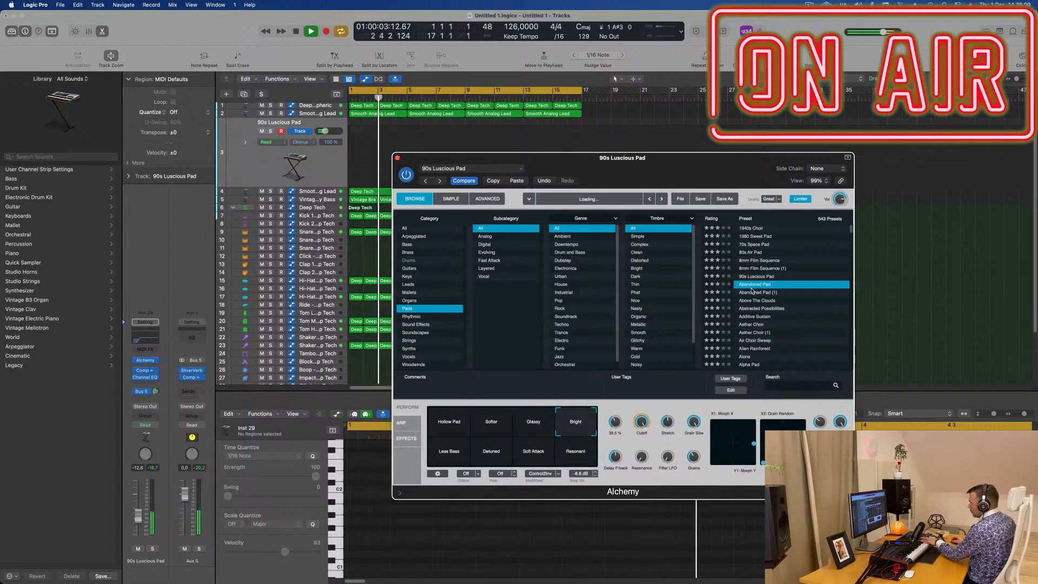
pyautogui.click(755, 293)
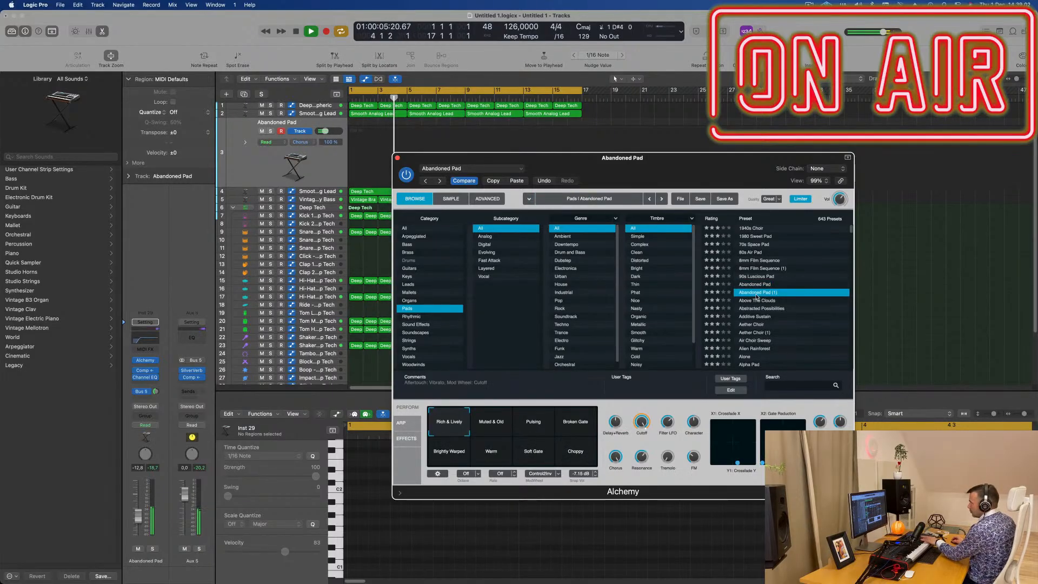
pyautogui.click(757, 309)
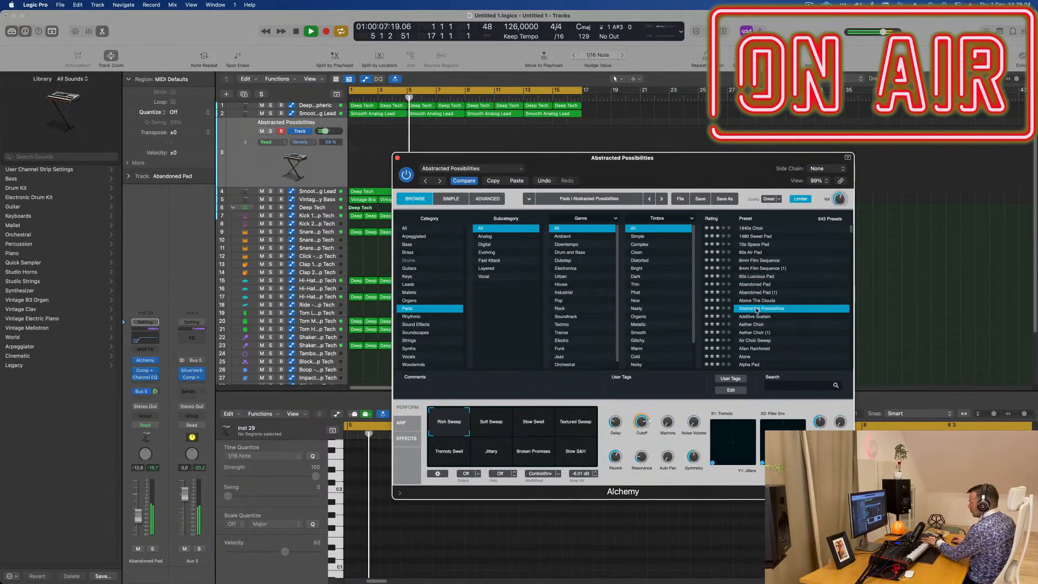
pyautogui.moveTo(696, 178); pyautogui.dragTo(780, 171)
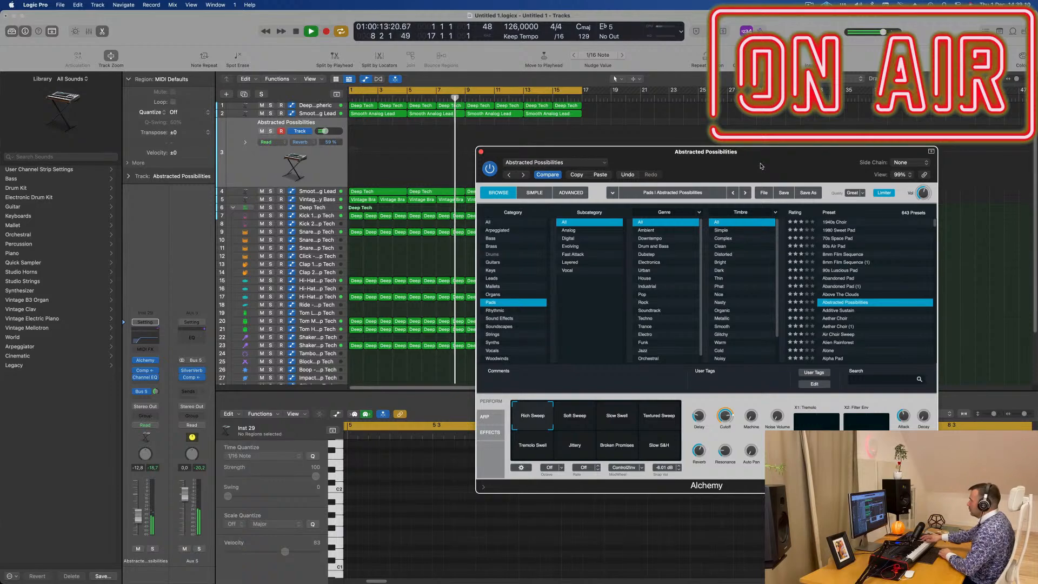
# - Record a held two-note chord on the Abstracted Possibilities track across bars 11 and 12, and restart playback
pyautogui.press('r')
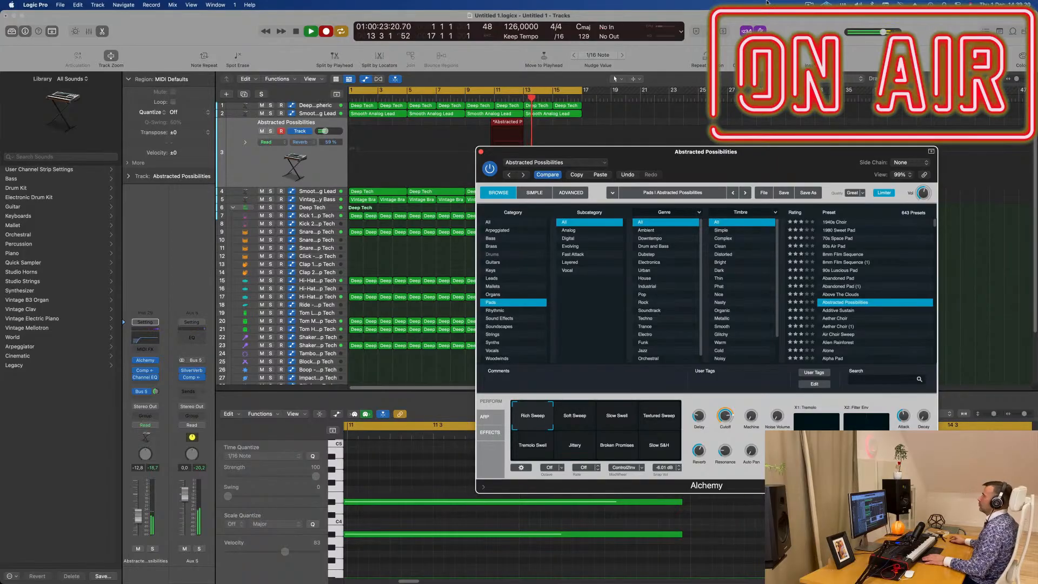
pyautogui.moveTo(611, 169); pyautogui.dragTo(889, 168)
pyautogui.press('space')
pyautogui.press('space')
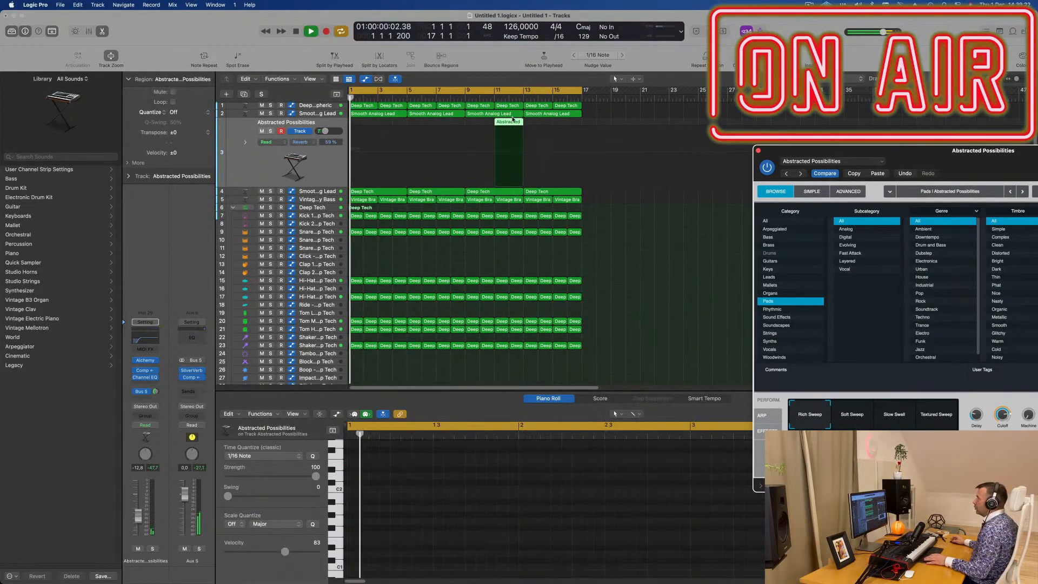
# - Move the recorded pad region to bar 3 and align the starts of both its notes with the beginning of the region
pyautogui.moveTo(510, 123); pyautogui.dragTo(393, 124)
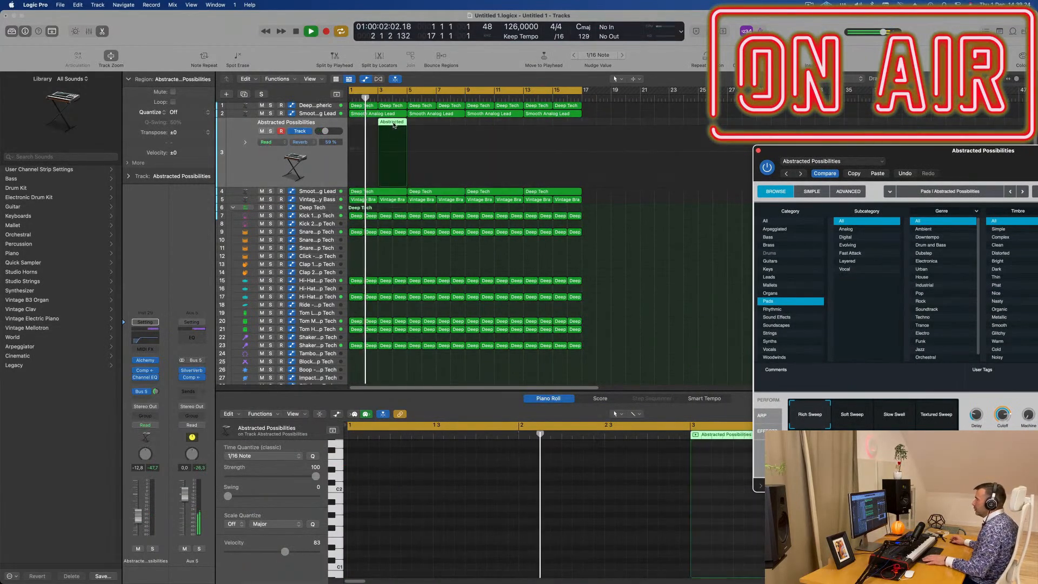
pyautogui.press('space')
pyautogui.doubleClick(393, 124)
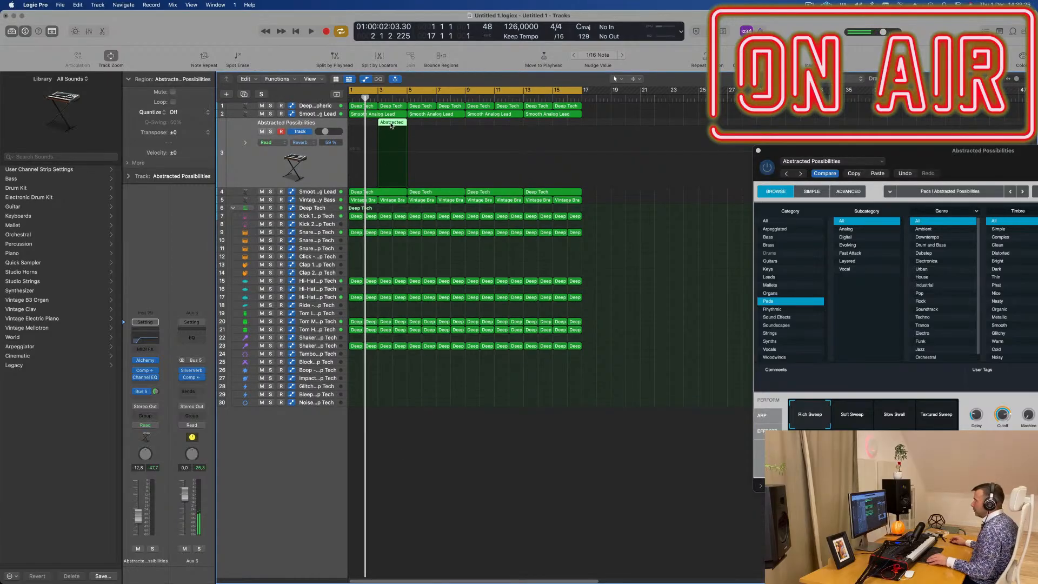
pyautogui.doubleClick(391, 125)
pyautogui.press('super+Left')
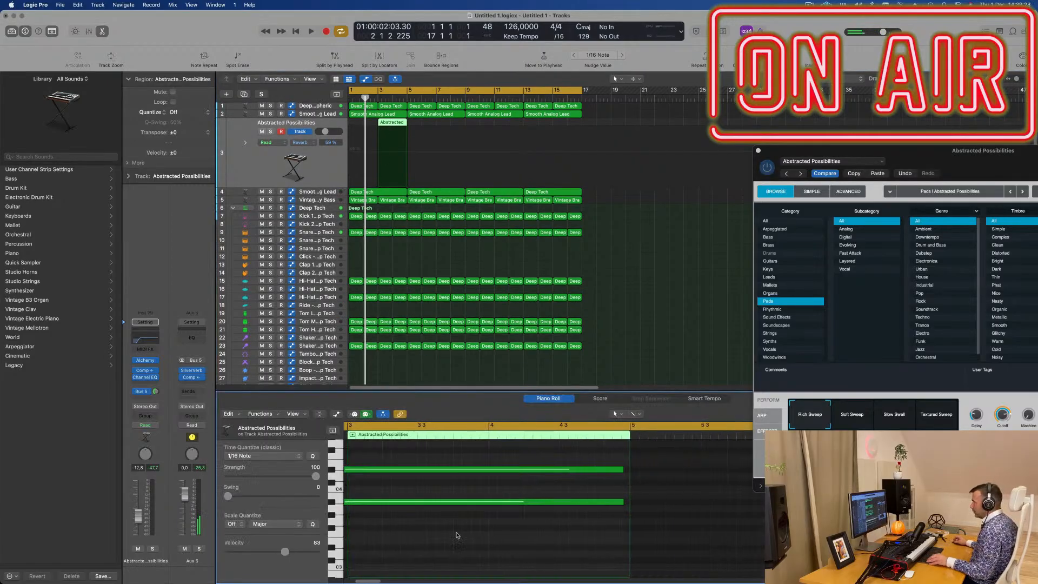
pyautogui.press('super+a')
pyautogui.press('space')
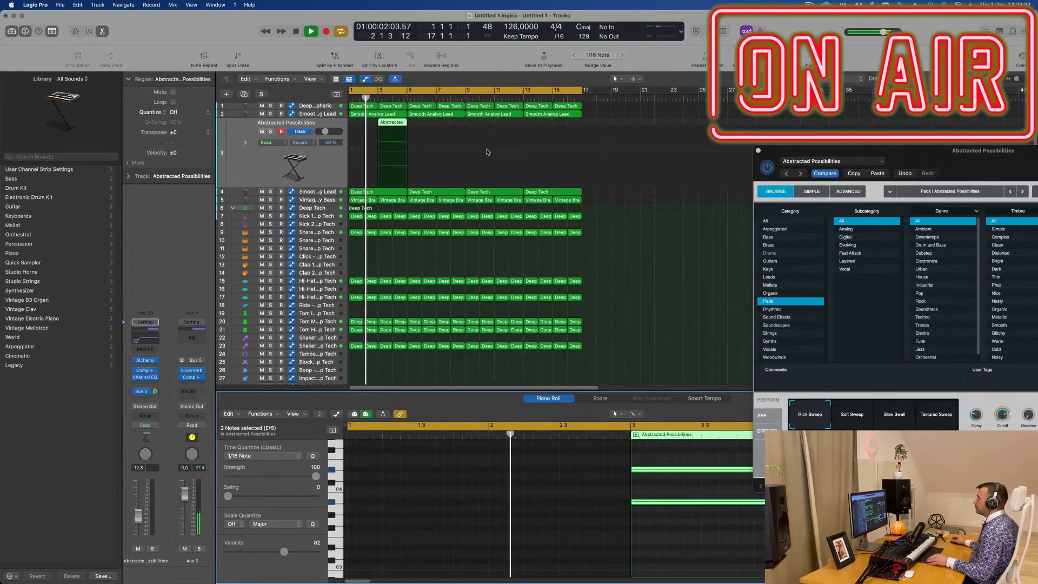
# - Copy the Abstracted Possibilities region from bar 3 to bar 7 and bring the Alchemy window fully into view
pyautogui.click(434, 127)
pyautogui.click(398, 124)
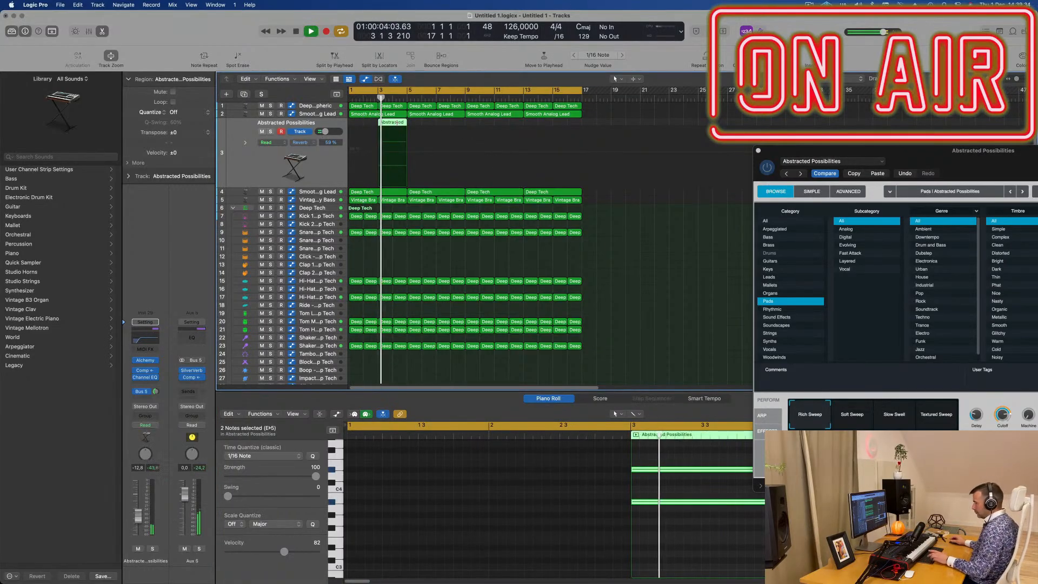
pyautogui.moveTo(398, 124); pyautogui.dragTo(449, 127)
pyautogui.moveTo(1014, 154); pyautogui.dragTo(534, 205)
# - Select the pad regions at bars 3 and 7 and extend both to a length of three bars
pyautogui.click(389, 123)
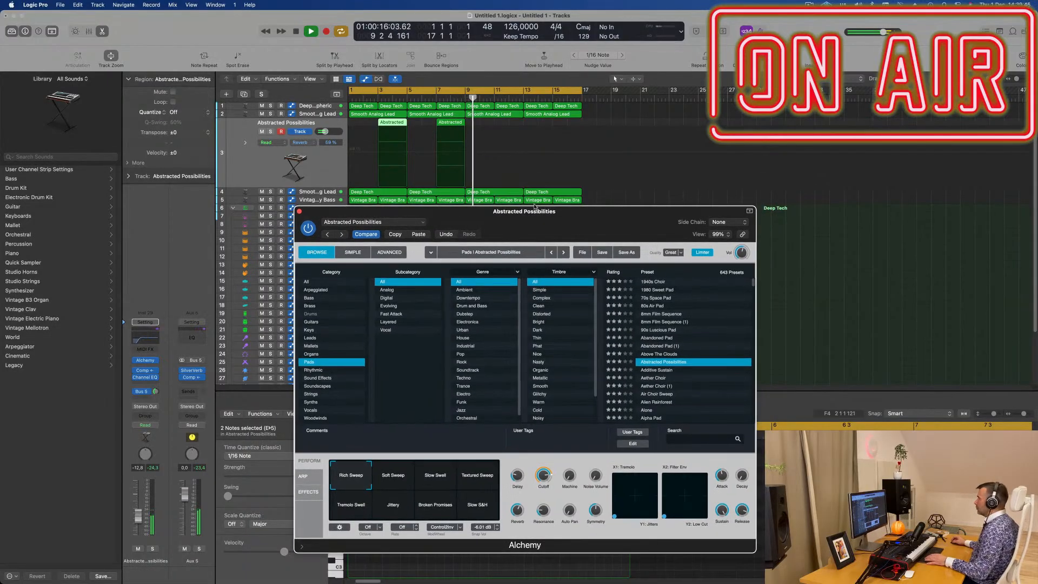
pyautogui.keyDown('shift'); pyautogui.click(402, 124); pyautogui.keyUp('shift')
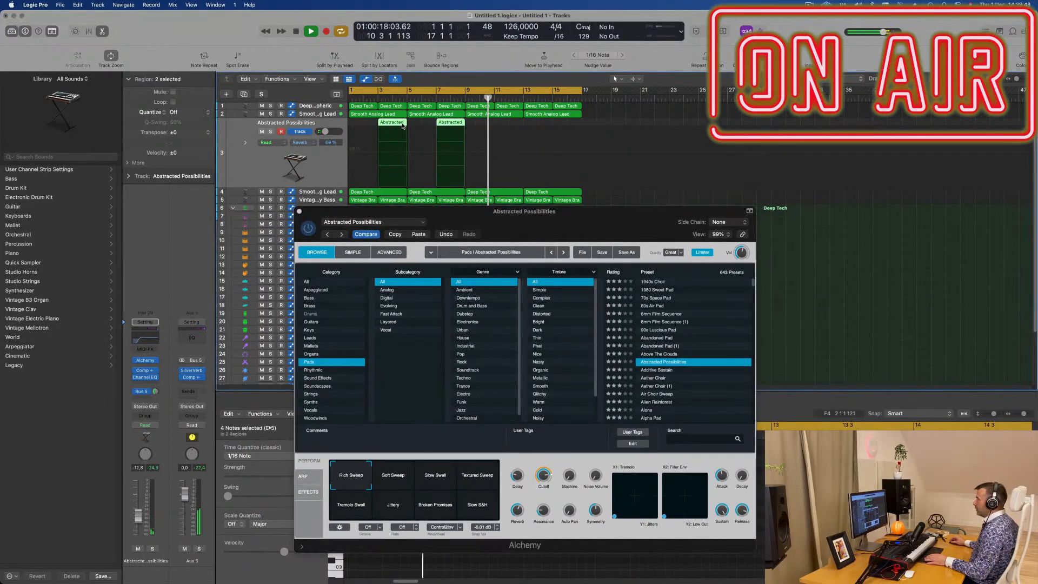
pyautogui.moveTo(405, 123); pyautogui.dragTo(420, 124)
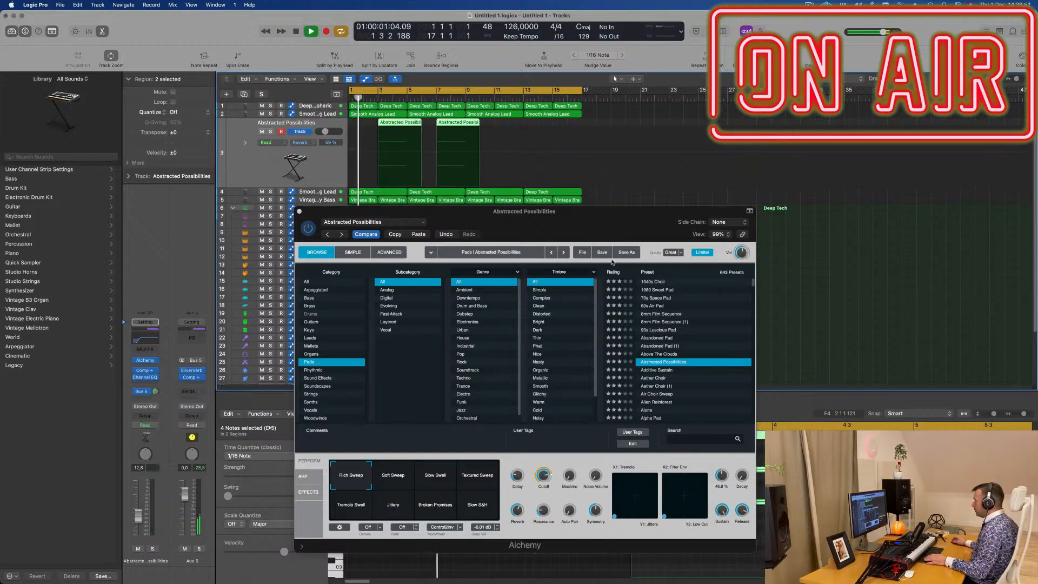
# - Check the held notes of the two pad regions in the Piano Roll during playback, and close the Alchemy window
pyautogui.moveTo(611, 211); pyautogui.dragTo(727, 53)
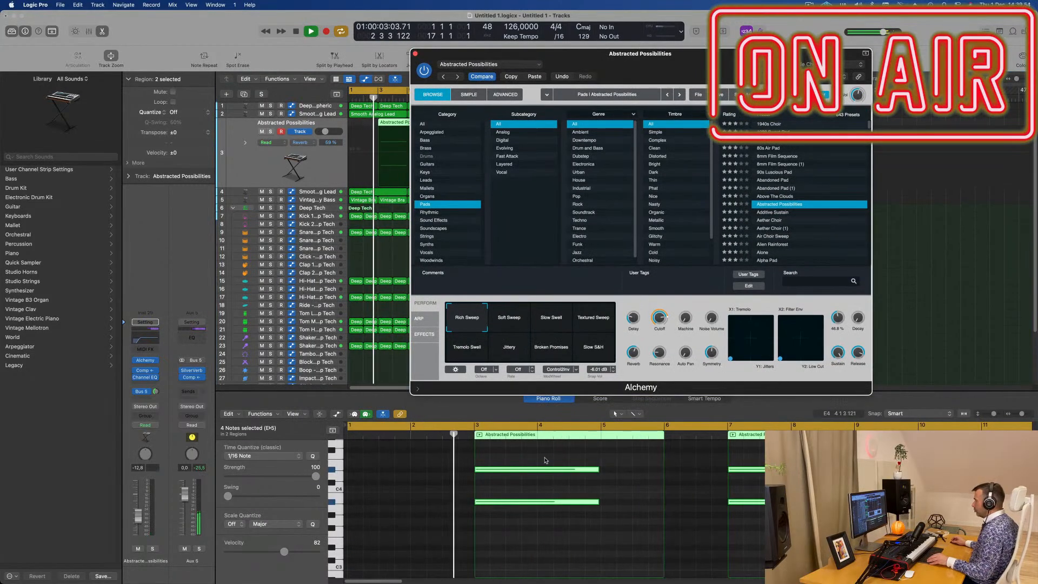
pyautogui.moveTo(548, 451); pyautogui.dragTo(849, 544)
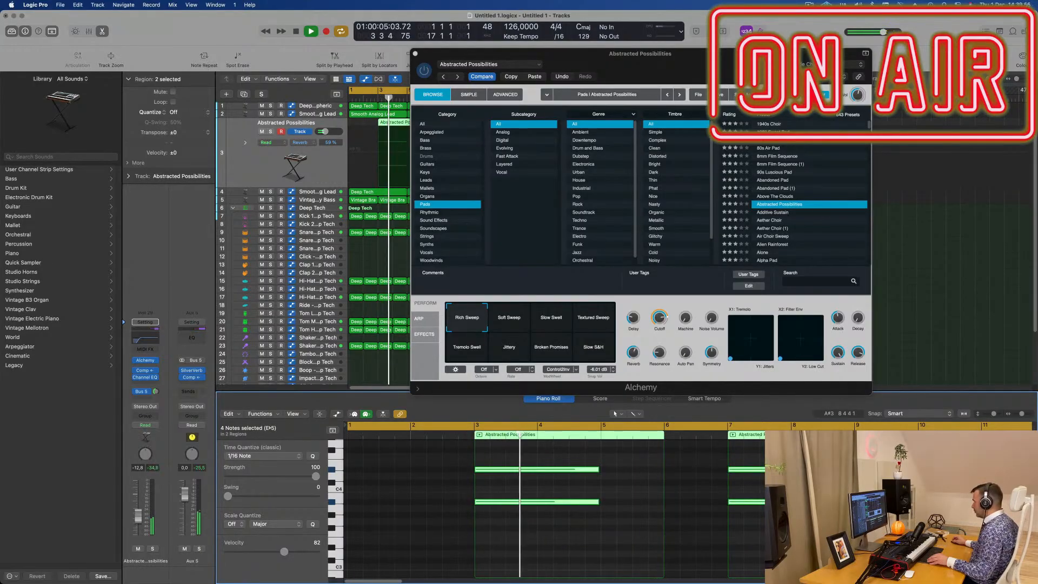
pyautogui.press('super+Left')
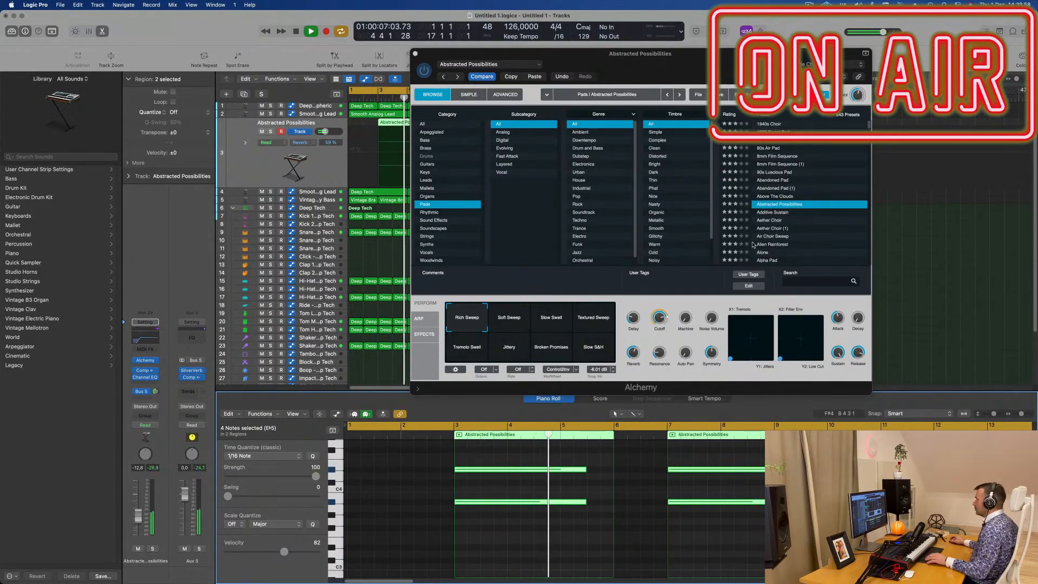
pyautogui.moveTo(414, 57); pyautogui.dragTo(539, 73)
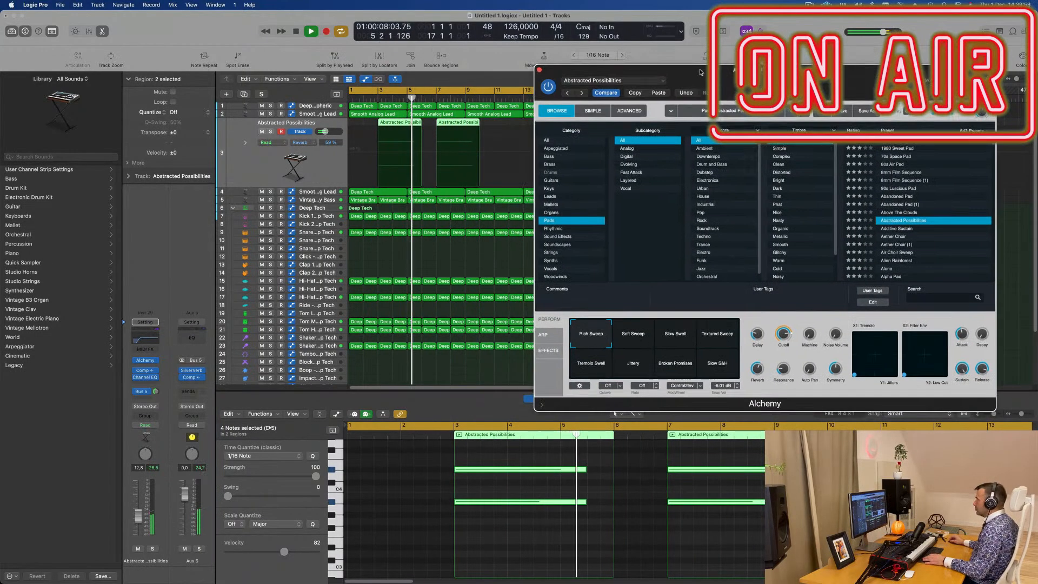
pyautogui.click(538, 71)
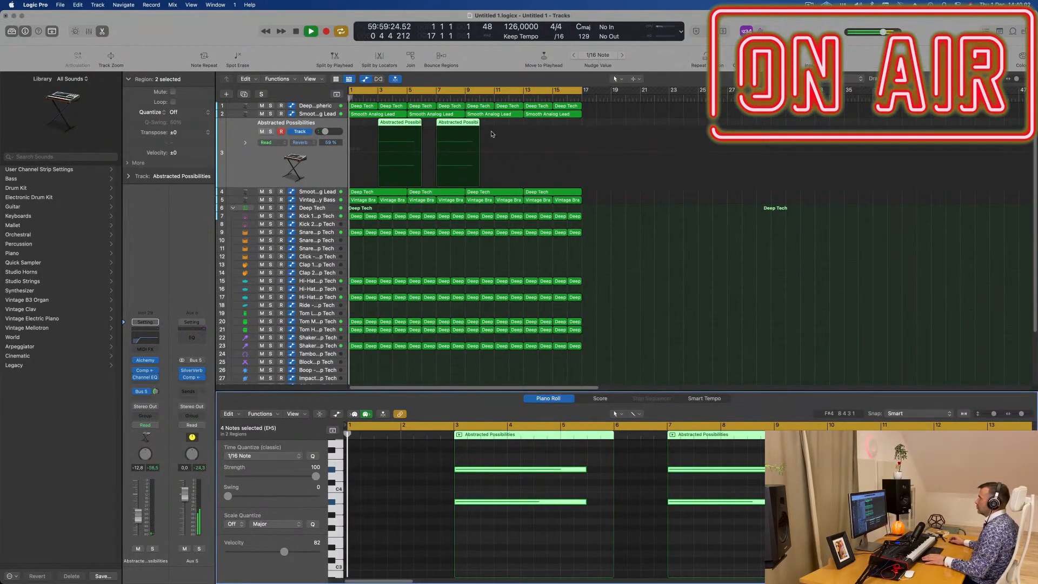
# - Copy both pad regions to bars 11 and 15 and trim the last copy at bar 17, splitting the notes that cross the cut
pyautogui.moveTo(397, 130); pyautogui.dragTo(511, 131)
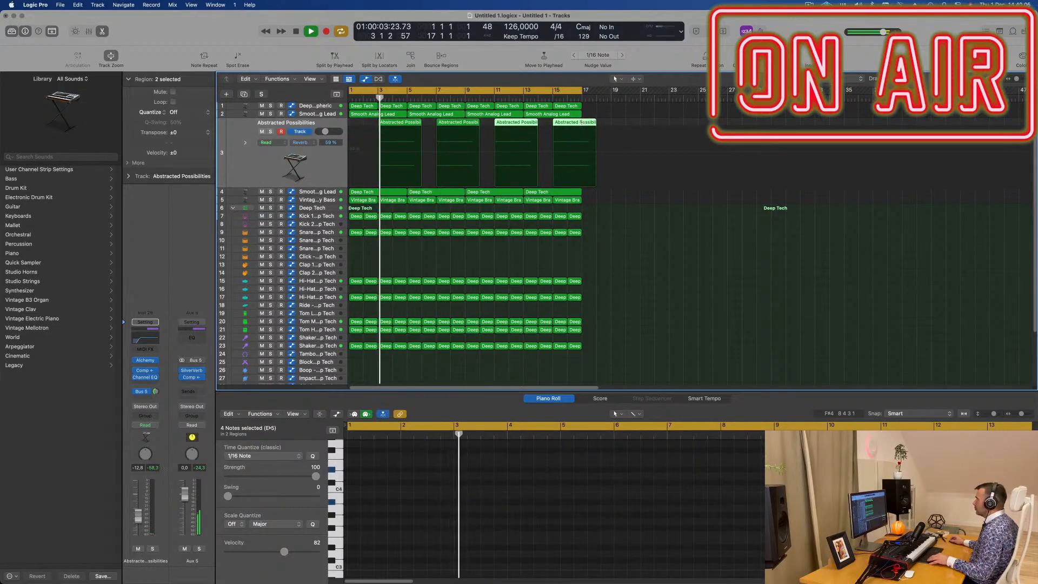
pyautogui.click(581, 123)
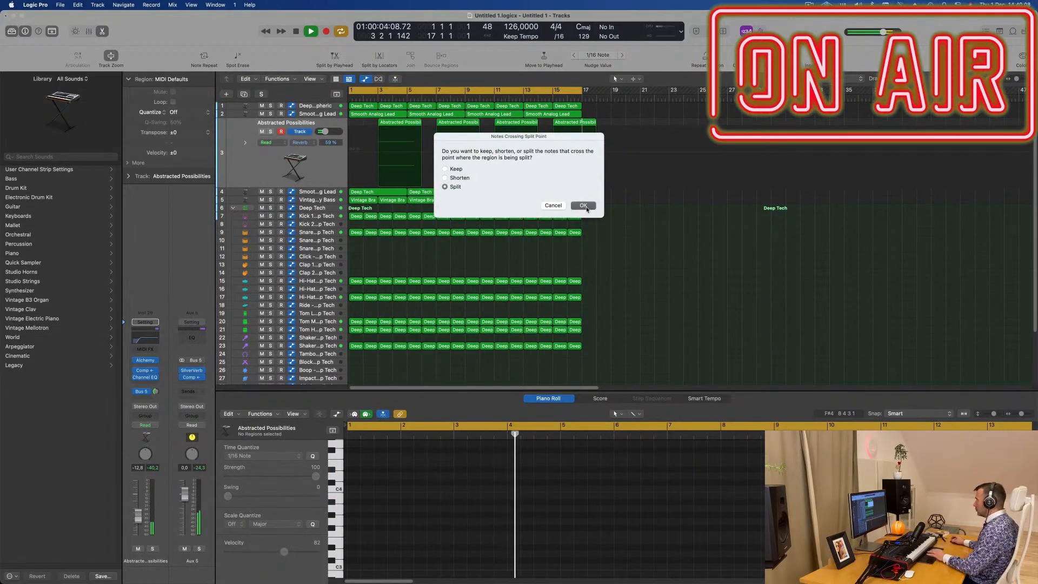
pyautogui.click(586, 208)
pyautogui.press('XF86AudioRaiseVolume')
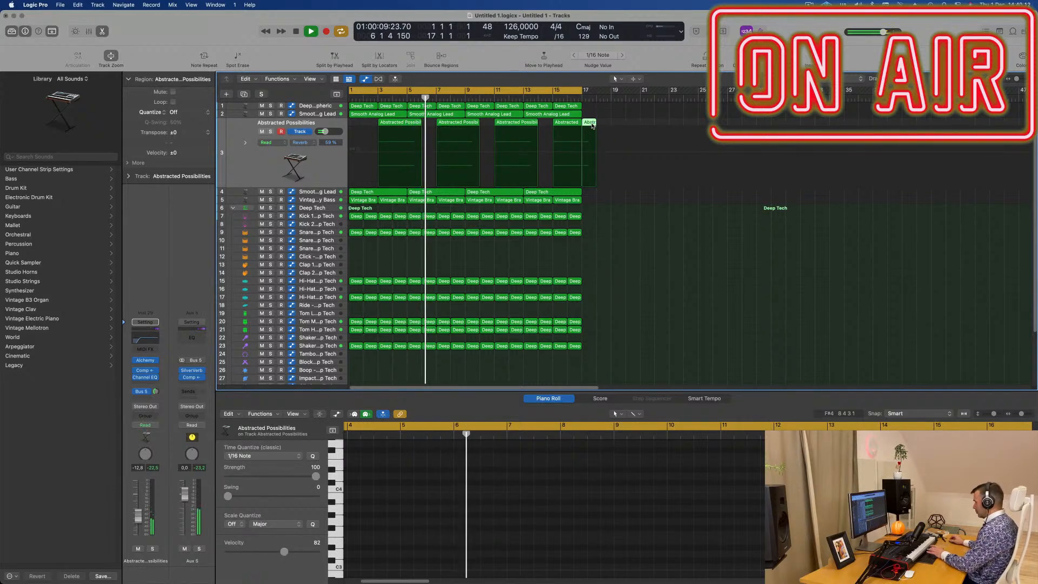
pyautogui.press('Delete')
# - Open Alchemy on the Abstracted Possibilities track and audition its Soft Sweep and Slow Swell snapshots
pyautogui.click(320, 166)
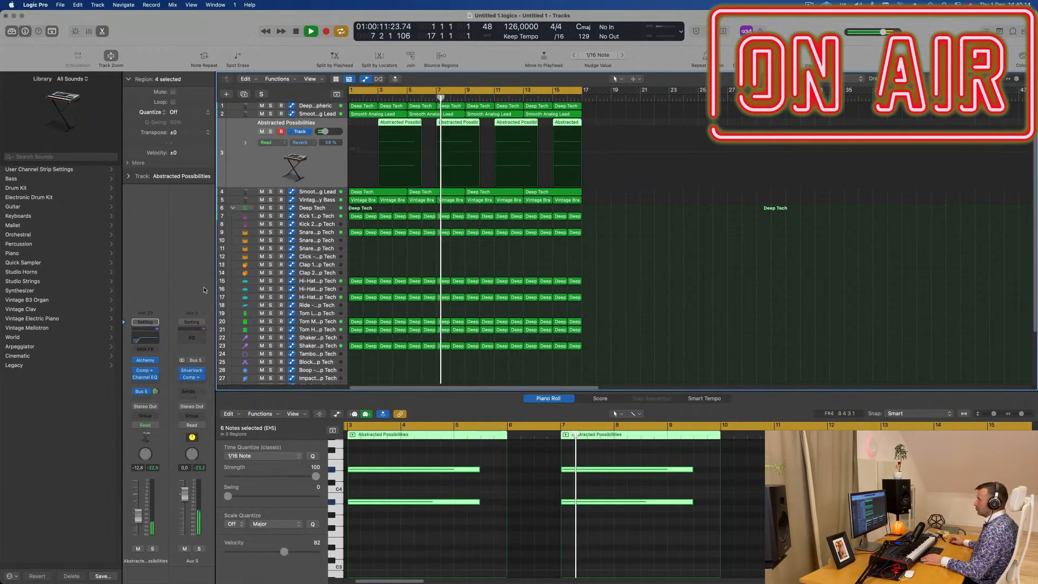
pyautogui.click(145, 360)
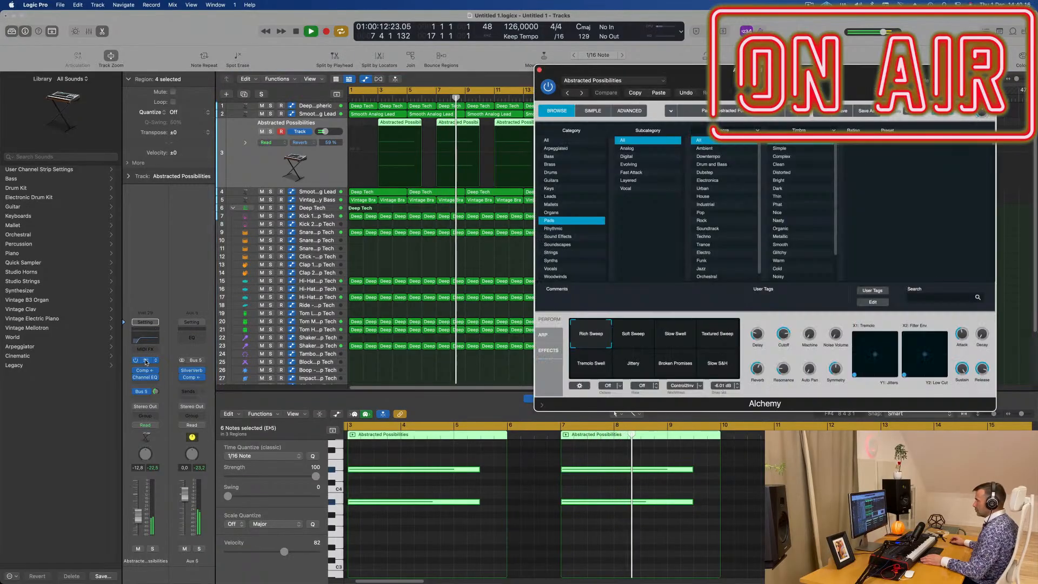
pyautogui.moveTo(800, 90); pyautogui.dragTo(708, 166)
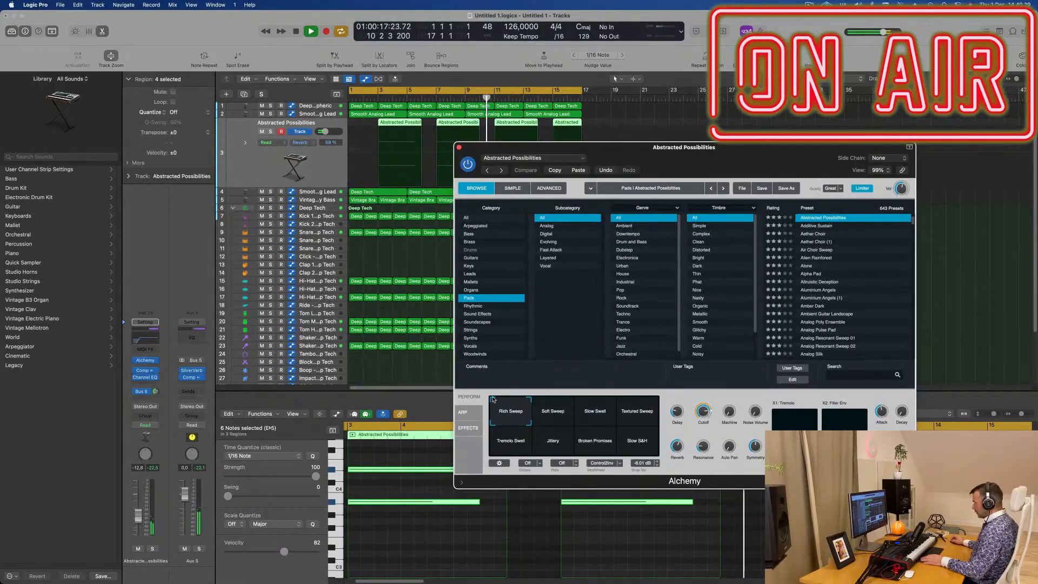
pyautogui.click(554, 416)
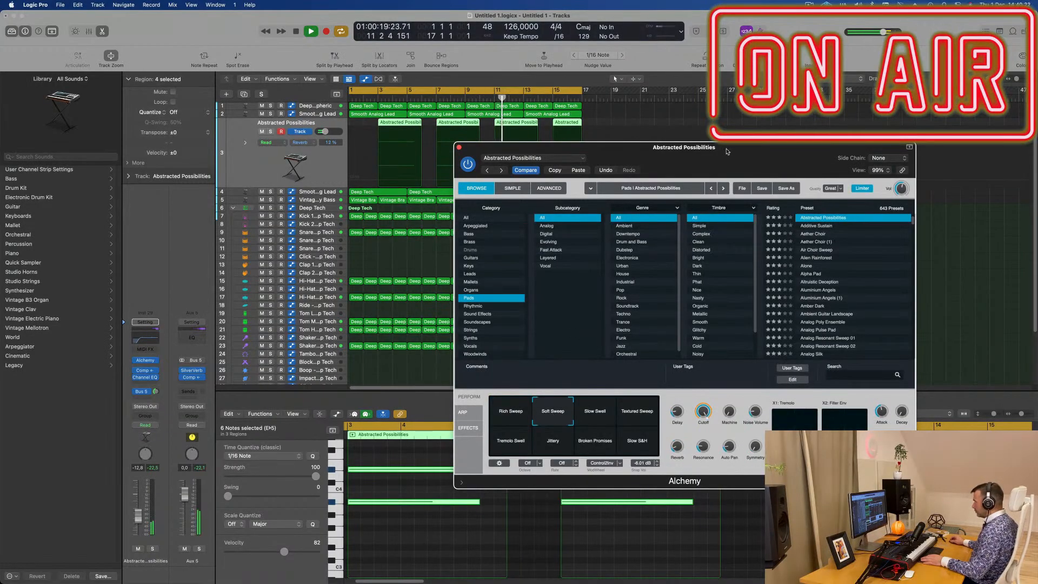
pyautogui.moveTo(727, 152); pyautogui.dragTo(791, 10)
pyautogui.click(561, 415)
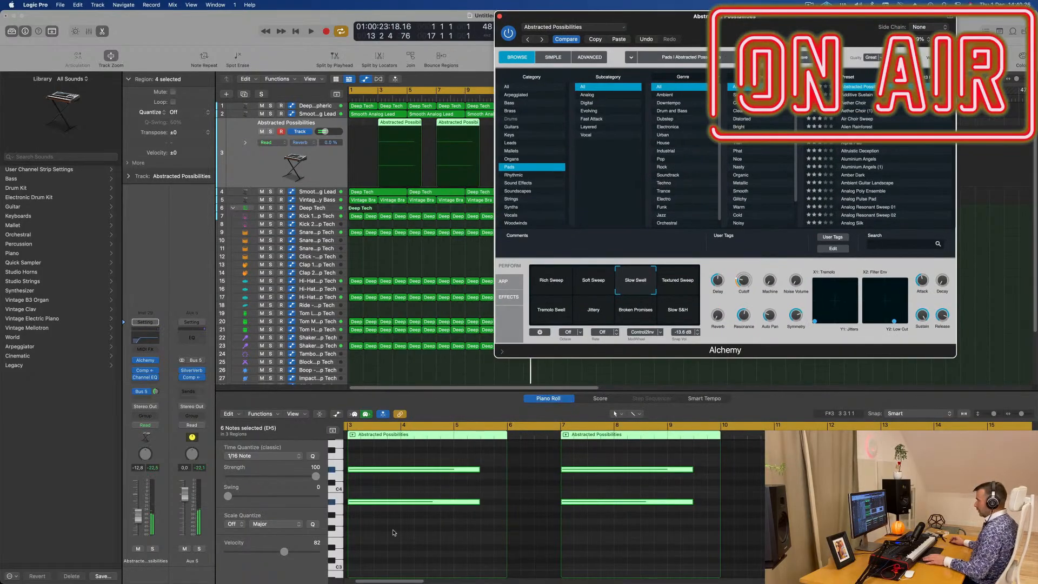
# - Select all notes in the four pad regions, duplicate them one octave lower, and restart playback
pyautogui.press('space')
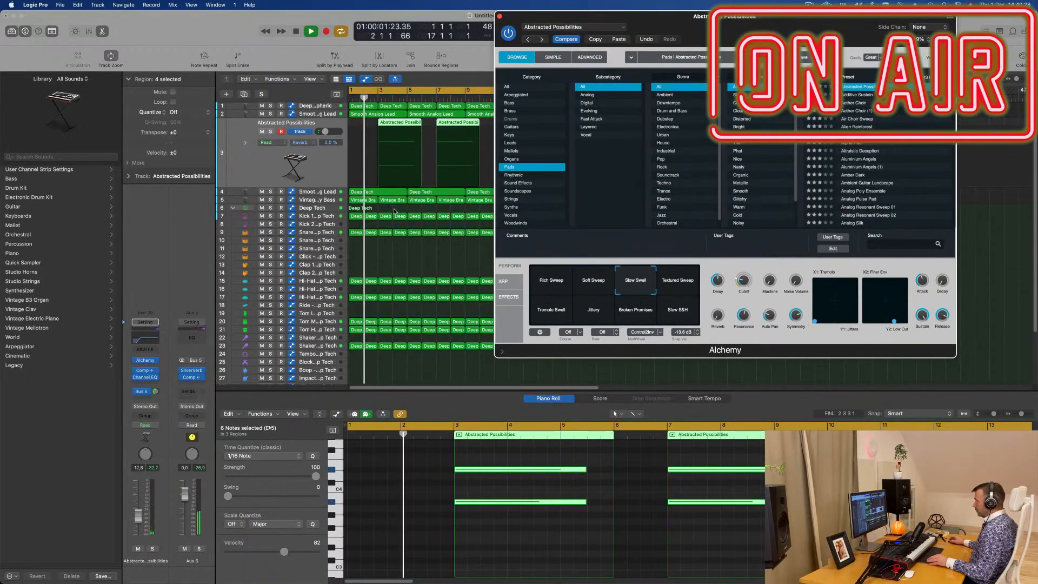
pyautogui.moveTo(611, 17); pyautogui.dragTo(803, 17)
pyautogui.hscroll(-1, 556, 259)
pyautogui.hscroll(-3, 553, 498)
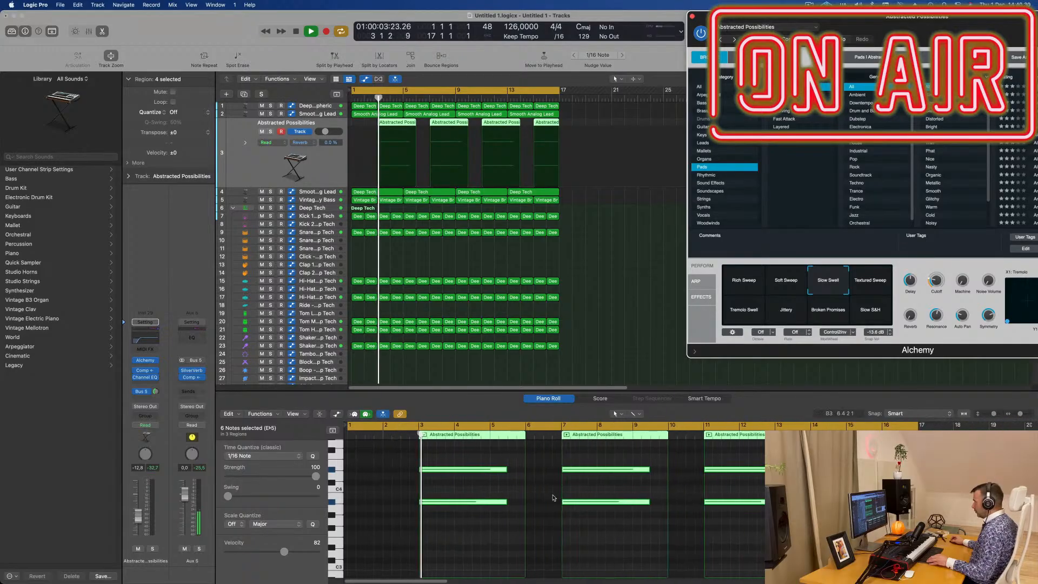
pyautogui.click(480, 535)
pyautogui.press('super+a')
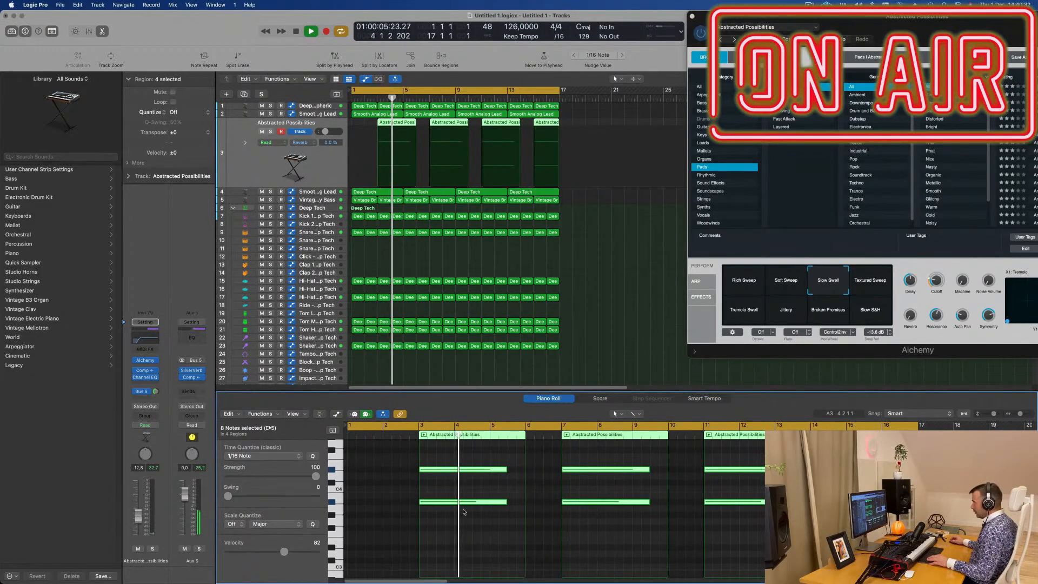
pyautogui.moveTo(463, 501); pyautogui.dragTo(467, 529)
pyautogui.press('space')
pyautogui.press('space')
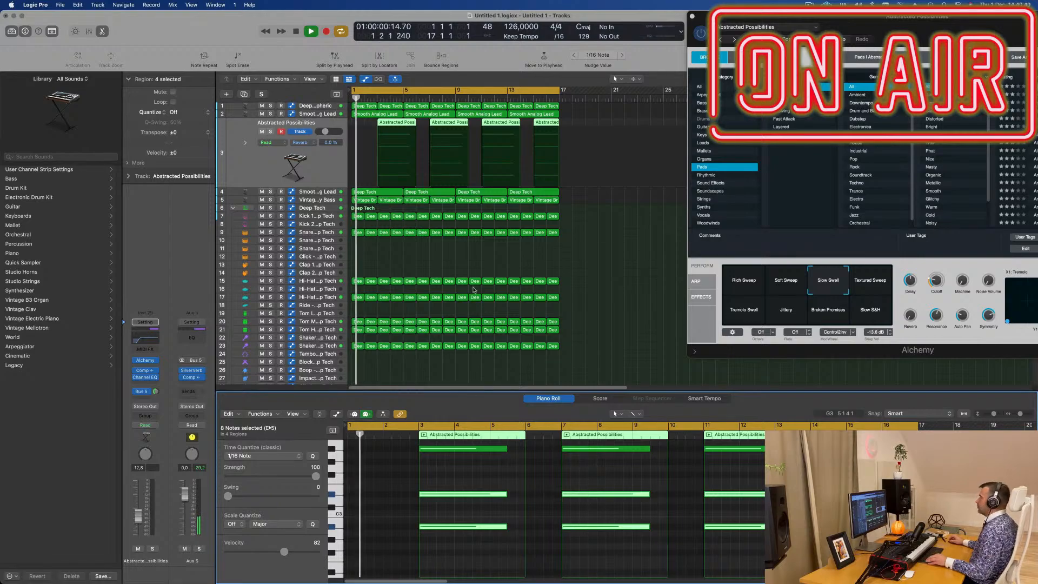
# - Lower the low-cut frequency in the pad track's Channel EQ to 71 Hz and close the EQ
pyautogui.scroll(-1, 473, 290)
pyautogui.moveTo(727, 16); pyautogui.dragTo(433, 107)
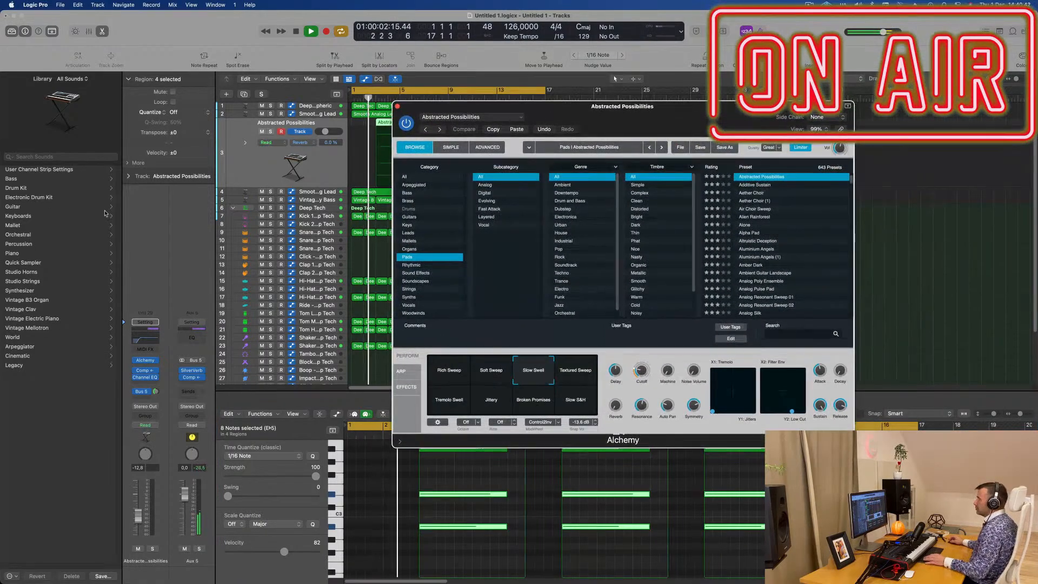
pyautogui.click(145, 339)
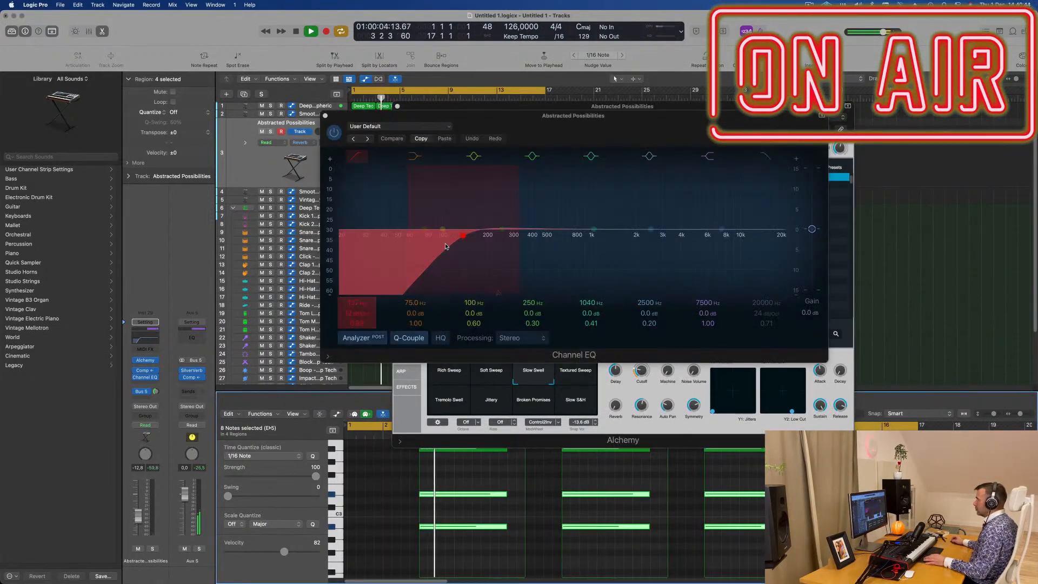
pyautogui.moveTo(445, 246); pyautogui.dragTo(406, 249)
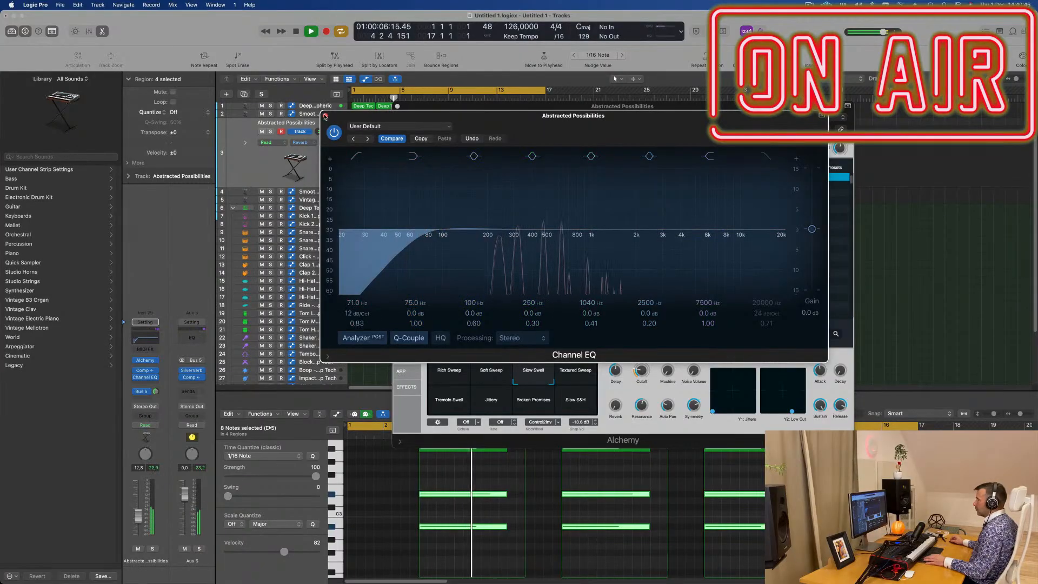
pyautogui.click(325, 116)
# - Audition Alchemy's Textured Sweep, Tremolo Swell, Jittery, Broken Promises and Slow S&H snapshots, and return to Rich Sweep
pyautogui.moveTo(629, 115); pyautogui.dragTo(698, 133)
pyautogui.click(598, 395)
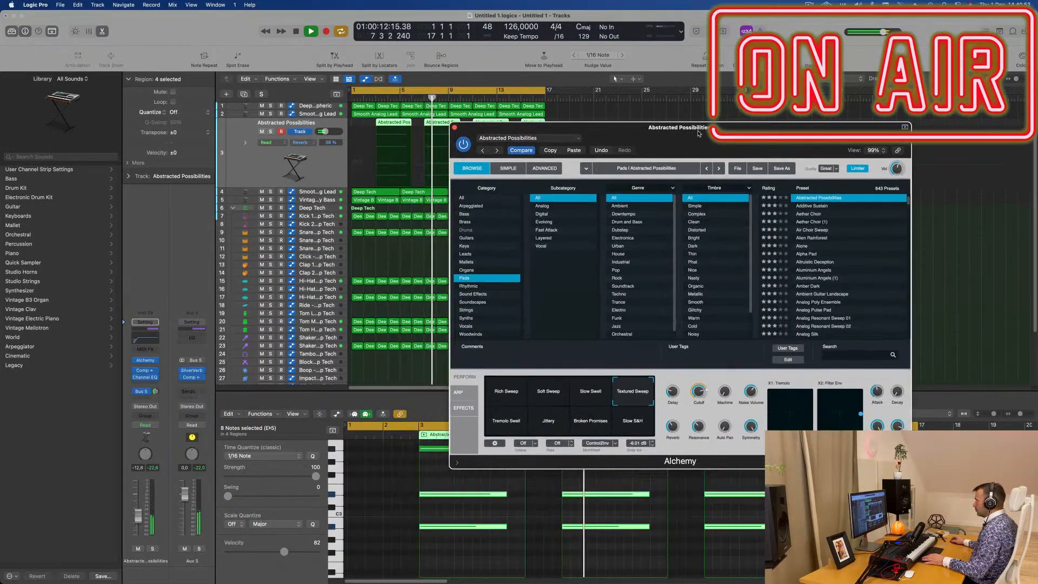
pyautogui.click(507, 430)
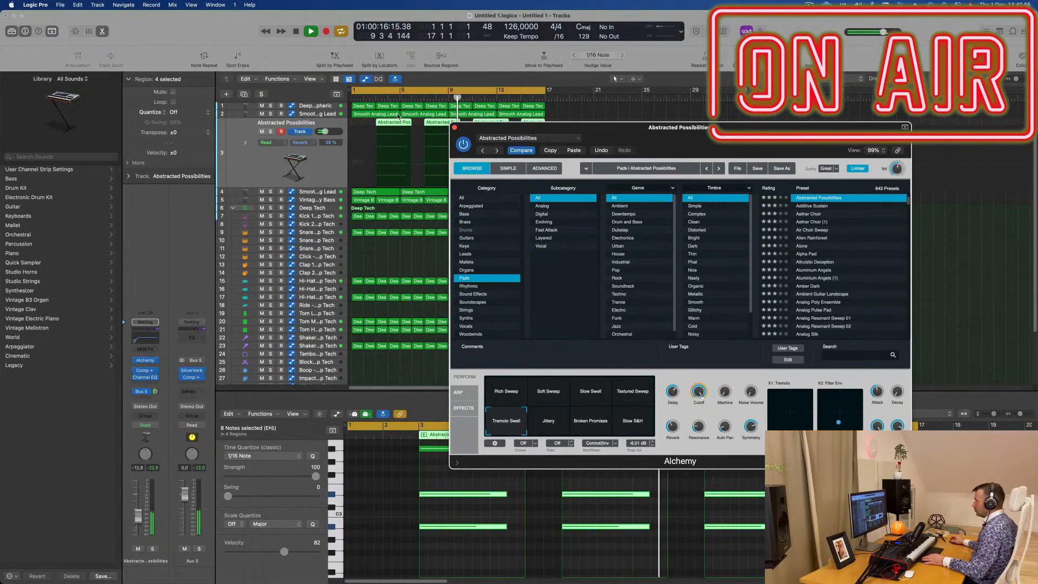
pyautogui.press('space')
pyautogui.moveTo(628, 128); pyautogui.dragTo(556, 222)
pyautogui.click(469, 521)
pyautogui.click(505, 522)
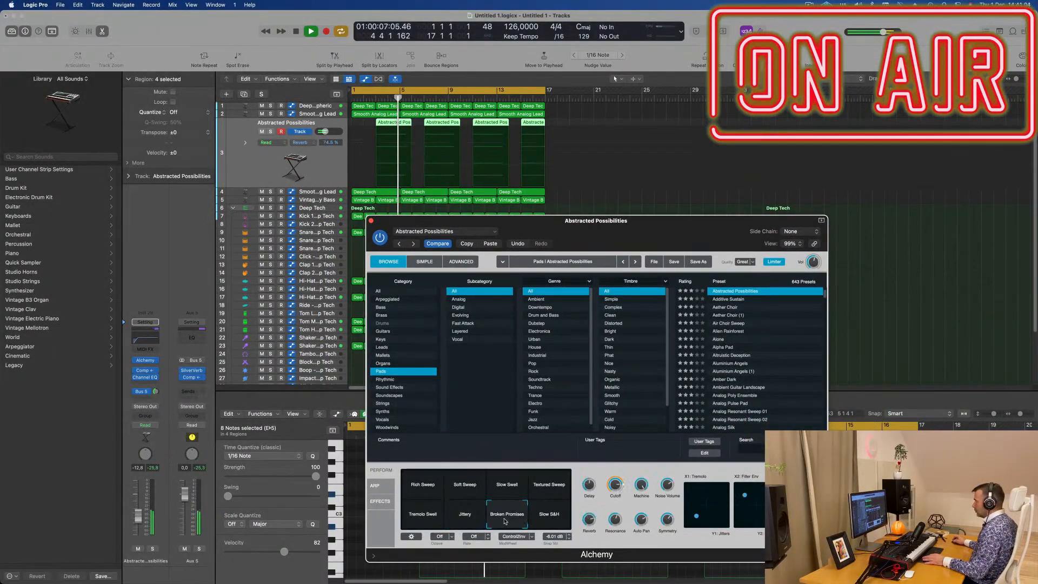
pyautogui.click(542, 517)
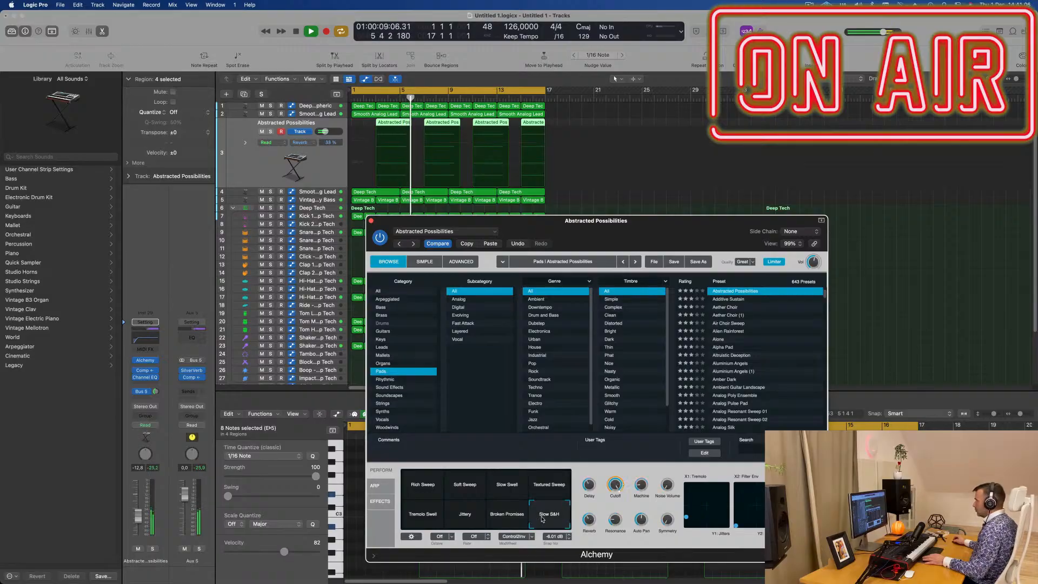
pyautogui.click(428, 488)
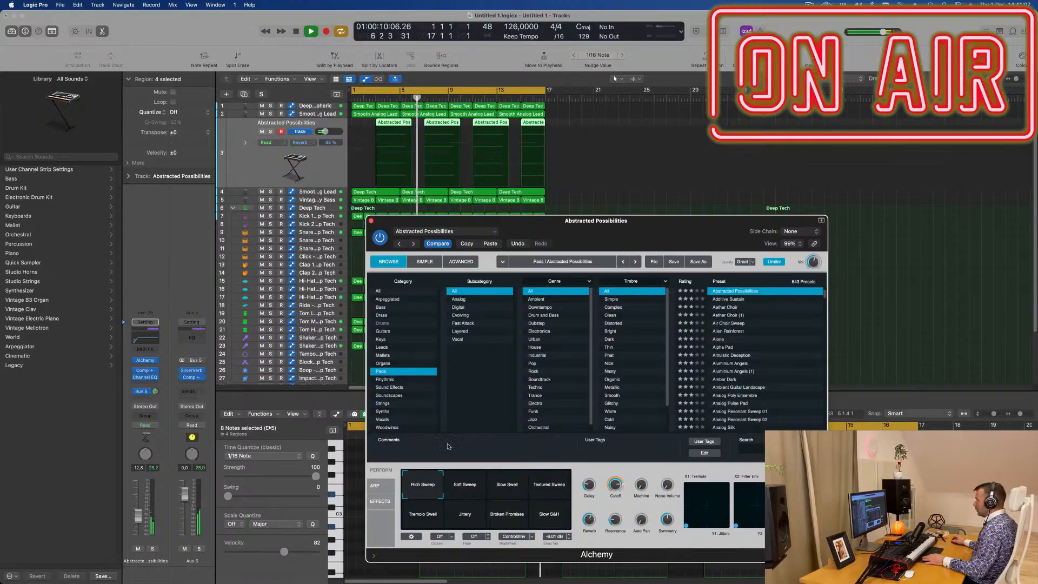
# - Try Alchemy's Machine control at 47.6% from bar 3, solo the pad track to compare, and turn Machine back down
pyautogui.click(376, 98)
pyautogui.moveTo(617, 484); pyautogui.dragTo(617, 518)
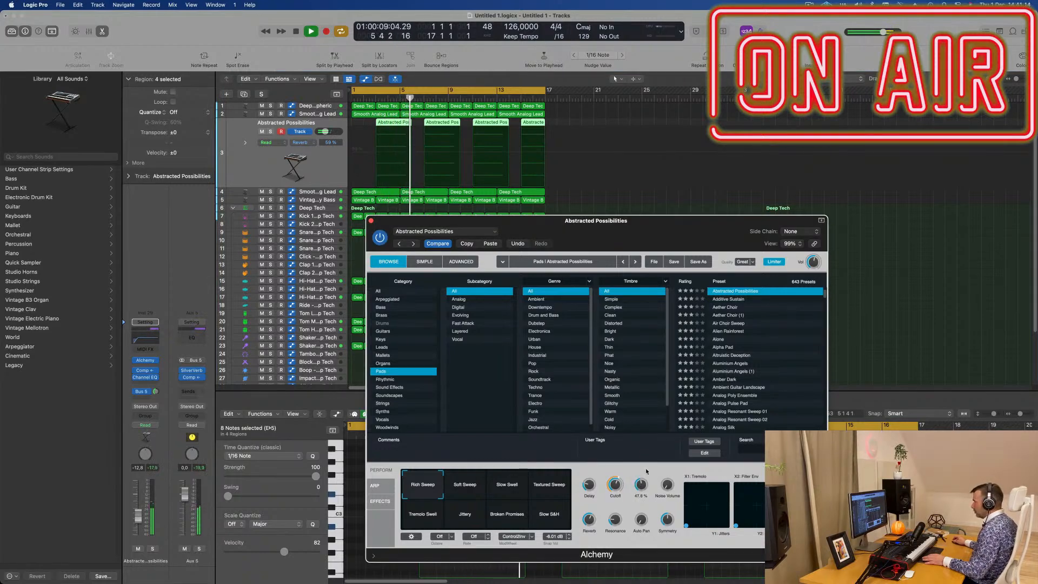
pyautogui.press('space')
pyautogui.click(377, 98)
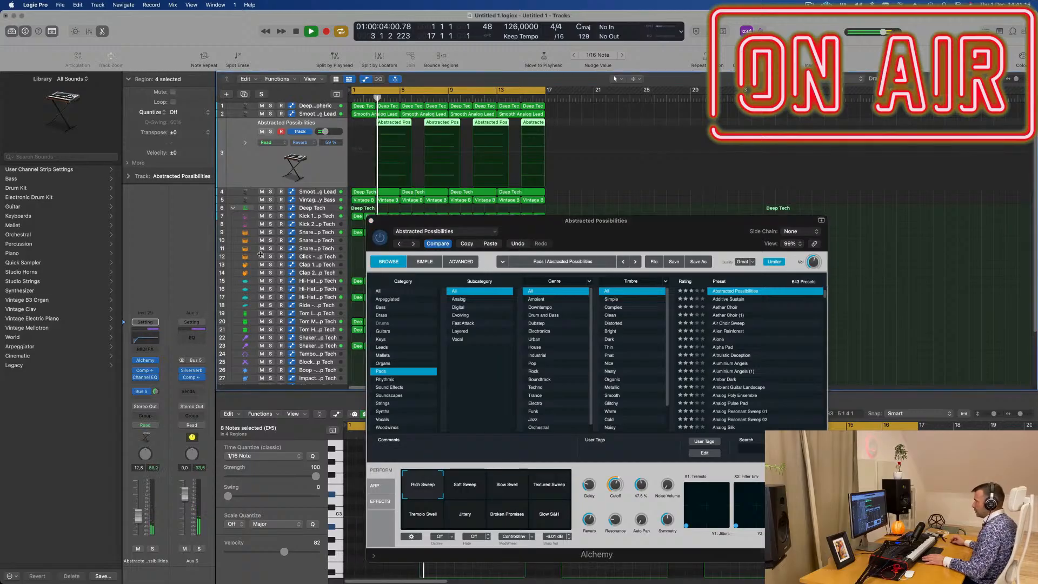
pyautogui.click(152, 549)
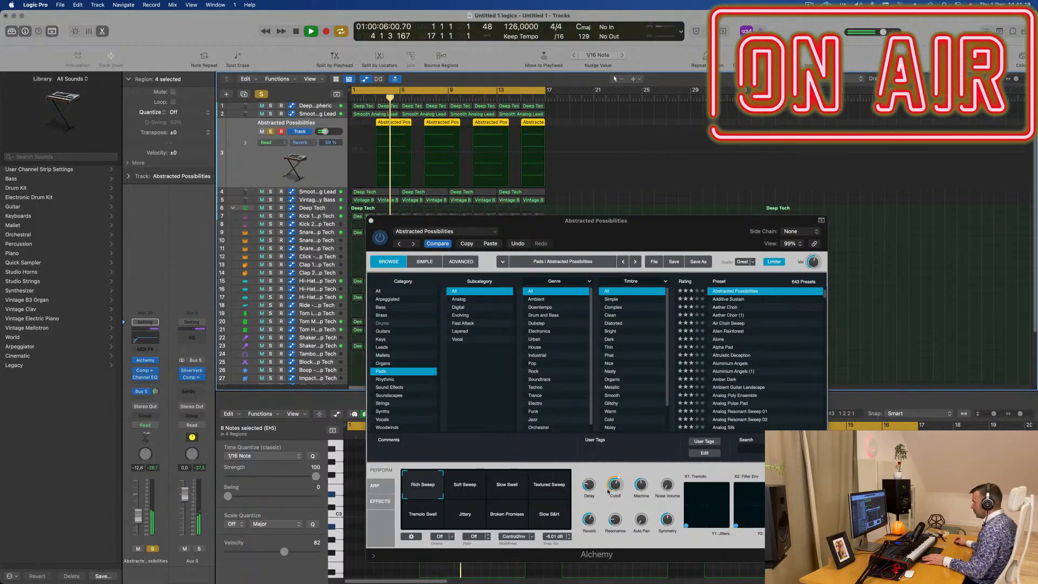
pyautogui.moveTo(641, 483); pyautogui.dragTo(644, 470)
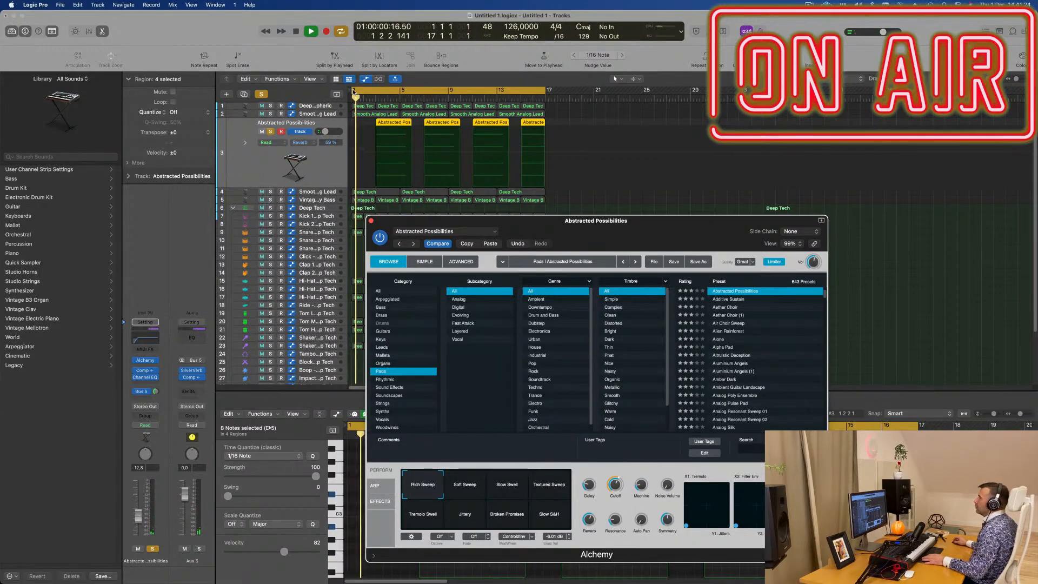
# - Move the start of the cycle range to bar 3 and try Alchemy's Noise Volume control on the soloed pad
pyautogui.moveTo(353, 93); pyautogui.dragTo(375, 93)
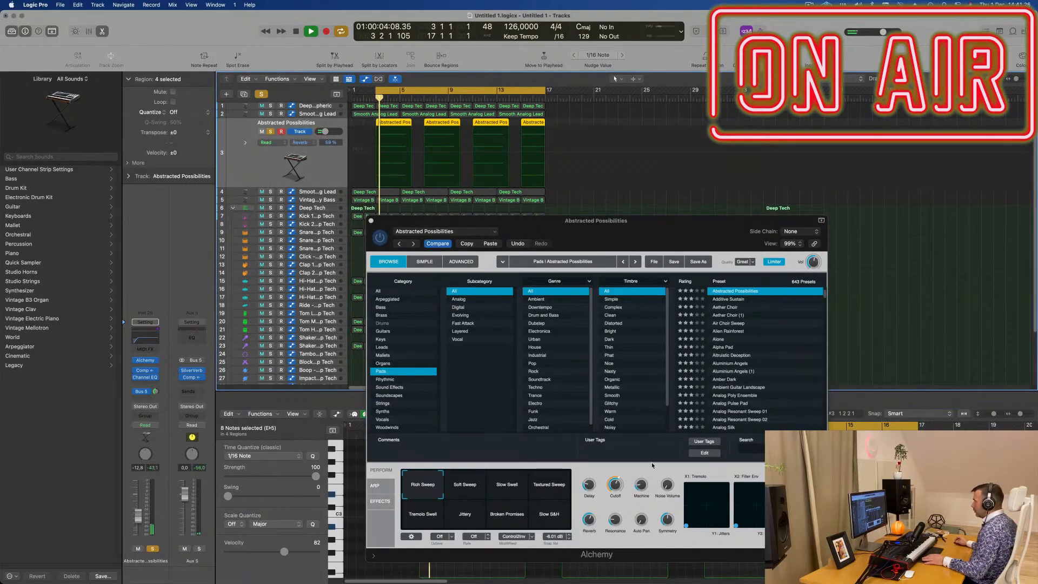
pyautogui.moveTo(670, 496); pyautogui.dragTo(671, 492)
pyautogui.press('space')
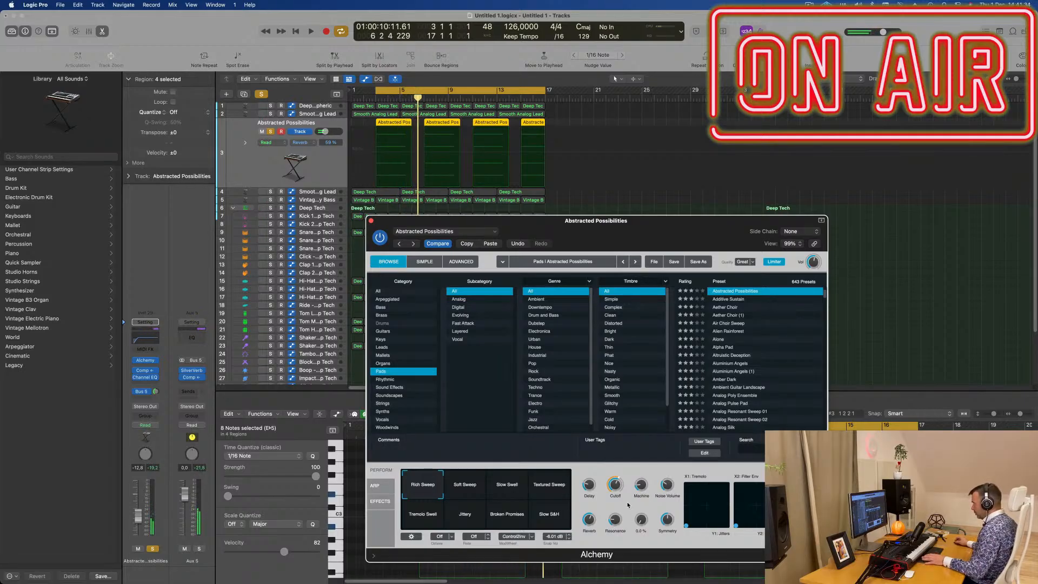
# - Turn off solo on the pad track and close the Alchemy window
pyautogui.click(151, 550)
pyautogui.moveTo(595, 231); pyautogui.dragTo(603, 169)
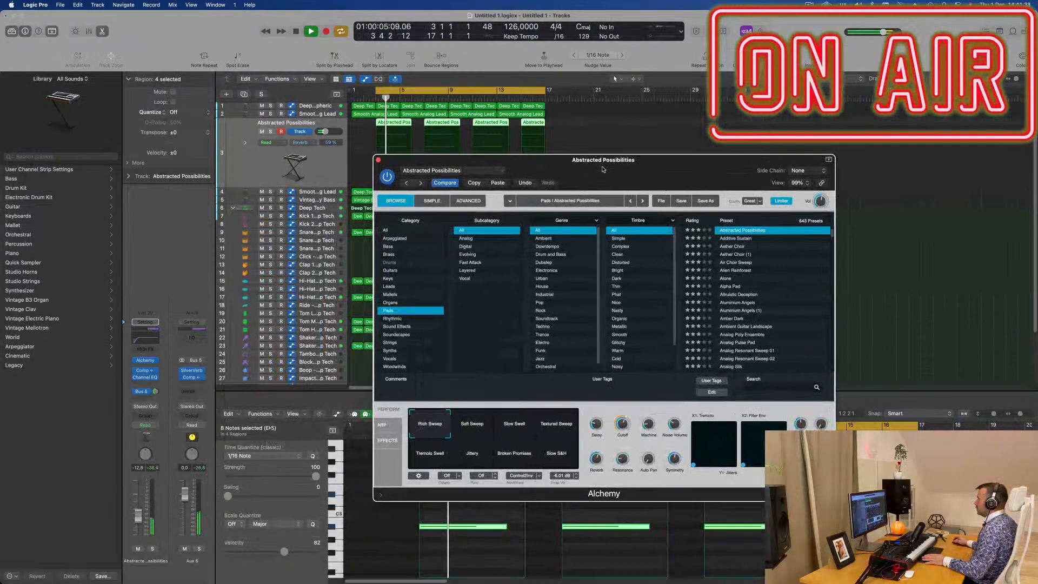
pyautogui.click(378, 160)
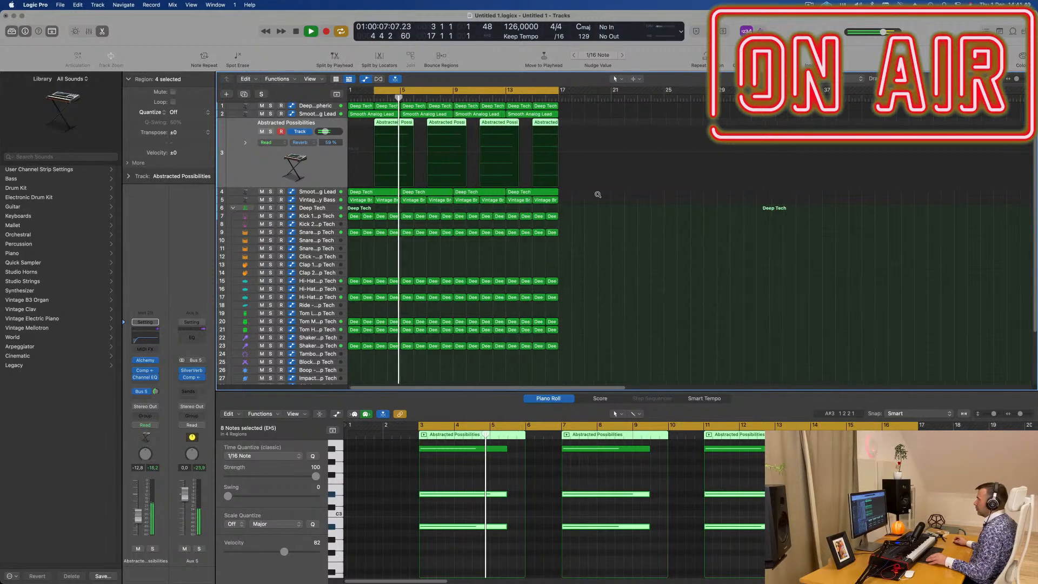
pyautogui.scroll(-1, 685, 213)
pyautogui.scroll(2, 667, 246)
pyautogui.hscroll(1, 642, 285)
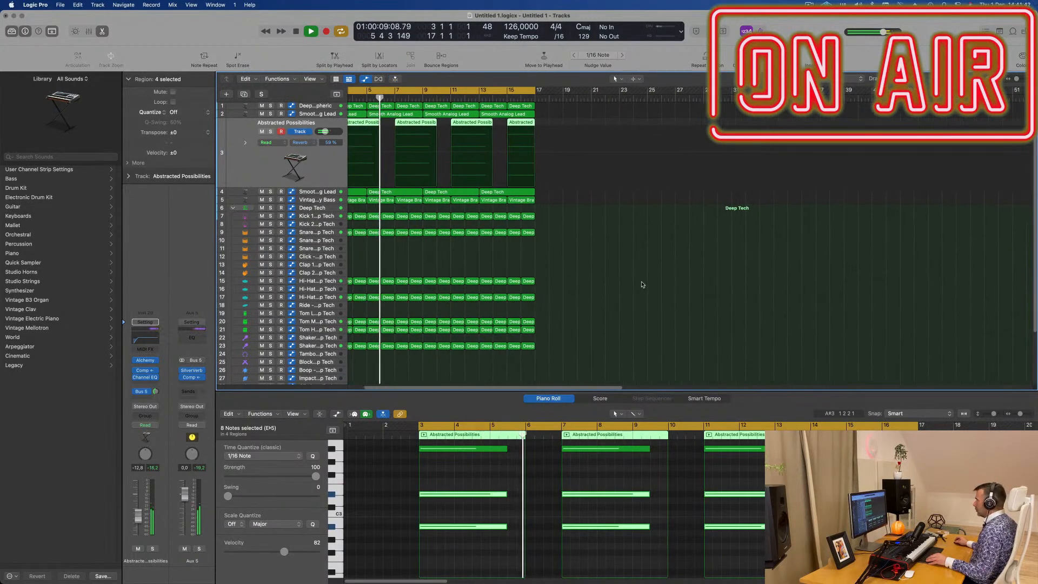
pyautogui.hscroll(-1, 658, 285)
pyautogui.scroll(-1, 657, 285)
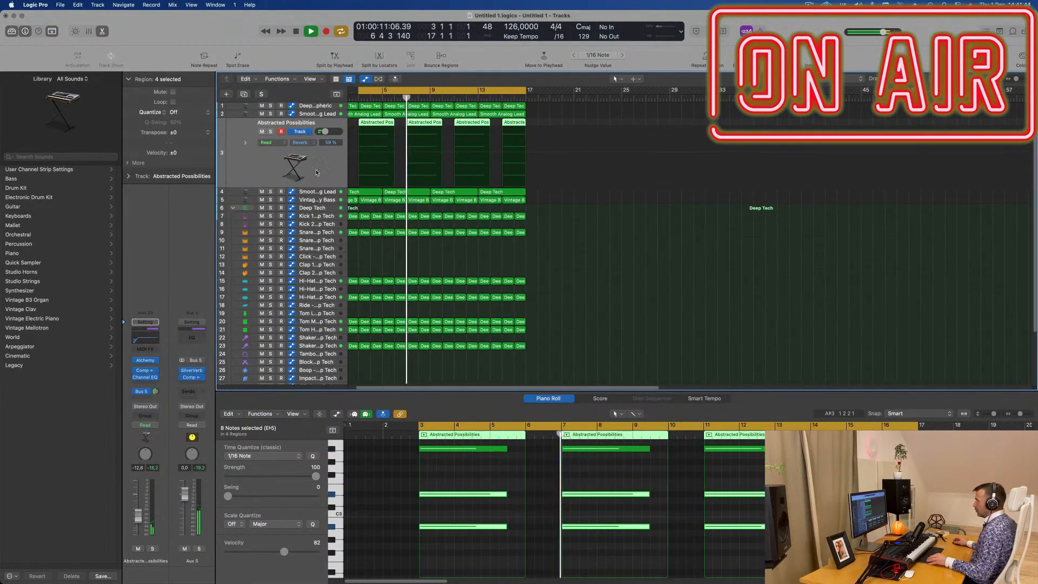
# - Raise the Abstracted Possibilities track's volume to -11.6 dB and briefly open its Alchemy window
pyautogui.moveTo(138, 517); pyautogui.dragTo(139, 516)
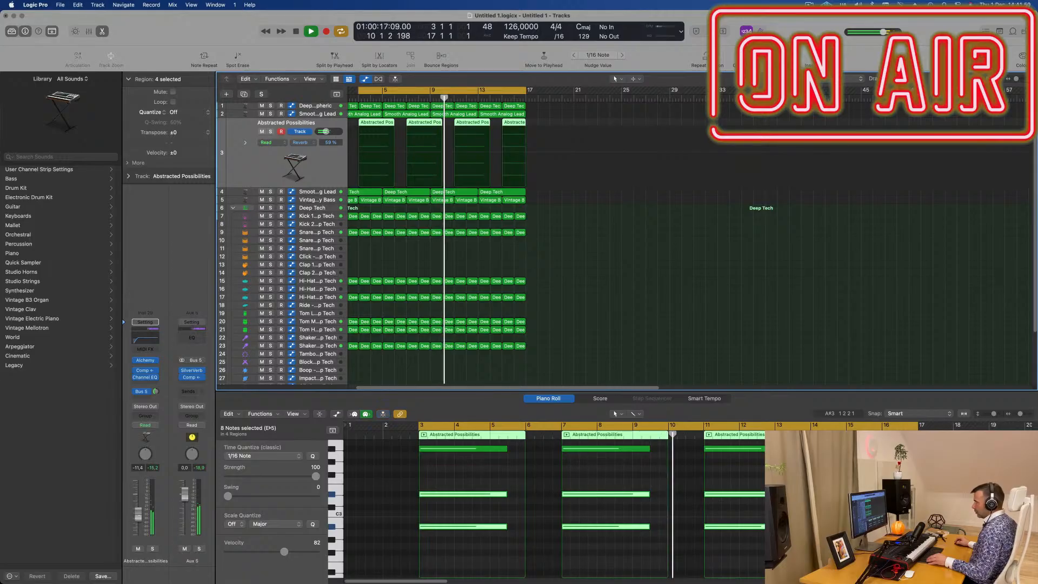
pyautogui.click(145, 360)
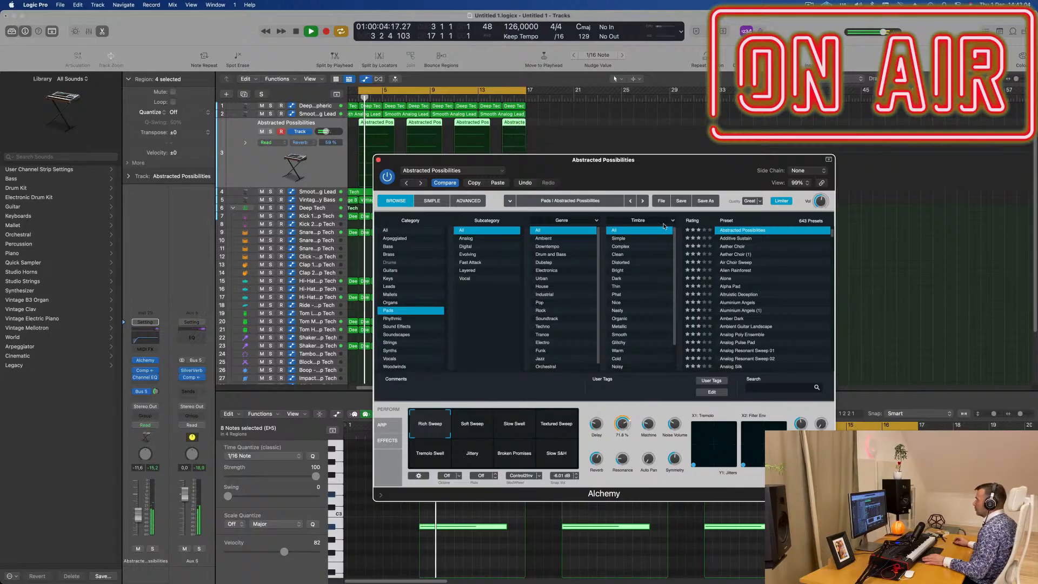
pyautogui.moveTo(433, 157); pyautogui.dragTo(432, 158)
pyautogui.click(376, 161)
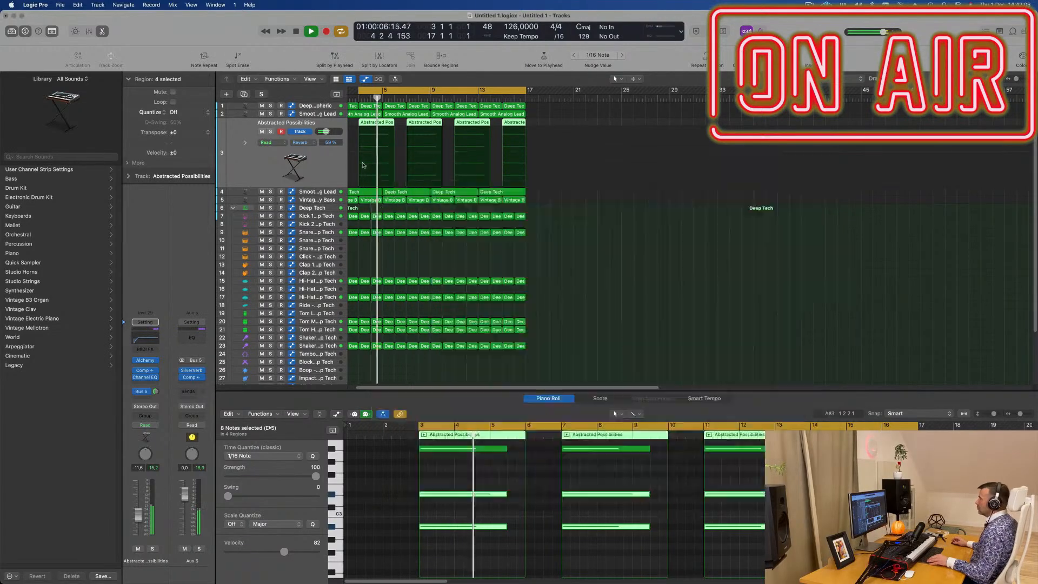
# - Lower the Abstracted Possibilities pad track's volume to -14.8 dB
pyautogui.press('super+Left')
pyautogui.press('super+Left')
pyautogui.press('super+Left')
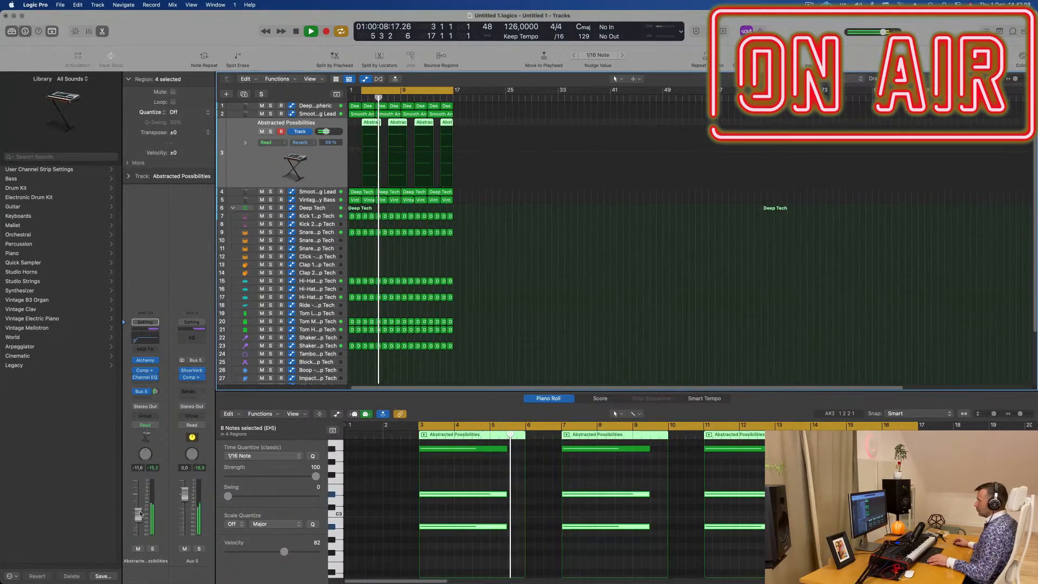
pyautogui.moveTo(139, 517); pyautogui.dragTo(139, 519)
pyautogui.scroll(1, 558, 247)
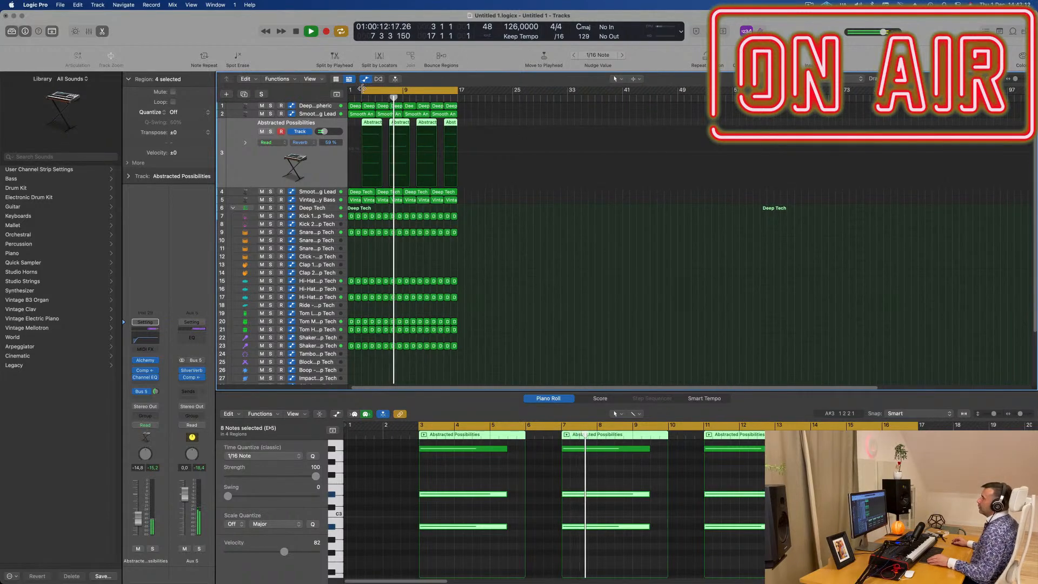
# - Move the start of the cycle range to bar 1 and repeat all regions three times, filling the arrangement up to bar 65
pyautogui.moveTo(362, 93); pyautogui.dragTo(345, 95)
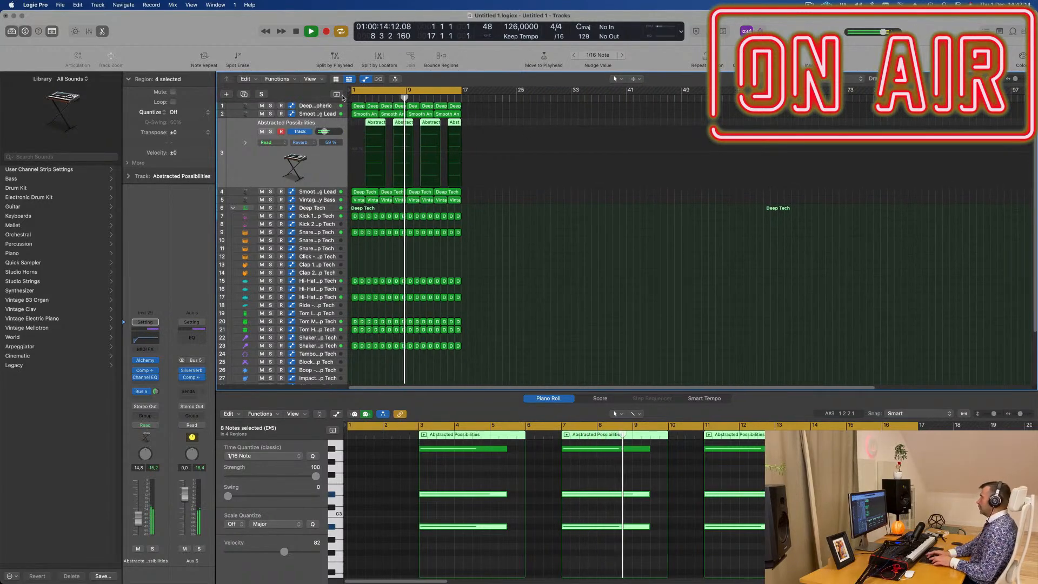
pyautogui.press('super+a')
pyautogui.press('super+r')
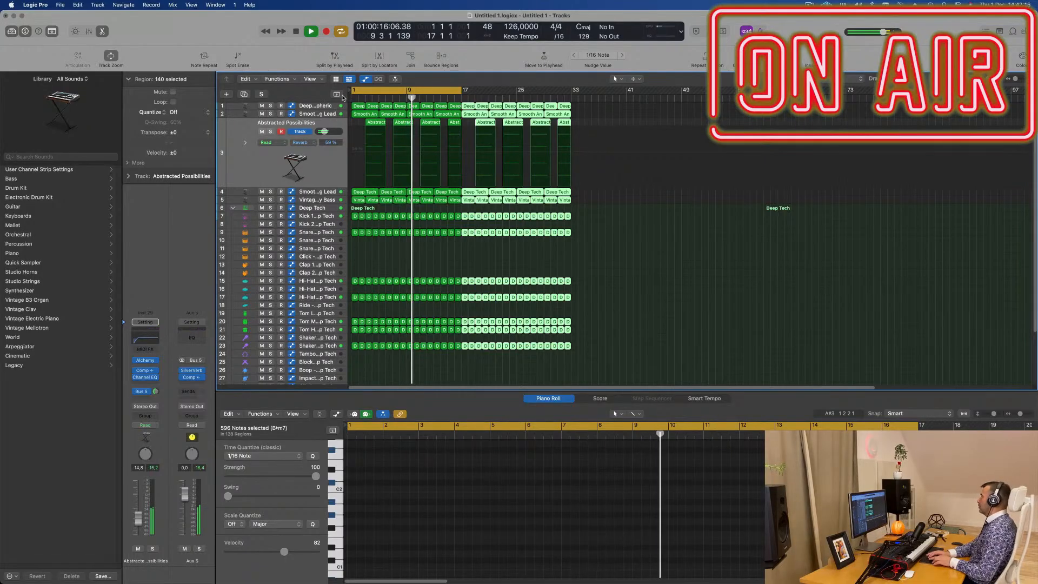
pyautogui.press('super+r')
pyautogui.press('super+r')
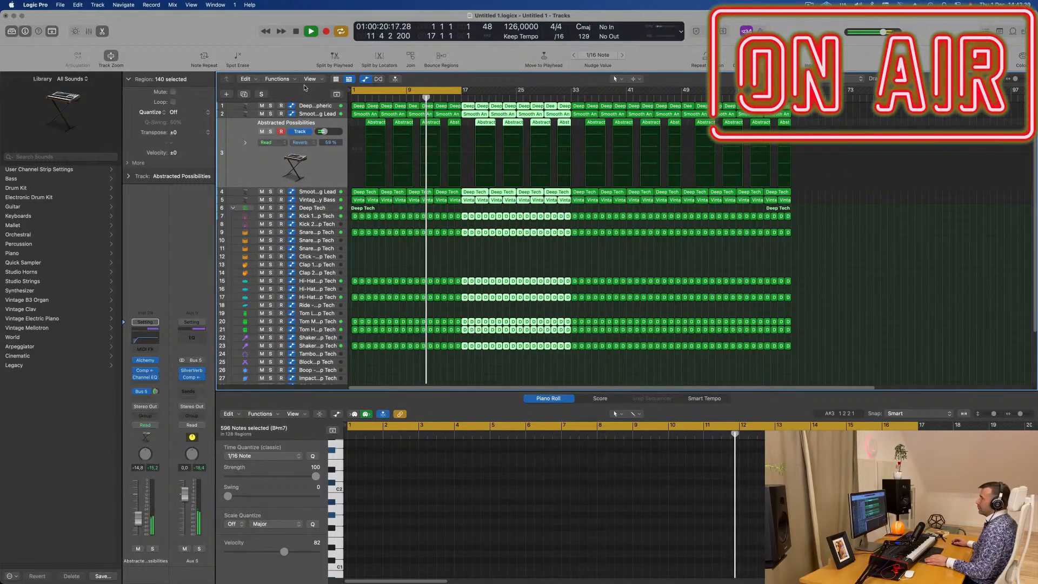
# - Show the secondary ruler in the Tracks area and extend the end of the cycle range to bar 65
pyautogui.click(311, 79)
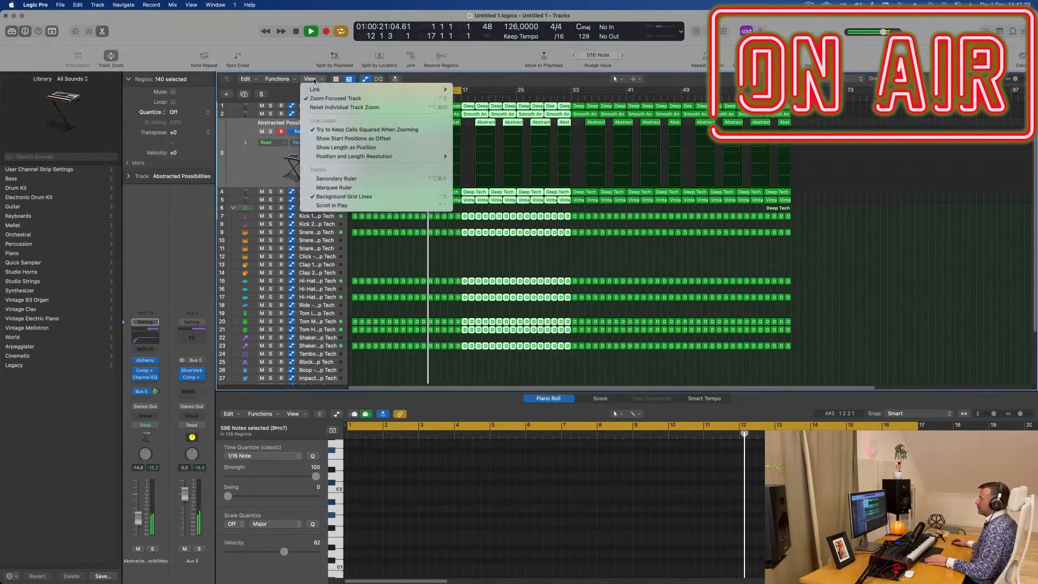
pyautogui.click(364, 178)
pyautogui.press('super+Left')
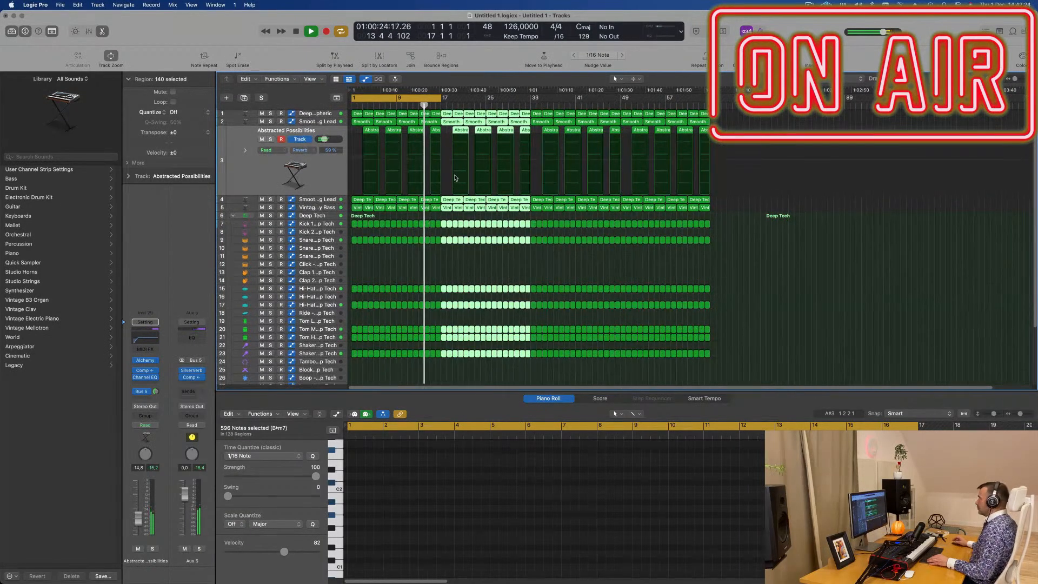
pyautogui.click(624, 267)
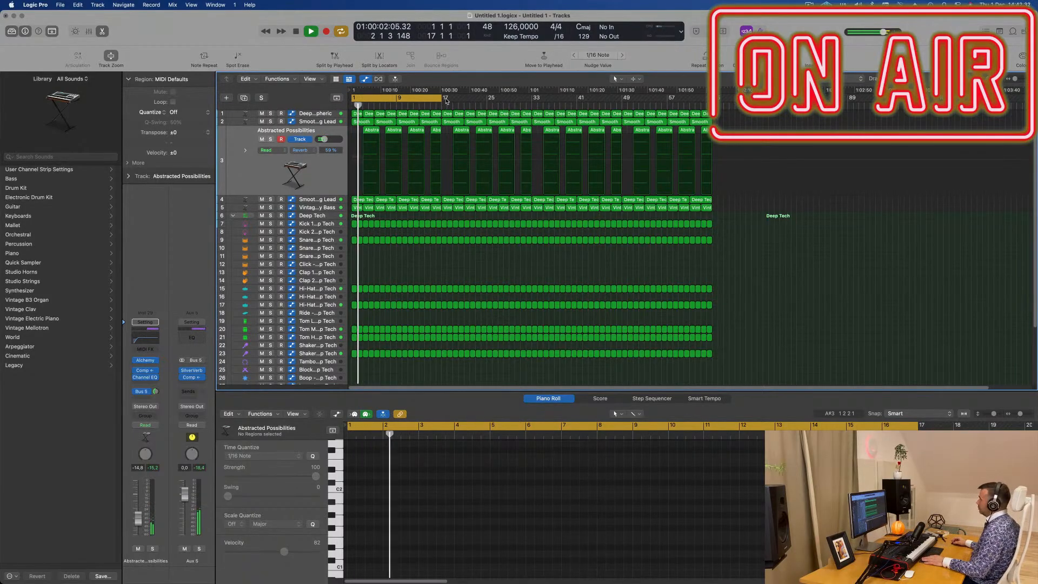
pyautogui.moveTo(442, 98); pyautogui.dragTo(714, 98)
pyautogui.click(808, 4)
pyautogui.click(785, 27)
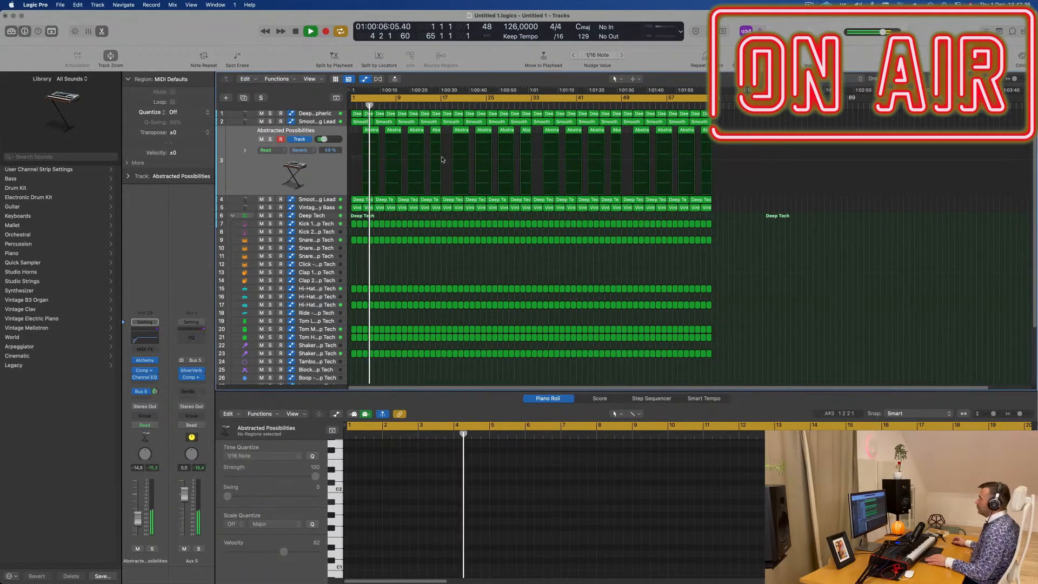
pyautogui.press('super+Right')
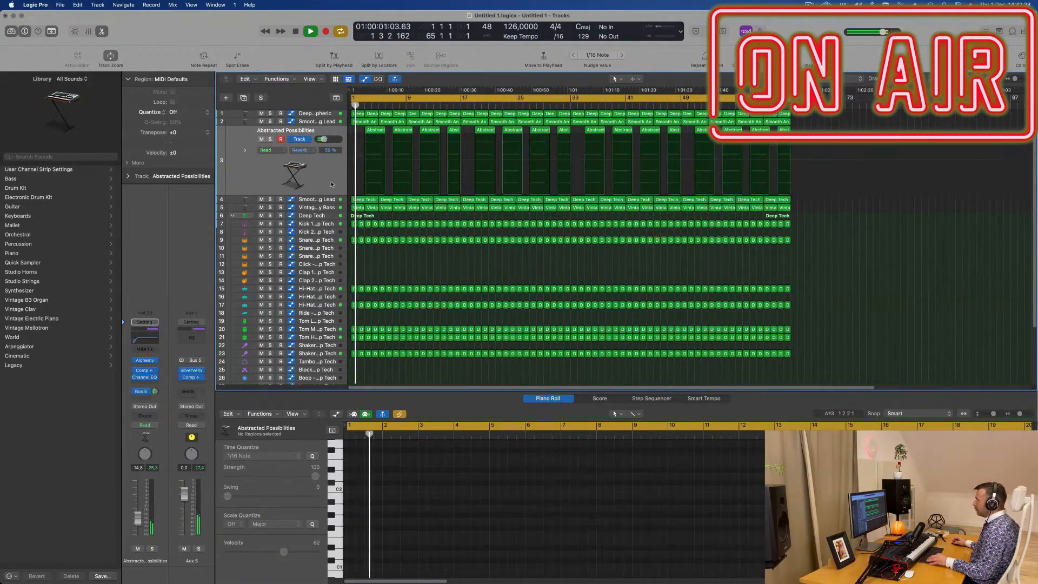
pyautogui.press('super+Right')
pyautogui.press('space')
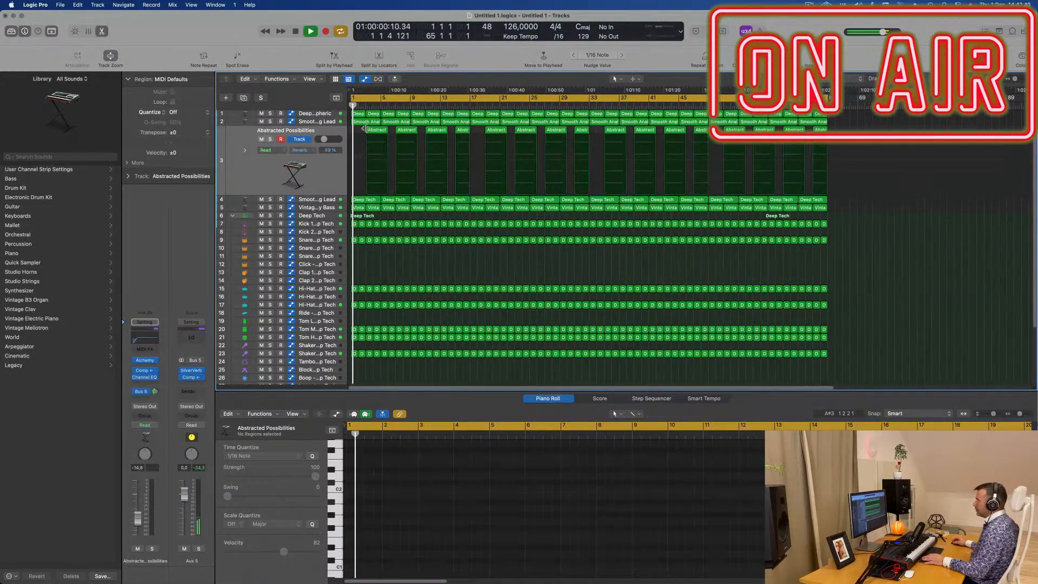
# - Delete the first Smooth Analog Lead region at bar 1 and the first Abstracted Possibilities region at bar 3
pyautogui.click(367, 200)
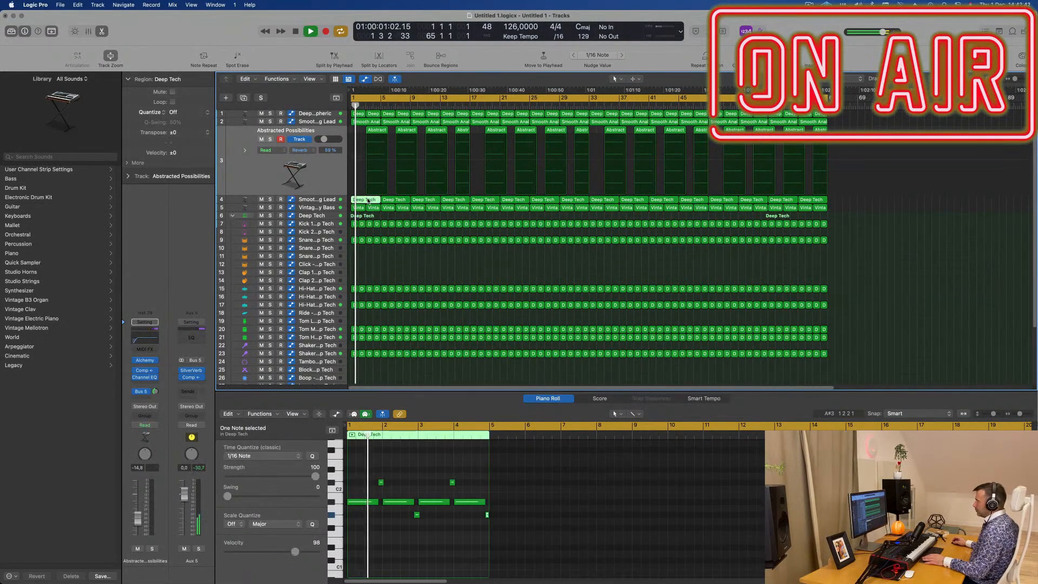
pyautogui.click(369, 122)
pyautogui.press('Delete')
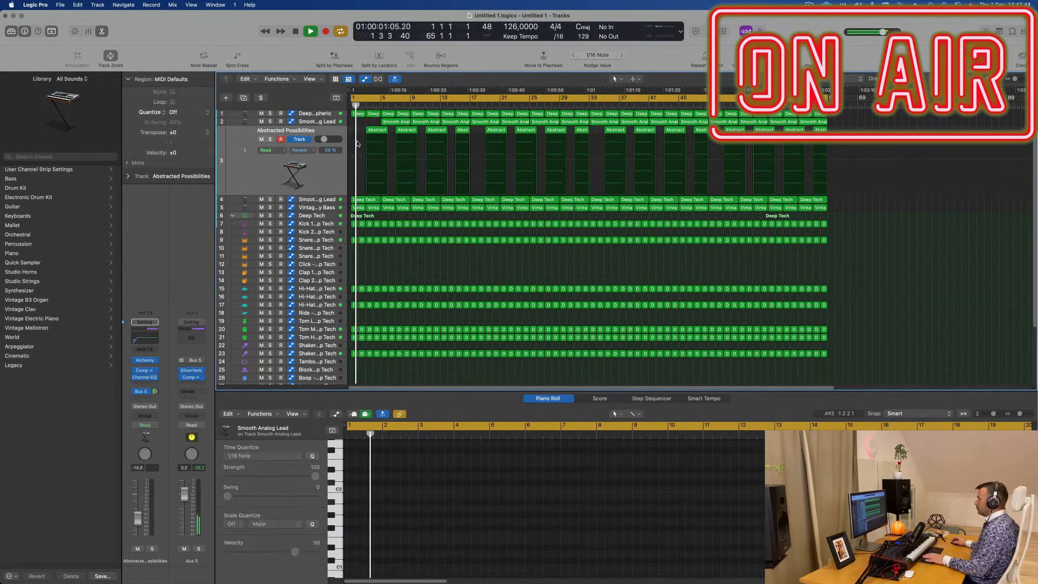
pyautogui.click(377, 130)
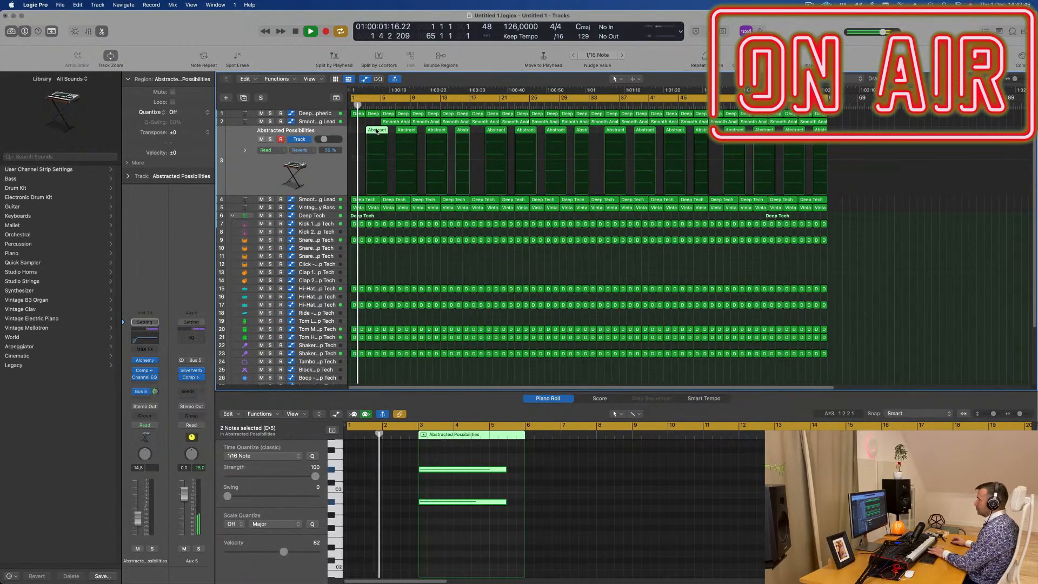
pyautogui.press('Delete')
# - Solo the Vintage Brassy Bass track briefly, turn solo off and restart playback from the beginning
pyautogui.click(329, 210)
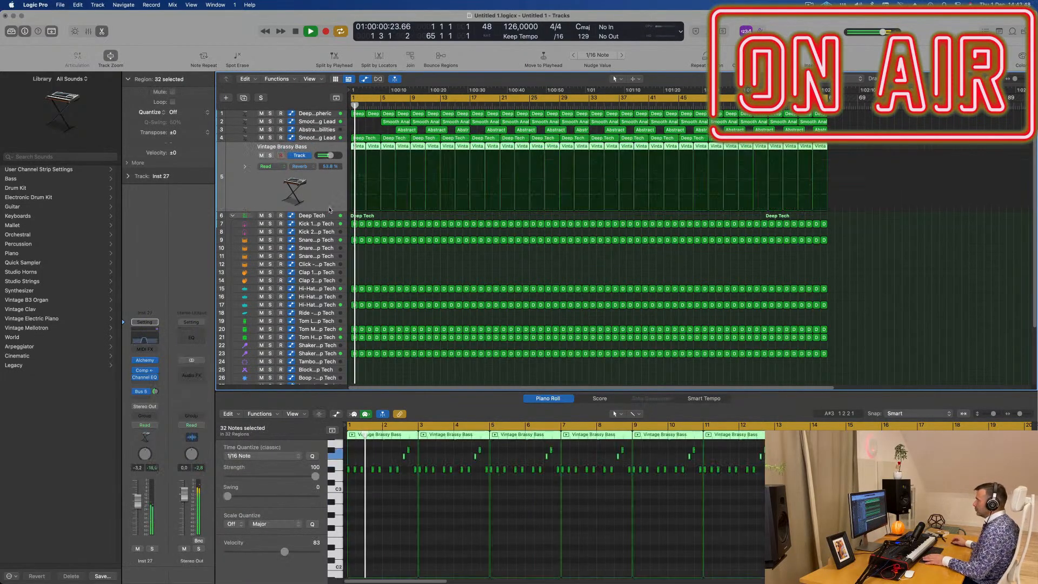
pyautogui.click(270, 156)
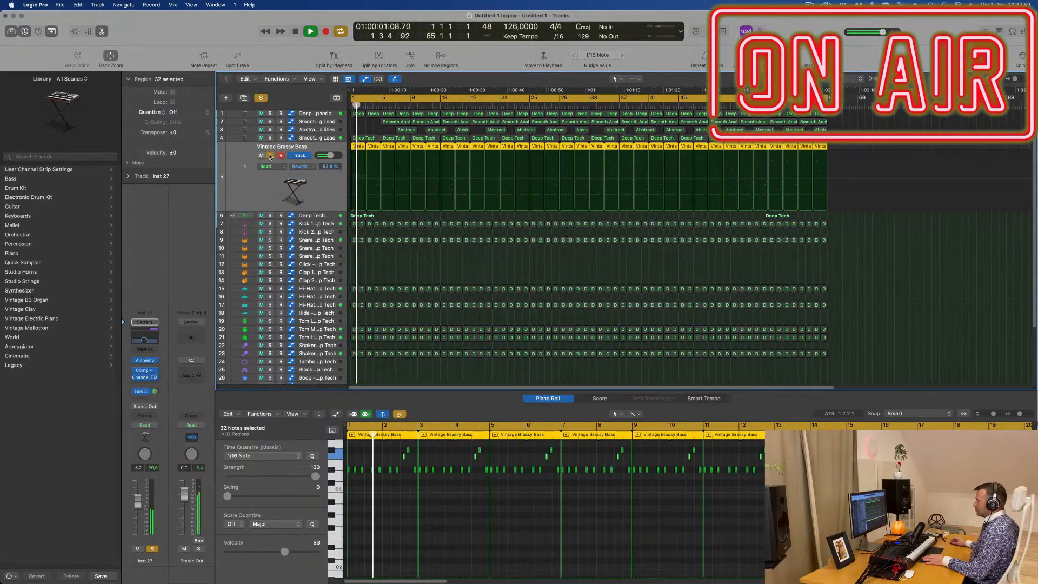
pyautogui.click(270, 156)
pyautogui.press('Return')
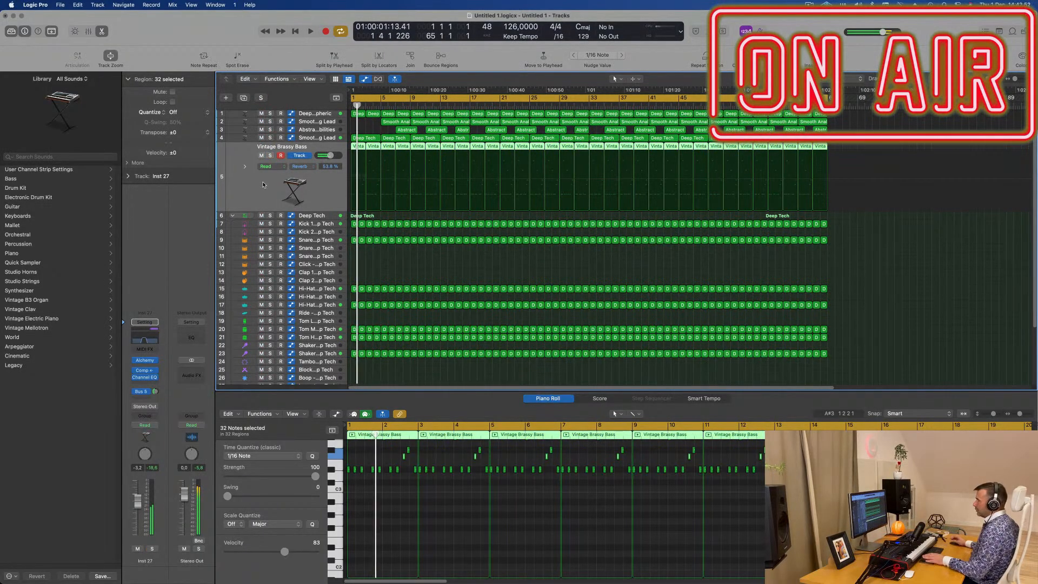
pyautogui.press('Return')
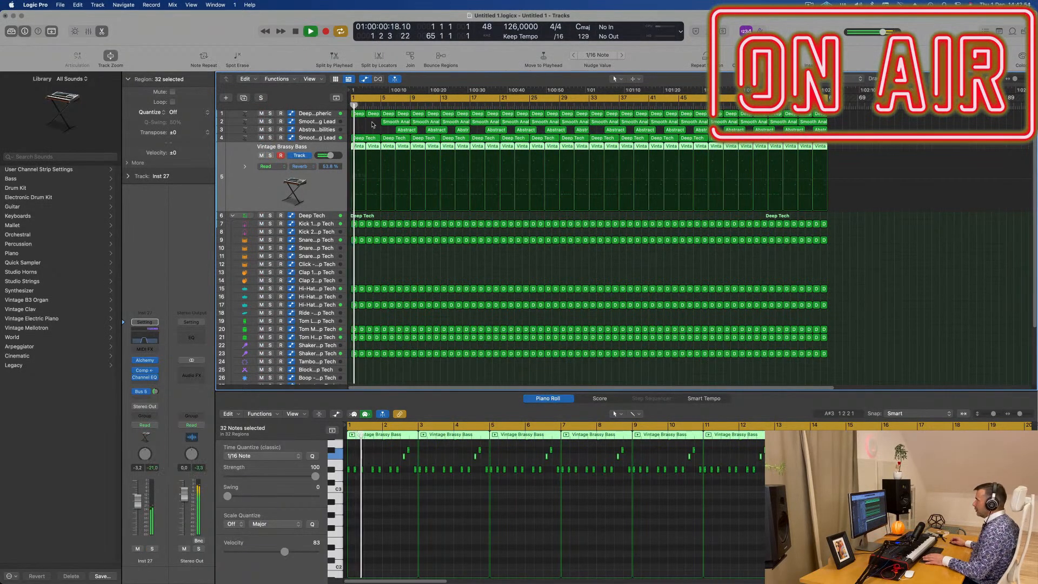
# - Delete the Vintage Brassy Bass regions in bars 1 to 8 and restart playback
pyautogui.click(357, 147)
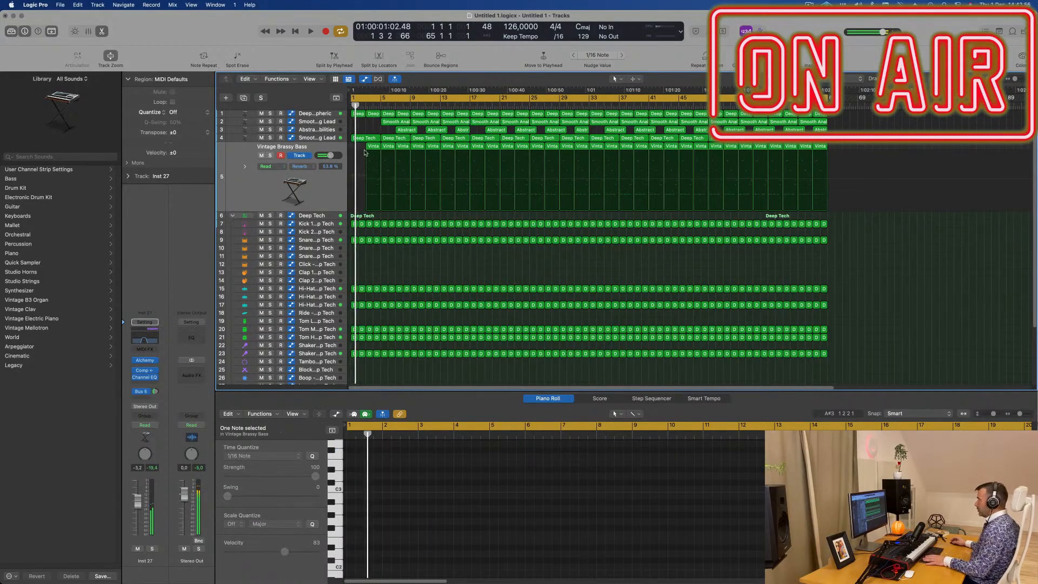
pyautogui.click(373, 147)
pyautogui.press('Return')
pyautogui.press('Delete')
pyautogui.press('Delete')
pyautogui.press('Delete')
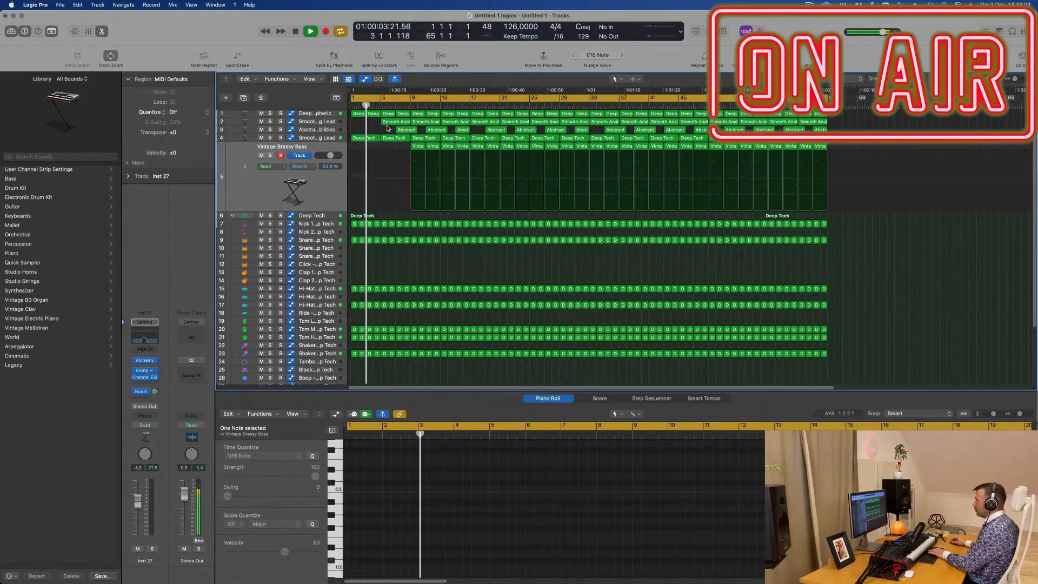
pyautogui.press('space')
# - Delete the Vintage Brassy Bass regions in bars 9 to 16 so that the bass enters at bar 17
pyautogui.click(418, 146)
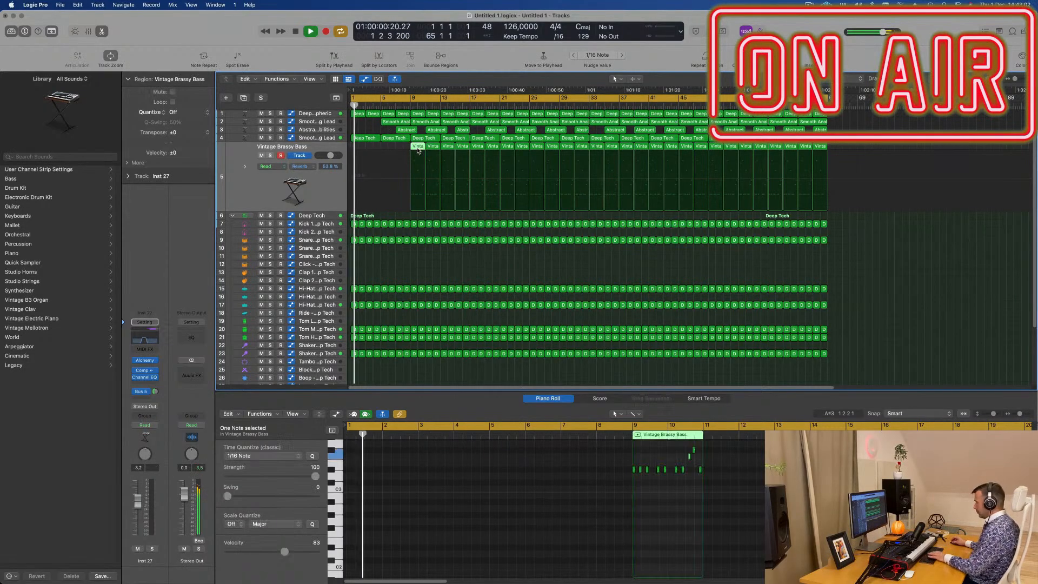
pyautogui.press('Delete')
pyautogui.click(427, 145)
pyautogui.press('Delete')
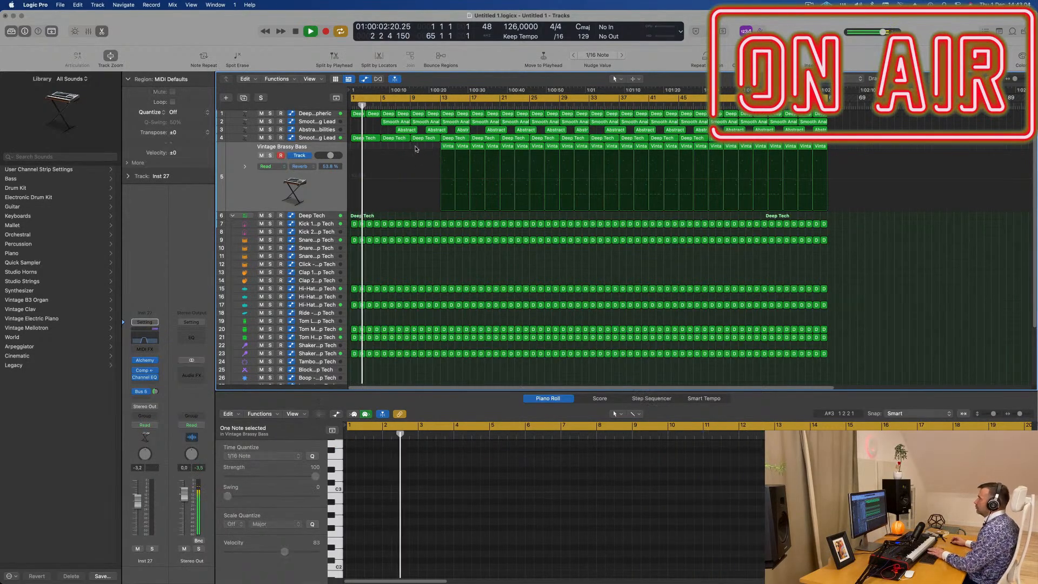
pyautogui.click(450, 146)
pyautogui.press('Delete')
pyautogui.click(463, 147)
pyautogui.press('Delete')
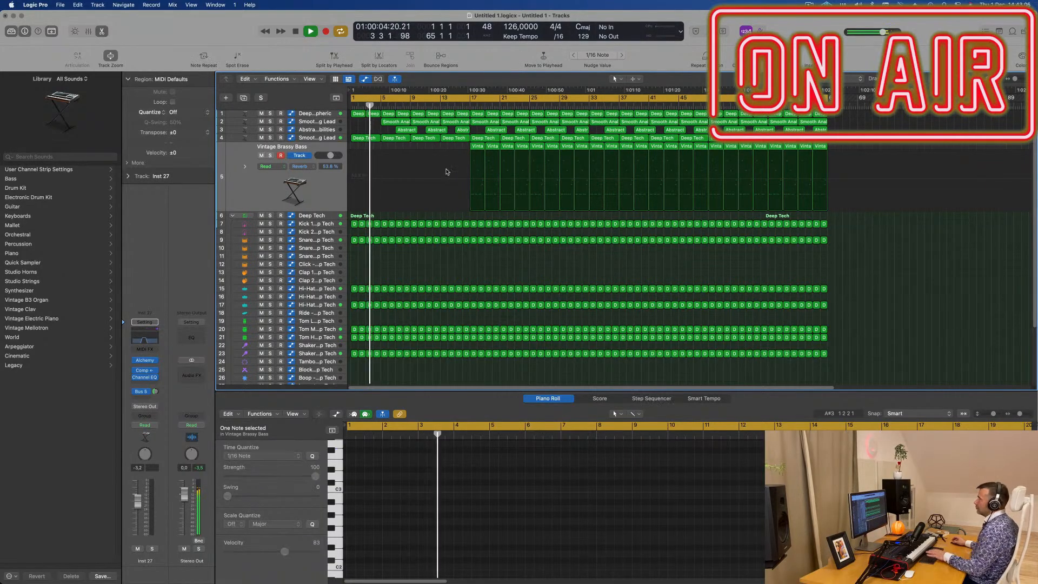
# - Delete the Smooth Analog Lead region at bar 5 so that the lead enters at bar 9
pyautogui.scroll(4, 436, 197)
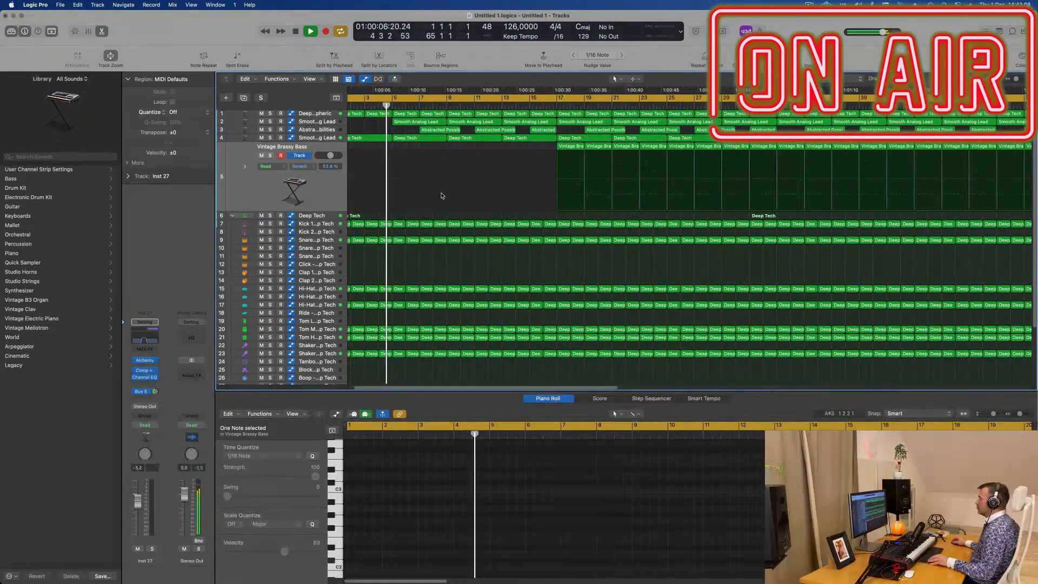
pyautogui.hscroll(-2, 443, 196)
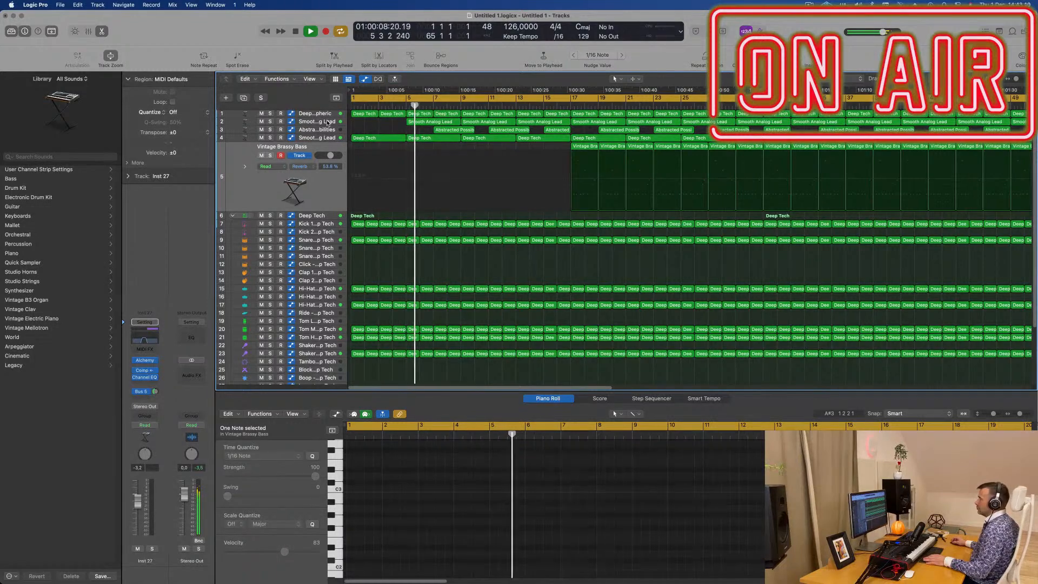
pyautogui.click(369, 121)
pyautogui.press('Return')
pyautogui.click(376, 143)
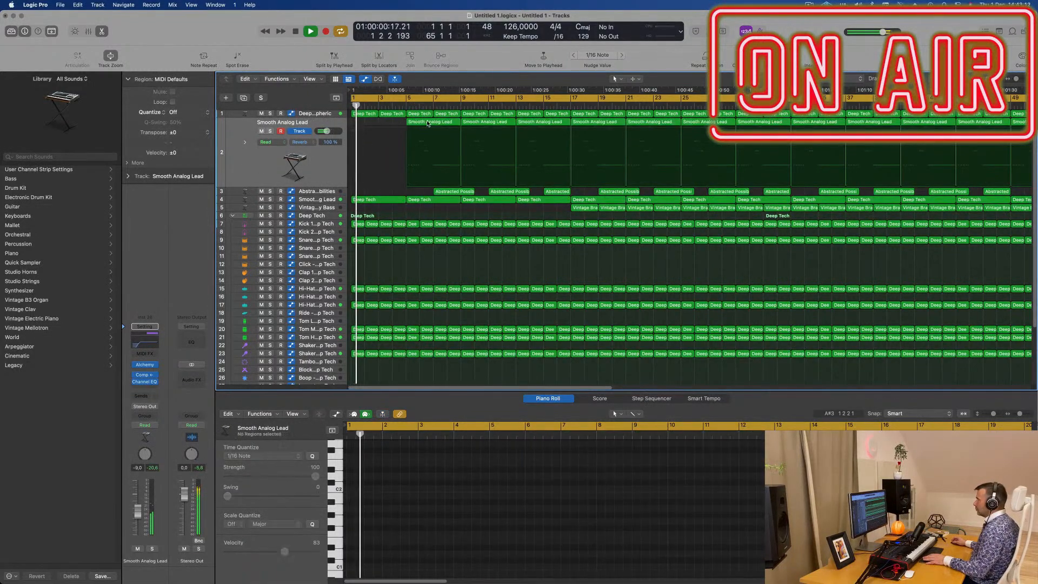
pyautogui.click(428, 123)
pyautogui.press('Delete')
pyautogui.scroll(-1, 432, 125)
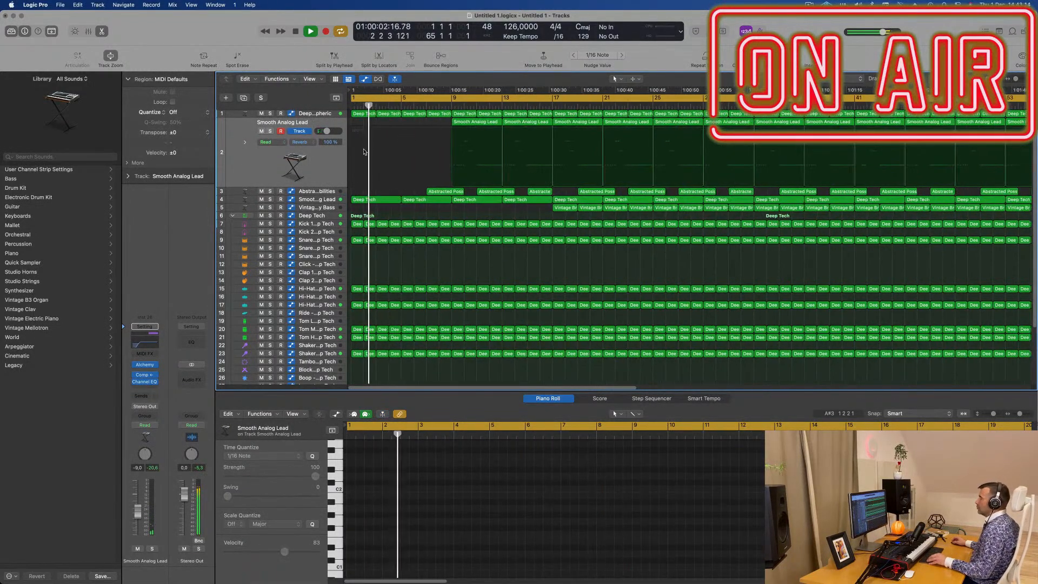
# - Lower the Tom High - Deep Tech track's volume to -17.2 dB
pyautogui.click(307, 194)
pyautogui.scroll(-1, 425, 122)
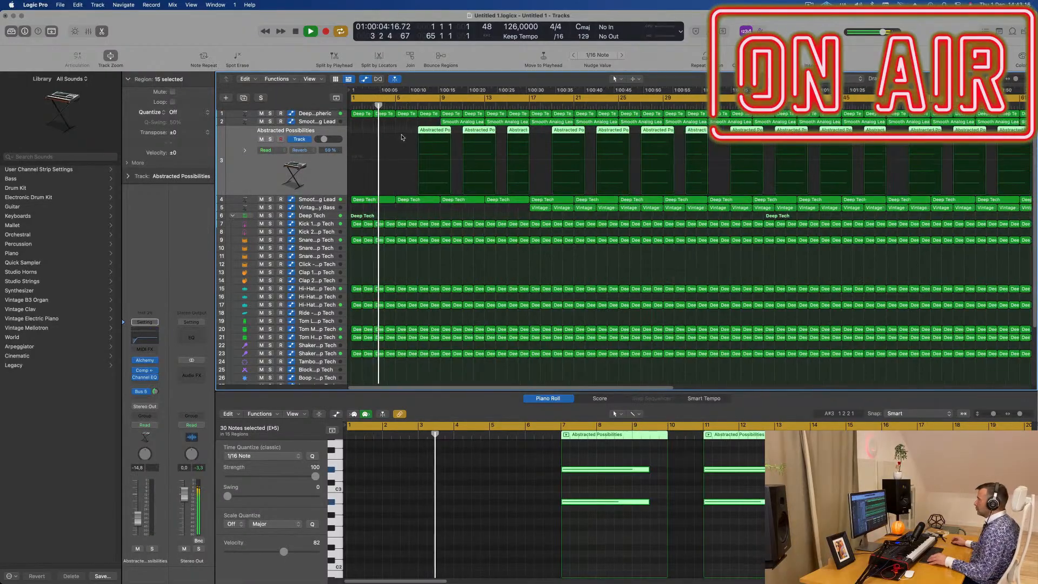
pyautogui.scroll(-1, 319, 328)
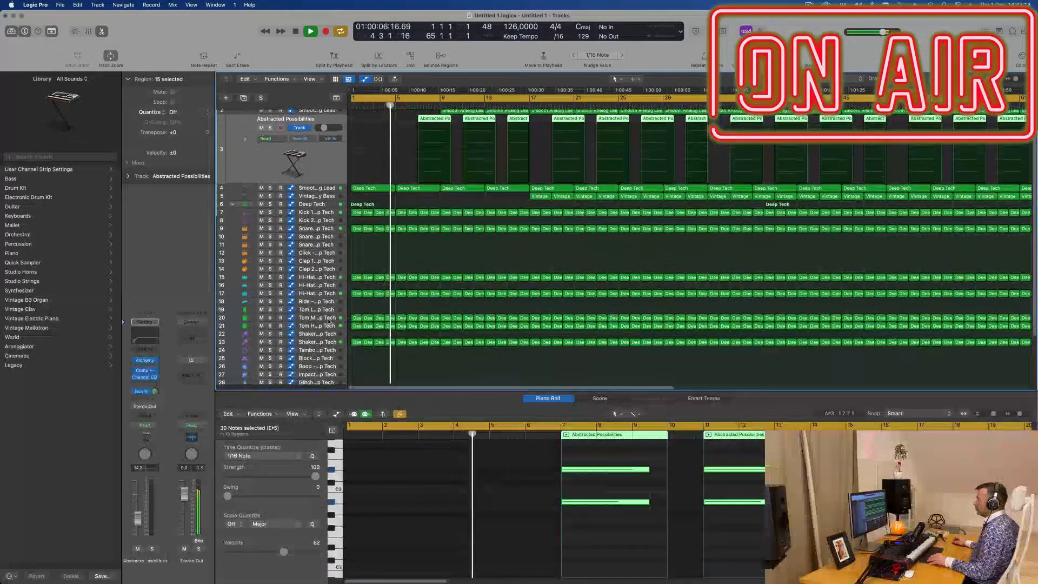
pyautogui.click(318, 326)
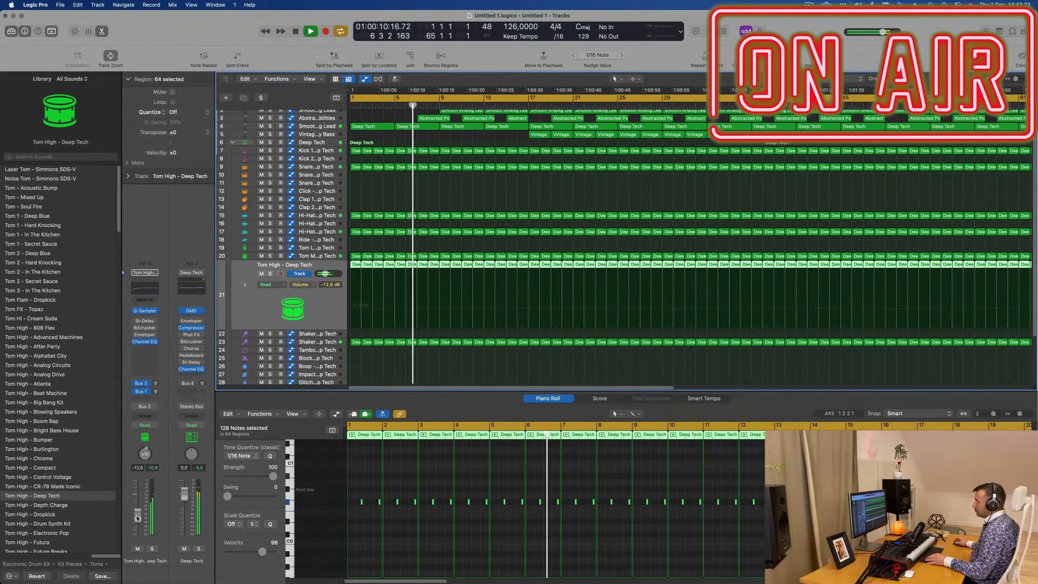
pyautogui.moveTo(137, 518); pyautogui.dragTo(137, 524)
pyautogui.scroll(-5, 412, 175)
pyautogui.scroll(1, 411, 175)
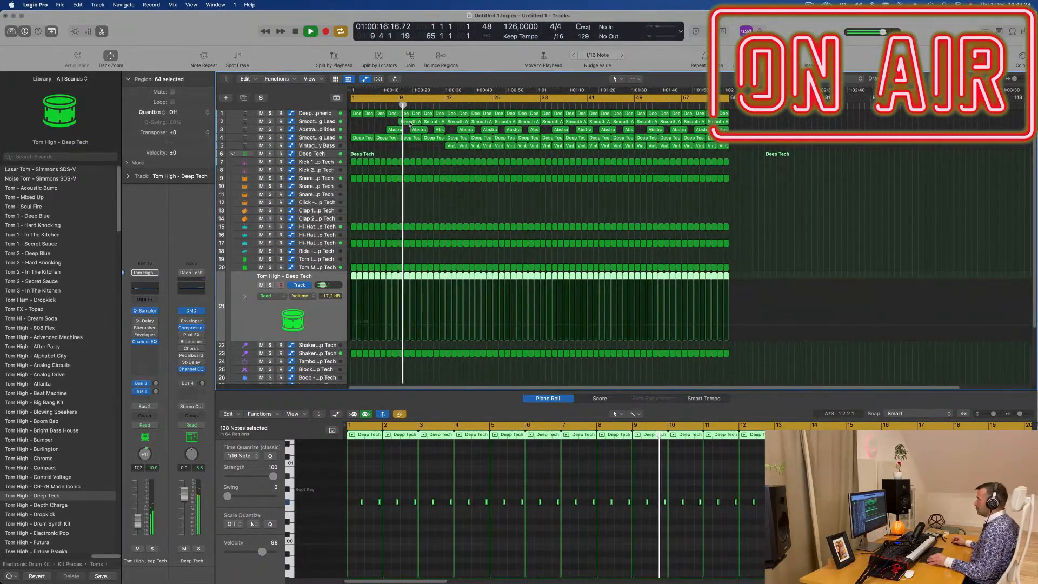
pyautogui.scroll(3, 420, 144)
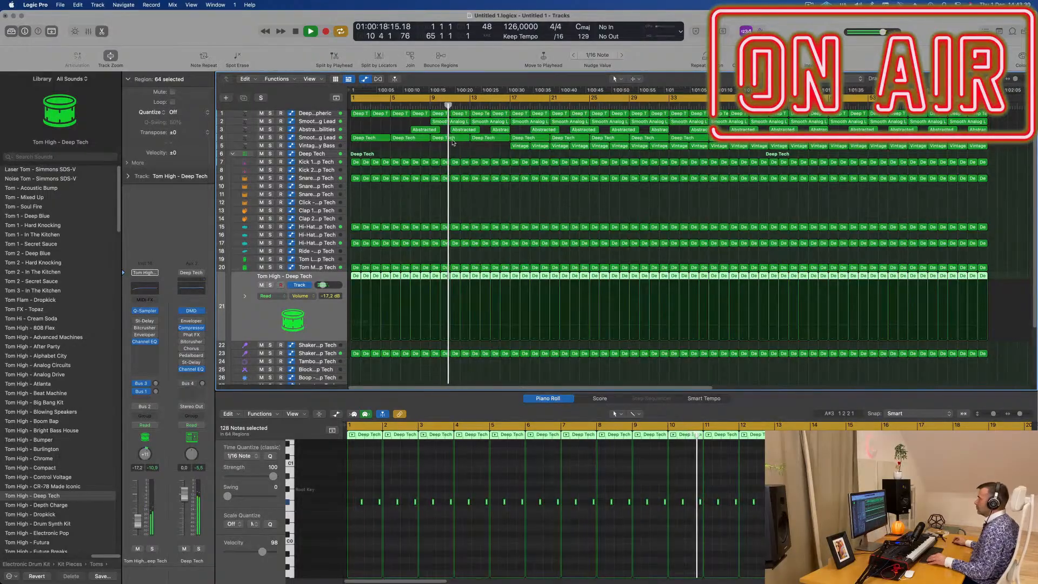
# - Delete the snare, hi-hat, tom and shaker regions in bars 9 to 12 so that only the kick continues in the drum kit
pyautogui.press('space')
pyautogui.scroll(-2, 400, 153)
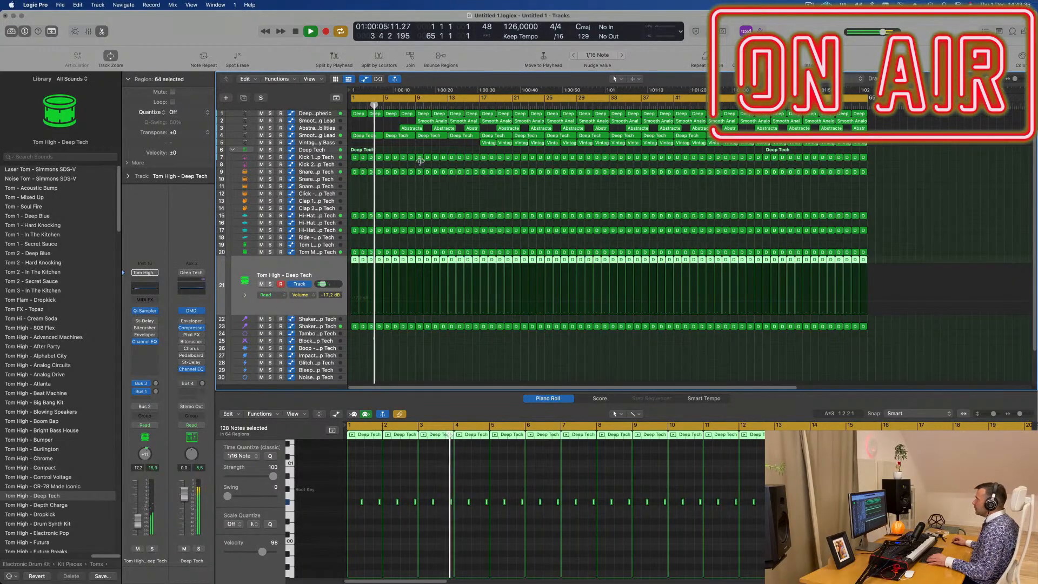
pyautogui.moveTo(416, 165); pyautogui.dragTo(445, 355)
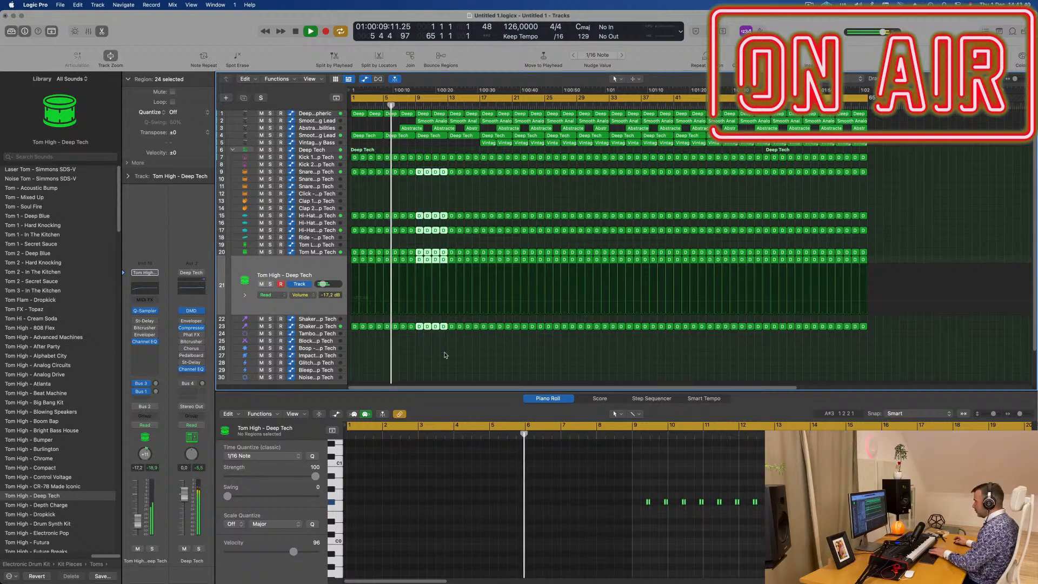
pyautogui.press('Delete')
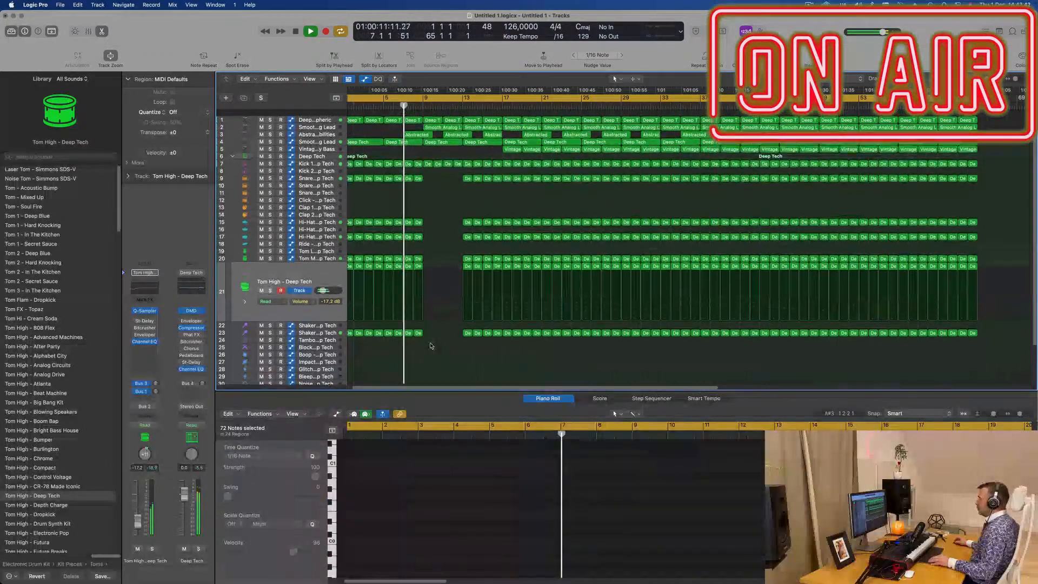
# - Delete the Smooth Analog Lead regions in bars 9 to 16 on track 2 so that this lead enters at bar 17
pyautogui.press('super+Up')
pyautogui.press('super+Right')
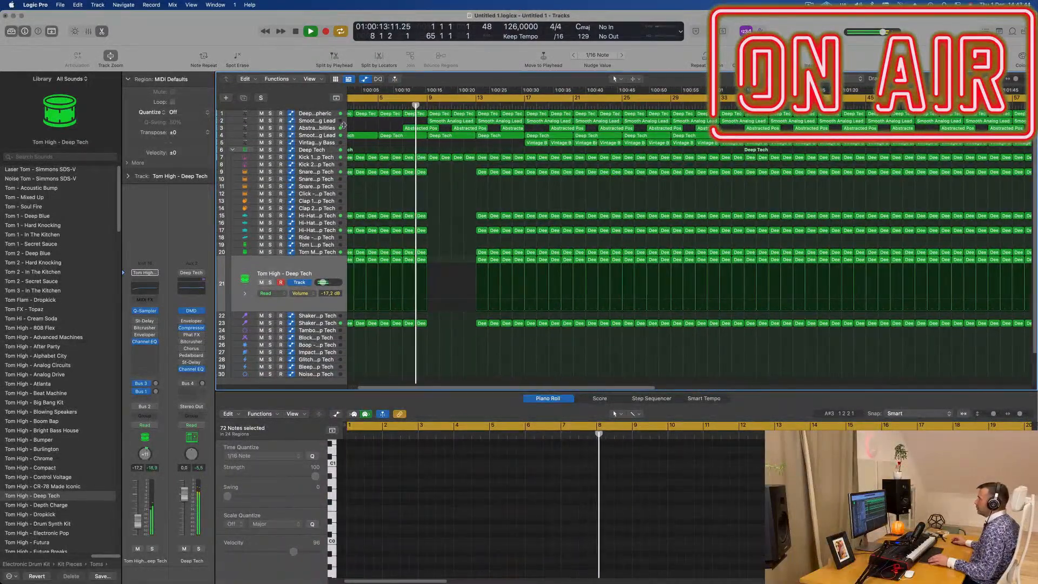
pyautogui.click(295, 138)
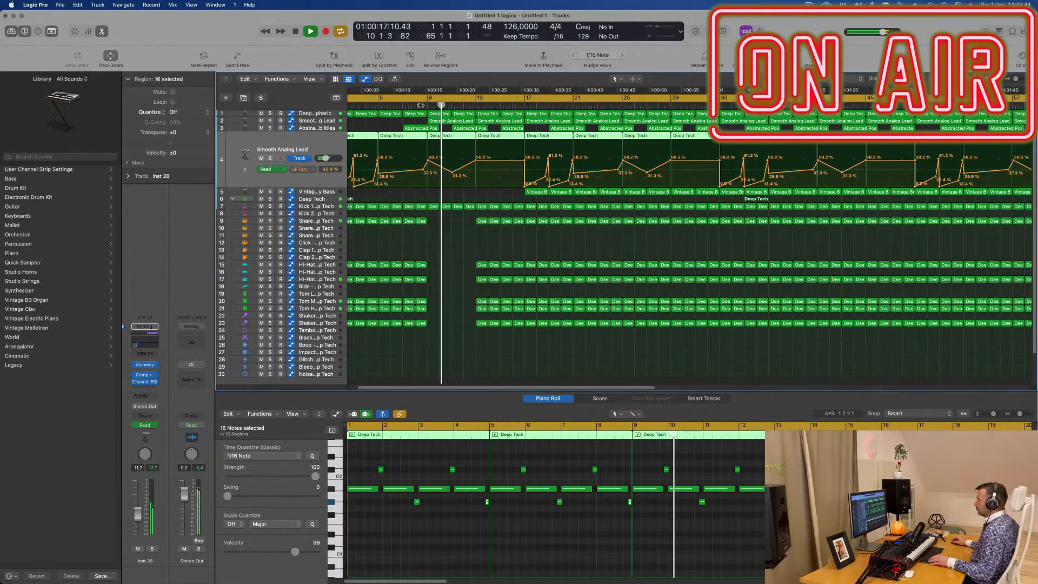
pyautogui.click(451, 122)
pyautogui.press('Delete')
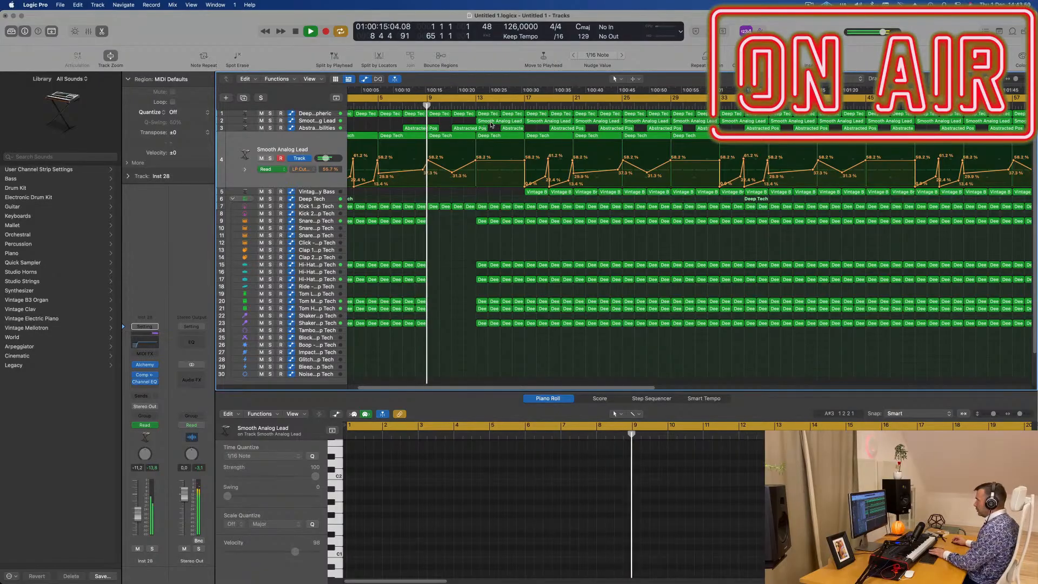
# - Delete the Abstracted Possibilities region at bar 11
pyautogui.press('super+Left')
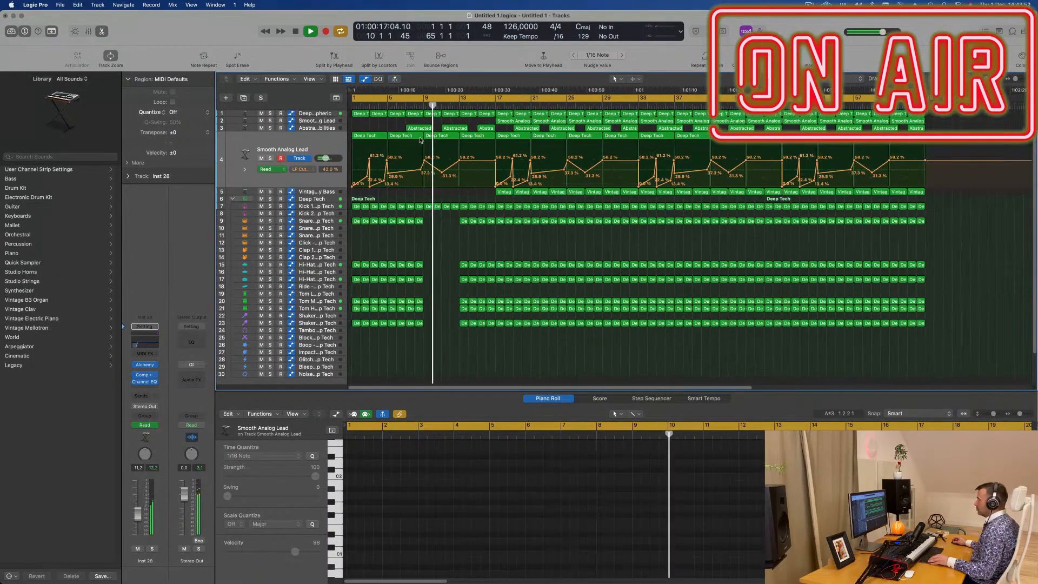
pyautogui.press('super+Left')
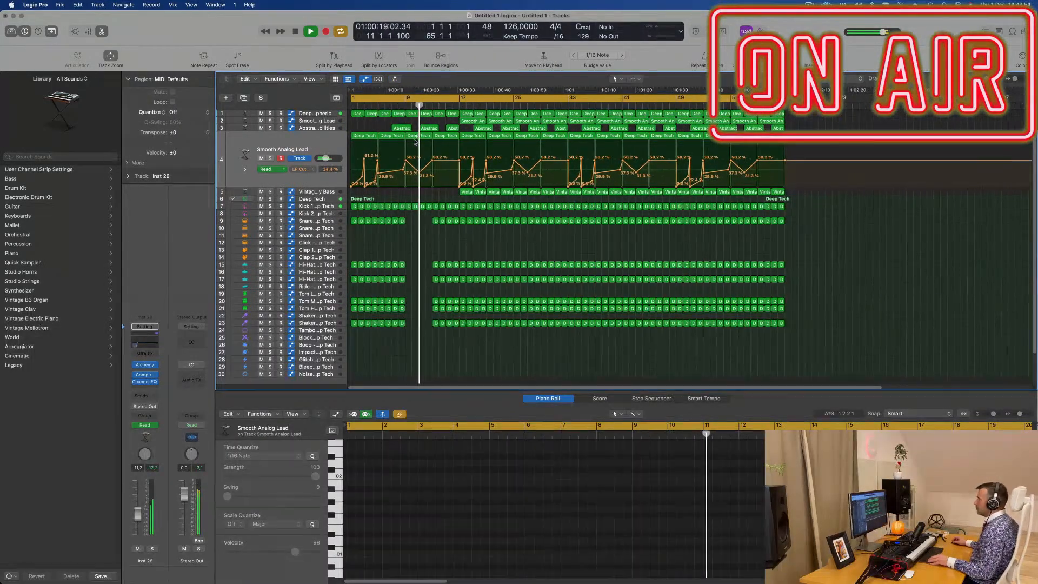
pyautogui.press('super+Right')
pyautogui.press('super+Right')
pyautogui.click(436, 128)
pyautogui.press('Delete')
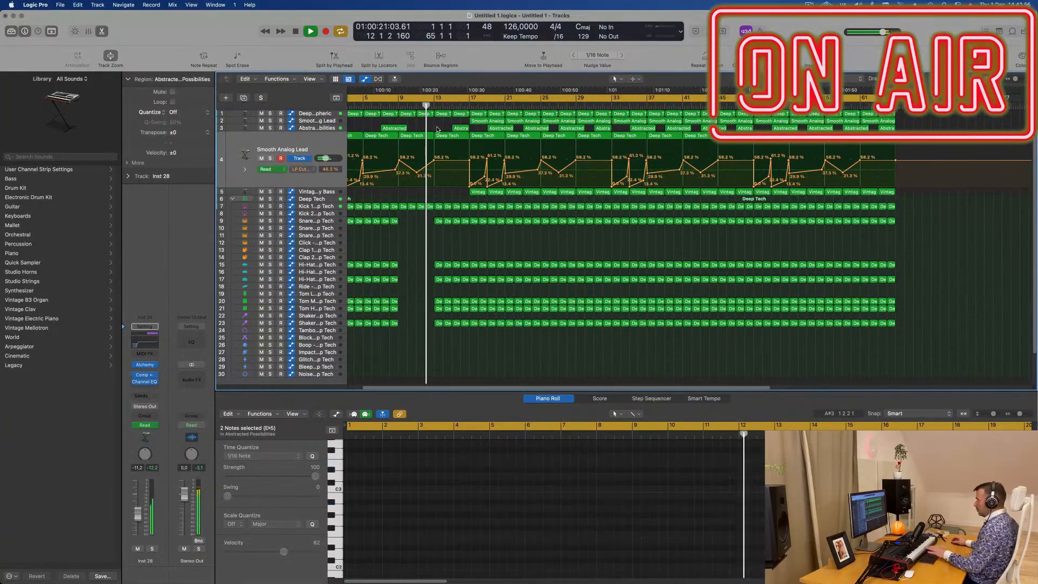
# - Play the arrangement from shortly before bar 9, and again from bar 13, to check the drum break and the drums' return
pyautogui.click(392, 106)
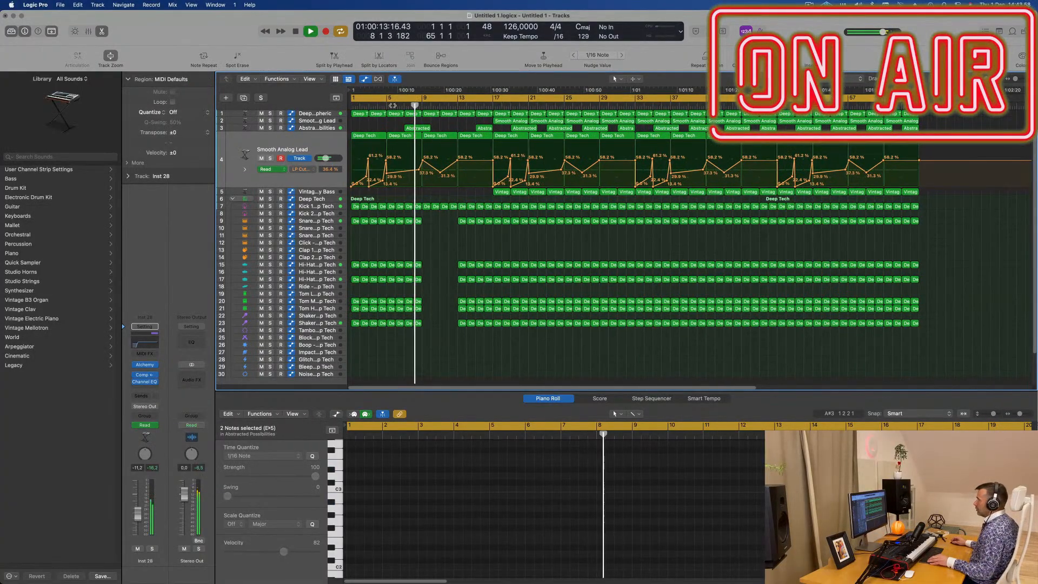
pyautogui.press('super+Right')
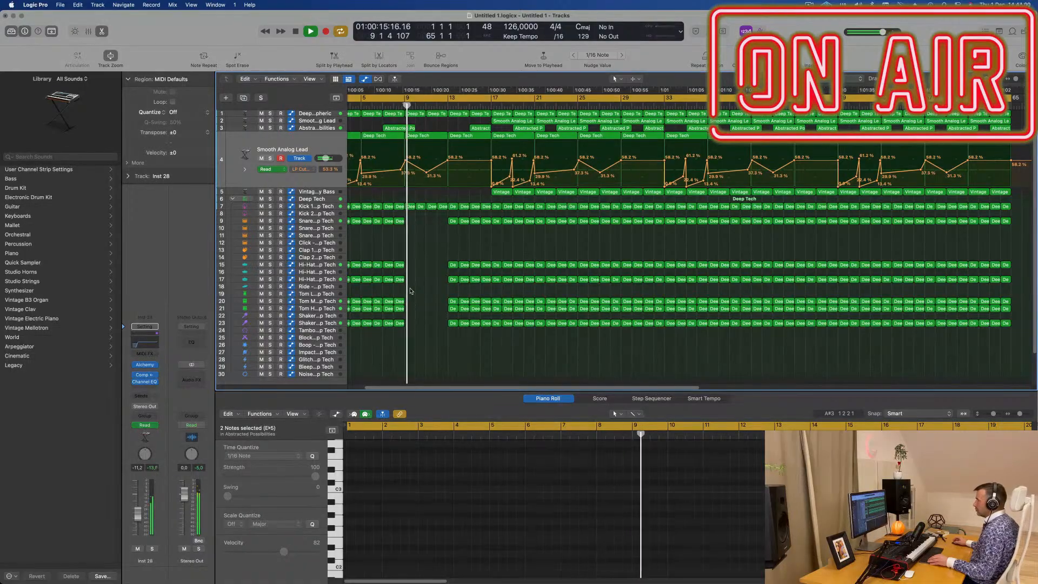
pyautogui.press('super+Left')
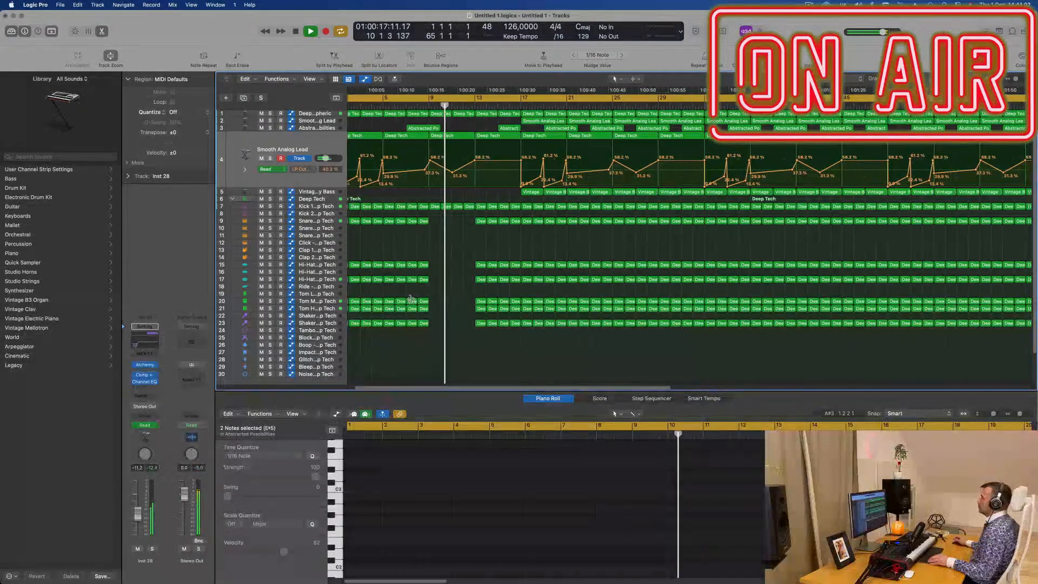
pyautogui.press('super+Left')
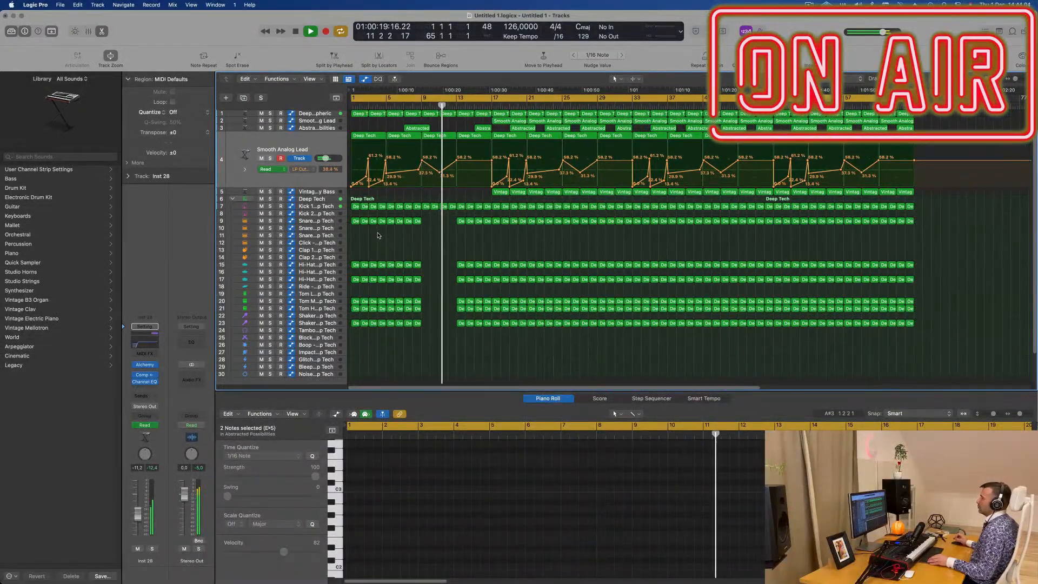
pyautogui.press('super+Left')
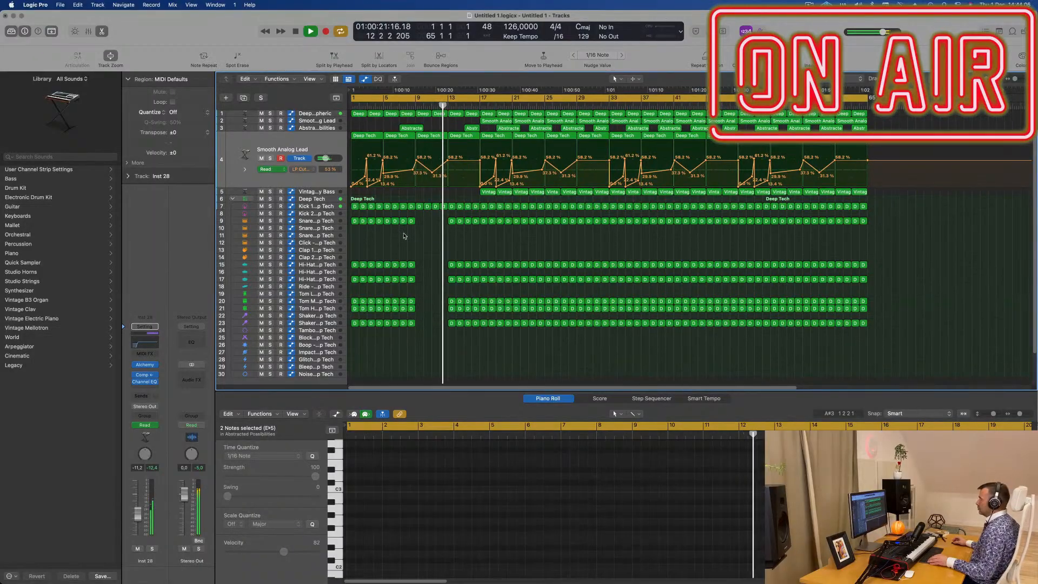
pyautogui.press('super+Right')
pyautogui.press('super+Right')
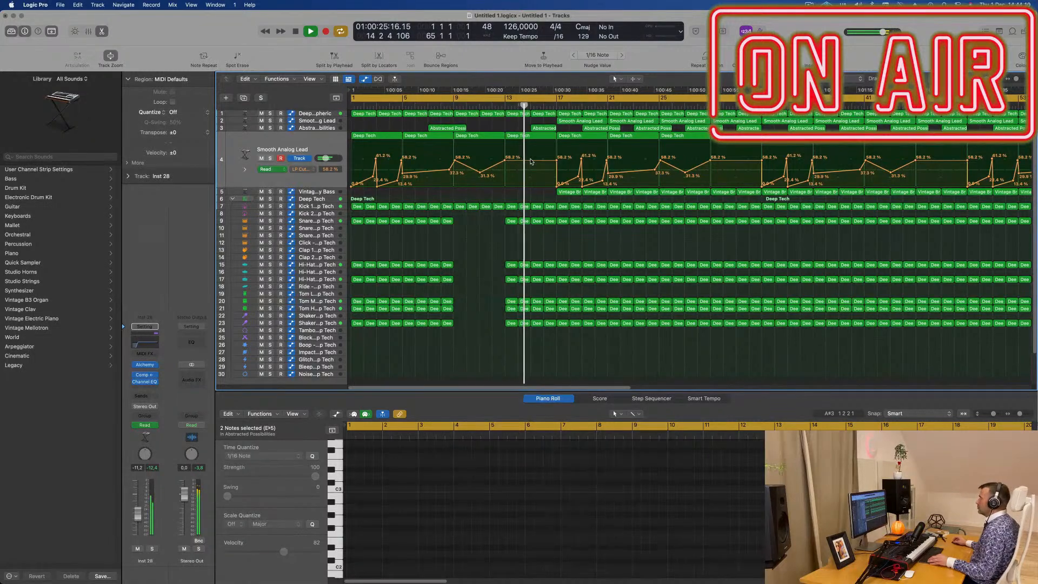
pyautogui.press('super+Left')
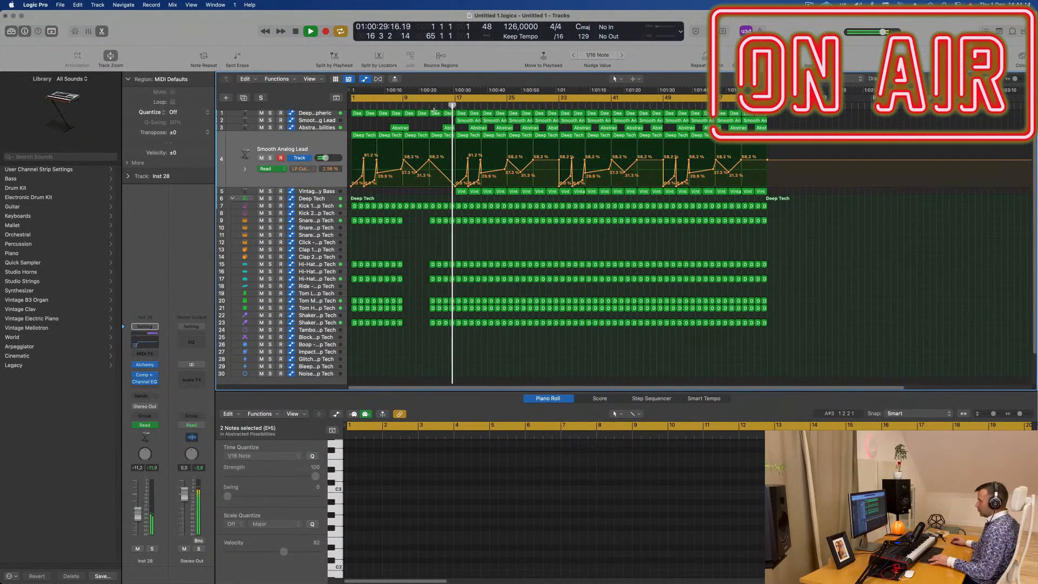
pyautogui.click(429, 103)
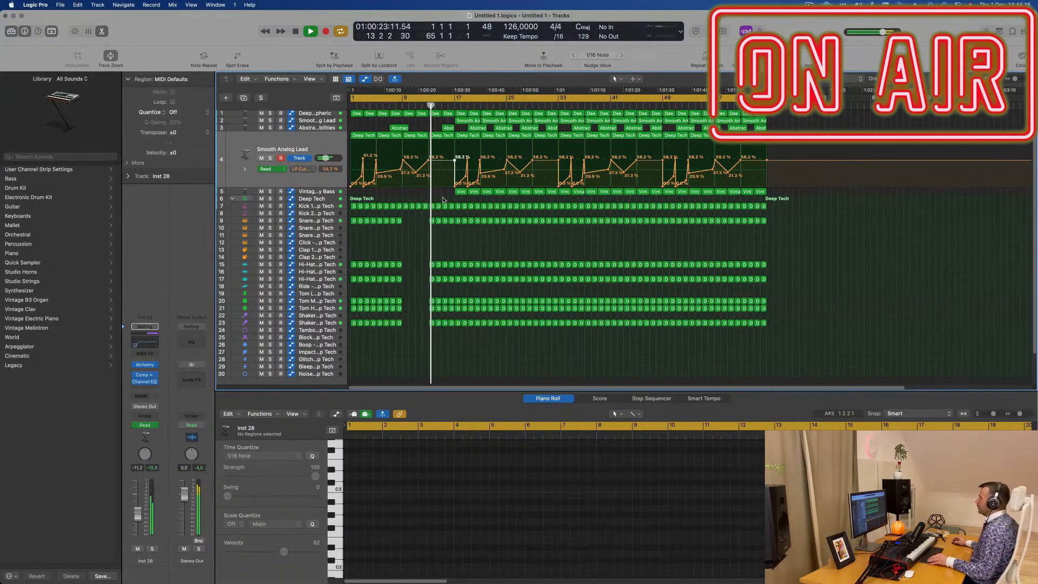
pyautogui.press('super+Right')
pyautogui.scroll(3, 431, 197)
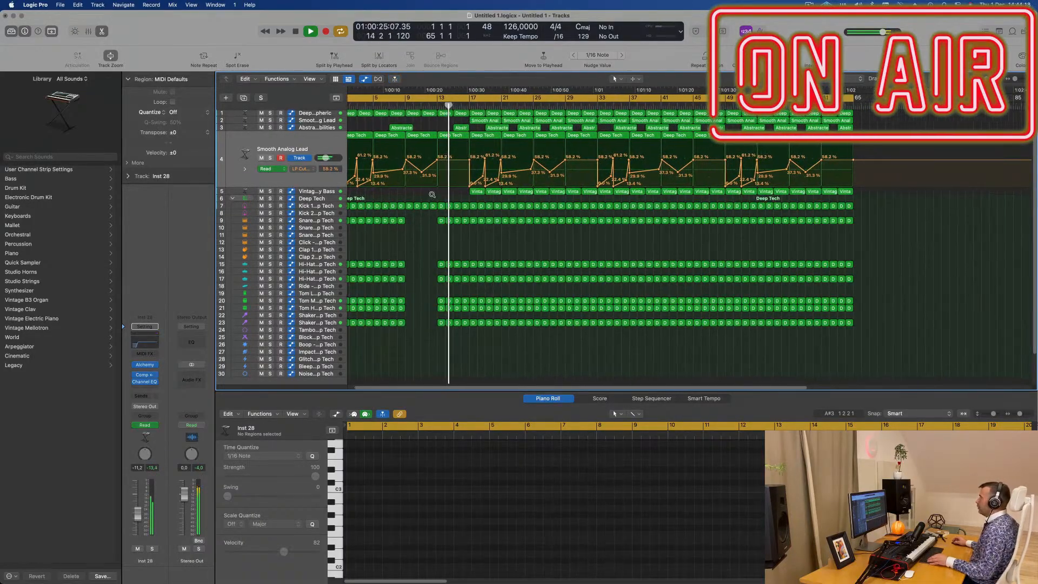
pyautogui.scroll(-3, 431, 196)
# - Select the Deep Atmospheric track and briefly solo it to hear it on its own
pyautogui.click(288, 115)
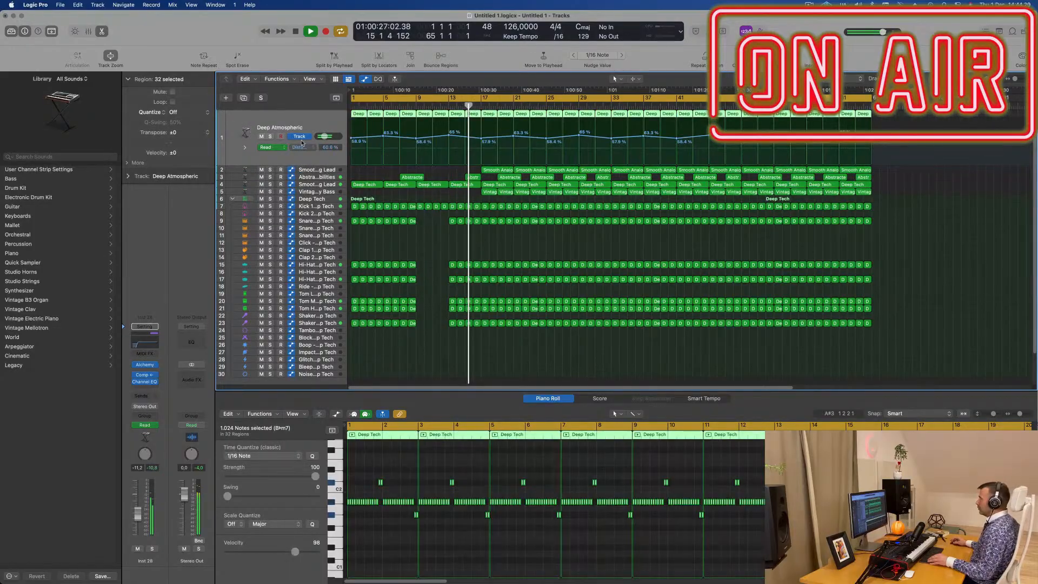
pyautogui.click(270, 137)
pyautogui.click(270, 137)
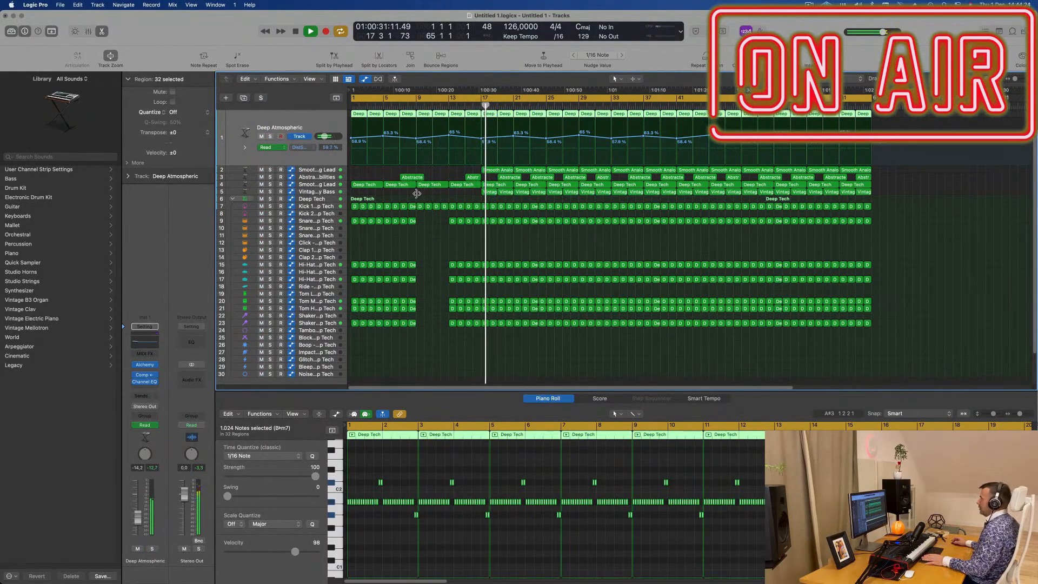
# - Delete the Smooth Analog Lead regions in bars 17 to 24 on track 2 and the Abstracted Possibilities region at bar 19
pyautogui.click(496, 170)
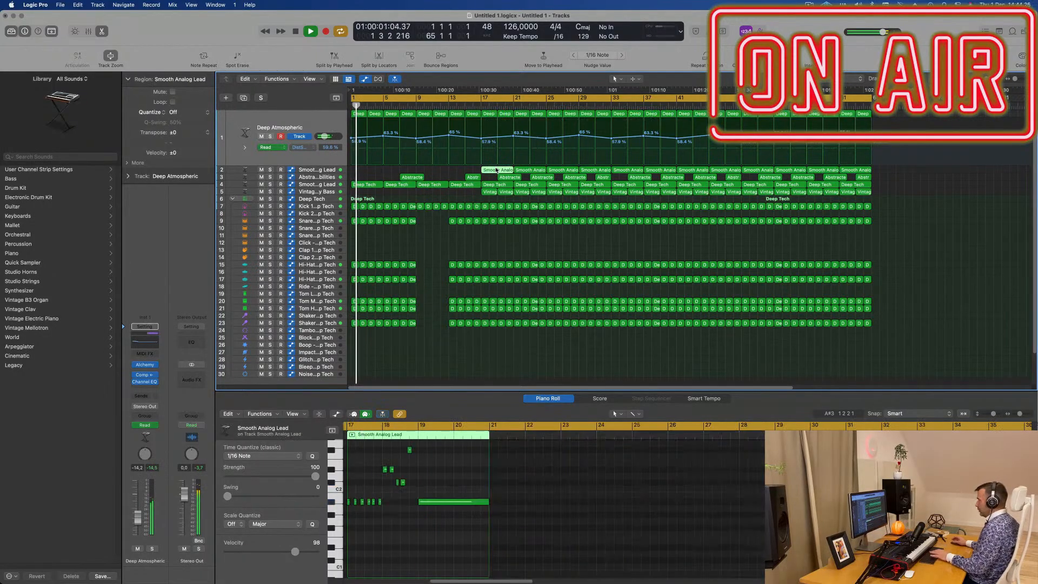
pyautogui.press('Delete')
pyautogui.press('Delete')
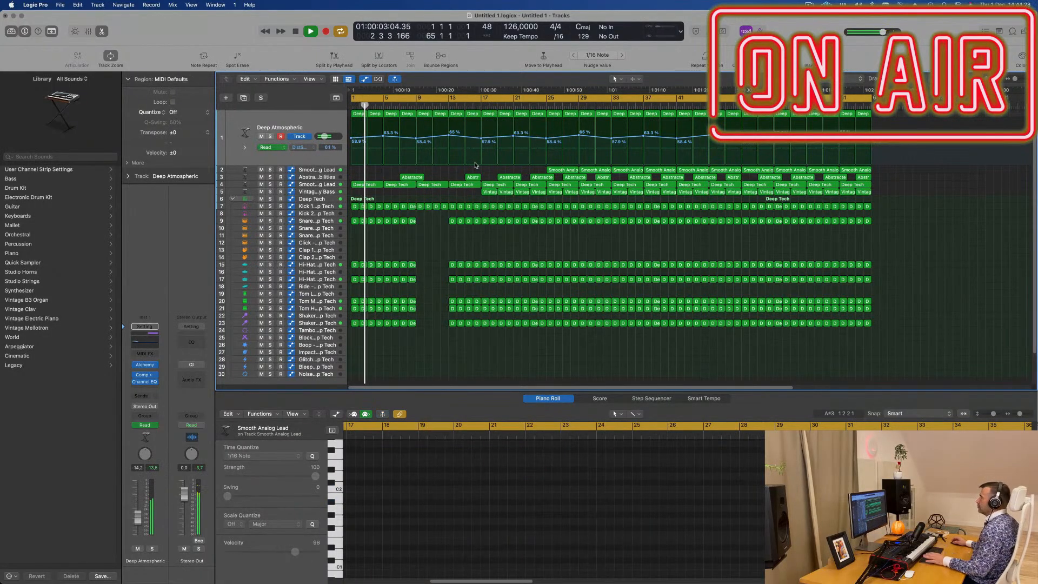
pyautogui.click(507, 177)
pyautogui.press('Delete')
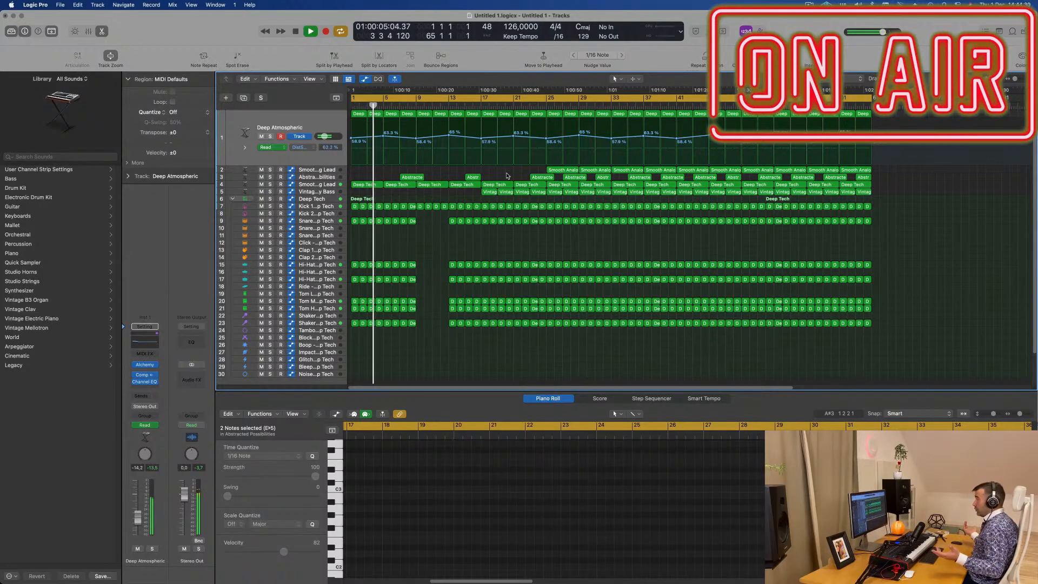